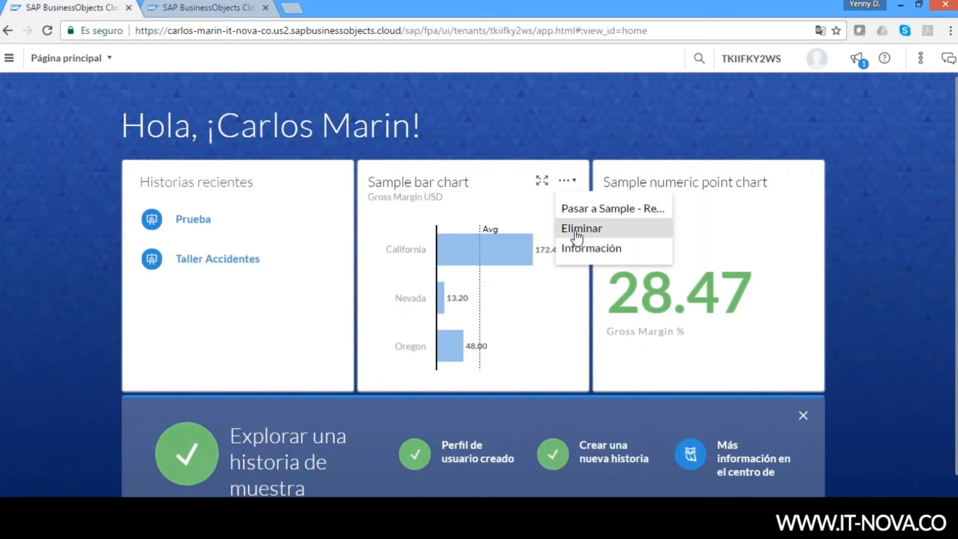
Delete the "Sample bar chart" tile from the home page and confirm the deletion
{"action": "left_click", "coordinate": [577, 231]}
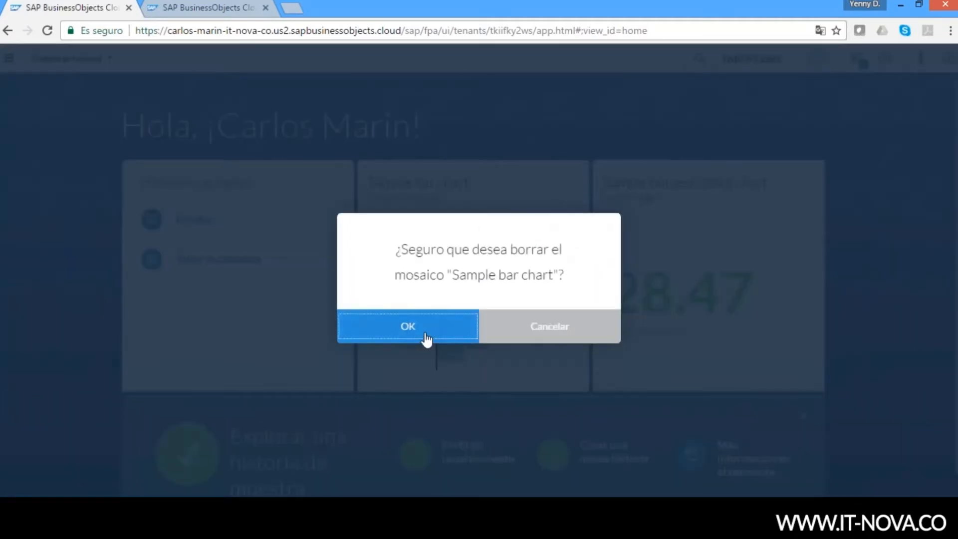
{"action": "left_click", "coordinate": [427, 339]}
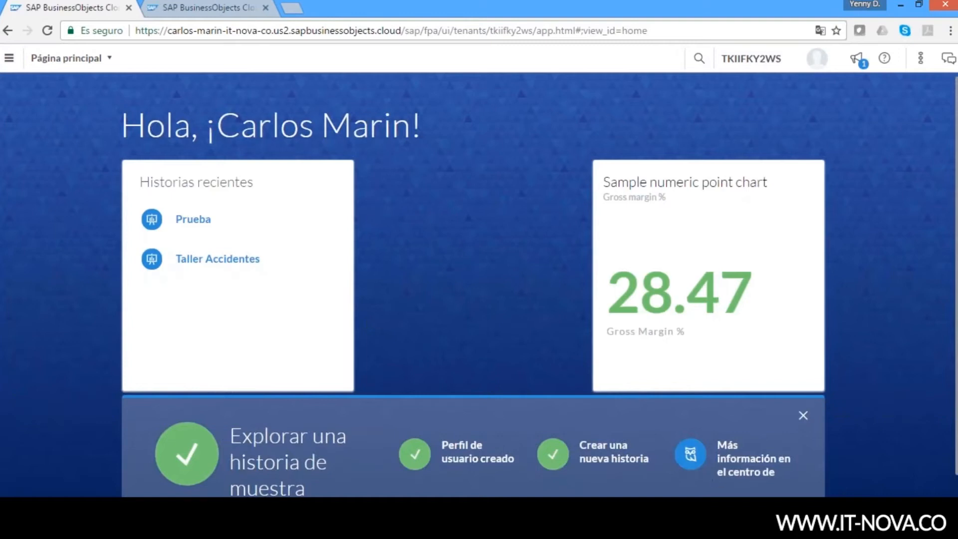
Look over the creation options for stories and models, and open the Eventos calendar
{"action": "left_click", "coordinate": [8, 59]}
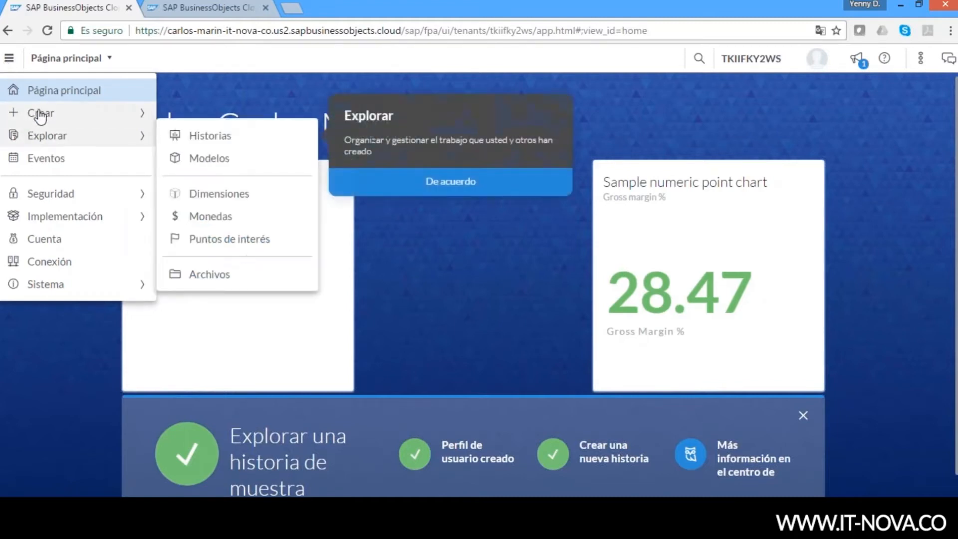
{"action": "mouse_move", "coordinate": [41, 116]}
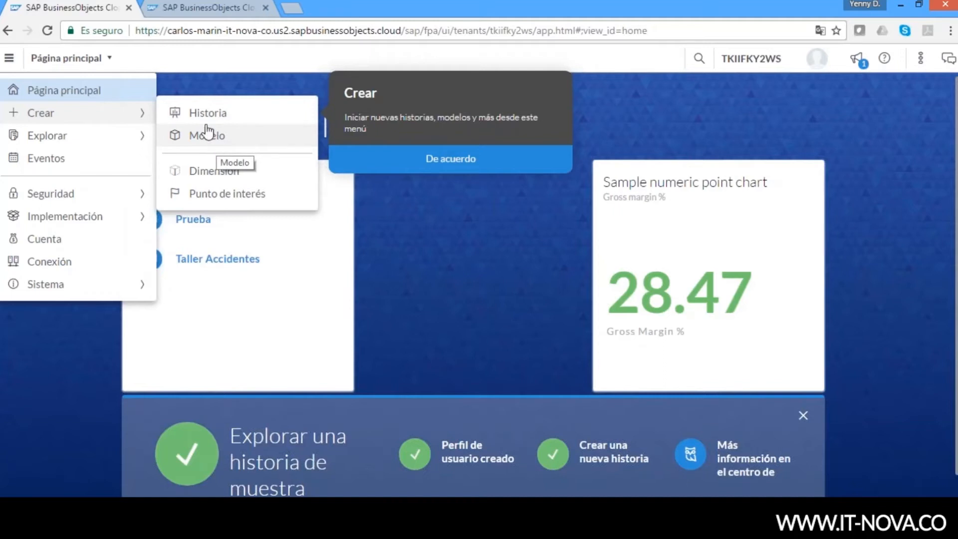
{"action": "left_click", "coordinate": [45, 157]}
Open the Conexión page and review the source types offered for import data connections and Live Data connections
{"action": "mouse_move", "coordinate": [106, 222]}
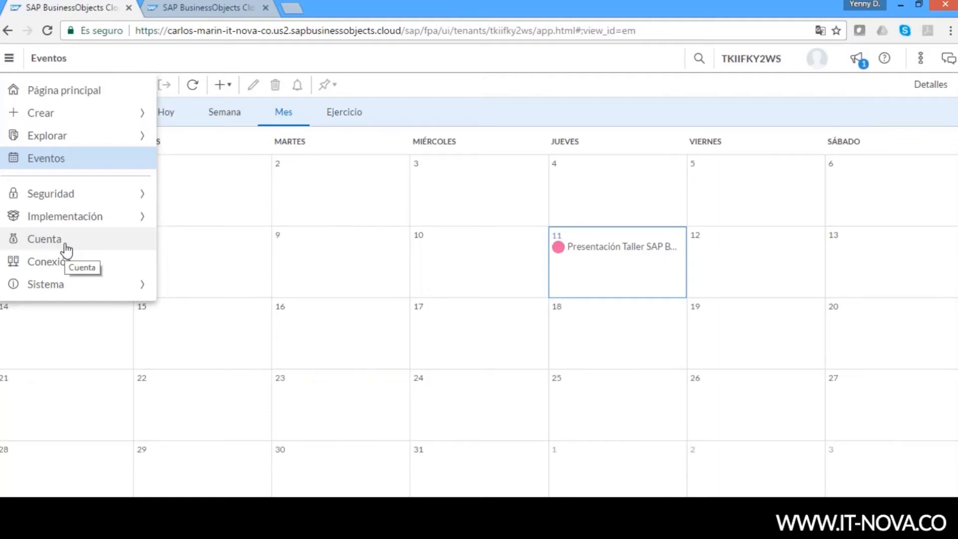
{"action": "left_click", "coordinate": [58, 263]}
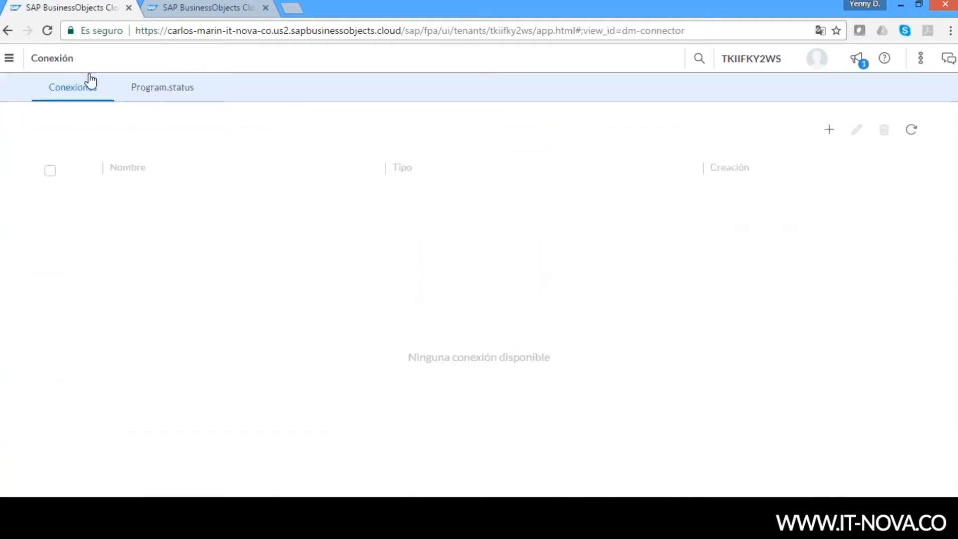
{"action": "left_click", "coordinate": [828, 130]}
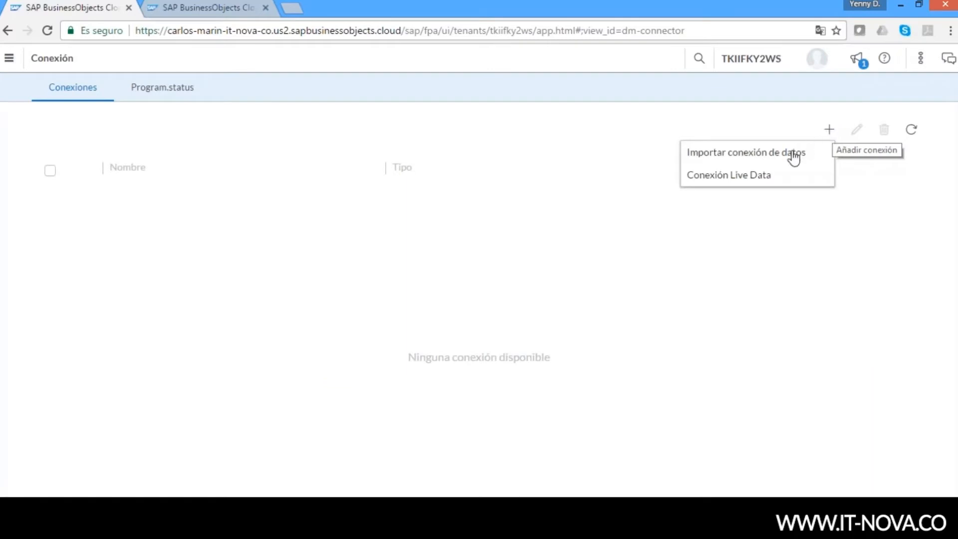
{"action": "left_click", "coordinate": [753, 155]}
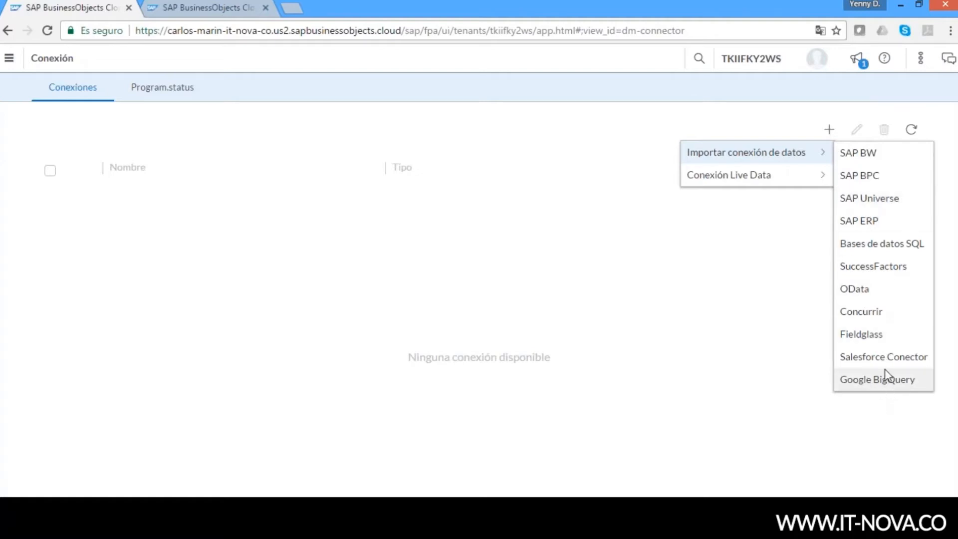
{"action": "mouse_move", "coordinate": [795, 178]}
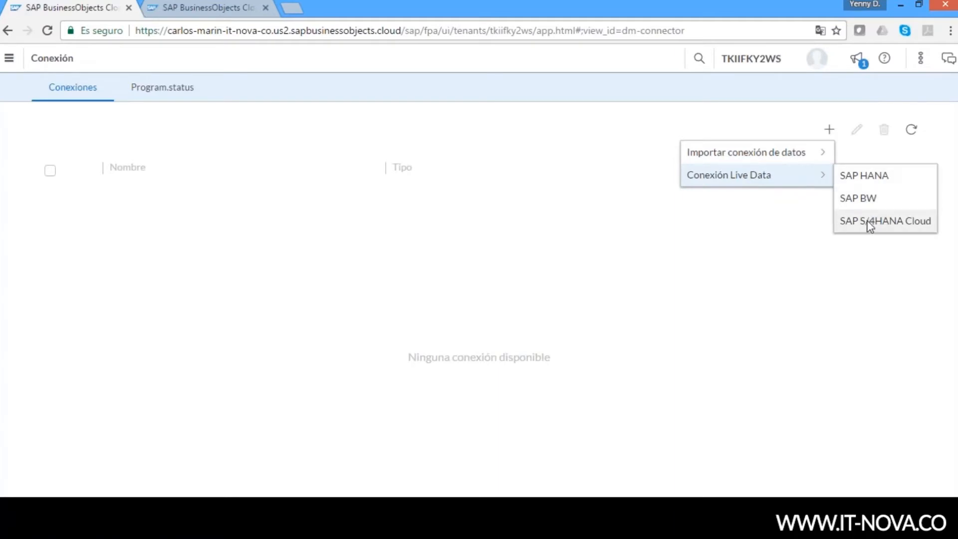
{"action": "mouse_move", "coordinate": [788, 157]}
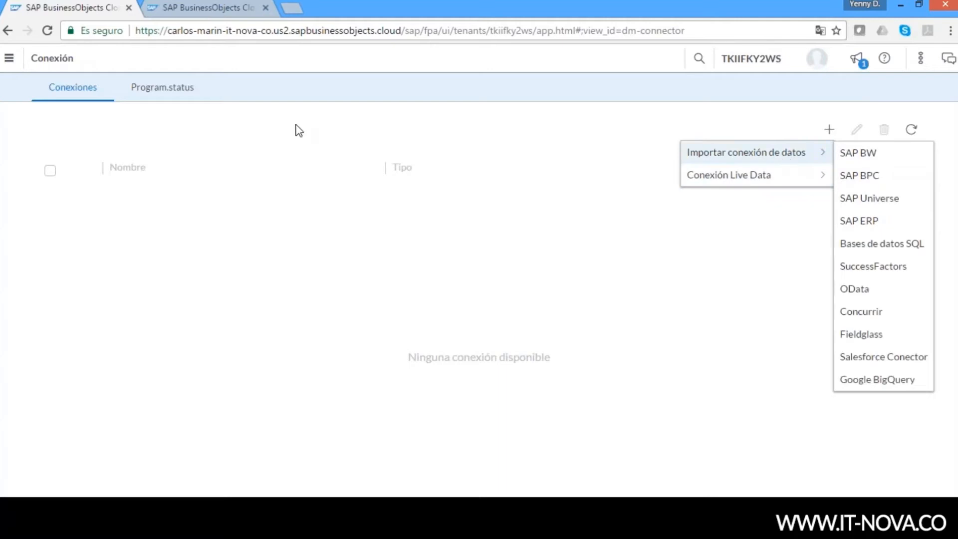
Start a new story to view its available templates and page types
{"action": "left_click", "coordinate": [9, 58]}
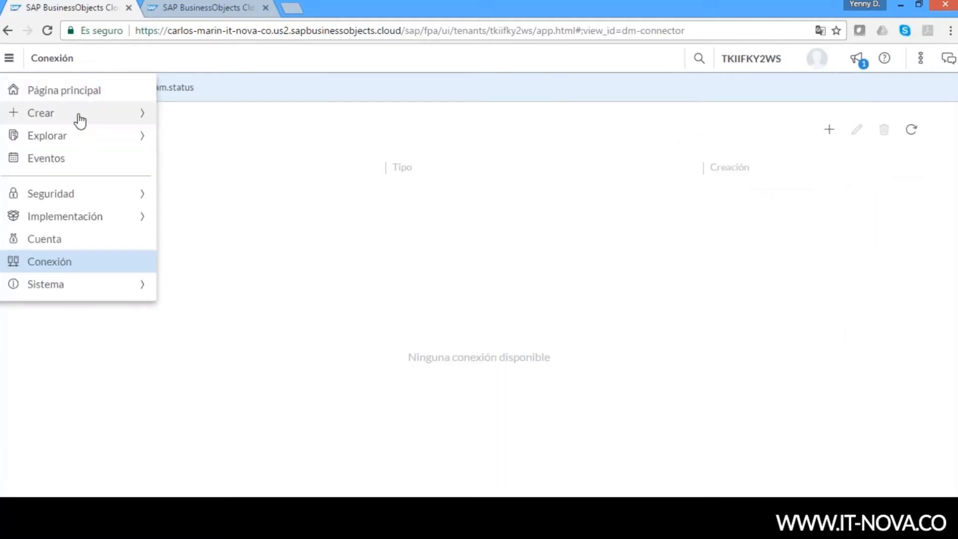
{"action": "left_click", "coordinate": [79, 120]}
{"action": "left_click", "coordinate": [199, 113]}
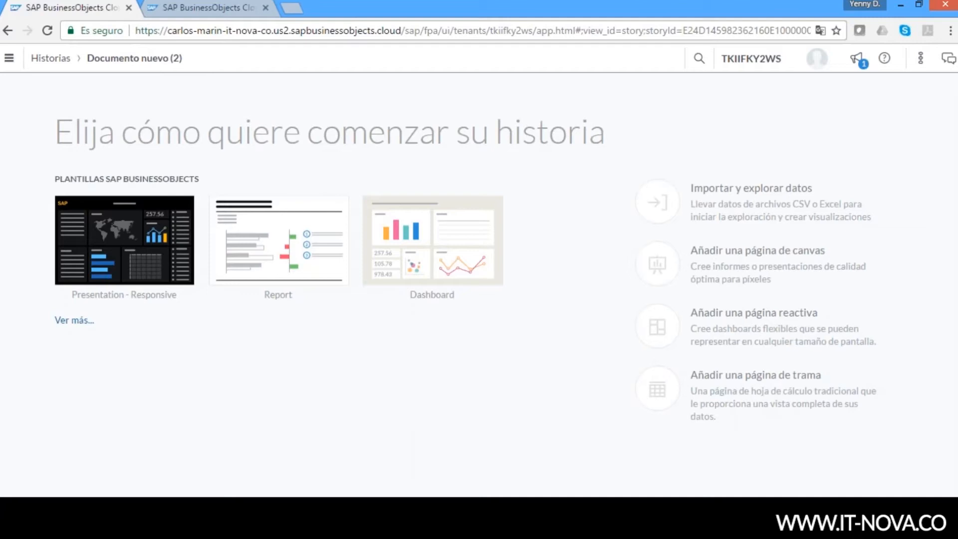
Open the "Taller Accidentes" story from the existing stories and view its Inicio page
{"action": "left_click", "coordinate": [9, 59]}
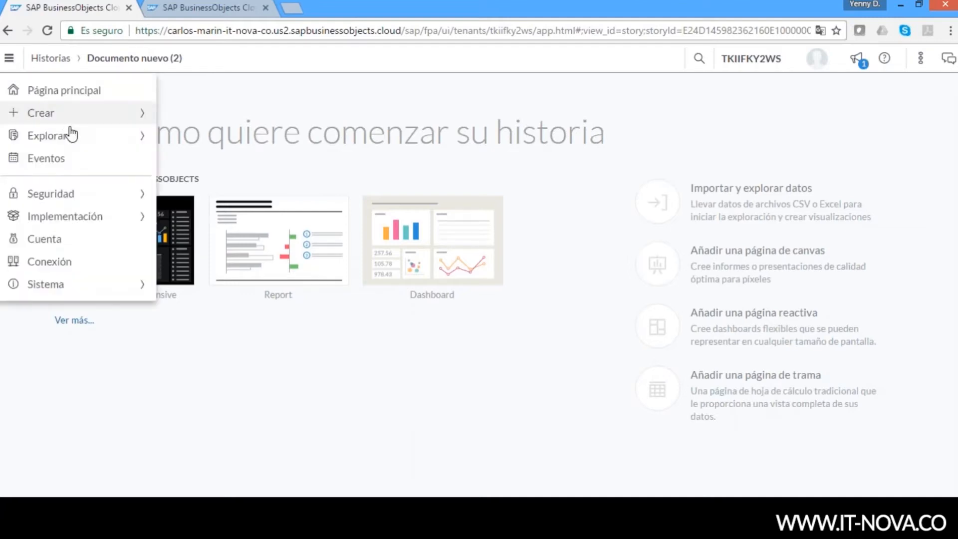
{"action": "mouse_move", "coordinate": [72, 141]}
{"action": "left_click", "coordinate": [212, 135]}
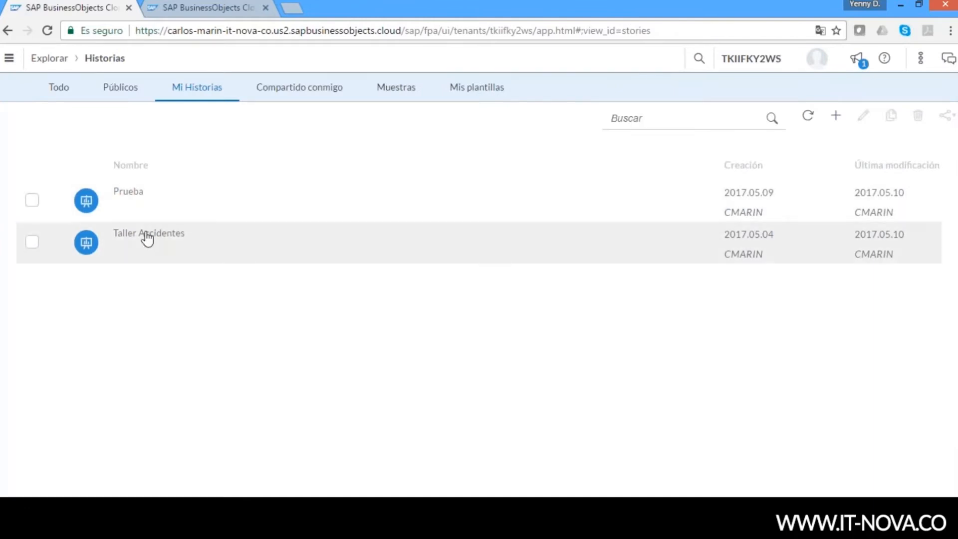
{"action": "left_click", "coordinate": [145, 235]}
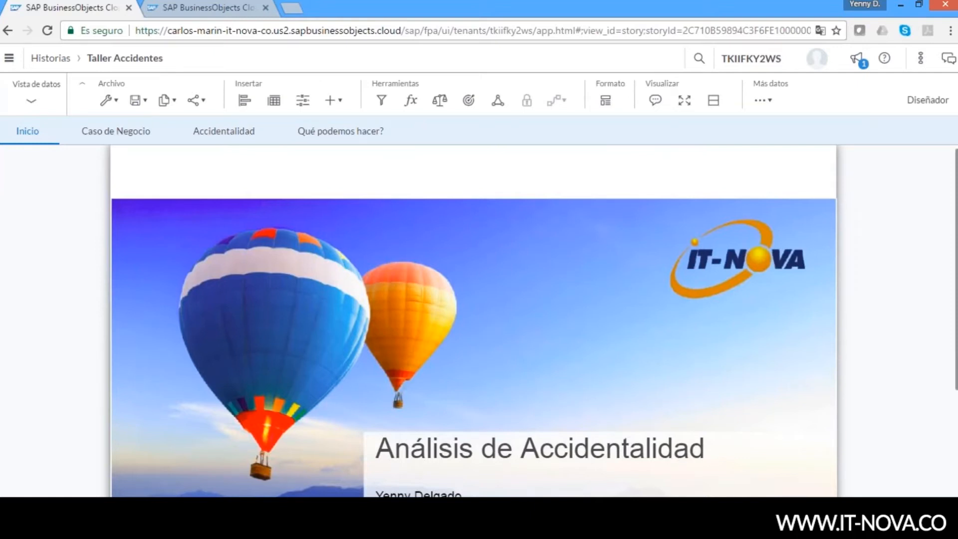
{"action": "scroll", "coordinate": [474, 325], "scroll_direction": "down", "scroll_amount": 1}
{"action": "scroll", "coordinate": [474, 325], "scroll_direction": "down", "scroll_amount": 2}
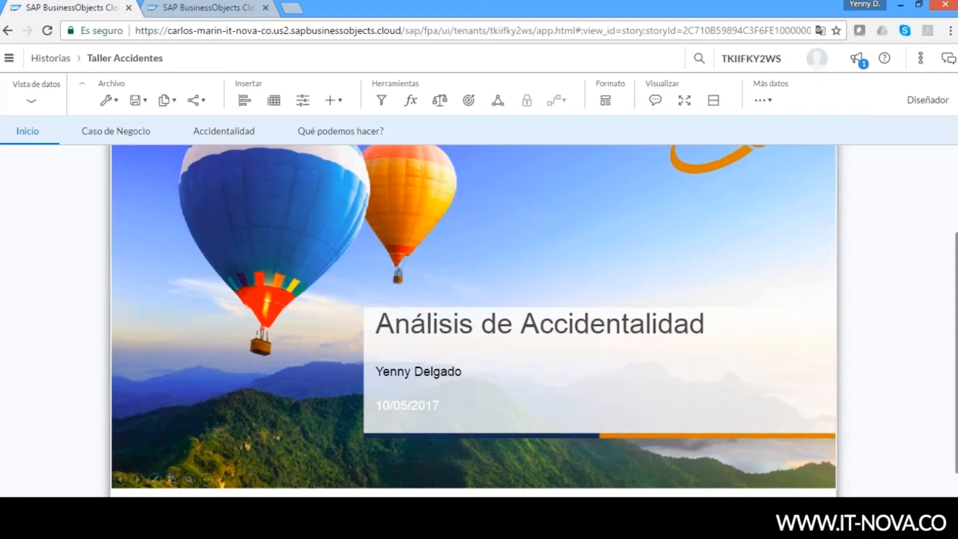
Open the story's "Caso de Negocio" page and read the case description and the three analysis questions
{"action": "left_click", "coordinate": [100, 129]}
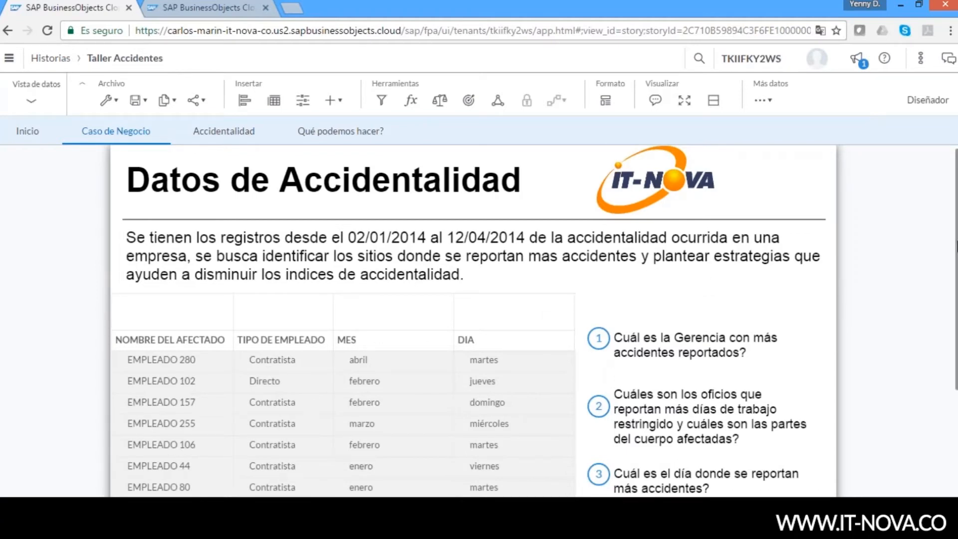
{"action": "scroll", "coordinate": [283, 156], "scroll_direction": "down", "scroll_amount": 3}
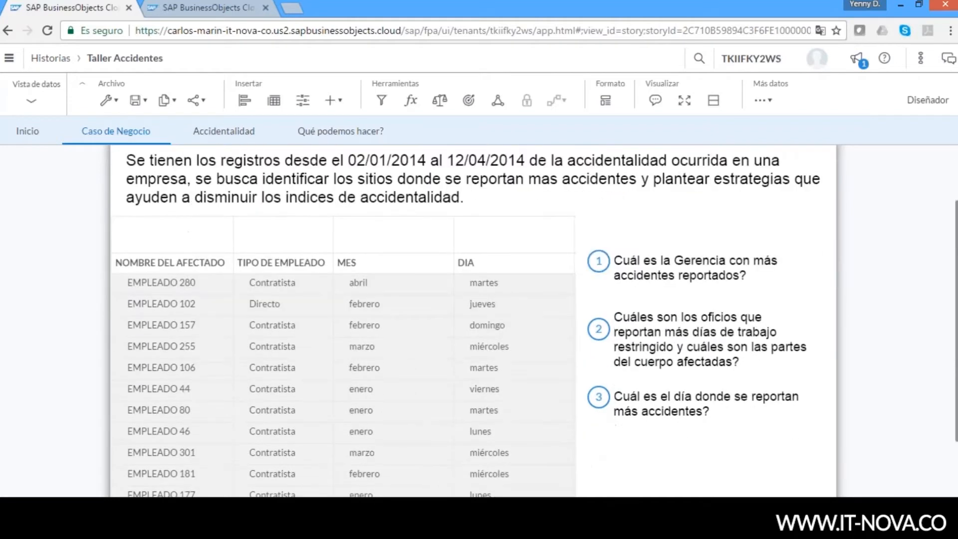
{"action": "scroll", "coordinate": [654, 344], "scroll_direction": "down", "scroll_amount": 1}
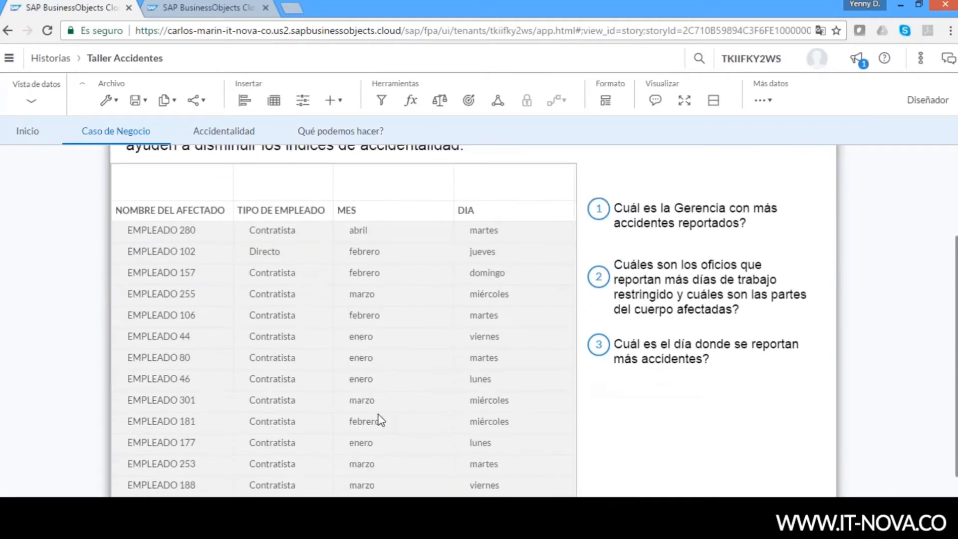
Examine the accident data table's columns from DIA across to "Días Incapacidad", and deselect the table
{"action": "left_click", "coordinate": [457, 396]}
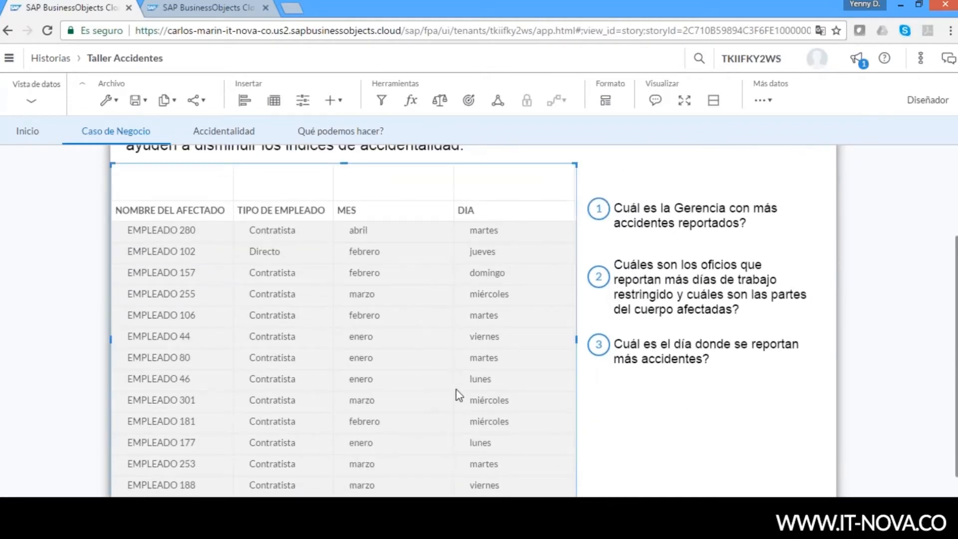
{"action": "left_click", "coordinate": [487, 374]}
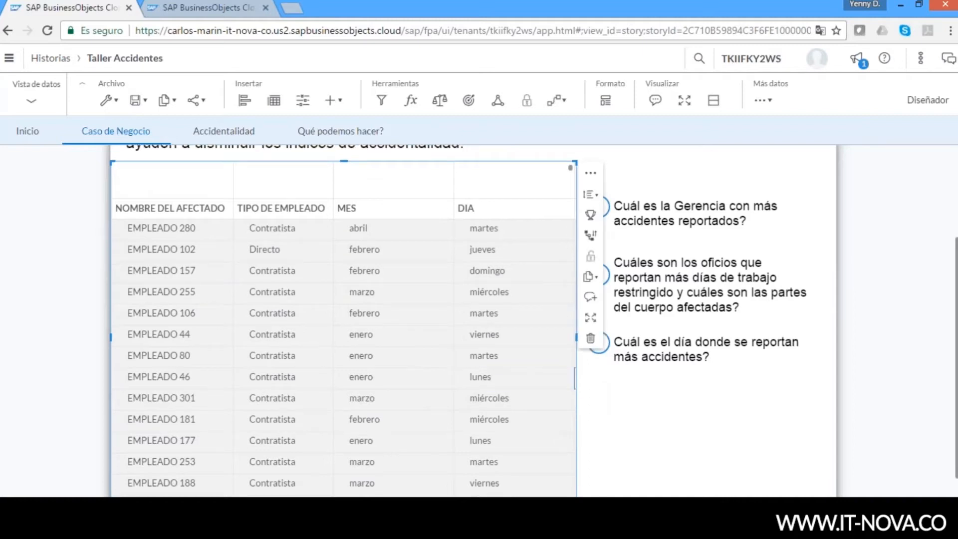
{"action": "key", "text": "Right"}
{"action": "key", "text": "Right"}
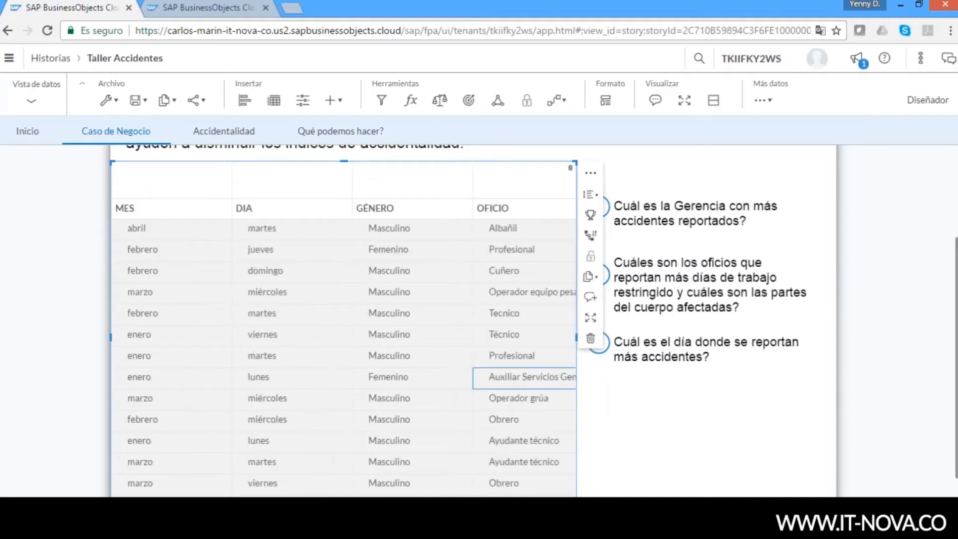
{"action": "key", "text": "Left"}
{"action": "key", "text": "Right"}
{"action": "key", "text": "Right"}
{"action": "key", "text": "Left"}
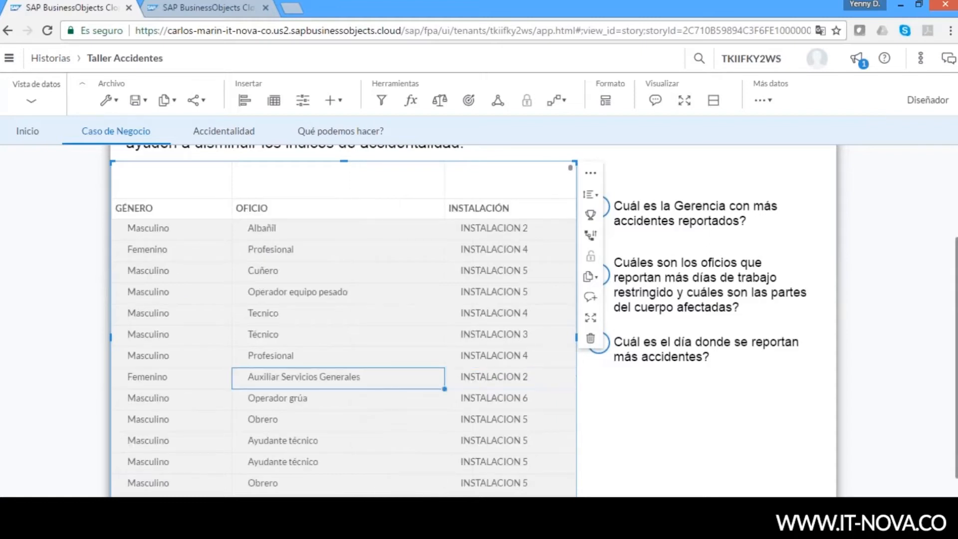
{"action": "key", "text": "Right"}
{"action": "key", "text": "Right"}
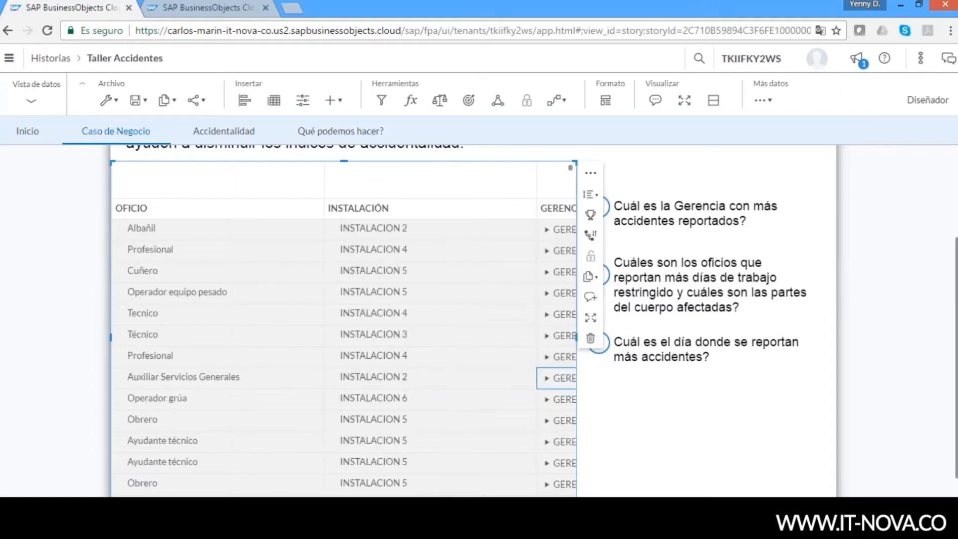
{"action": "key", "text": "Right"}
{"action": "key", "text": "Right"}
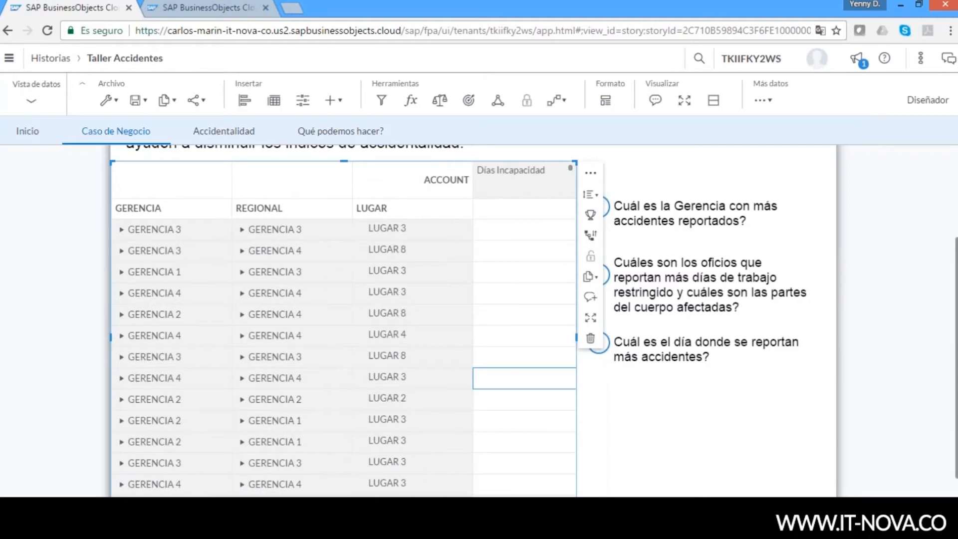
{"action": "left_click", "coordinate": [879, 312]}
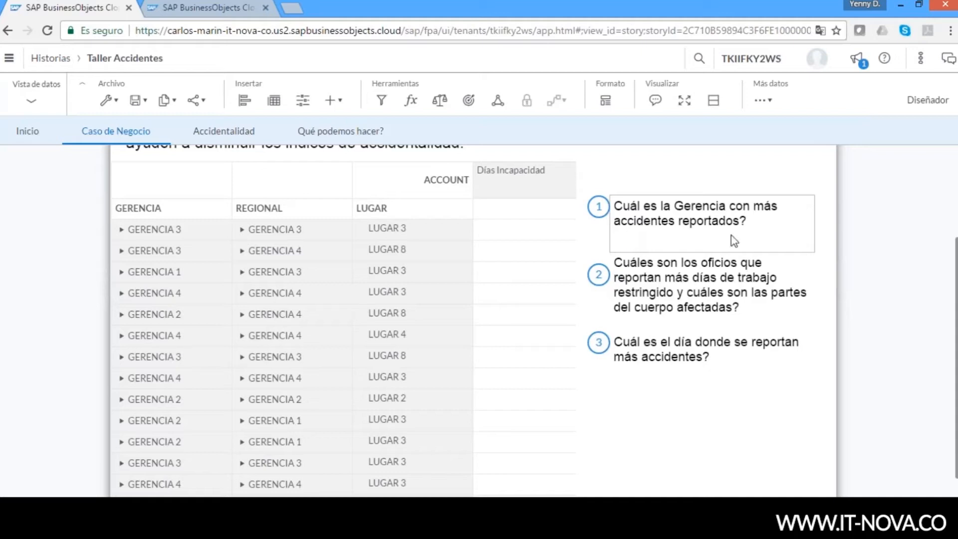
Open the "Accidentalidad" page and examine its charts on accidents by management and region and restricted work days by job
{"action": "left_click", "coordinate": [221, 132]}
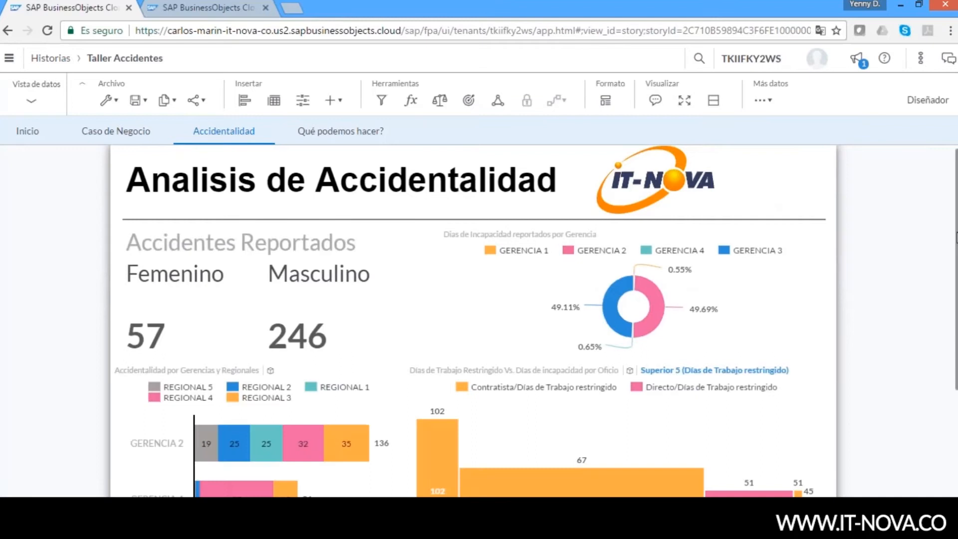
{"action": "scroll", "coordinate": [956, 238], "scroll_direction": "down", "scroll_amount": 1}
{"action": "scroll", "coordinate": [464, 319], "scroll_direction": "down", "scroll_amount": 2}
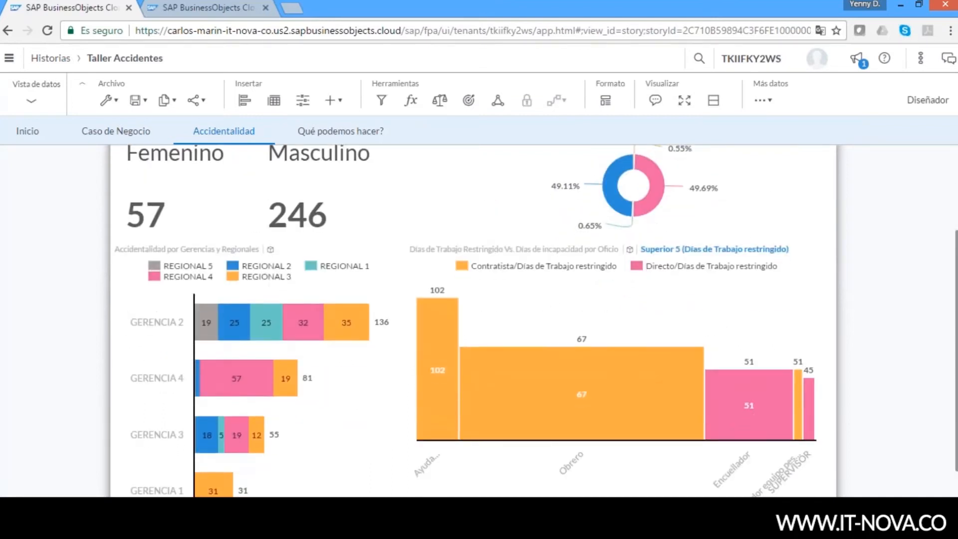
{"action": "scroll", "coordinate": [473, 319], "scroll_direction": "down", "scroll_amount": 1}
{"action": "scroll", "coordinate": [536, 321], "scroll_direction": "down", "scroll_amount": 1}
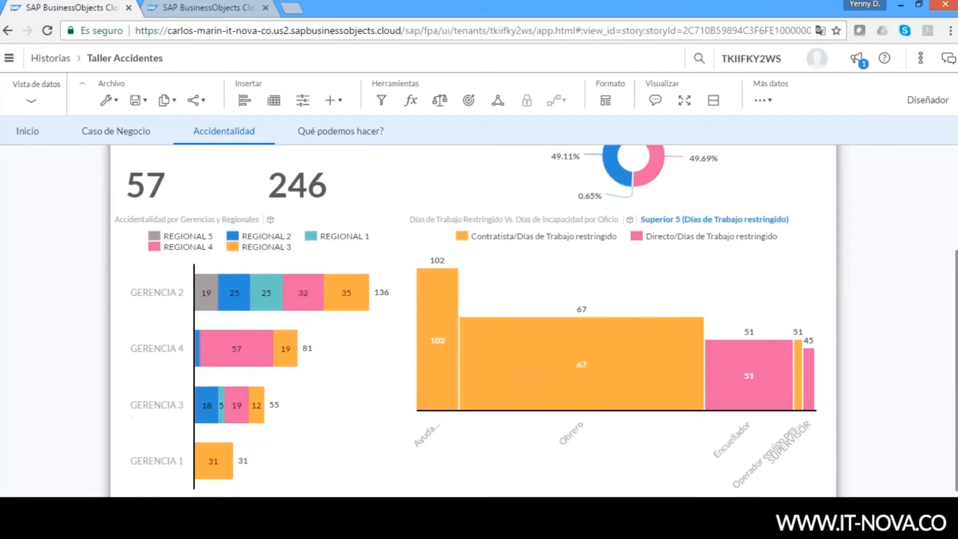
{"action": "scroll", "coordinate": [472, 319], "scroll_direction": "up", "scroll_amount": 2}
{"action": "scroll", "coordinate": [364, 305], "scroll_direction": "down", "scroll_amount": 1}
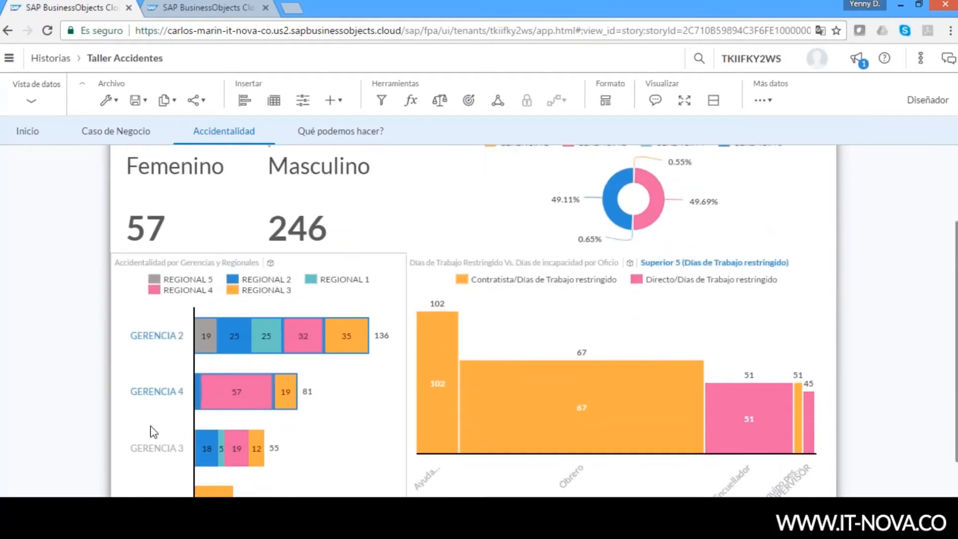
{"action": "mouse_move", "coordinate": [363, 357]}
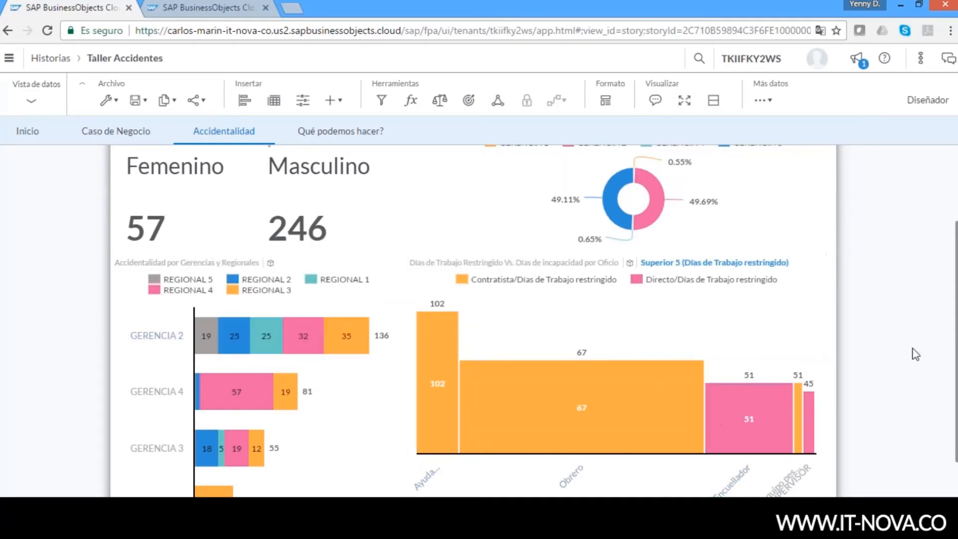
{"action": "scroll", "coordinate": [526, 415], "scroll_direction": "down", "scroll_amount": 1}
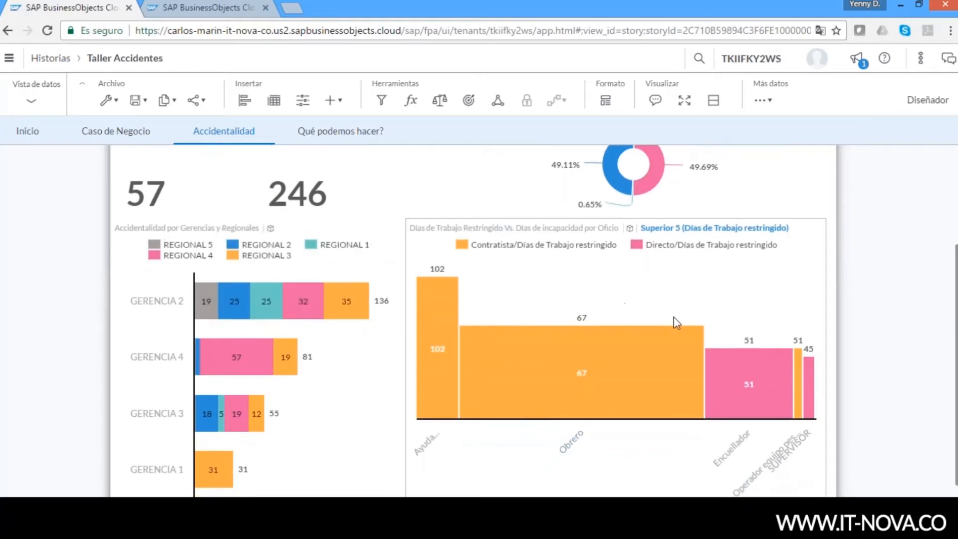
{"action": "mouse_move", "coordinate": [549, 369]}
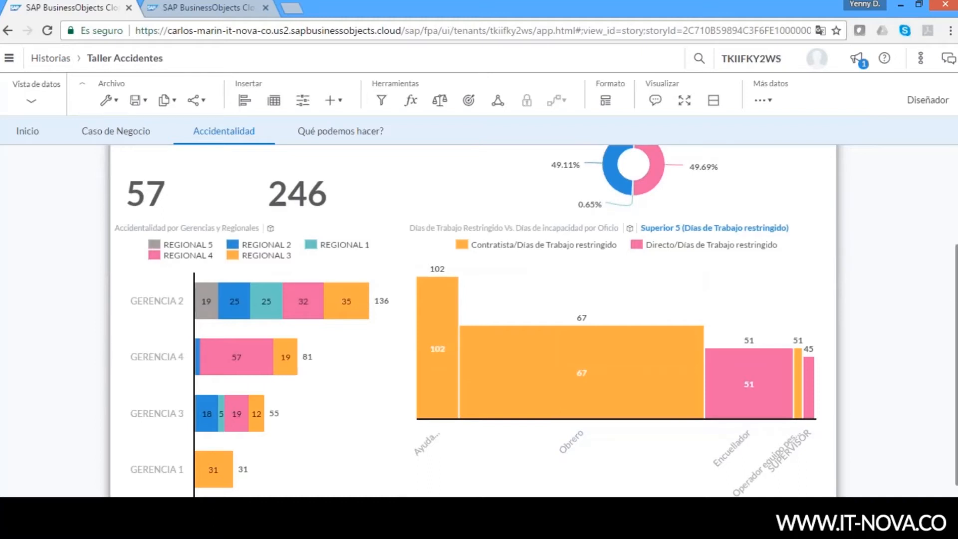
Return to the disability days chart by Gerencia, and open the "Qué podemos hacer?" page
{"action": "left_click_drag", "start_coordinate": [955, 332], "coordinate": [956, 281]}
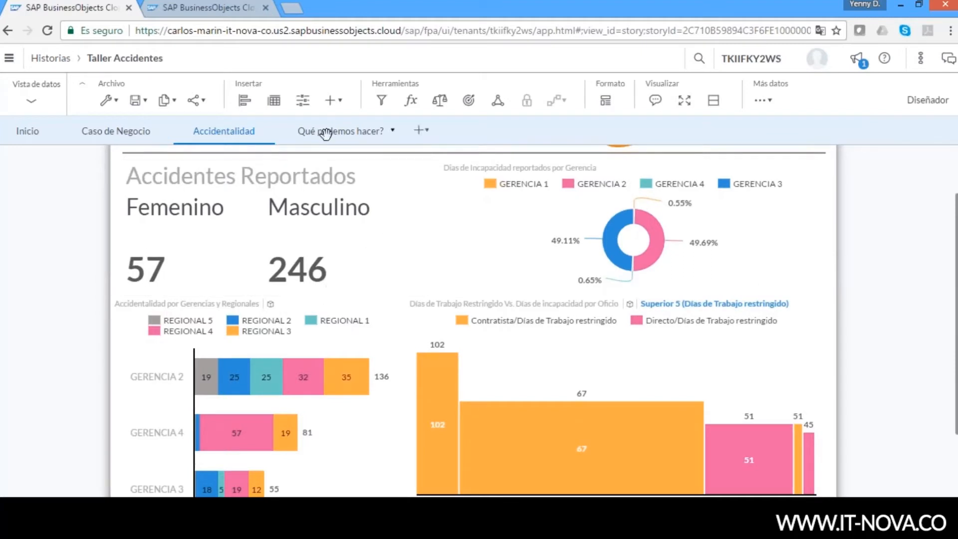
{"action": "left_click", "coordinate": [341, 131]}
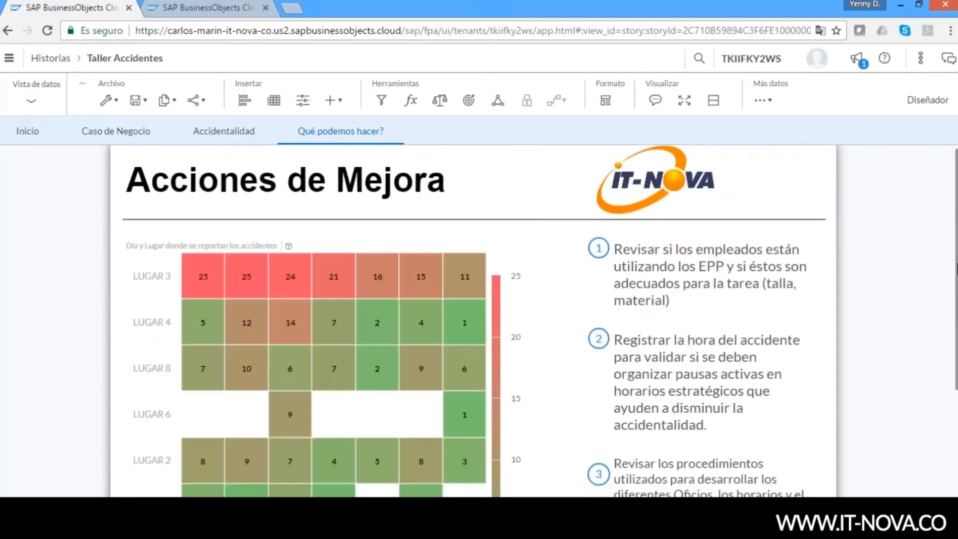
Examine the accident heat map by day and place and the improvement actions, and return to the story's "Inicio" page
{"action": "scroll", "coordinate": [540, 320], "scroll_direction": "down", "scroll_amount": 1}
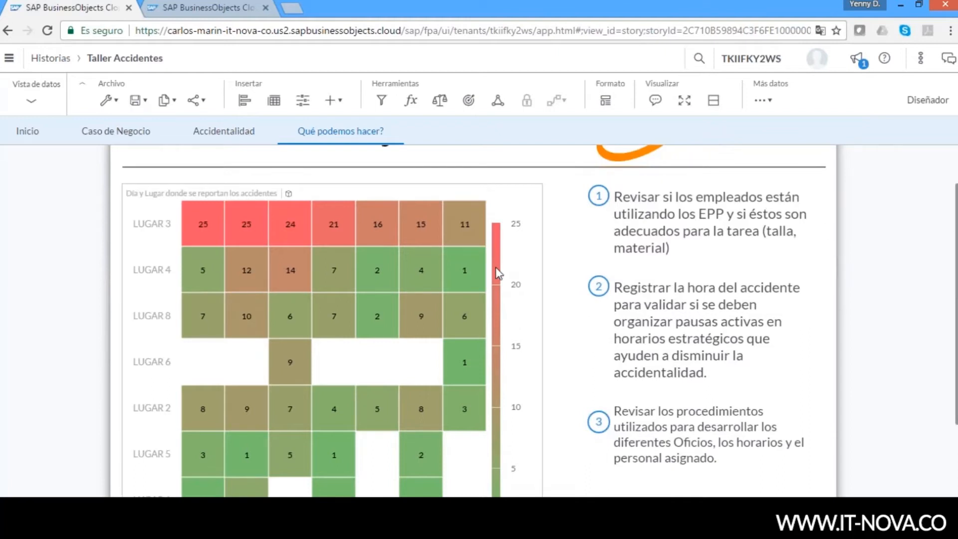
{"action": "mouse_move", "coordinate": [200, 234]}
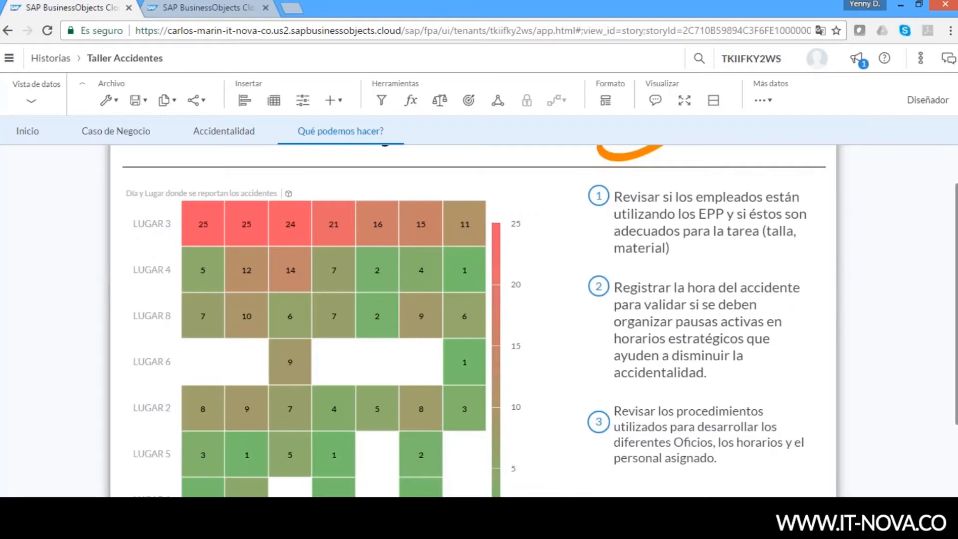
{"action": "scroll", "coordinate": [538, 319], "scroll_direction": "up", "scroll_amount": 2}
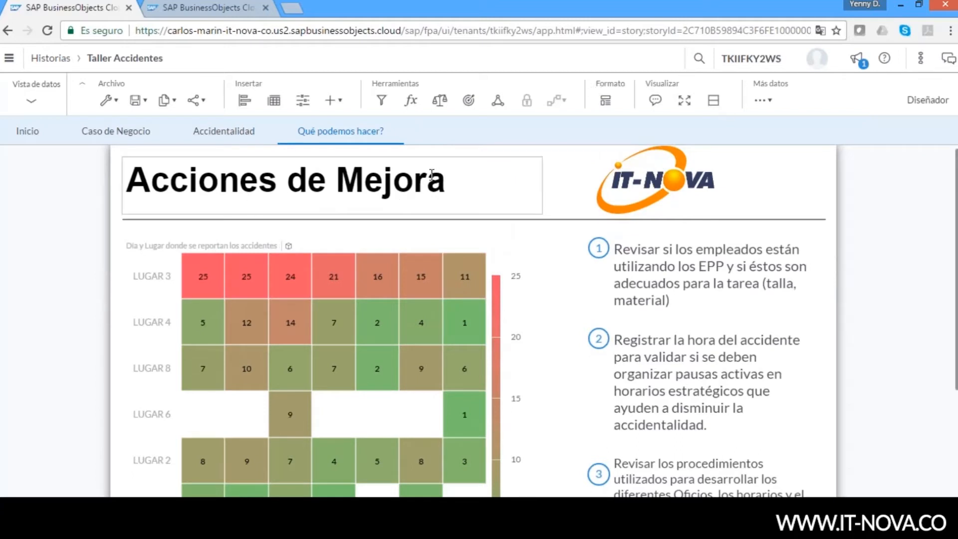
{"action": "left_click", "coordinate": [220, 131]}
{"action": "left_click", "coordinate": [121, 132]}
{"action": "left_click", "coordinate": [25, 132]}
Create a new model by importing the file Accidentes.csv from the computer
{"action": "left_click", "coordinate": [9, 59]}
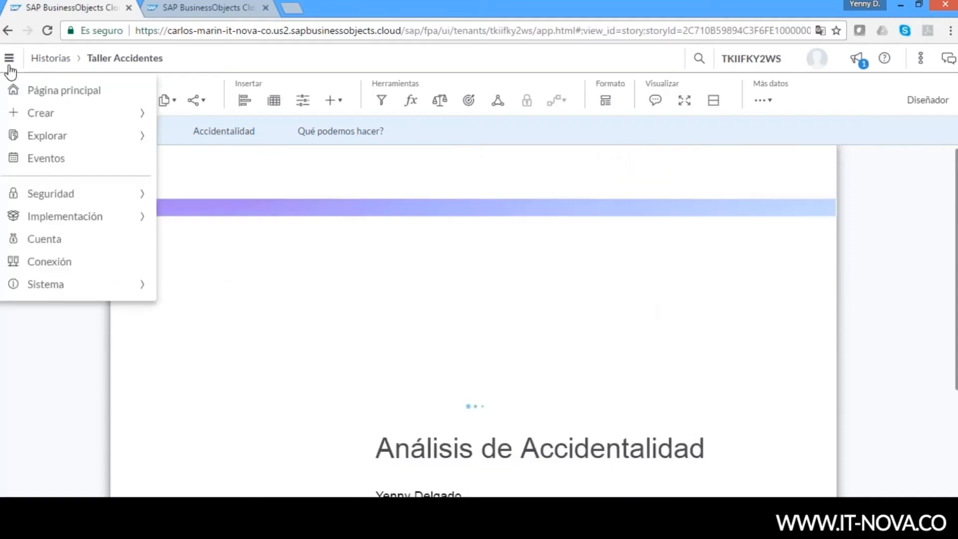
{"action": "mouse_move", "coordinate": [59, 117]}
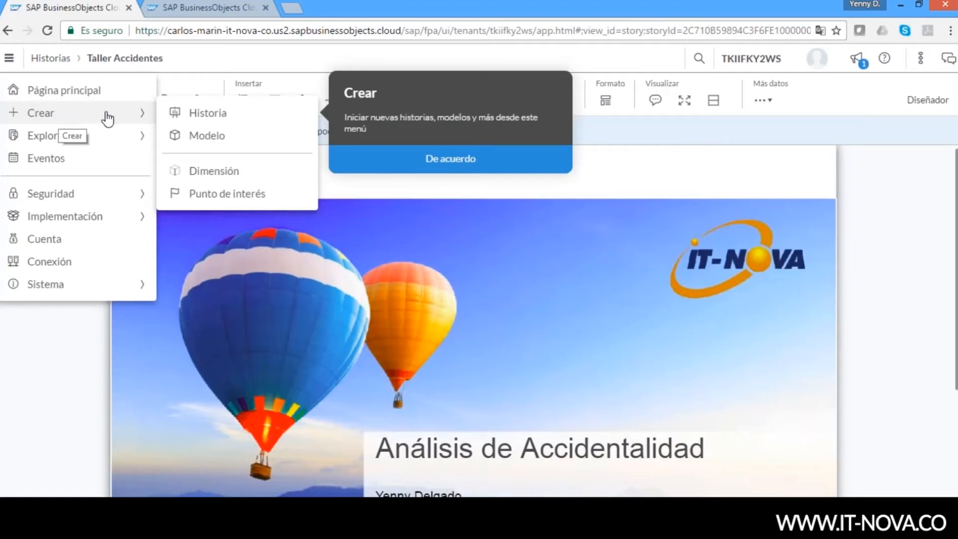
{"action": "left_click", "coordinate": [195, 141]}
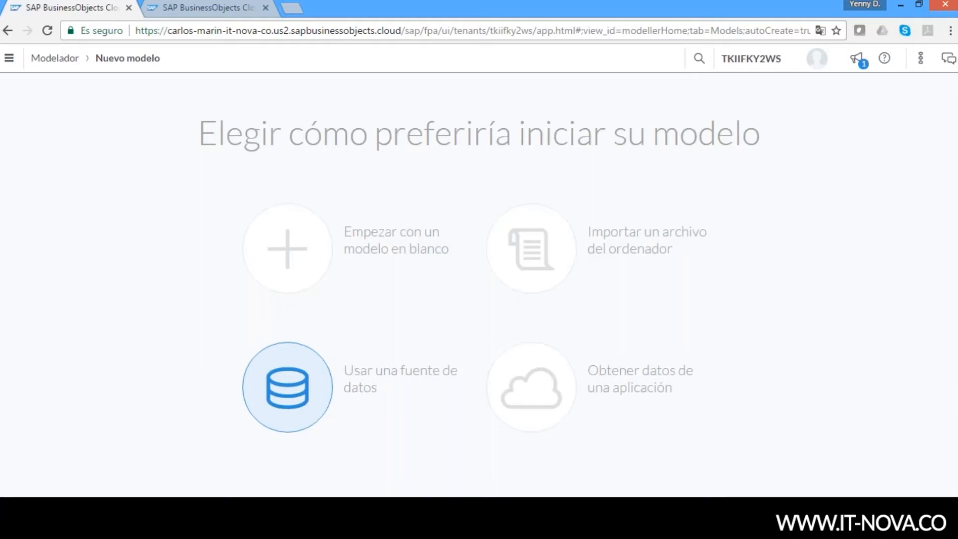
{"action": "left_click", "coordinate": [529, 258]}
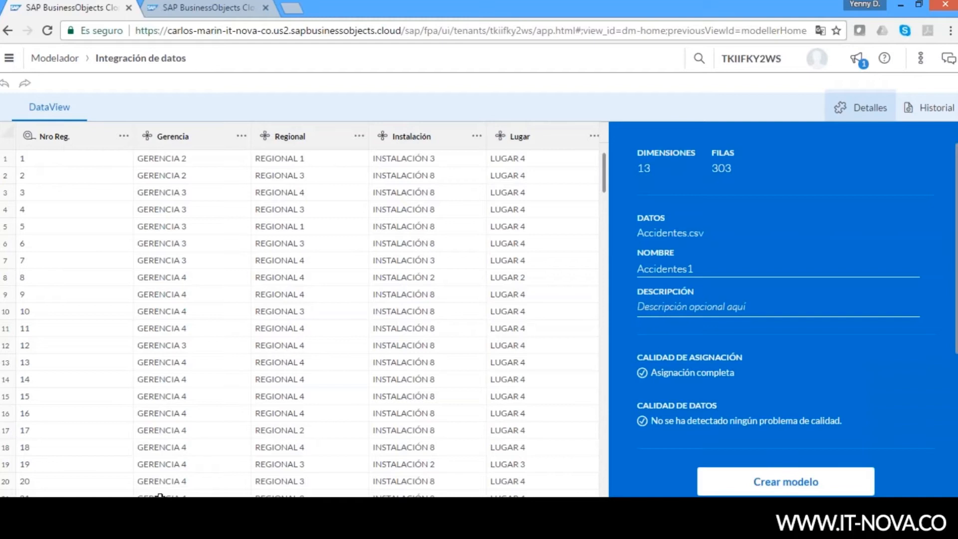
Change the type of the "Nro Reg." column to Dimensión
{"action": "left_click_drag", "start_coordinate": [159, 503], "coordinate": [234, 503]}
{"action": "left_click", "coordinate": [105, 138]}
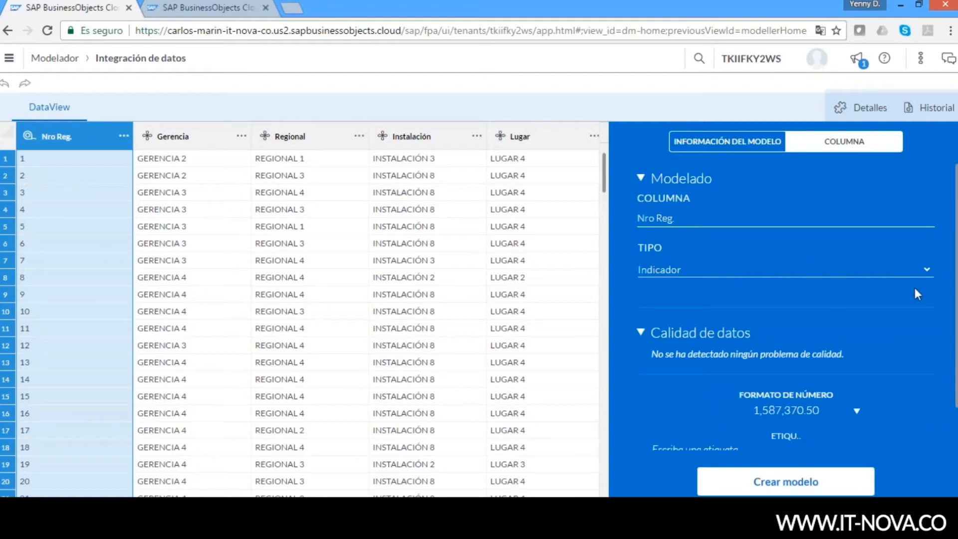
{"action": "left_click", "coordinate": [926, 272]}
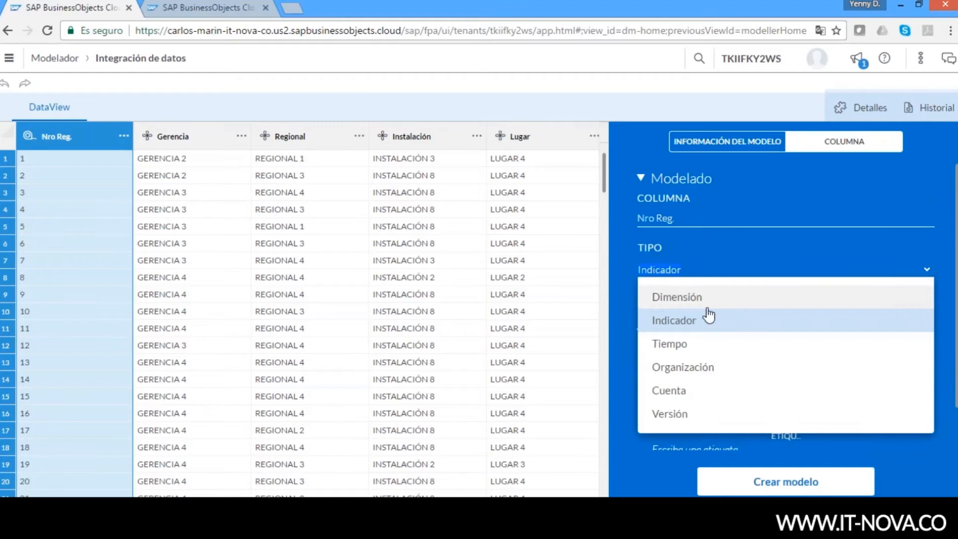
{"action": "left_click", "coordinate": [690, 302]}
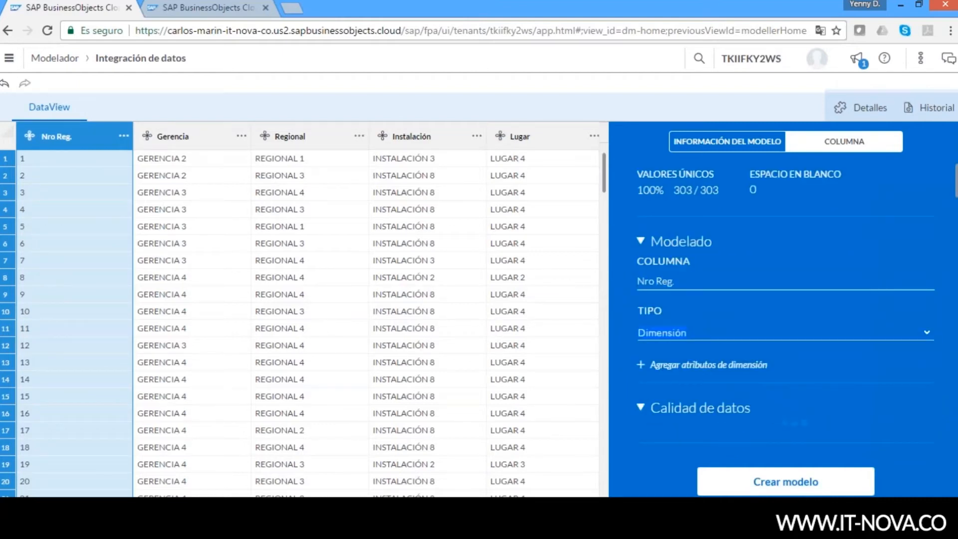
Rename the "Días Perdidos" column as "Días Incapacidad"
{"action": "scroll", "coordinate": [204, 482], "scroll_direction": "right", "scroll_amount": 5}
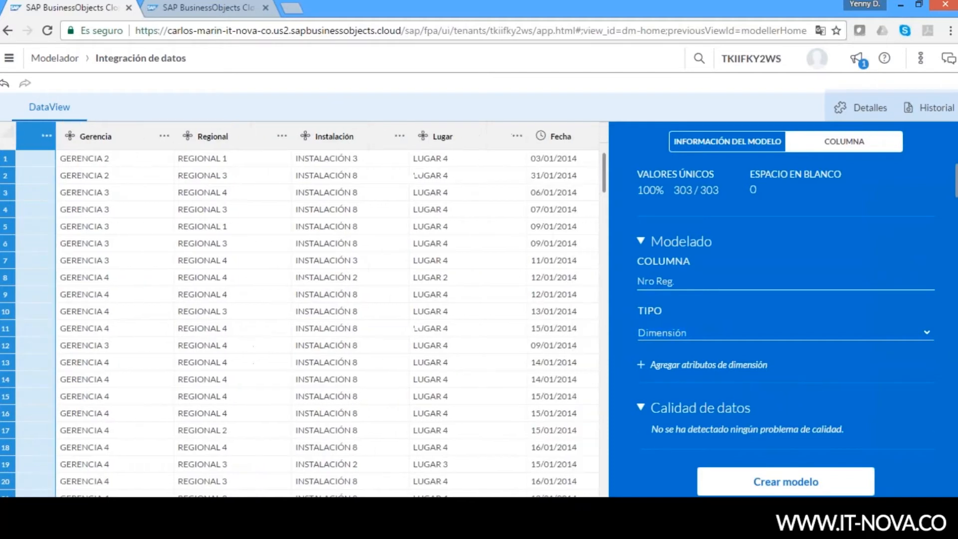
{"action": "scroll", "coordinate": [307, 313], "scroll_direction": "right", "scroll_amount": 3}
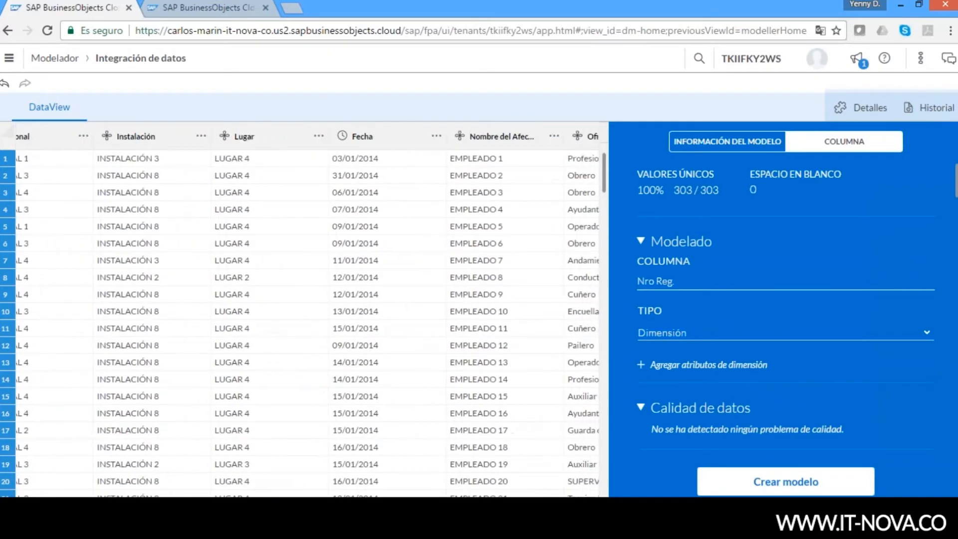
{"action": "scroll", "coordinate": [307, 313], "scroll_direction": "right", "scroll_amount": 10}
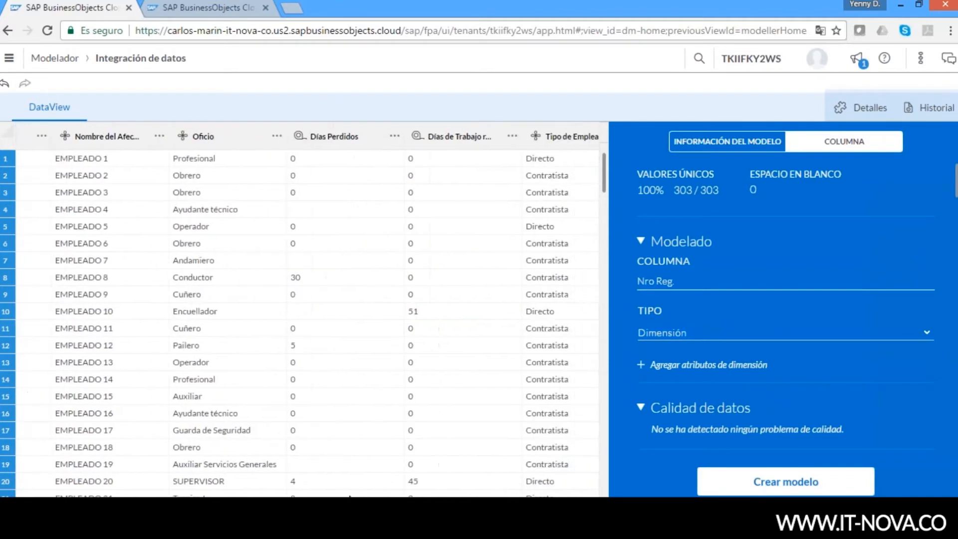
{"action": "scroll", "coordinate": [307, 313], "scroll_direction": "right", "scroll_amount": 4}
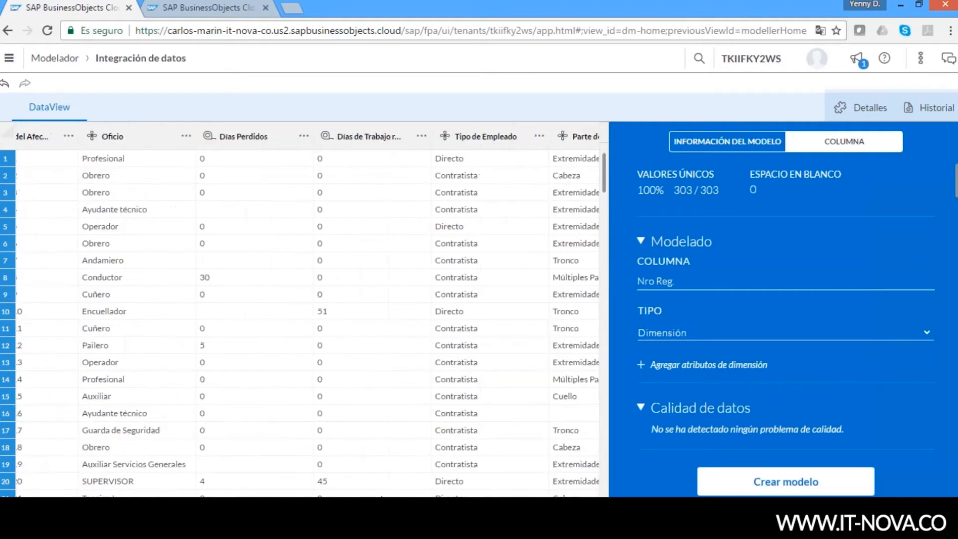
{"action": "scroll", "coordinate": [479, 496], "scroll_direction": "right", "scroll_amount": 6}
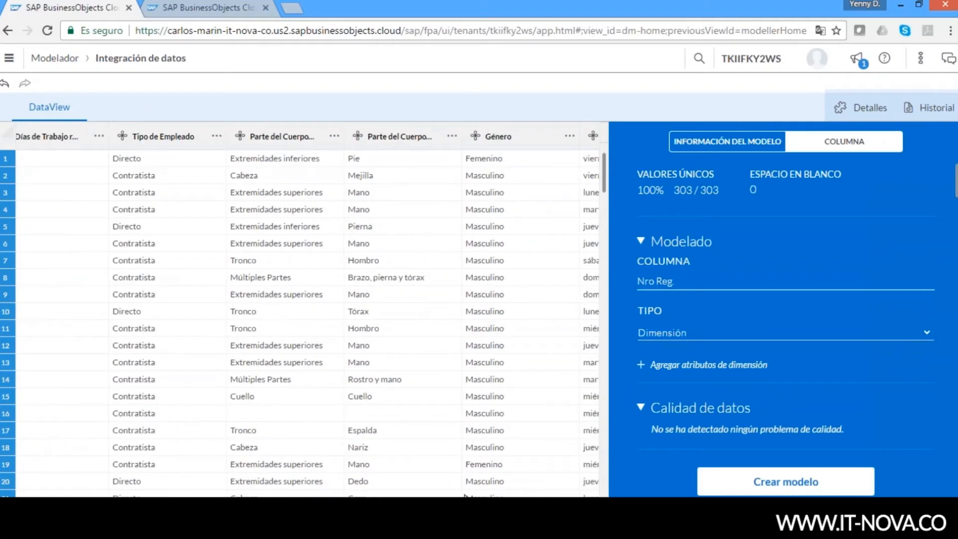
{"action": "scroll", "coordinate": [479, 495], "scroll_direction": "left", "scroll_amount": 6}
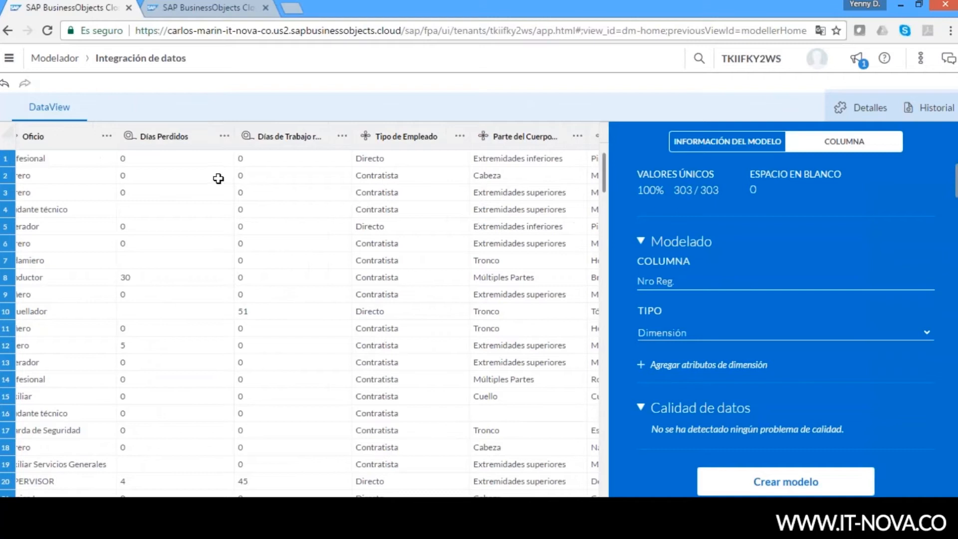
{"action": "double_click", "coordinate": [167, 136]}
{"action": "type", "text": "Incapacidad"}
{"action": "key", "text": "Return"}
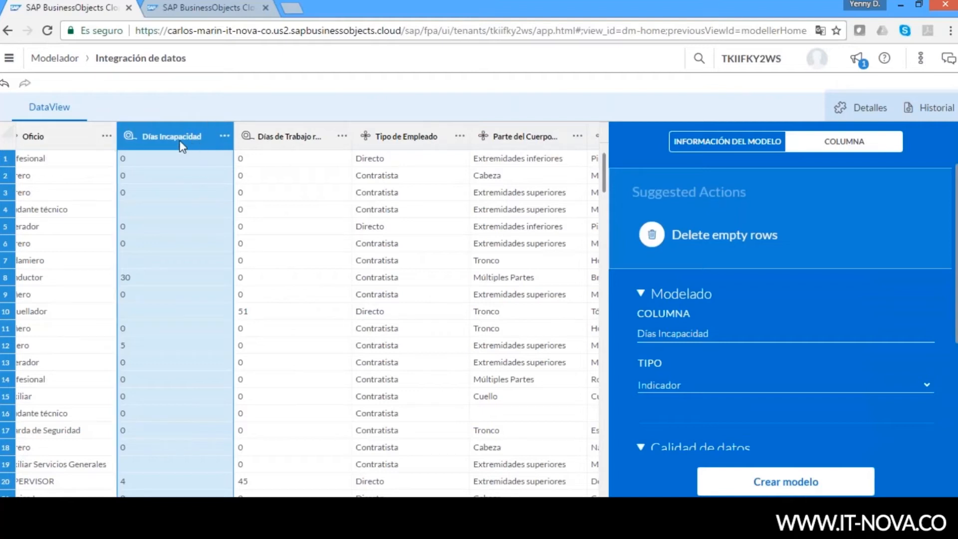
Replace the blank cells in the "Días Incapacidad" column with 0
{"action": "left_click", "coordinate": [148, 208]}
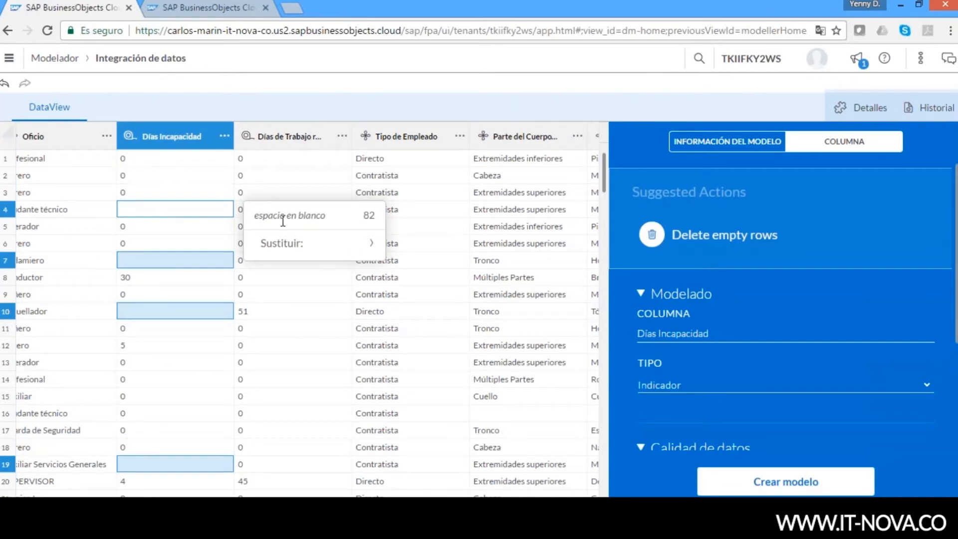
{"action": "left_click", "coordinate": [328, 236]}
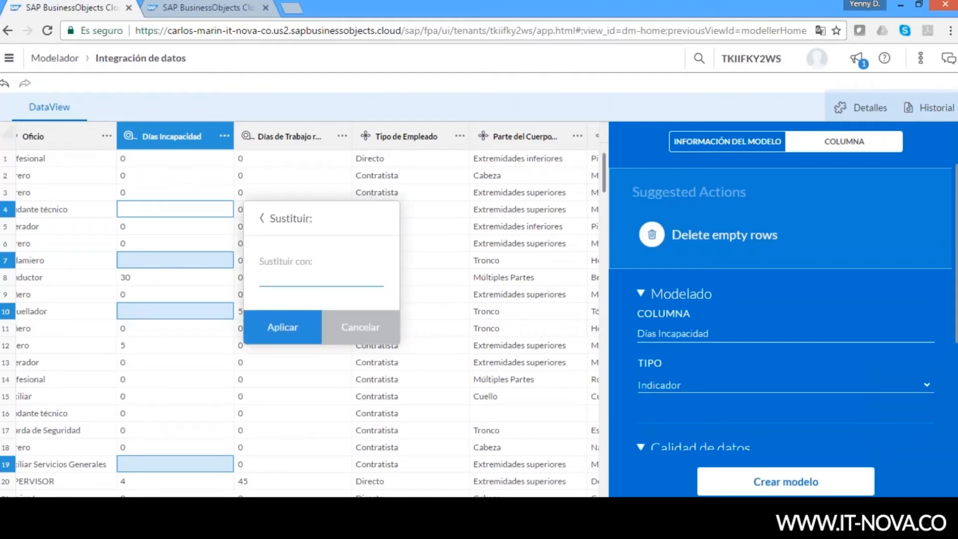
{"action": "type", "text": "0"}
{"action": "left_click", "coordinate": [282, 328]}
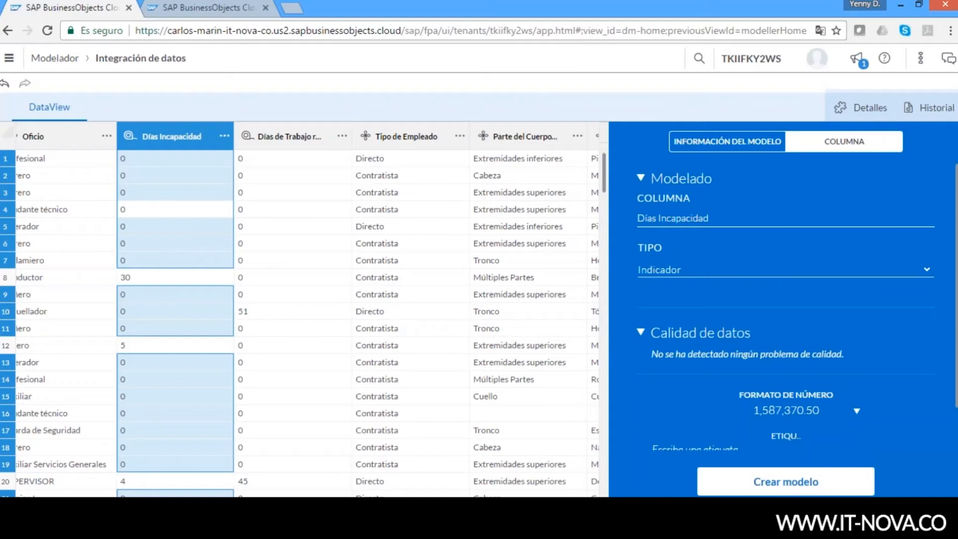
Inspect the substitution options for "Contratista" under "Tipo de Empleado" and "Masculino" under "Género", leaving both values as they are
{"action": "scroll", "coordinate": [299, 309], "scroll_direction": "right", "scroll_amount": 4}
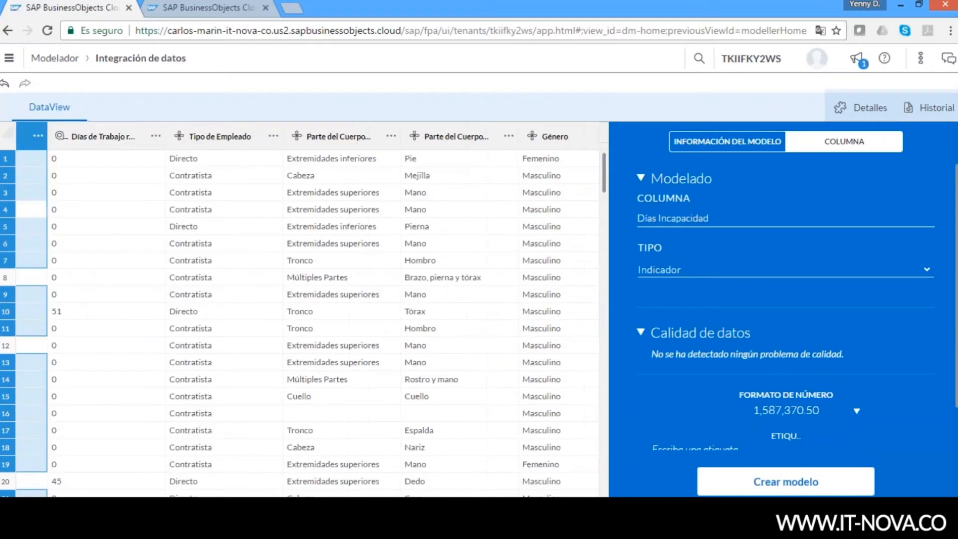
{"action": "scroll", "coordinate": [197, 267], "scroll_direction": "left", "scroll_amount": 2}
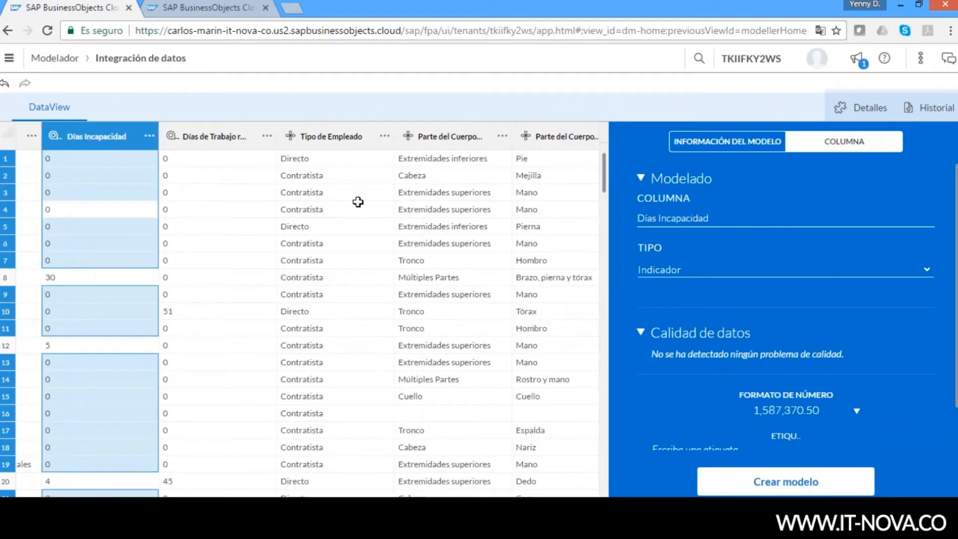
{"action": "left_click", "coordinate": [338, 196]}
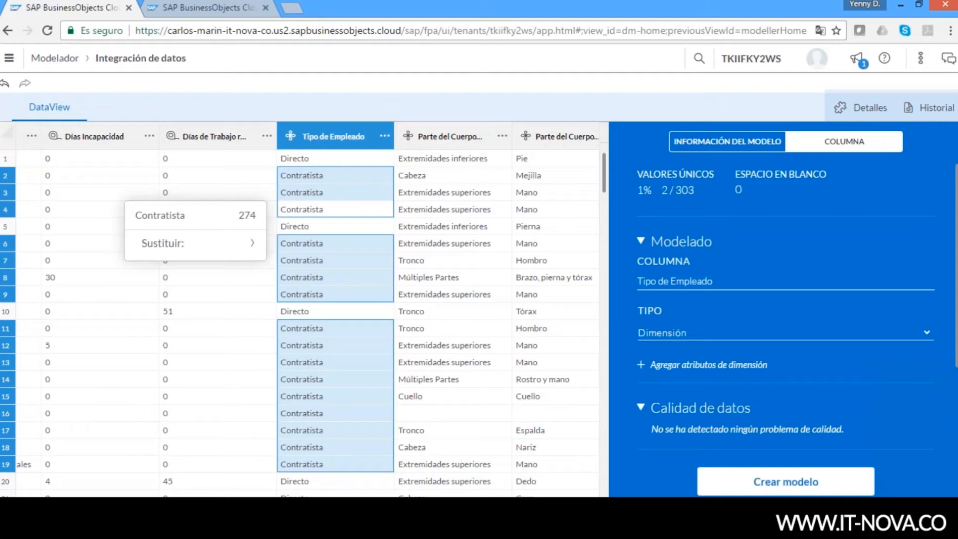
{"action": "scroll", "coordinate": [467, 486], "scroll_direction": "right", "scroll_amount": 5}
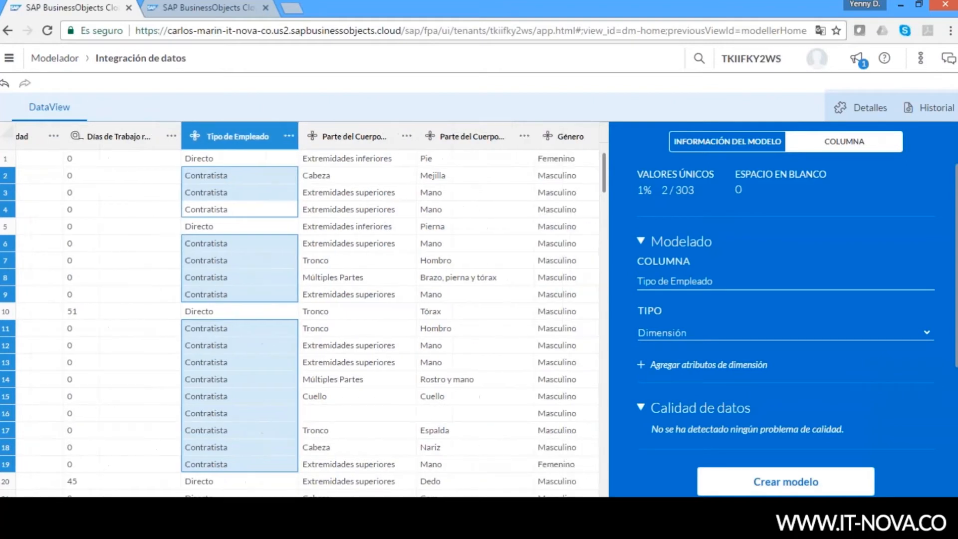
{"action": "left_click", "coordinate": [507, 230]}
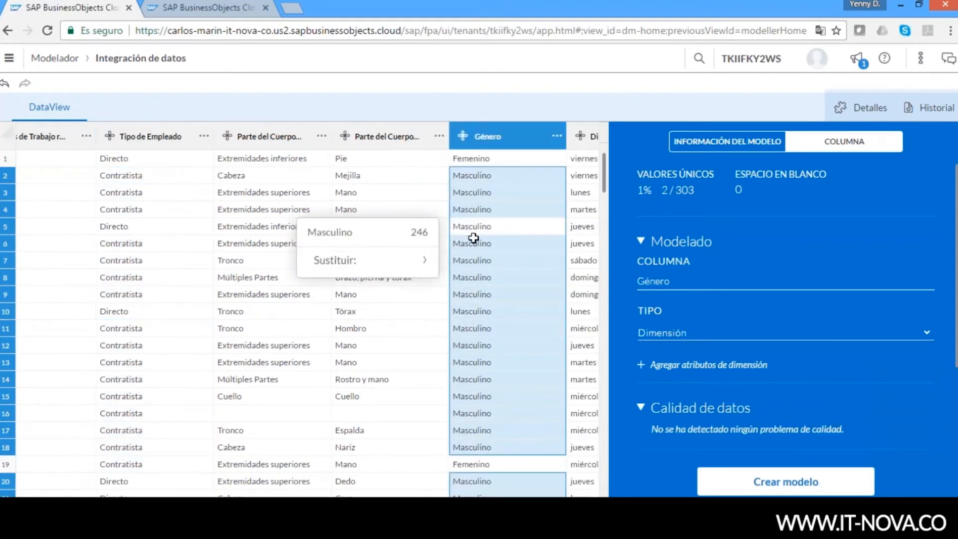
{"action": "left_click", "coordinate": [383, 261]}
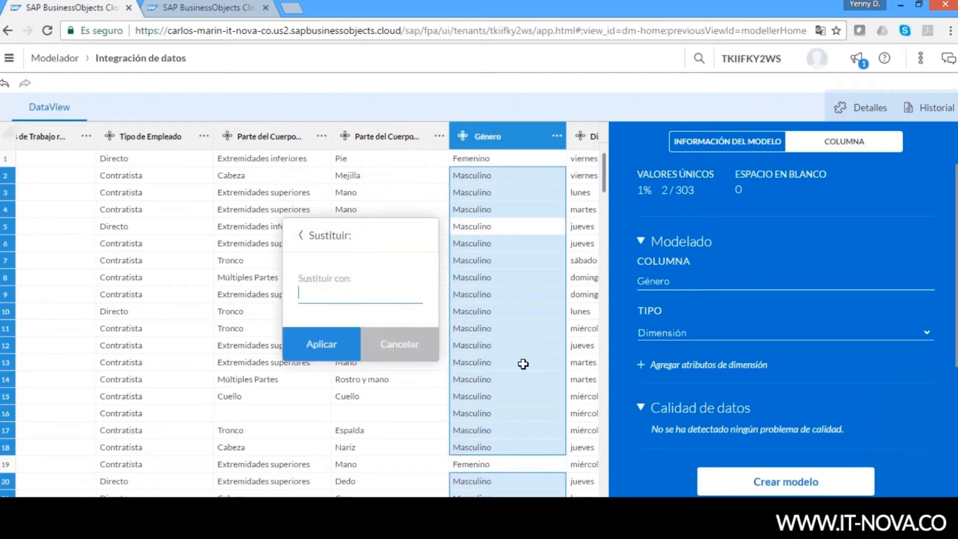
{"action": "left_click", "coordinate": [399, 345]}
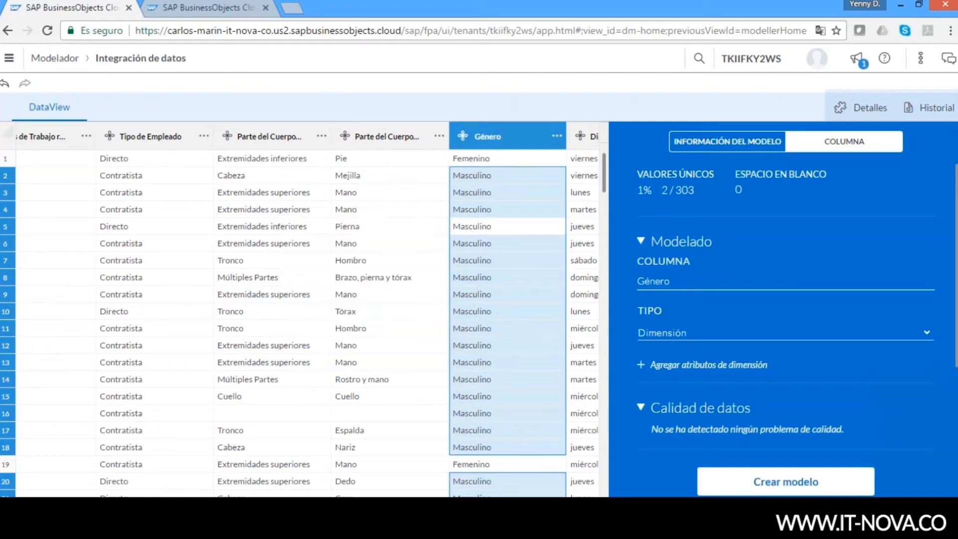
Review the data columns and try to name the model "AccidentesPresentacion" in the model information
{"action": "scroll", "coordinate": [307, 310], "scroll_direction": "right", "scroll_amount": 8}
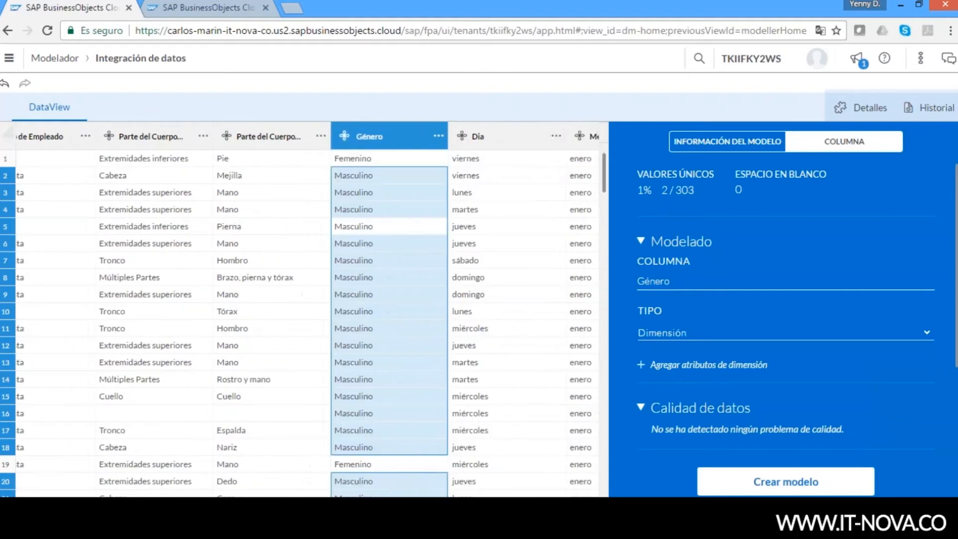
{"action": "scroll", "coordinate": [307, 309], "scroll_direction": "left", "scroll_amount": 10}
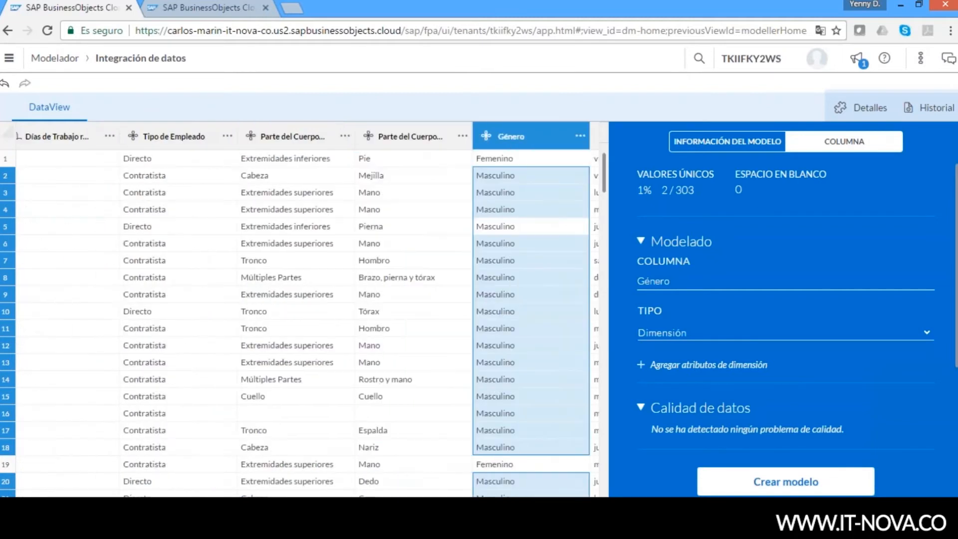
{"action": "scroll", "coordinate": [307, 310], "scroll_direction": "left", "scroll_amount": 8}
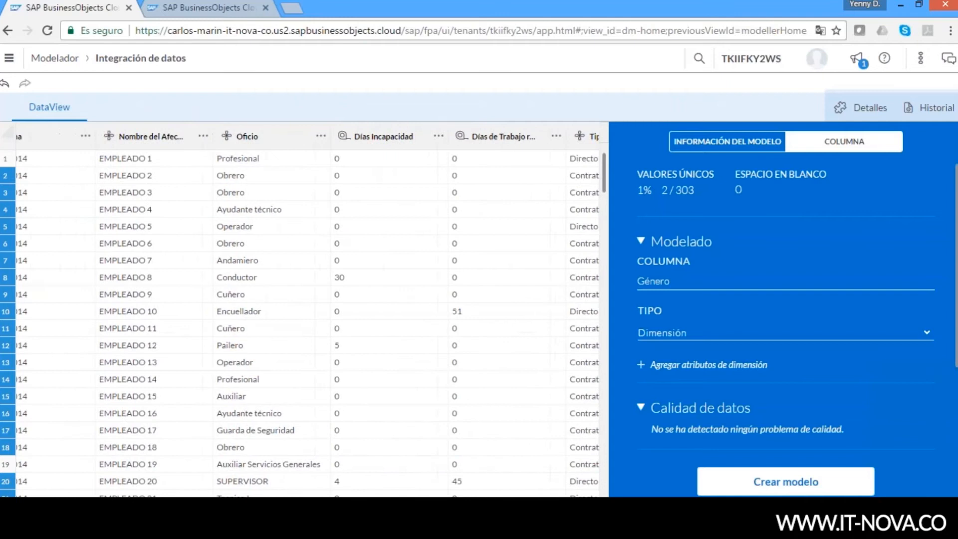
{"action": "scroll", "coordinate": [307, 309], "scroll_direction": "left", "scroll_amount": 10}
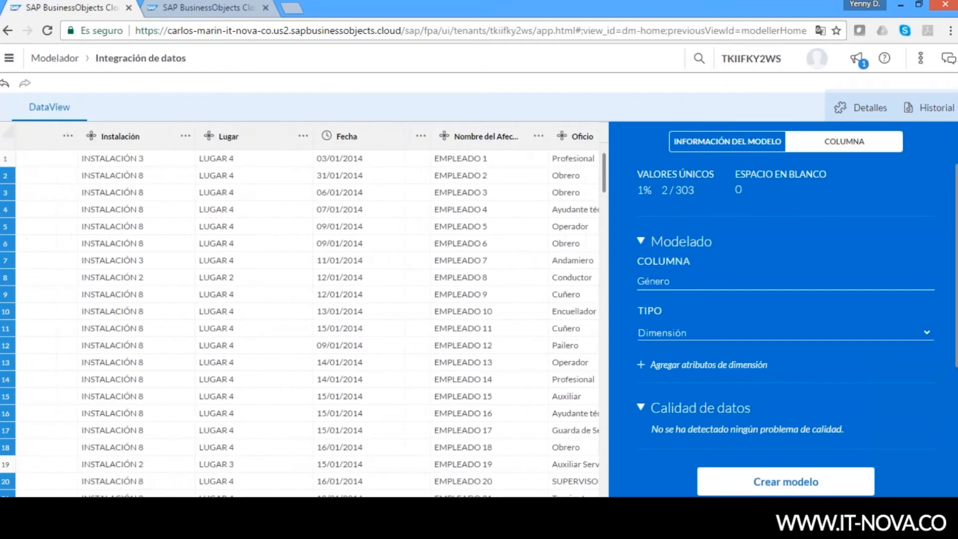
{"action": "scroll", "coordinate": [307, 309], "scroll_direction": "left", "scroll_amount": 5}
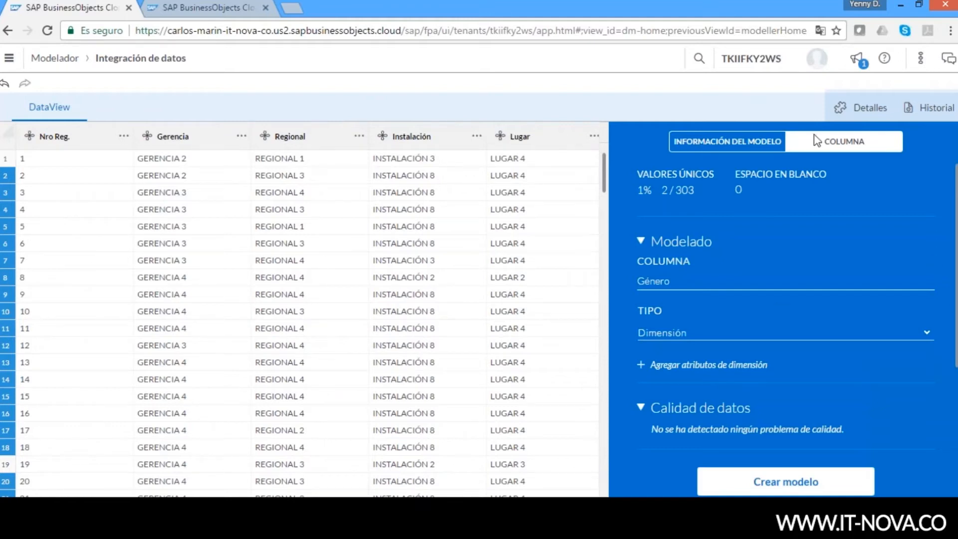
{"action": "left_click", "coordinate": [724, 145]}
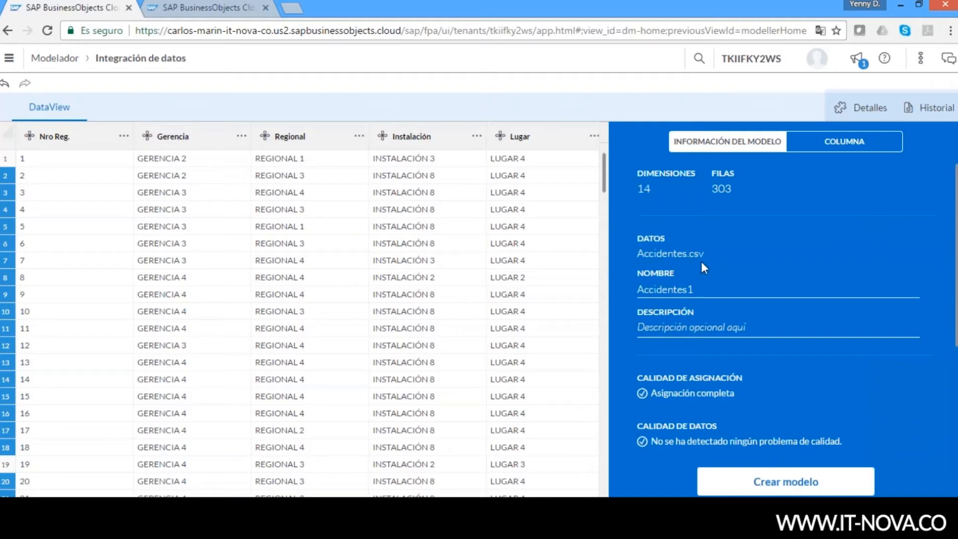
{"action": "left_click", "coordinate": [703, 288]}
{"action": "key", "text": "BackSpace"}
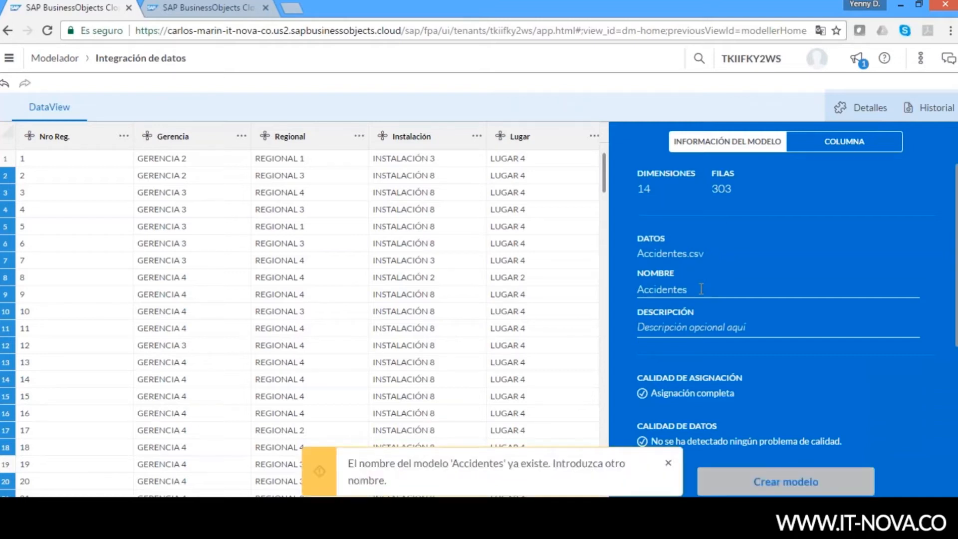
{"action": "type", "text": "Presentacion"}
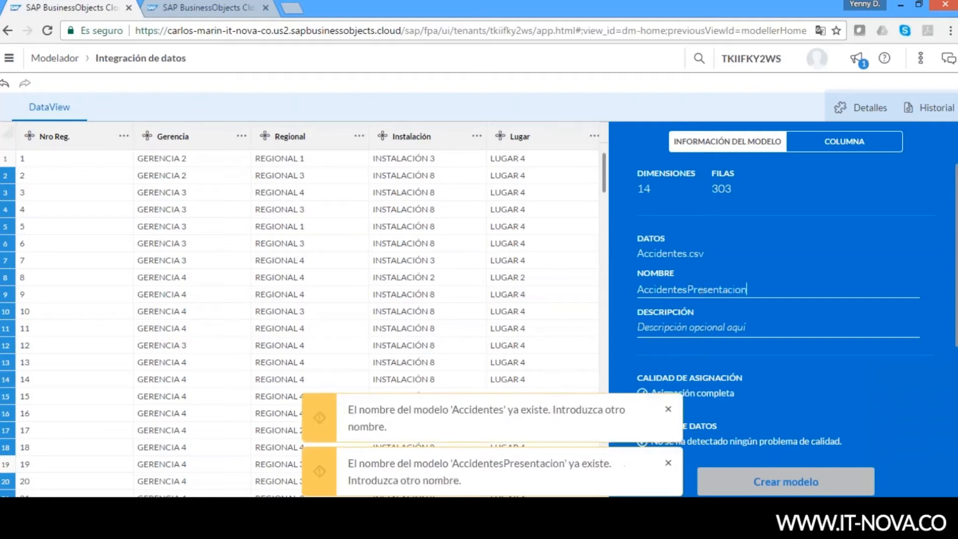
Examine the model information: optional description, mapping and data quality, header-row and empty-ID options, and default currency
{"action": "left_click", "coordinate": [716, 330]}
{"action": "scroll", "coordinate": [951, 285], "scroll_direction": "down", "scroll_amount": 3}
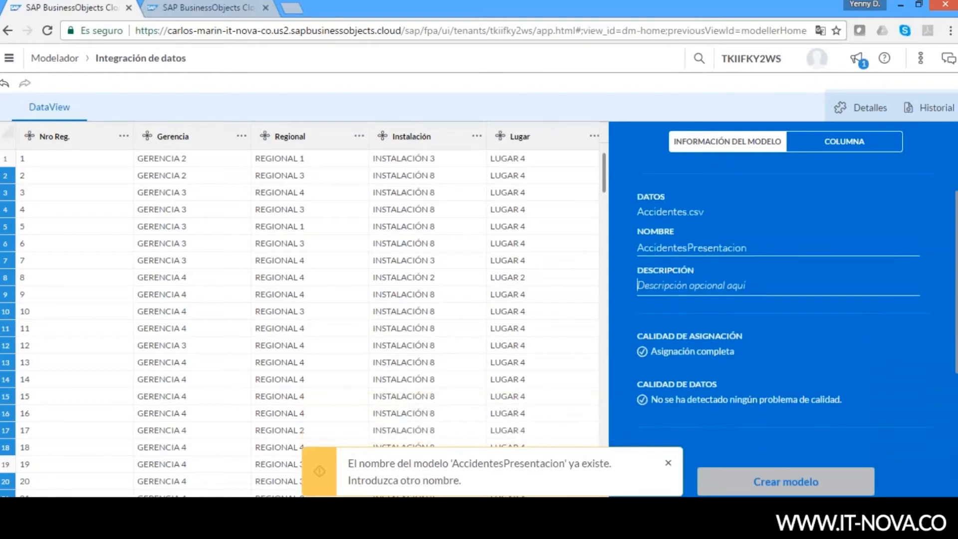
{"action": "scroll", "coordinate": [788, 430], "scroll_direction": "down", "scroll_amount": 1}
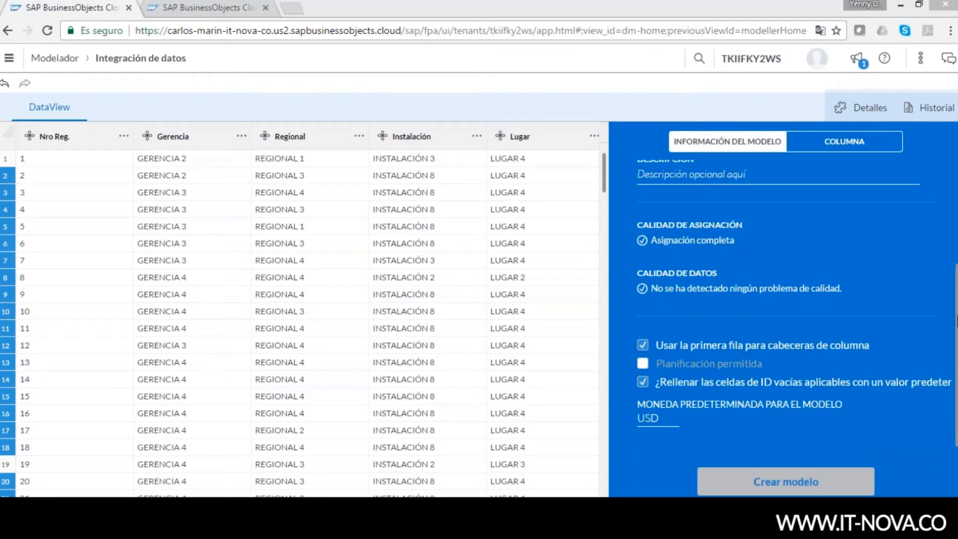
{"action": "scroll", "coordinate": [797, 304], "scroll_direction": "up", "scroll_amount": 3}
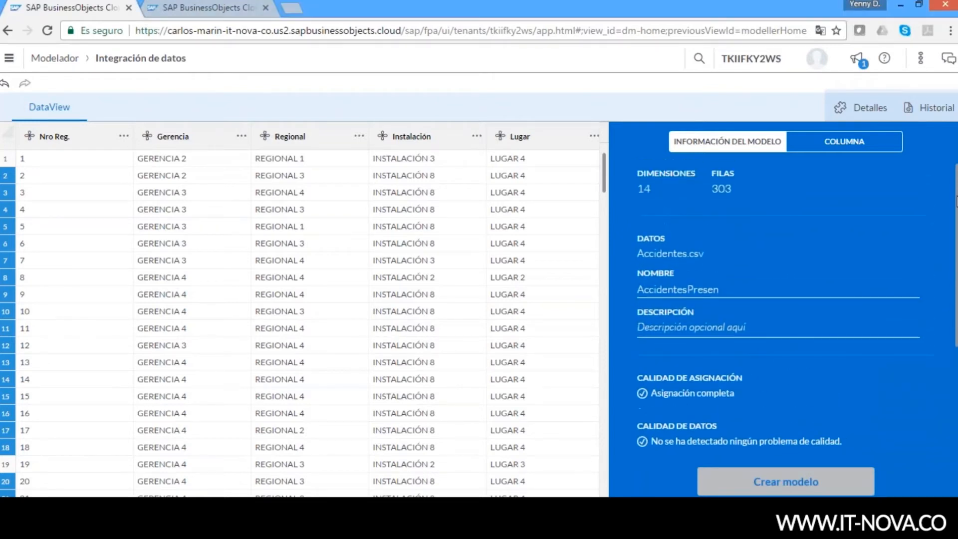
{"action": "scroll", "coordinate": [796, 304], "scroll_direction": "down", "scroll_amount": 3}
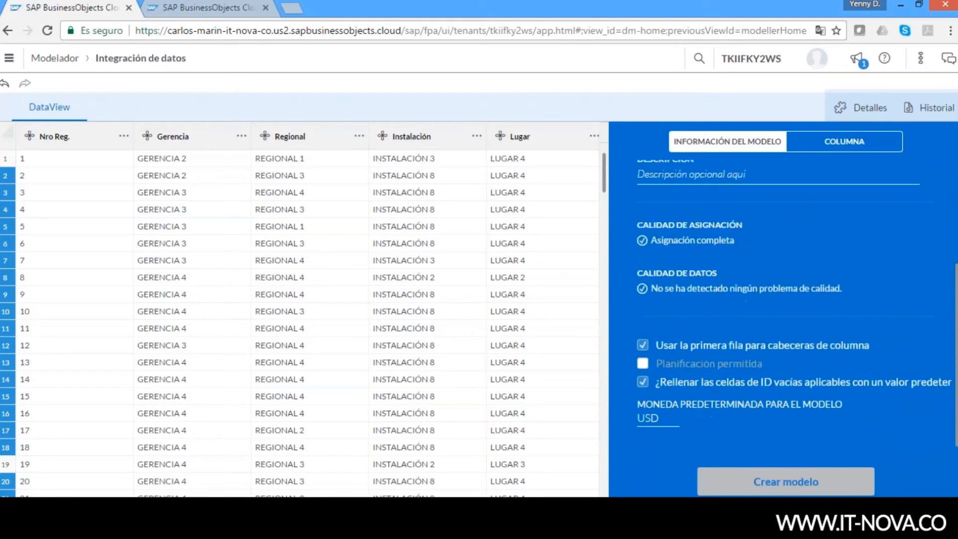
Shorten the model name to "AccidentesPre" and create the model
{"action": "left_click", "coordinate": [763, 482]}
{"action": "scroll", "coordinate": [954, 250], "scroll_direction": "up", "scroll_amount": 1}
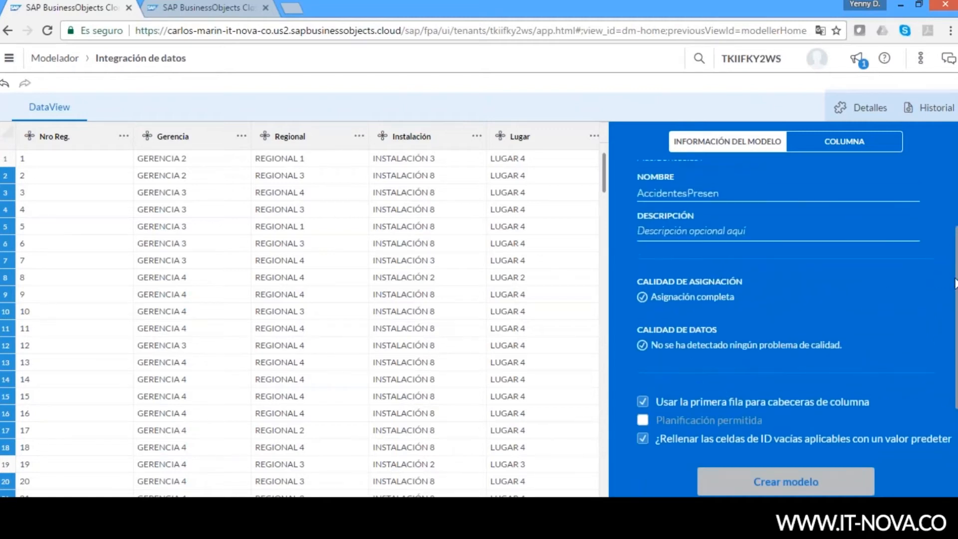
{"action": "key", "text": "BackSpace"}
{"action": "key", "text": "BackSpace"}
{"action": "key", "text": "BackSpace"}
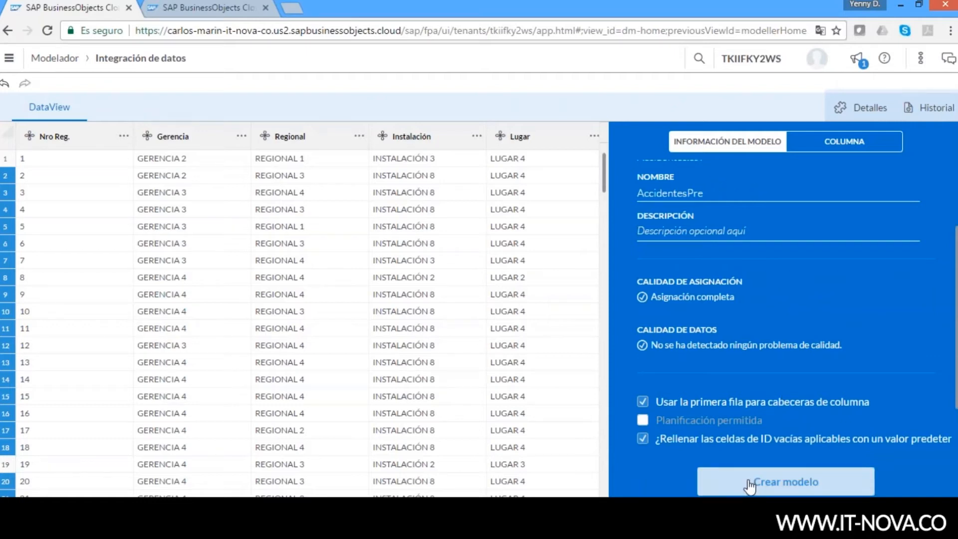
{"action": "left_click", "coordinate": [749, 483]}
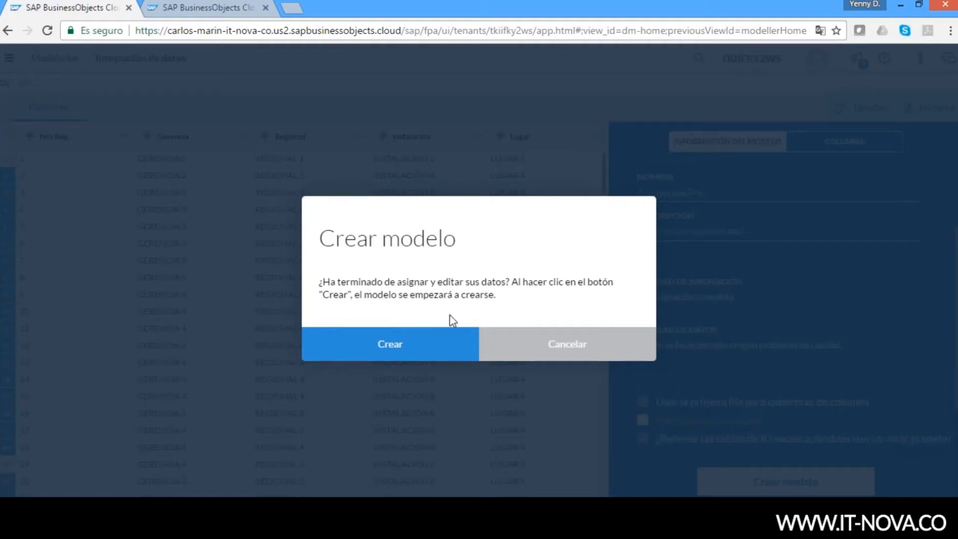
{"action": "left_click", "coordinate": [388, 350]}
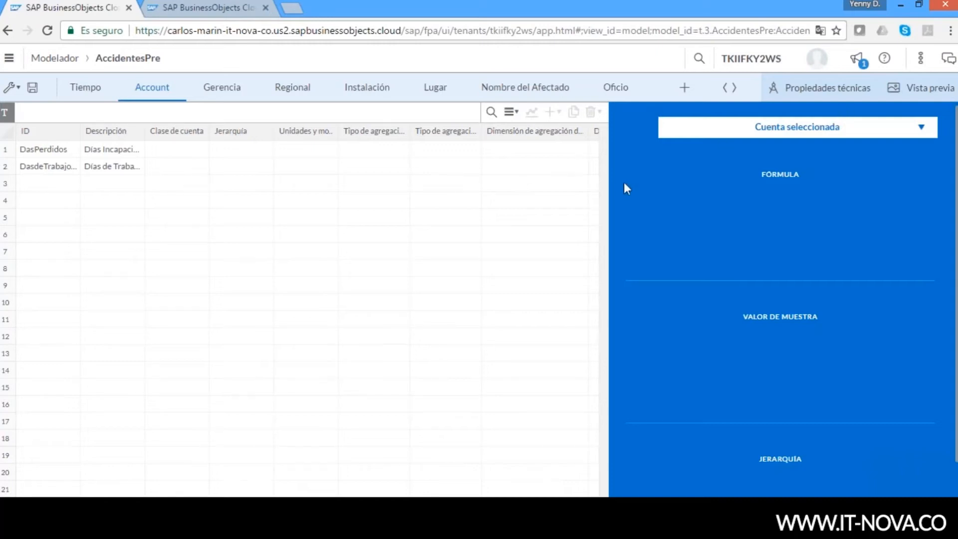
Examine the model's time granularity and its Account measures, widening the Descripción column to read both descriptions
{"action": "left_click", "coordinate": [80, 100]}
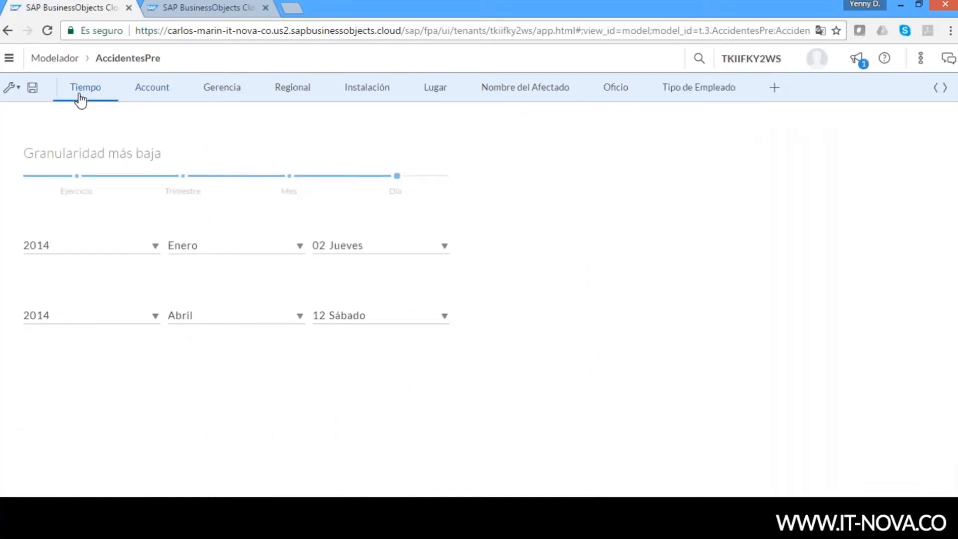
{"action": "left_click", "coordinate": [151, 92]}
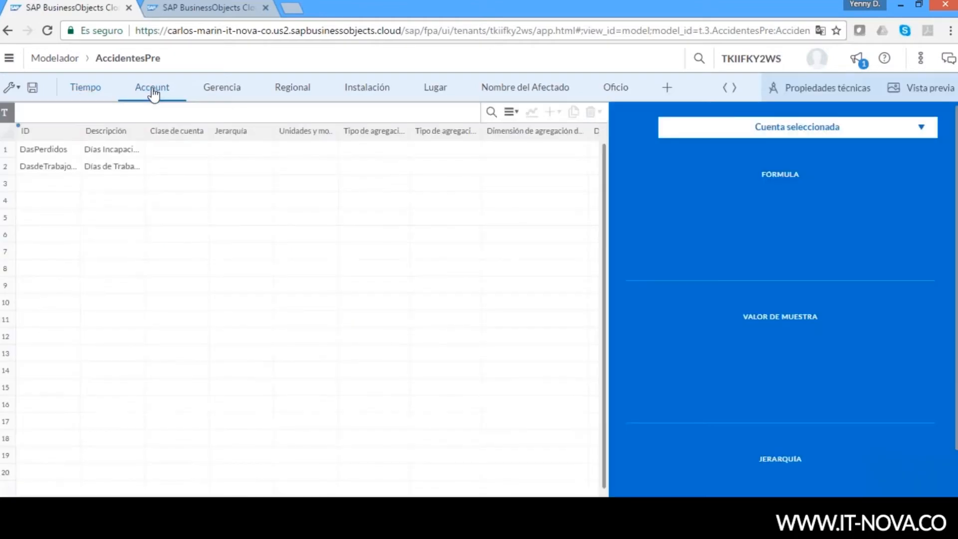
{"action": "left_click_drag", "start_coordinate": [143, 132], "coordinate": [172, 133]}
{"action": "left_click", "coordinate": [120, 149]}
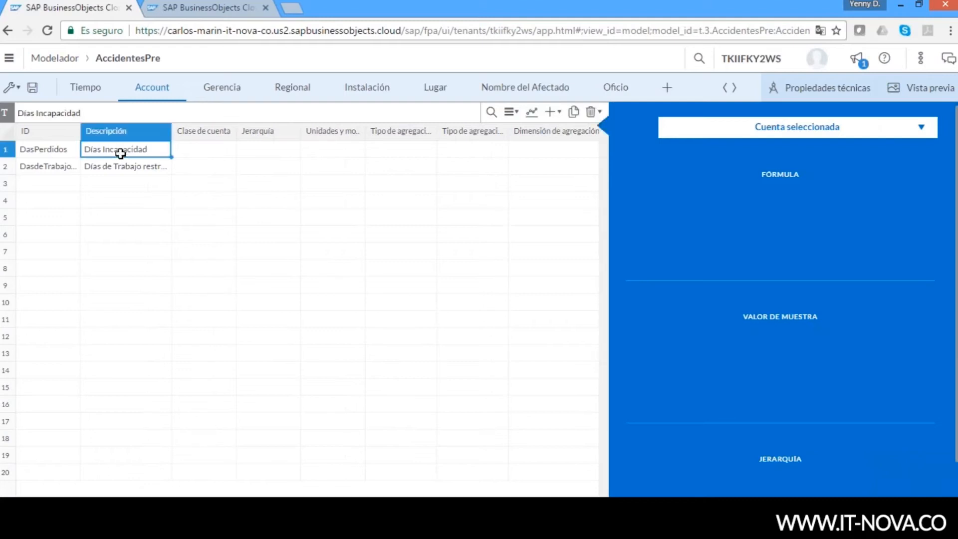
{"action": "left_click", "coordinate": [124, 165]}
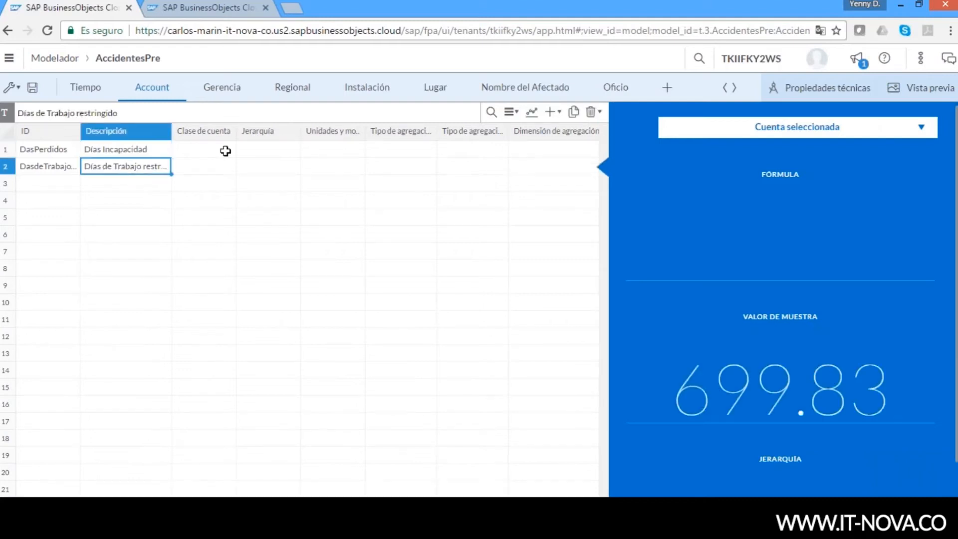
Examine the members of the Gerencia, Regional, Instalación, Lugar, Nombre del Afectado, Oficio and Tipo de Empleado dimensions
{"action": "left_click", "coordinate": [219, 95]}
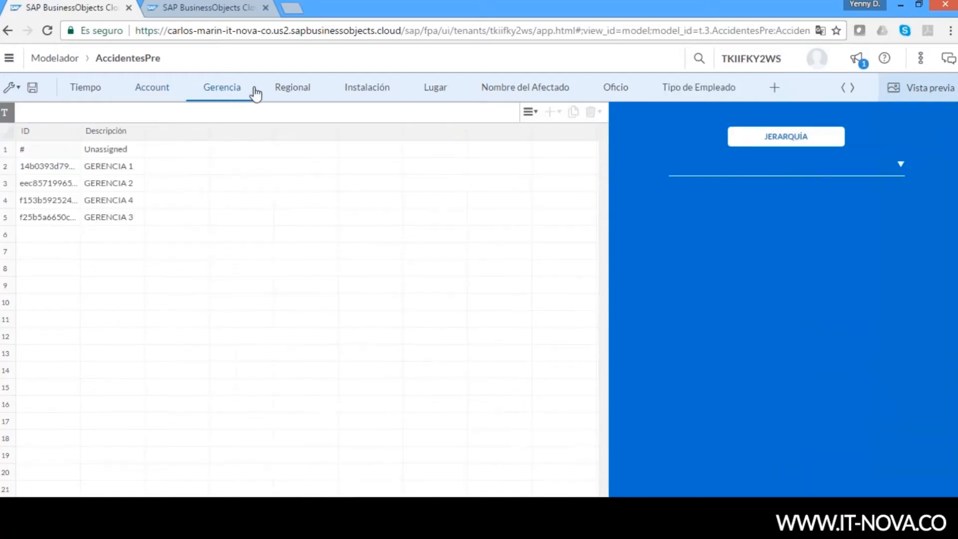
{"action": "left_click", "coordinate": [294, 92]}
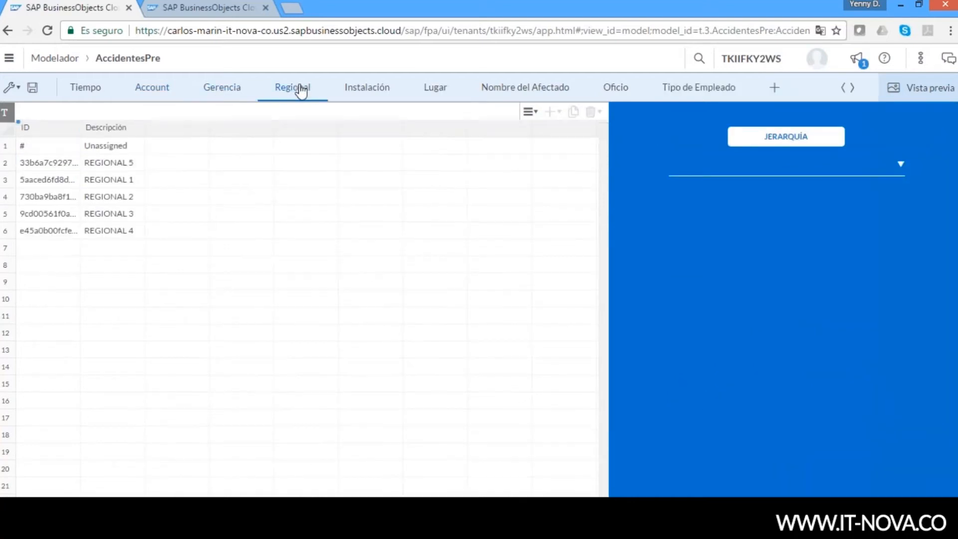
{"action": "left_click", "coordinate": [363, 94]}
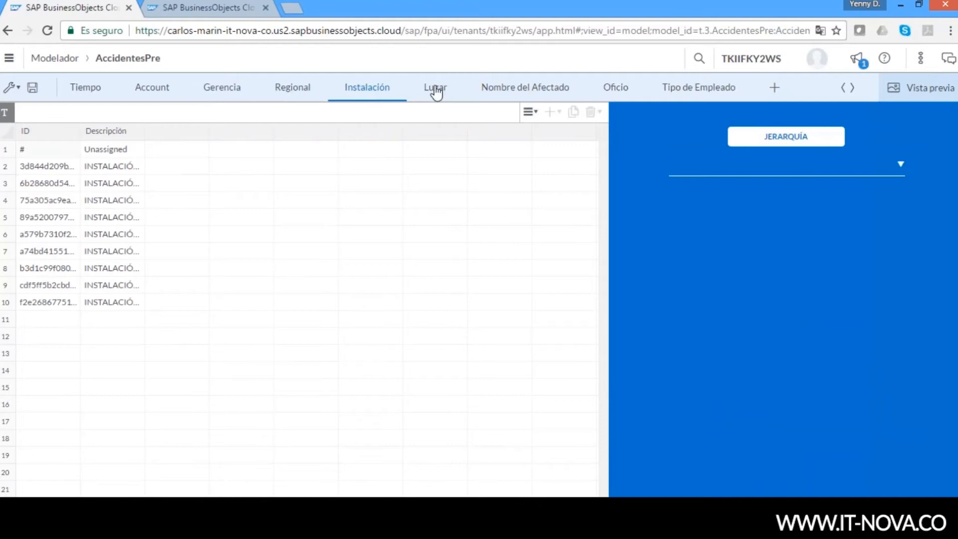
{"action": "left_click", "coordinate": [436, 91]}
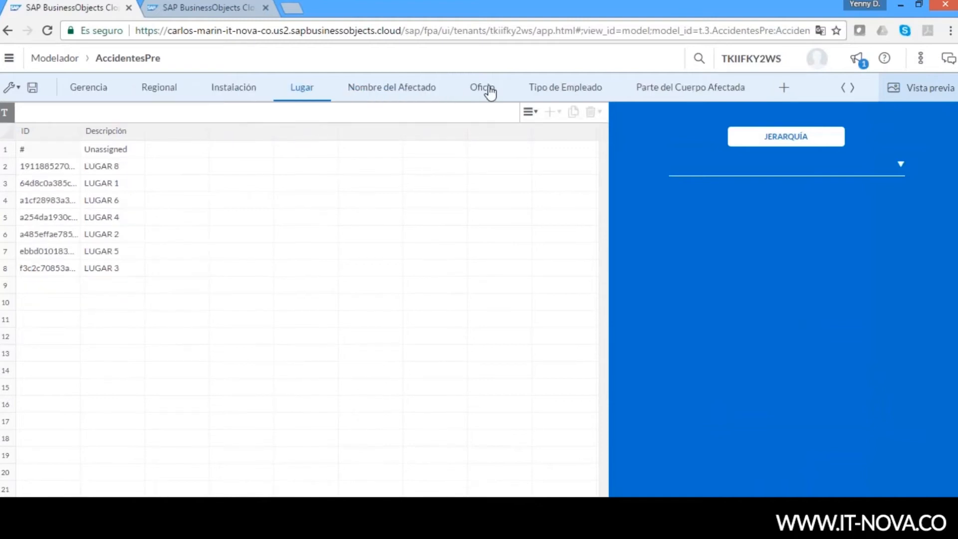
{"action": "left_click", "coordinate": [403, 92]}
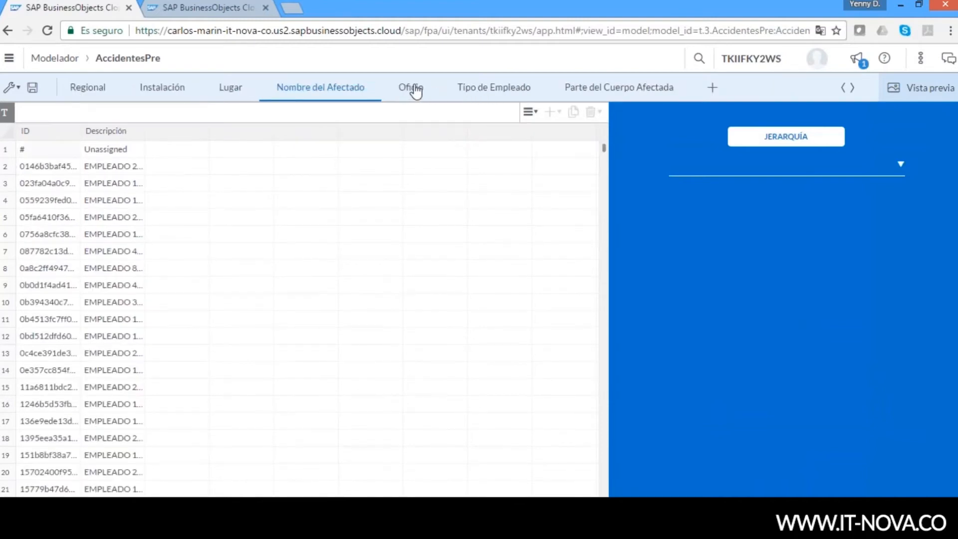
{"action": "left_click", "coordinate": [412, 92]}
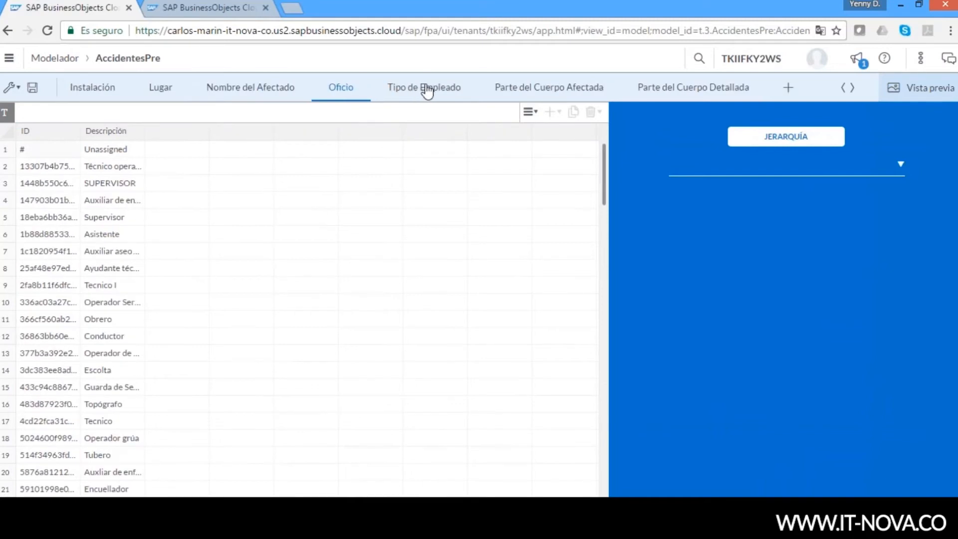
{"action": "left_click", "coordinate": [427, 92]}
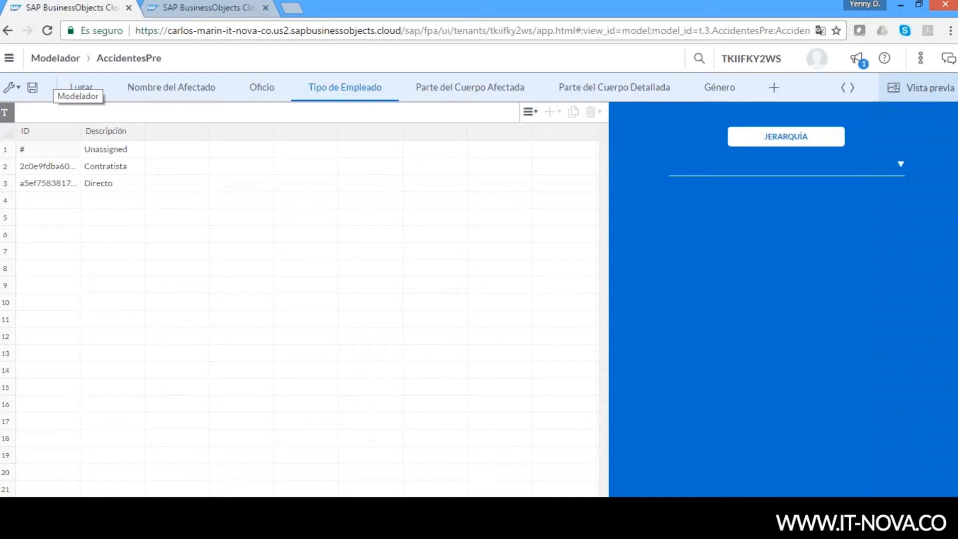
Create a new story based on the Report template
{"action": "left_click", "coordinate": [10, 59]}
{"action": "mouse_move", "coordinate": [65, 114]}
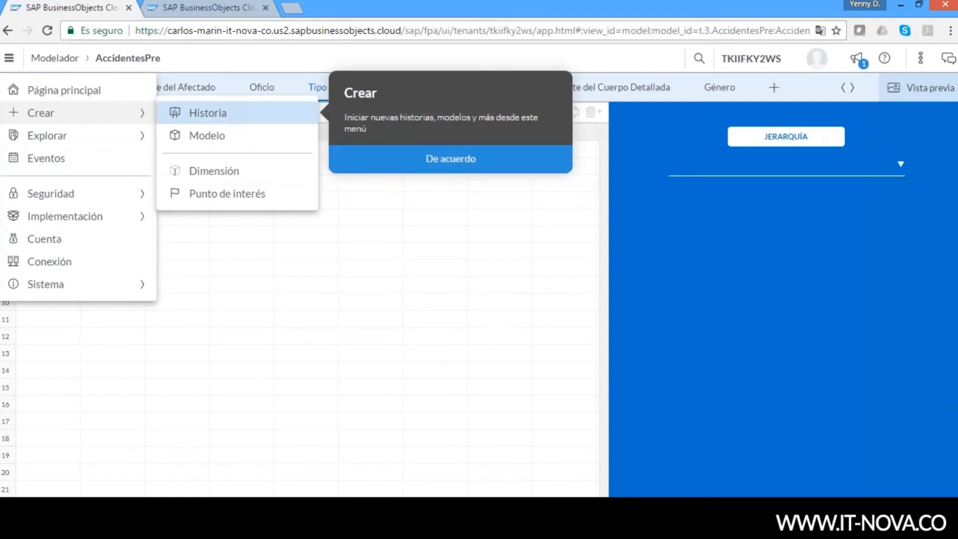
{"action": "left_click", "coordinate": [212, 115]}
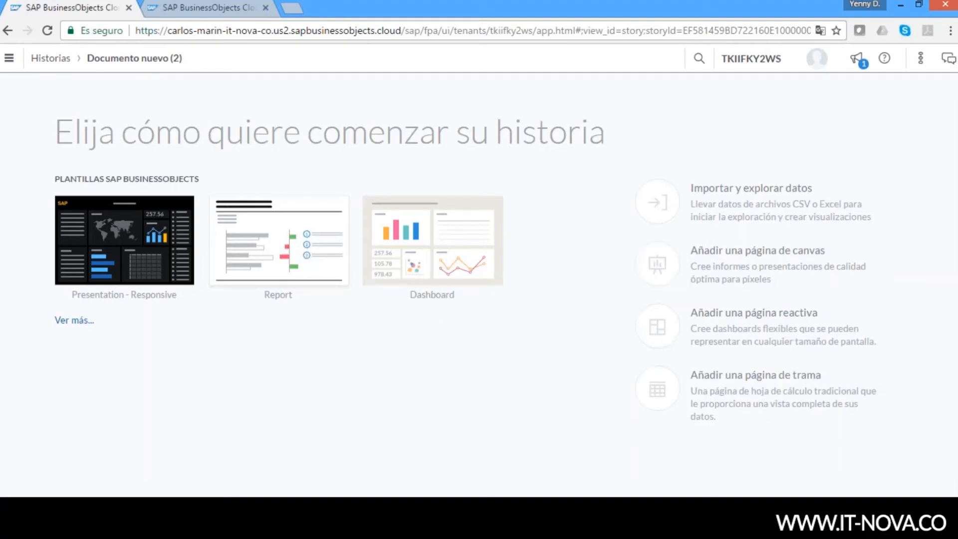
{"action": "left_click", "coordinate": [317, 238]}
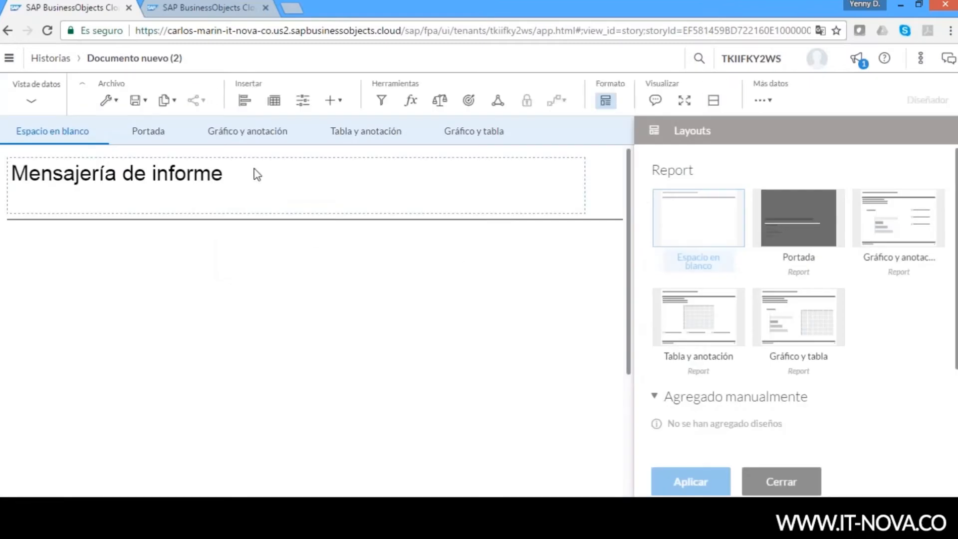
Delete the "Mensajería de informe" text box from the Espacio en blanco page and the dark background shape from the Portada page
{"action": "left_click", "coordinate": [244, 158]}
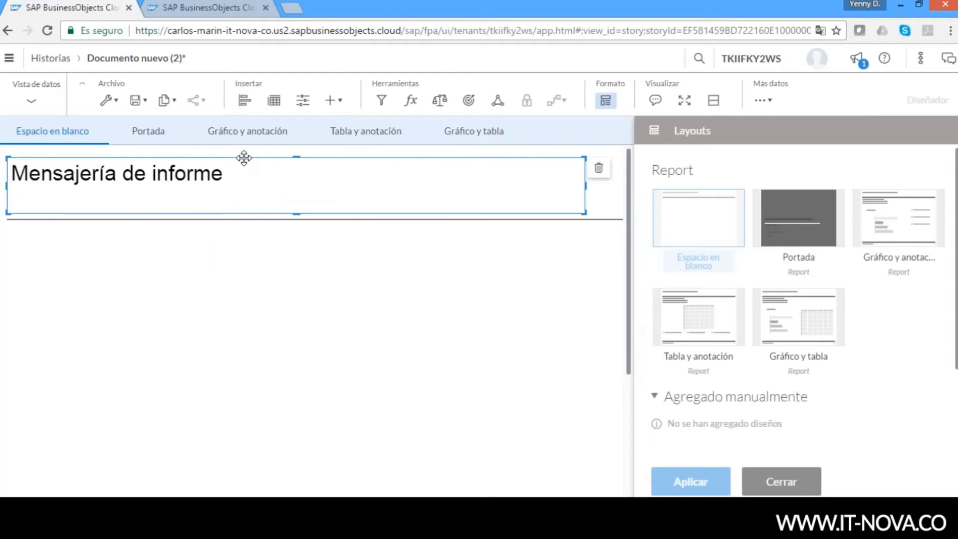
{"action": "key", "text": "Delete"}
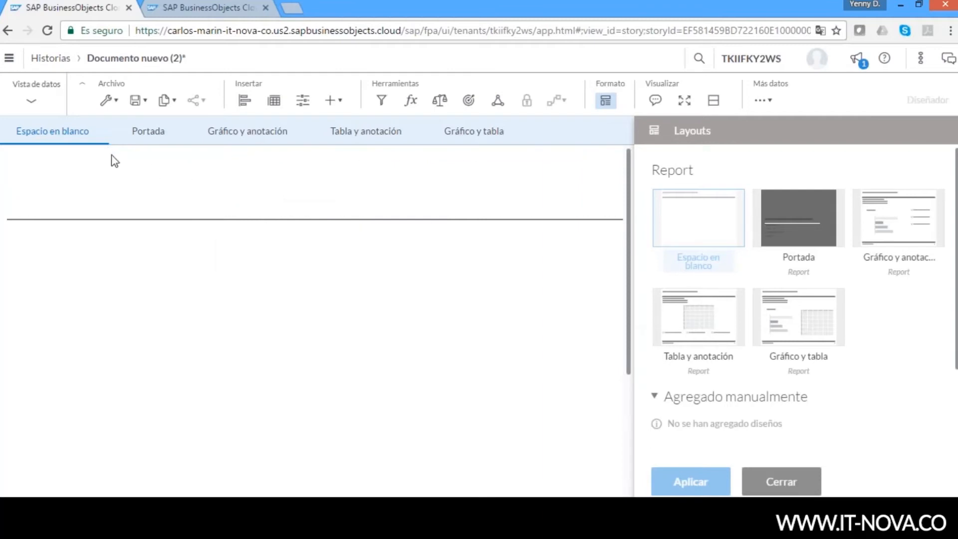
{"action": "left_click", "coordinate": [141, 128]}
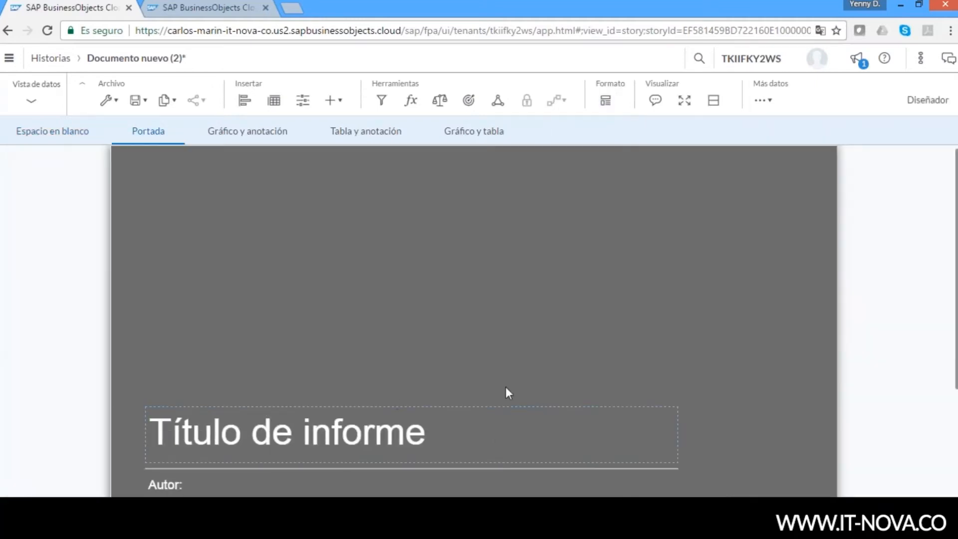
{"action": "left_click", "coordinate": [782, 253]}
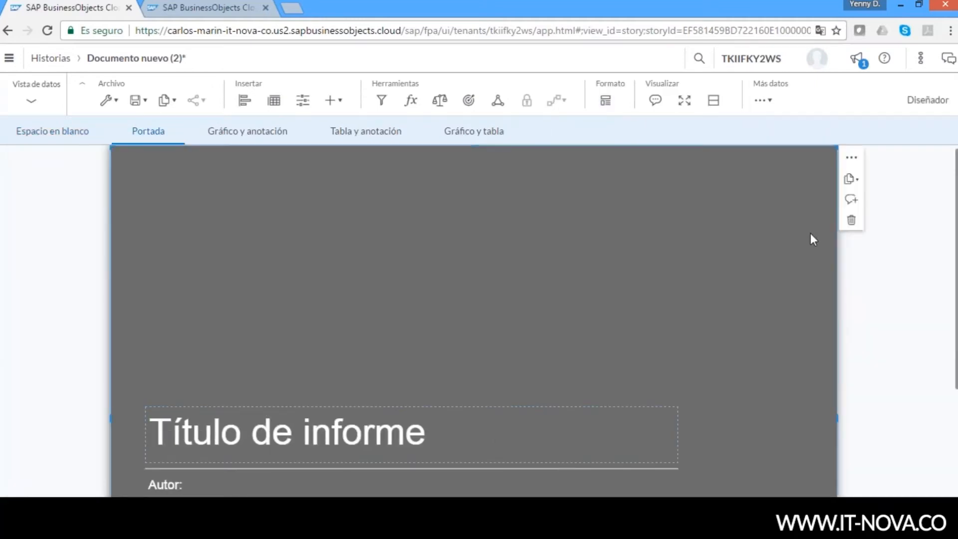
{"action": "left_click", "coordinate": [852, 220]}
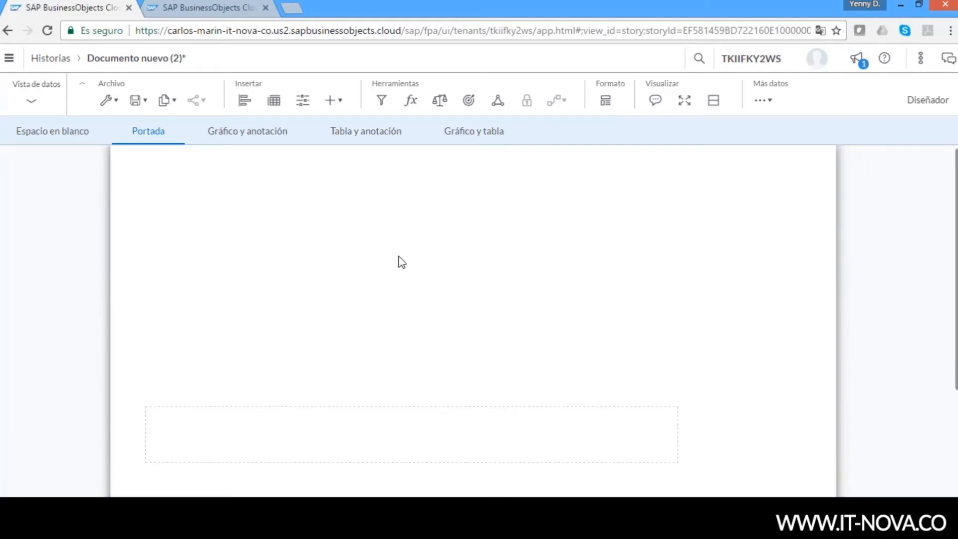
Insert the pp-itnova.png image on the Portada page and enlarge it to span the cover
{"action": "left_click", "coordinate": [530, 409]}
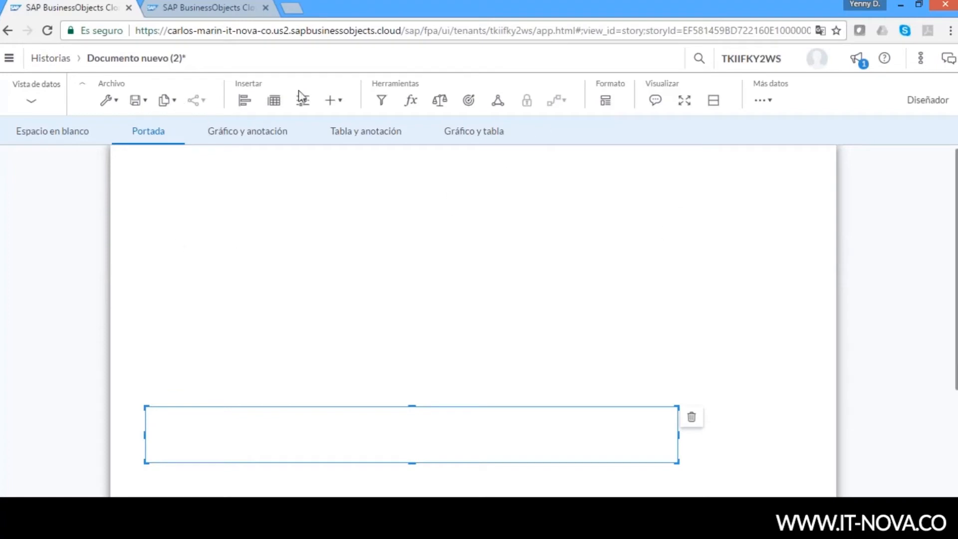
{"action": "left_click", "coordinate": [338, 102]}
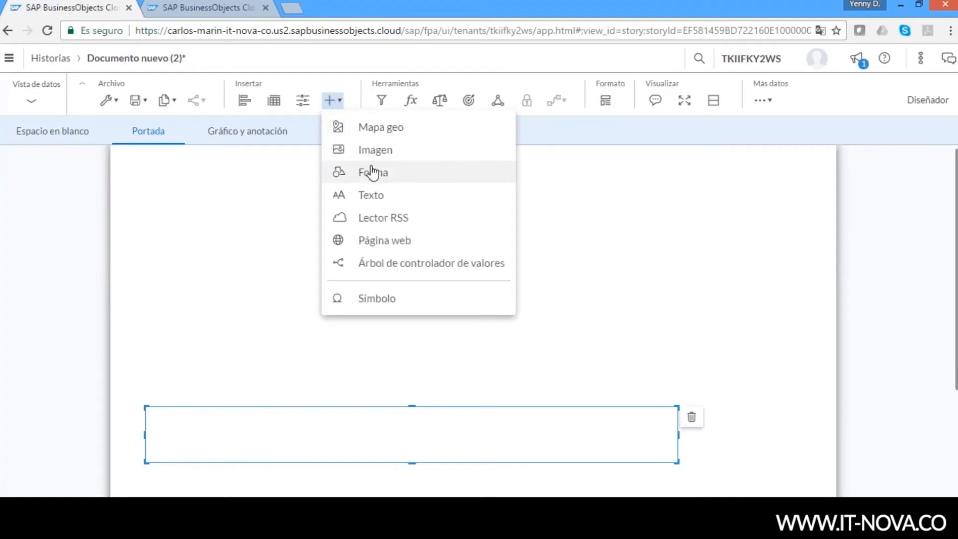
{"action": "left_click", "coordinate": [367, 151]}
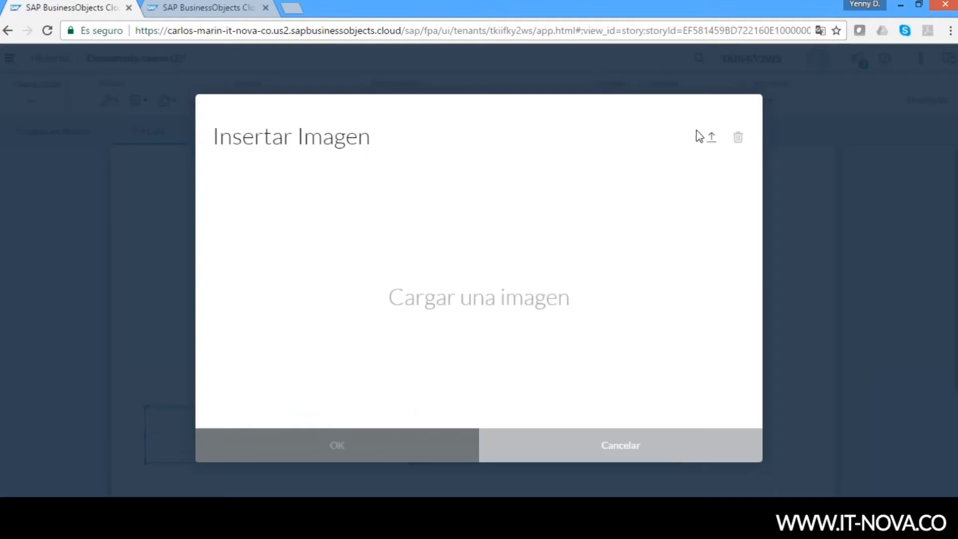
{"action": "left_click", "coordinate": [712, 138]}
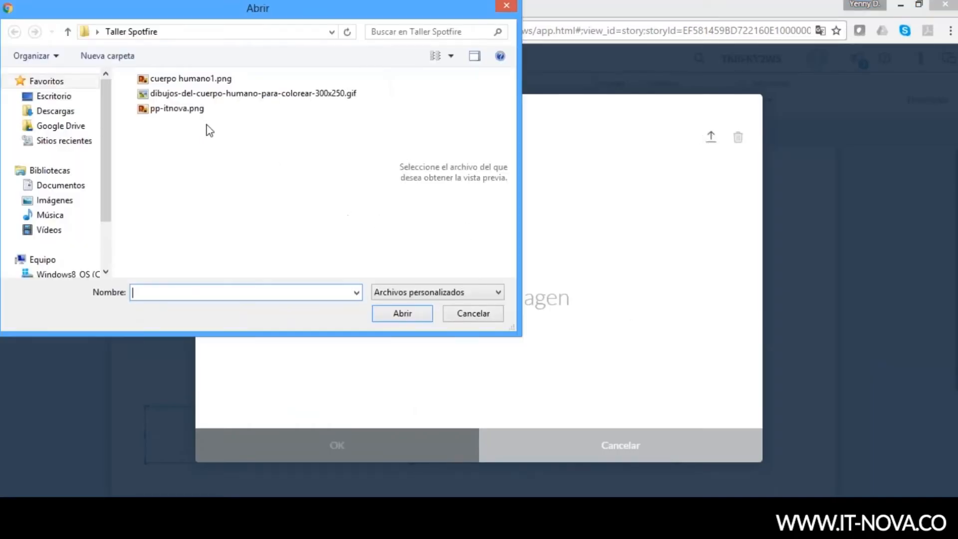
{"action": "left_click", "coordinate": [194, 111]}
{"action": "left_click", "coordinate": [399, 314]}
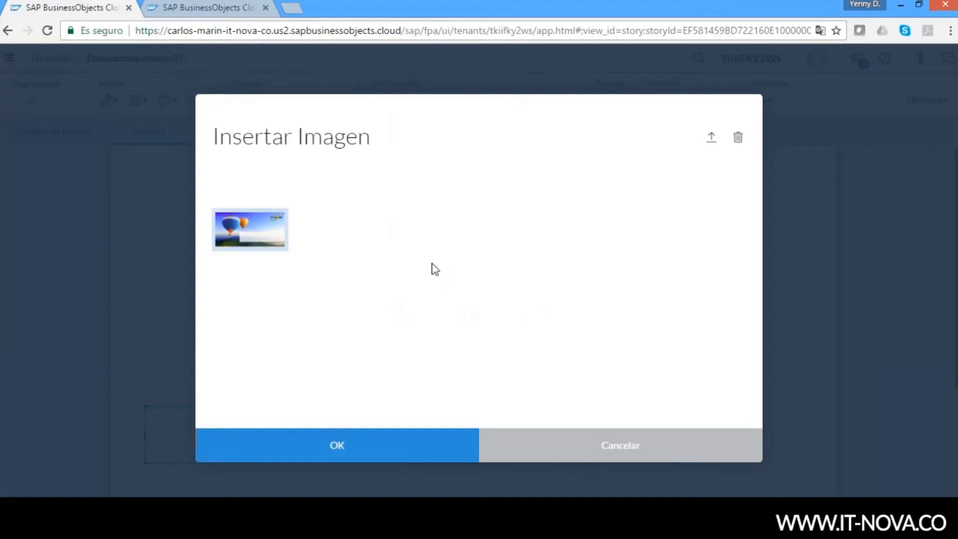
{"action": "left_click", "coordinate": [368, 445]}
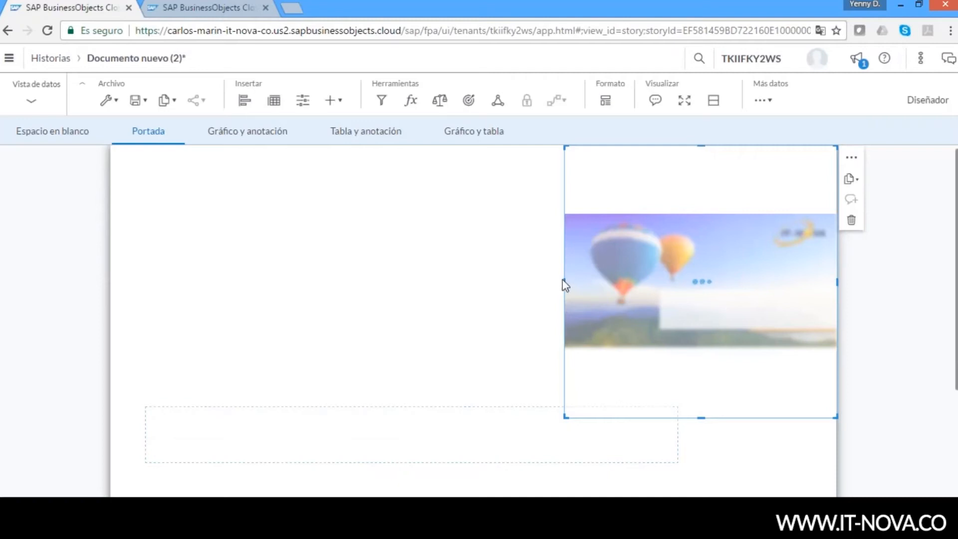
{"action": "left_click_drag", "start_coordinate": [564, 281], "coordinate": [143, 353]}
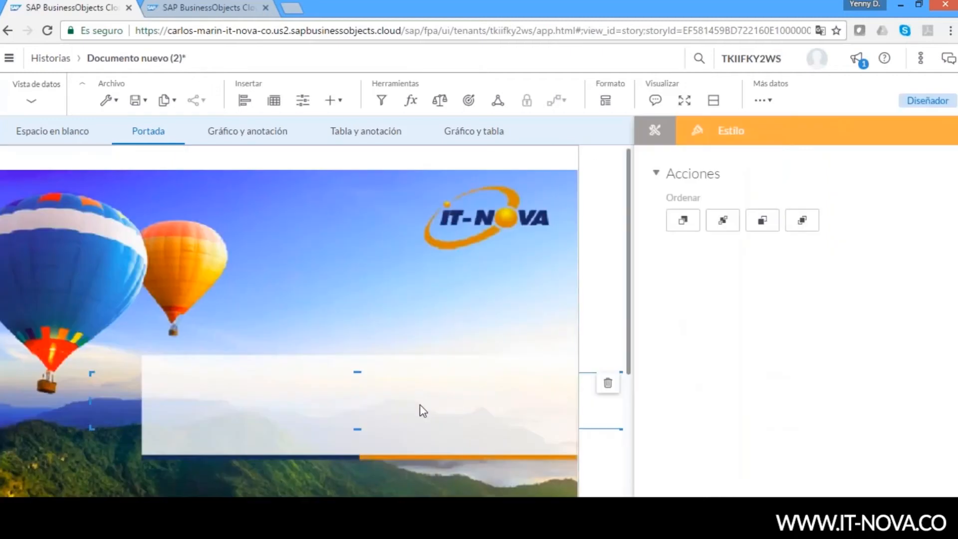
Try to bring the title placeholder in front of the cover image for editing
{"action": "left_click", "coordinate": [420, 404]}
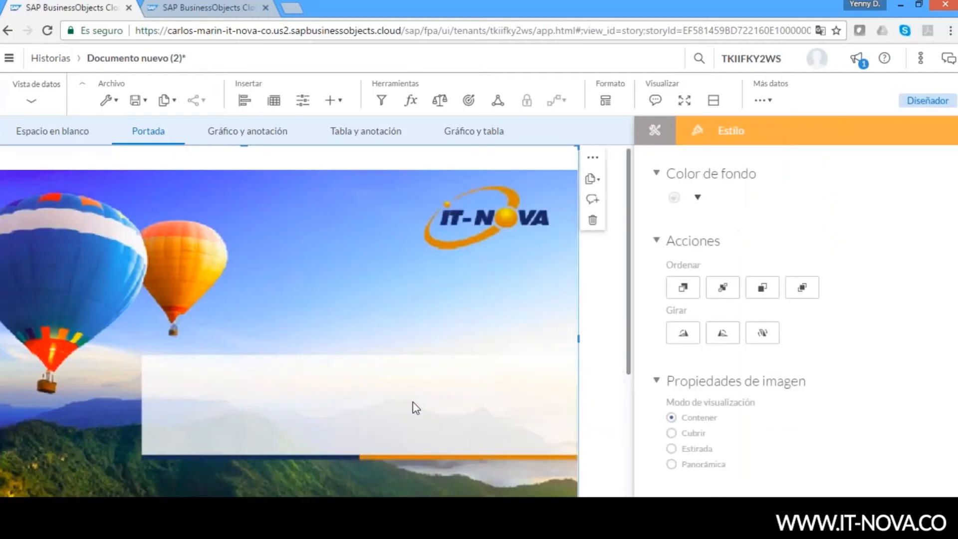
{"action": "left_click", "coordinate": [596, 405]}
{"action": "left_click", "coordinate": [762, 294]}
{"action": "left_click", "coordinate": [468, 413]}
{"action": "left_click", "coordinate": [617, 393]}
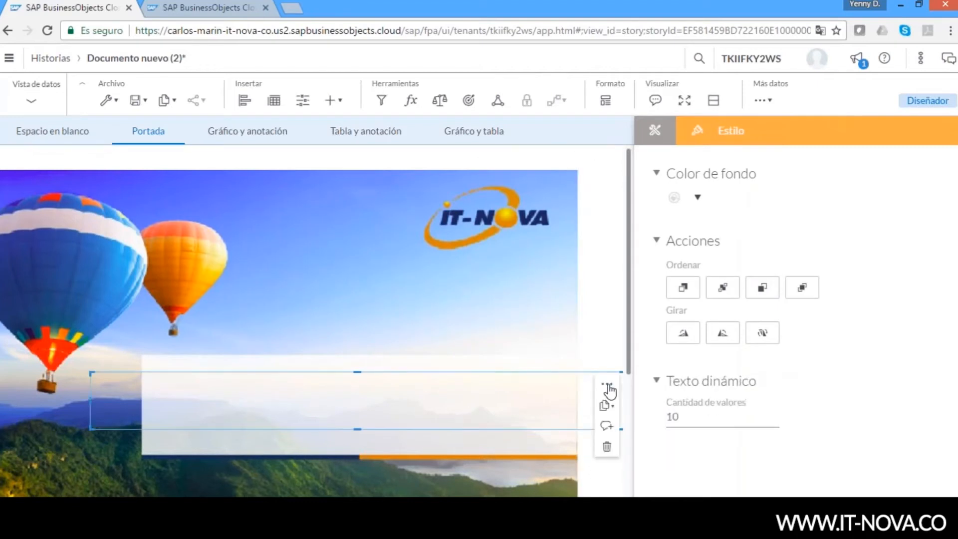
{"action": "left_click", "coordinate": [471, 420]}
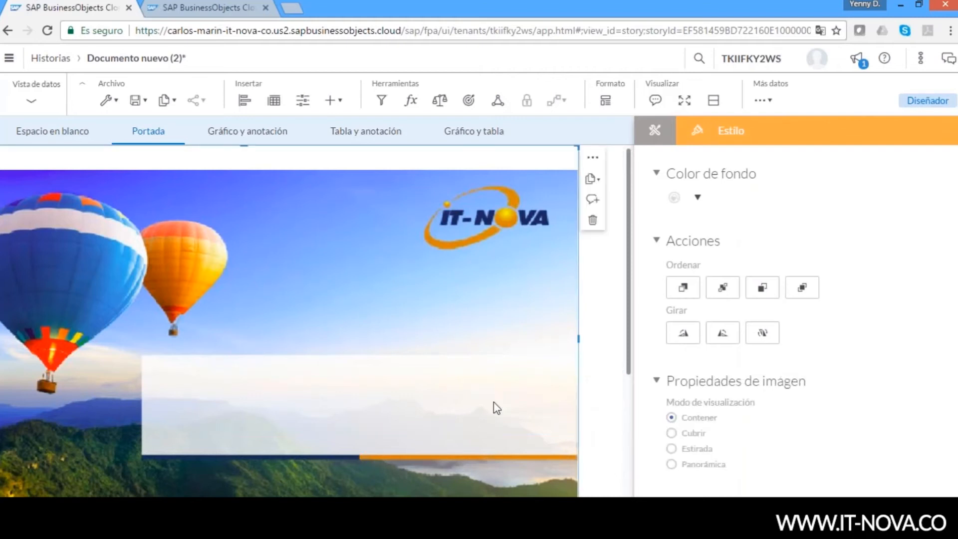
Shrink the cover image to uncover the title placeholder, narrow that box beside it and enter "Presentación SAP BO"
{"action": "left_click_drag", "start_coordinate": [579, 337], "coordinate": [387, 359]}
{"action": "left_click", "coordinate": [471, 406]}
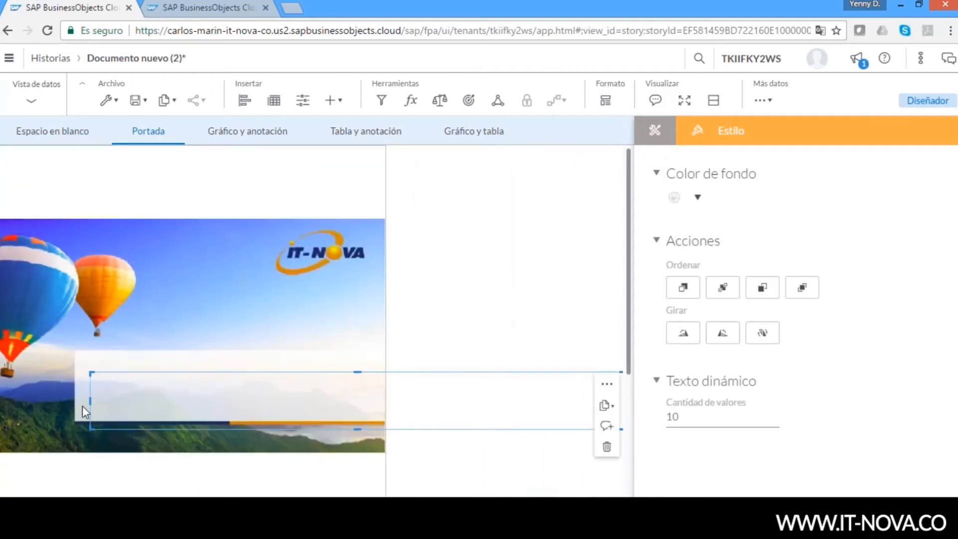
{"action": "left_click_drag", "start_coordinate": [90, 399], "coordinate": [431, 400]}
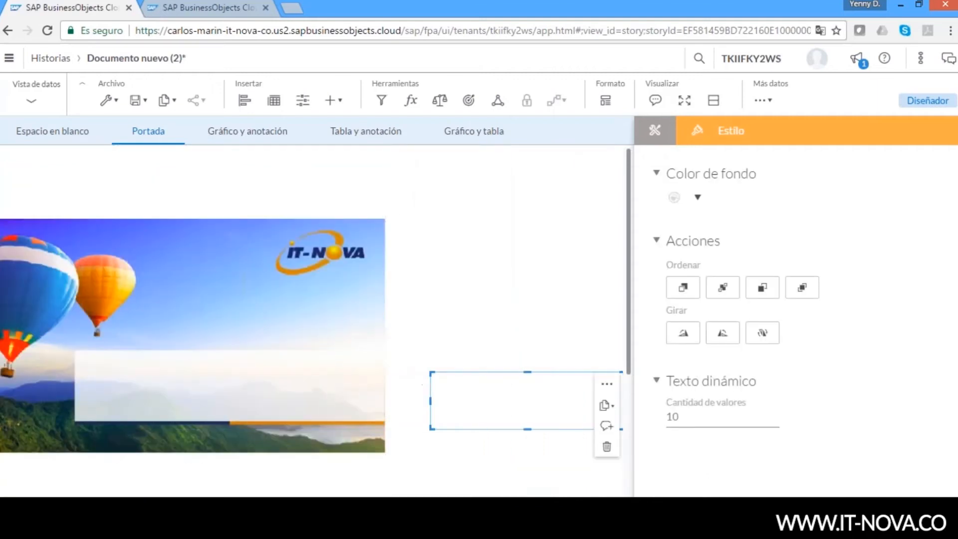
{"action": "type", "text": "Pr"}
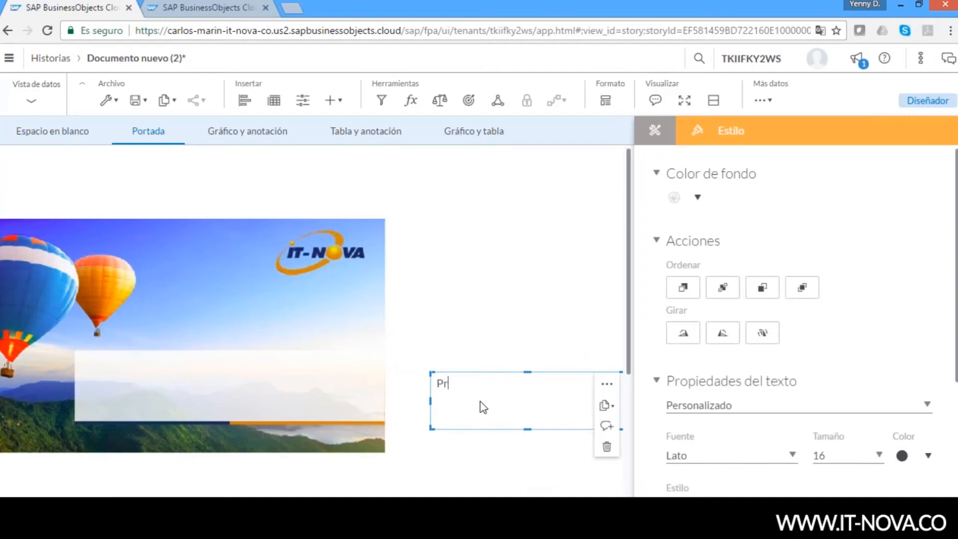
{"action": "type", "text": "esentación SAP "}
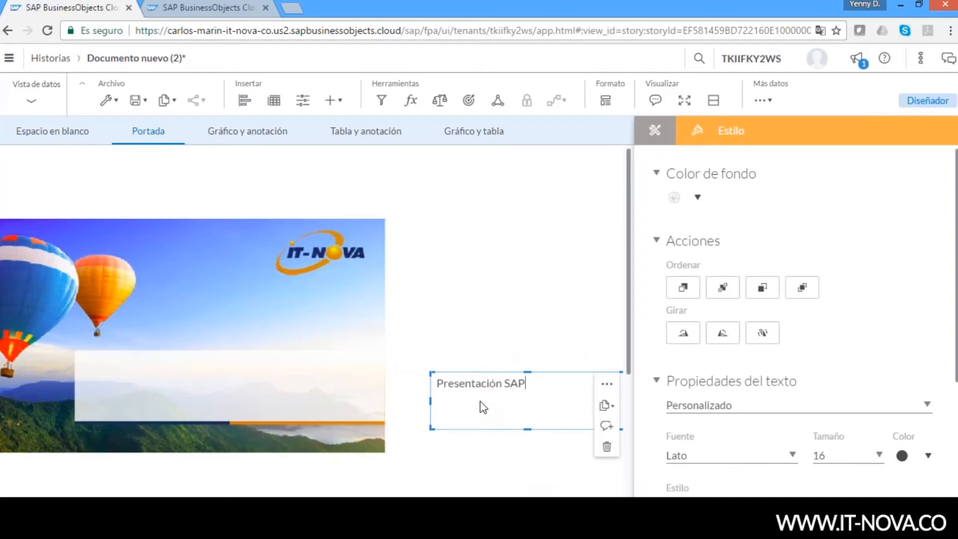
{"action": "type", "text": "BO"}
Enlarge the cover image again and send it behind the title text
{"action": "left_click", "coordinate": [381, 348]}
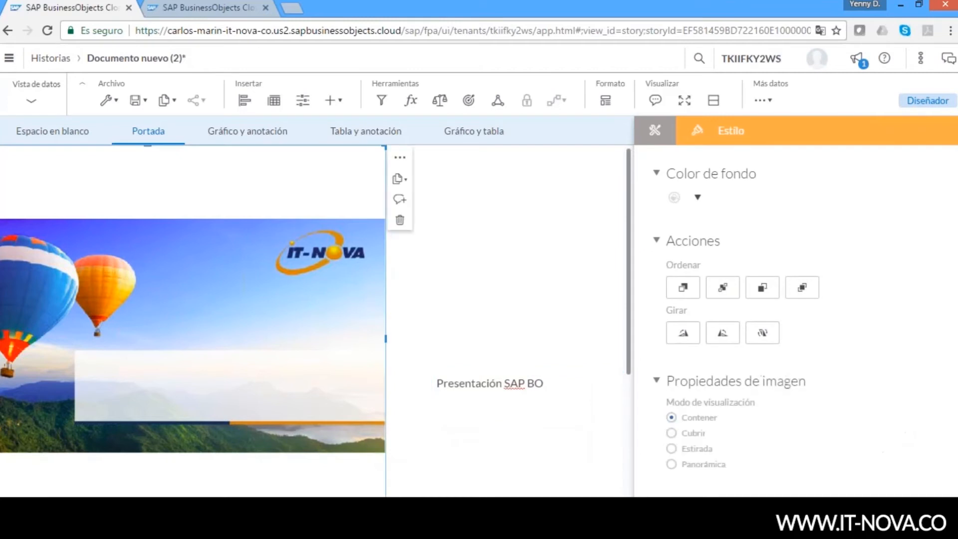
{"action": "left_click_drag", "start_coordinate": [384, 340], "coordinate": [544, 344]}
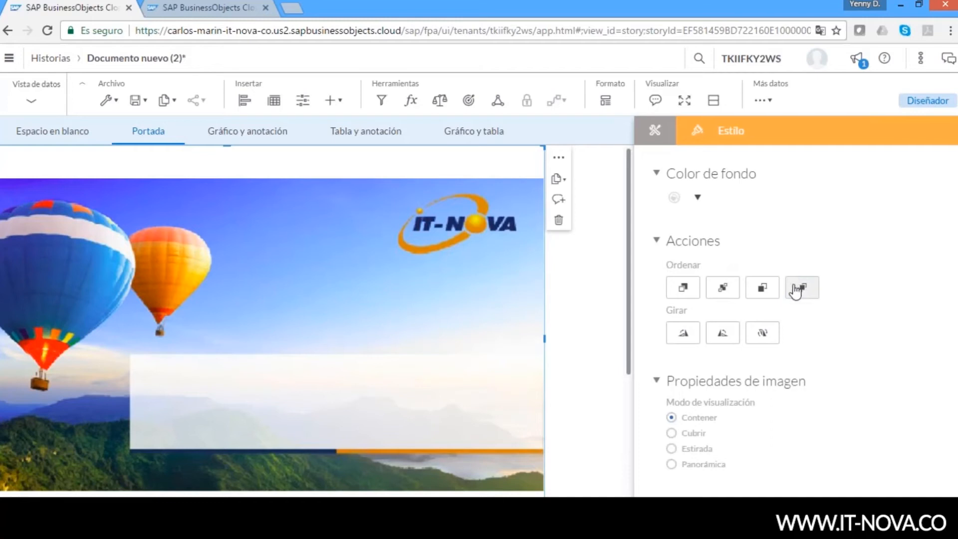
{"action": "left_click", "coordinate": [723, 288]}
Extend the "Presentación SAP BO" text box leftward across the image's translucent white band
{"action": "left_click", "coordinate": [464, 394]}
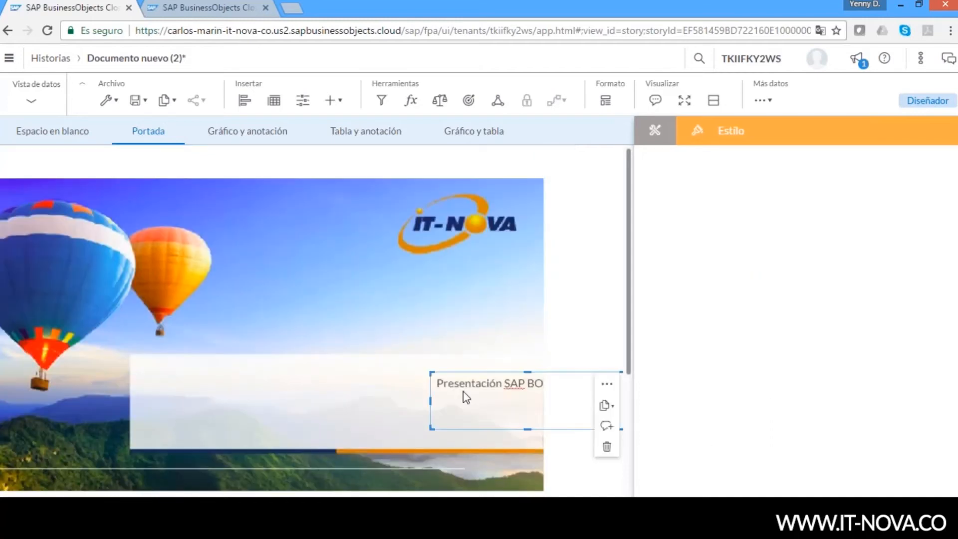
{"action": "left_click_drag", "start_coordinate": [430, 399], "coordinate": [182, 399]}
{"action": "left_click_drag", "start_coordinate": [399, 502], "coordinate": [315, 502]}
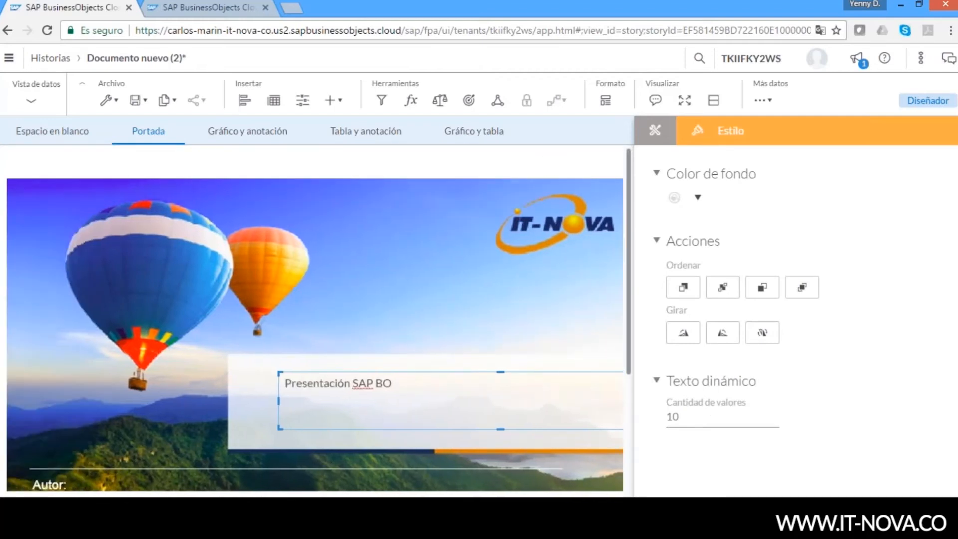
{"action": "left_click", "coordinate": [555, 249]}
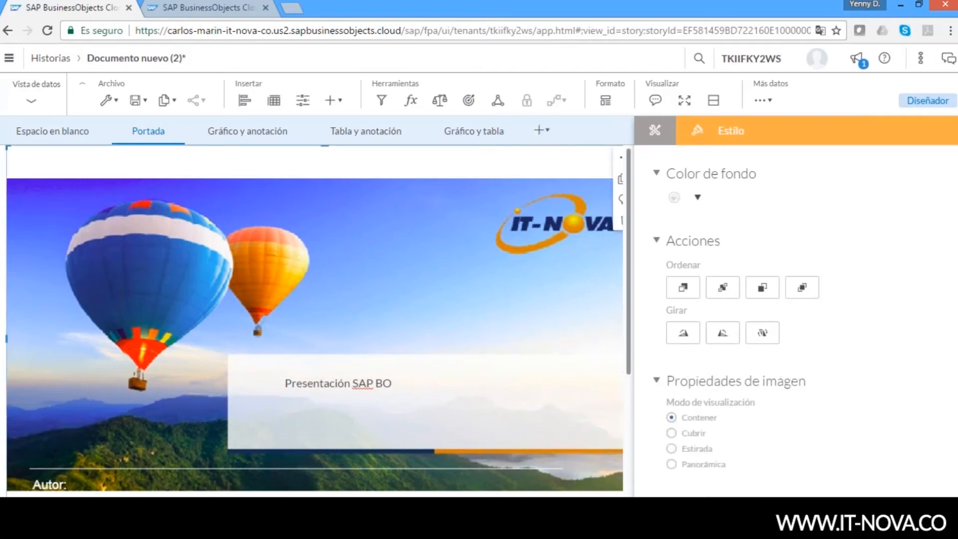
Replace the "Mensajería de informe" heading on the Gráfico y anotación page with "Datos de Accidentalidad"
{"action": "left_click", "coordinate": [262, 134]}
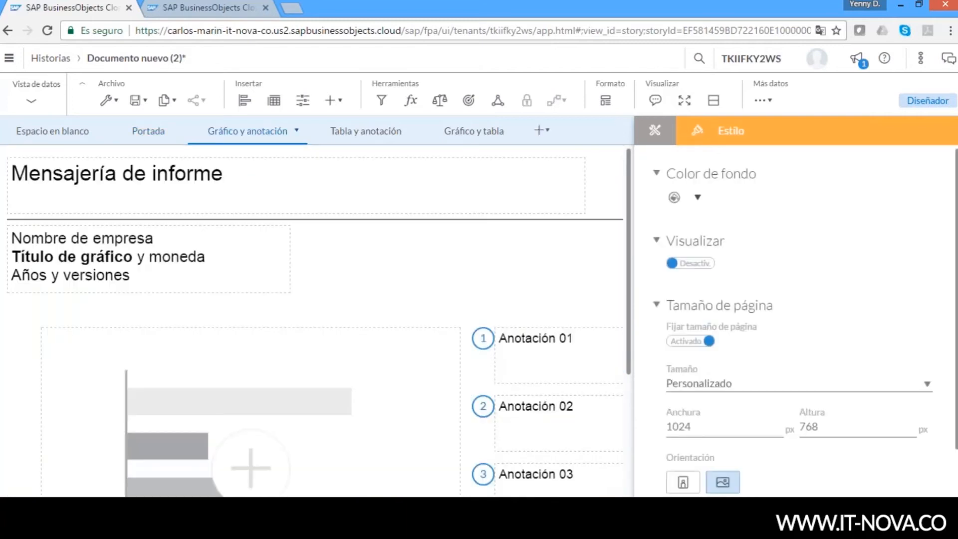
{"action": "left_click", "coordinate": [200, 179]}
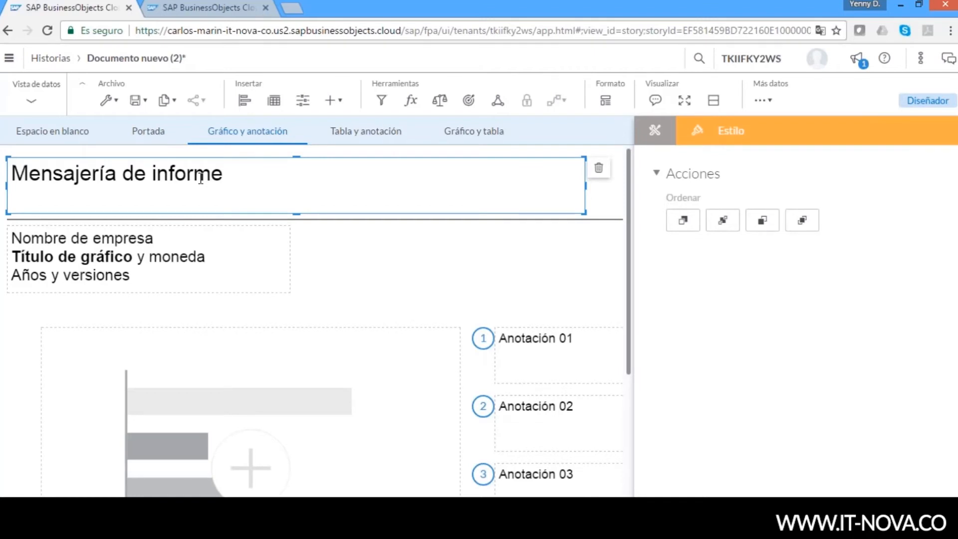
{"action": "left_click", "coordinate": [94, 170]}
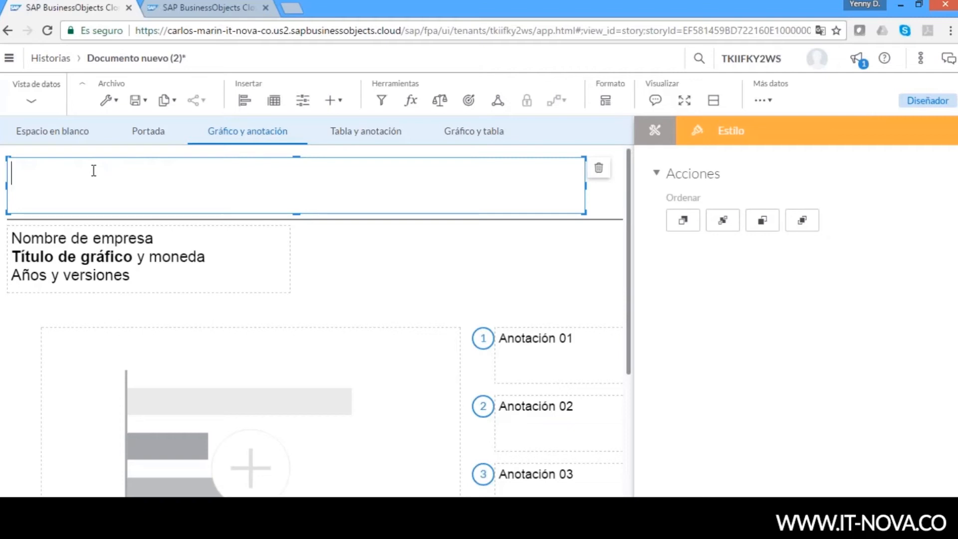
{"action": "type", "text": "Datos"}
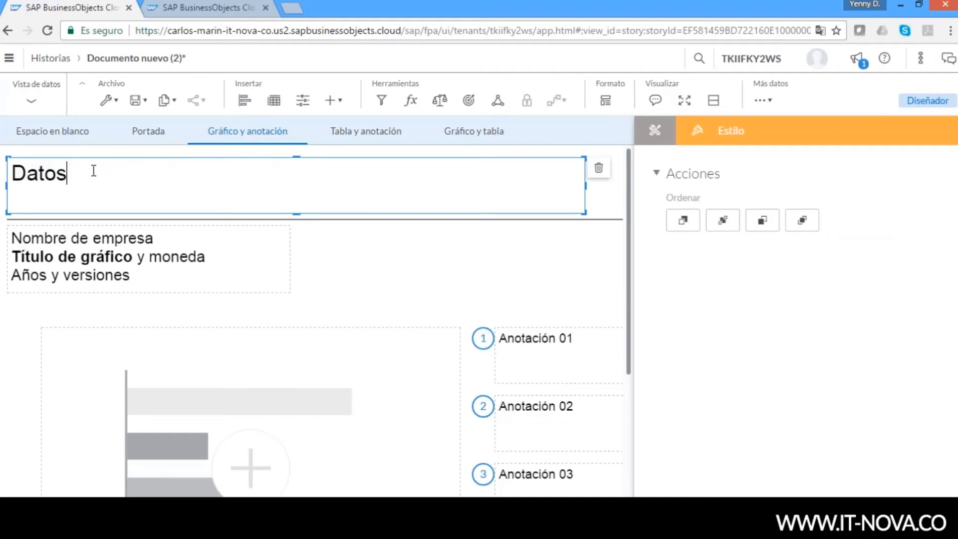
{"action": "type", "text": " de Accidentalidad"}
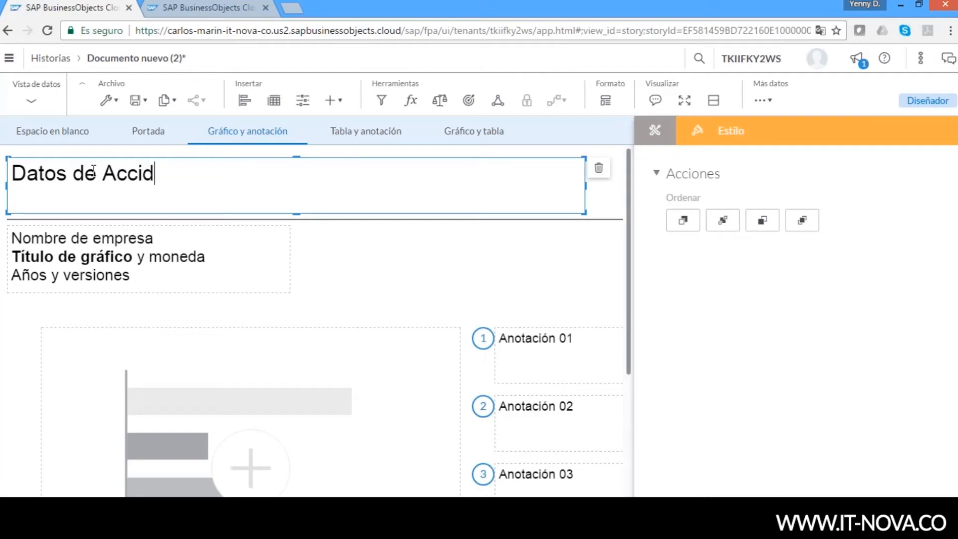
Add a chart in the page's chart placeholder using the existing AccidentesPre model as data source
{"action": "left_click", "coordinate": [183, 396]}
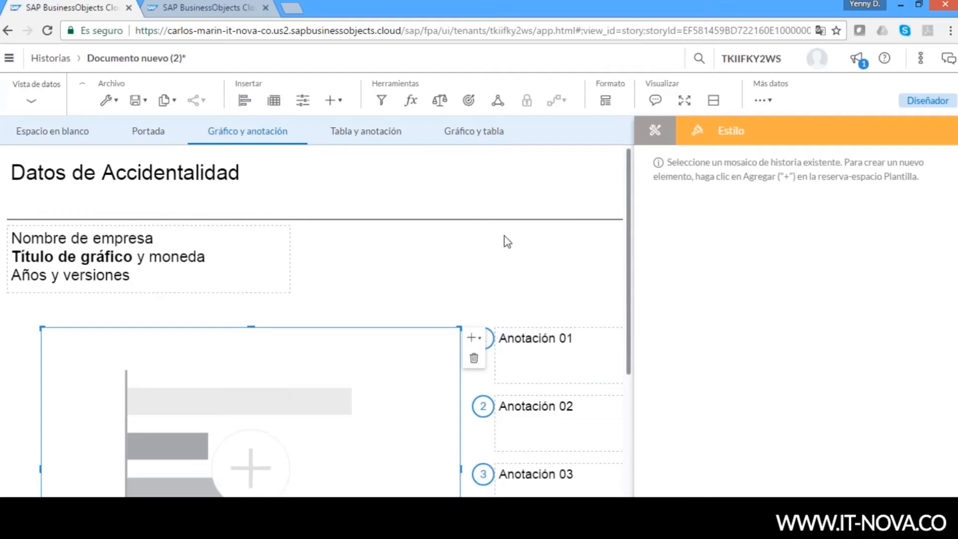
{"action": "left_click", "coordinate": [251, 444]}
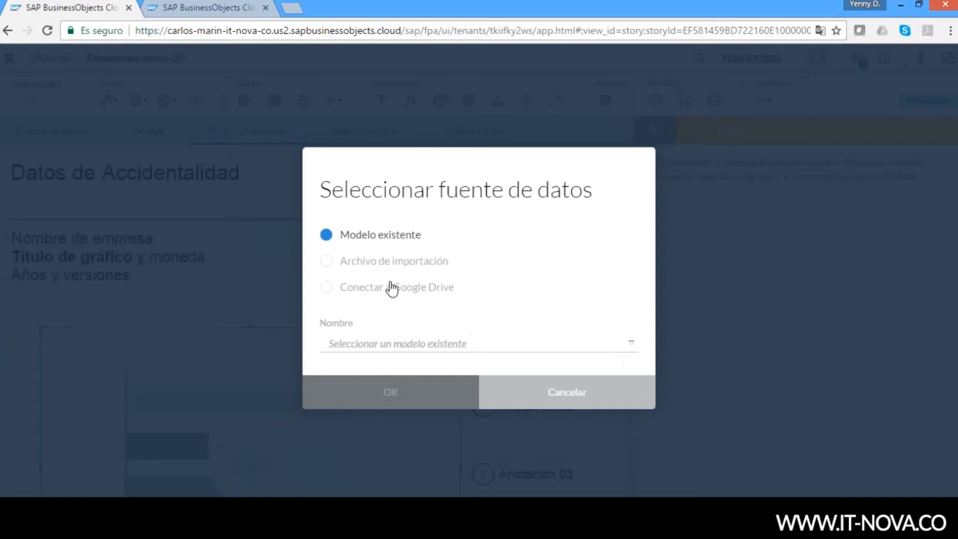
{"action": "left_click", "coordinate": [630, 344]}
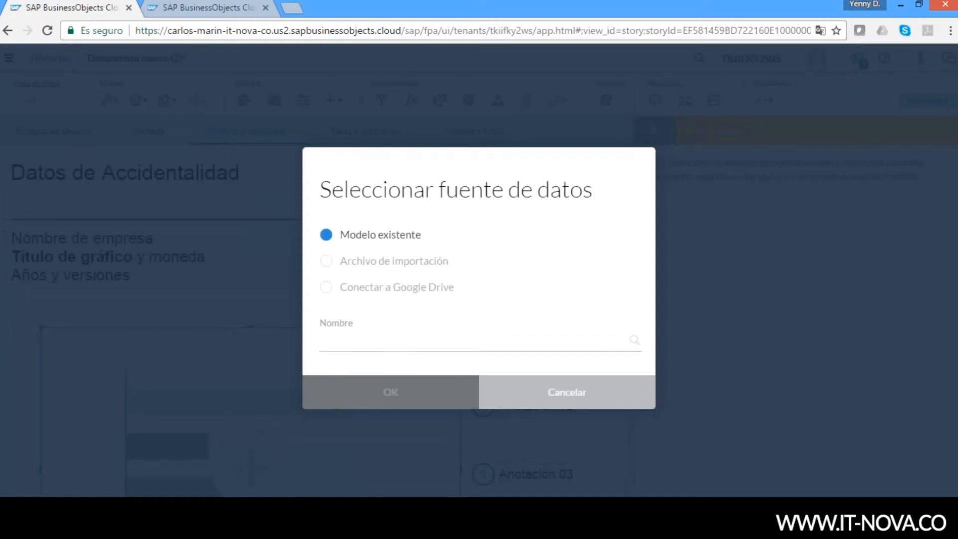
{"action": "left_click", "coordinate": [451, 388]}
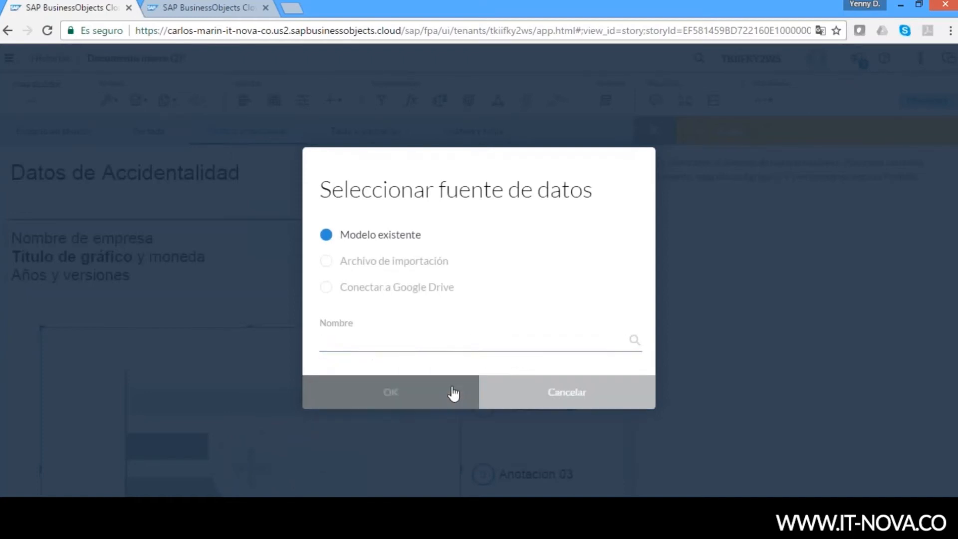
{"action": "left_click", "coordinate": [398, 394]}
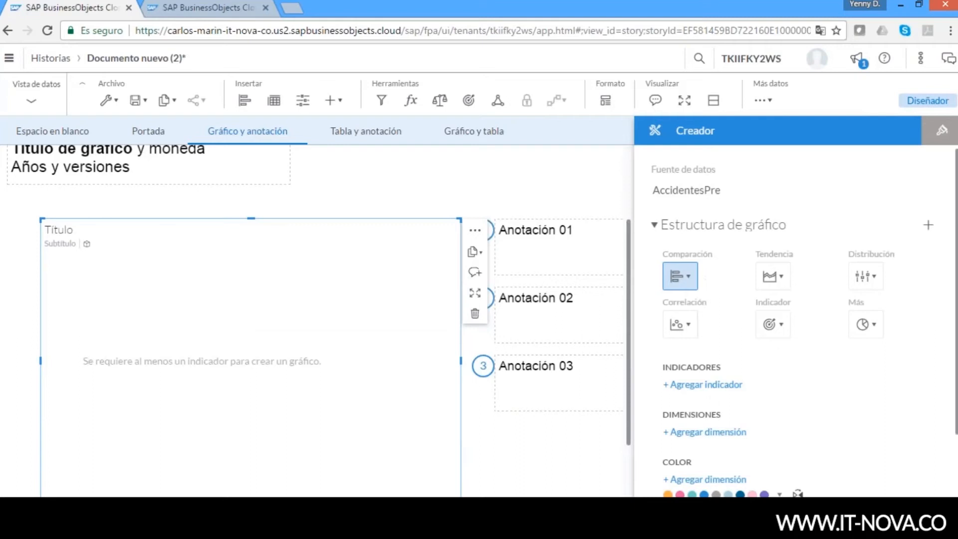
Replace the empty chart on the Gráfico y anotación page with a table based on AccidentesPre
{"action": "left_click", "coordinate": [274, 102]}
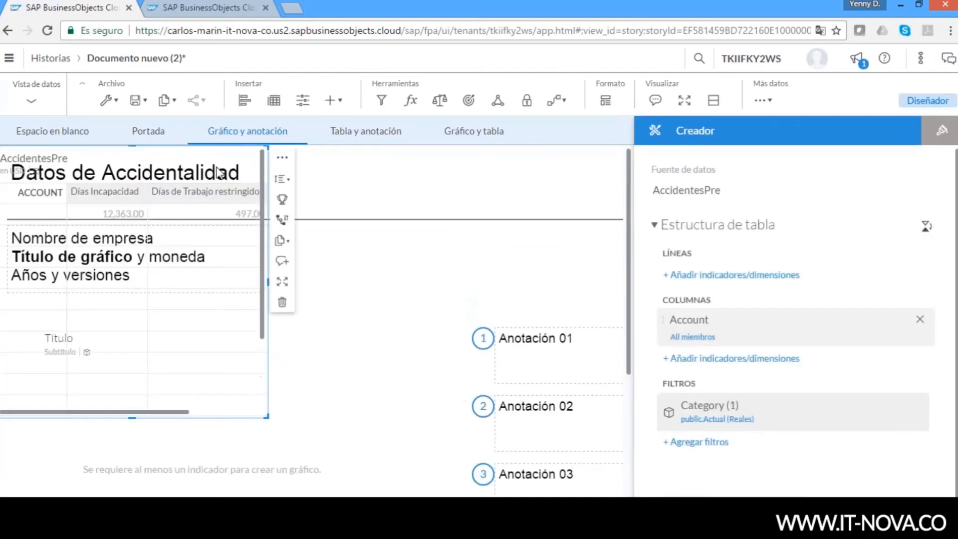
{"action": "left_click_drag", "start_coordinate": [158, 146], "coordinate": [199, 338]}
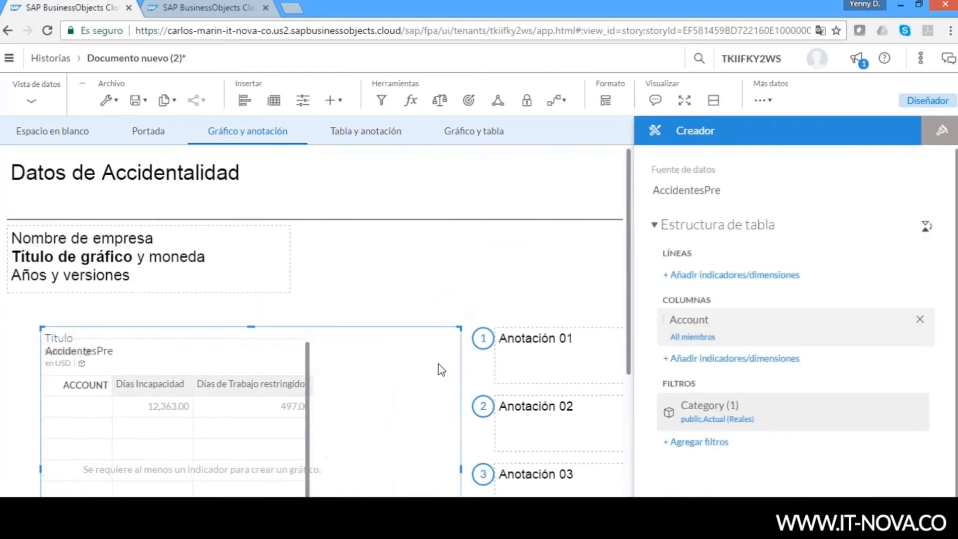
{"action": "left_click", "coordinate": [439, 368]}
{"action": "left_click", "coordinate": [478, 424]}
Align the AccidentesPre table with the page's left margin below the company text and widen it to the annotation numbers
{"action": "left_click", "coordinate": [193, 359]}
{"action": "left_click_drag", "start_coordinate": [40, 339], "coordinate": [7, 316]}
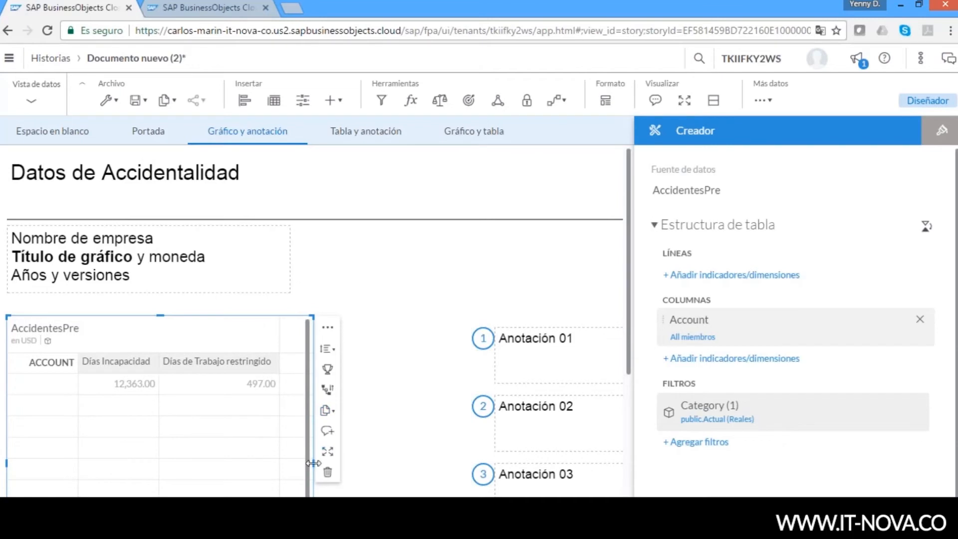
{"action": "left_click_drag", "start_coordinate": [312, 463], "coordinate": [481, 438]}
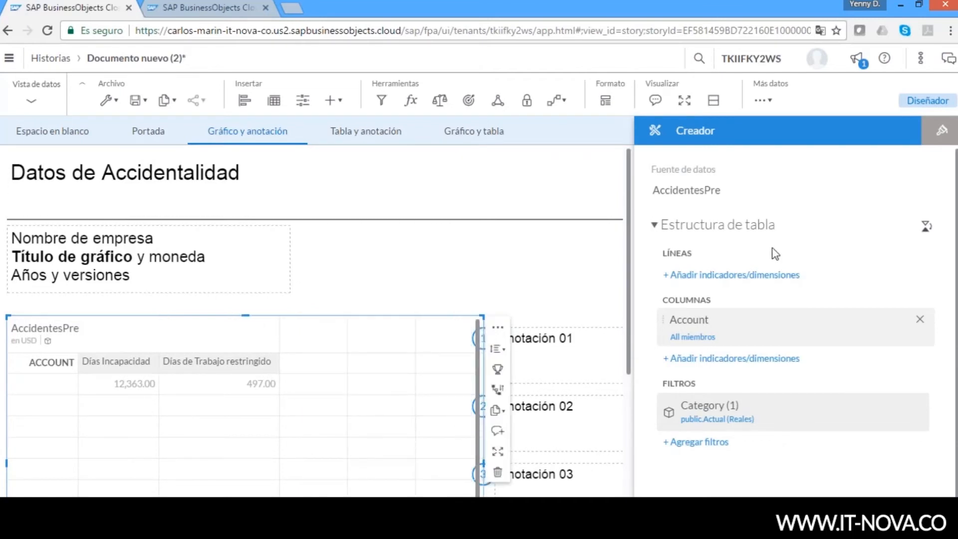
Add the Regional and Gerencia dimensions to the table rows, placing Gerencia above Regional
{"action": "left_click", "coordinate": [730, 277]}
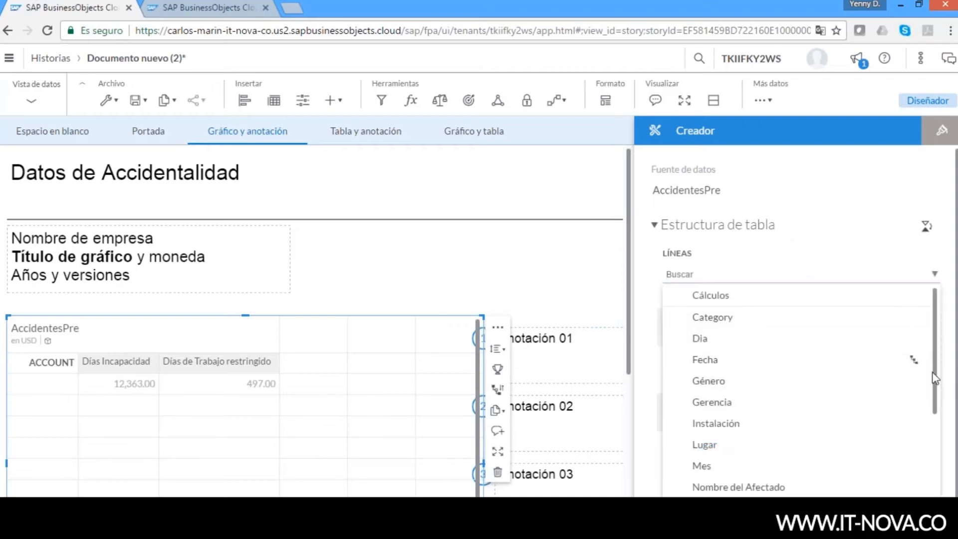
{"action": "left_click_drag", "start_coordinate": [936, 383], "coordinate": [946, 472]}
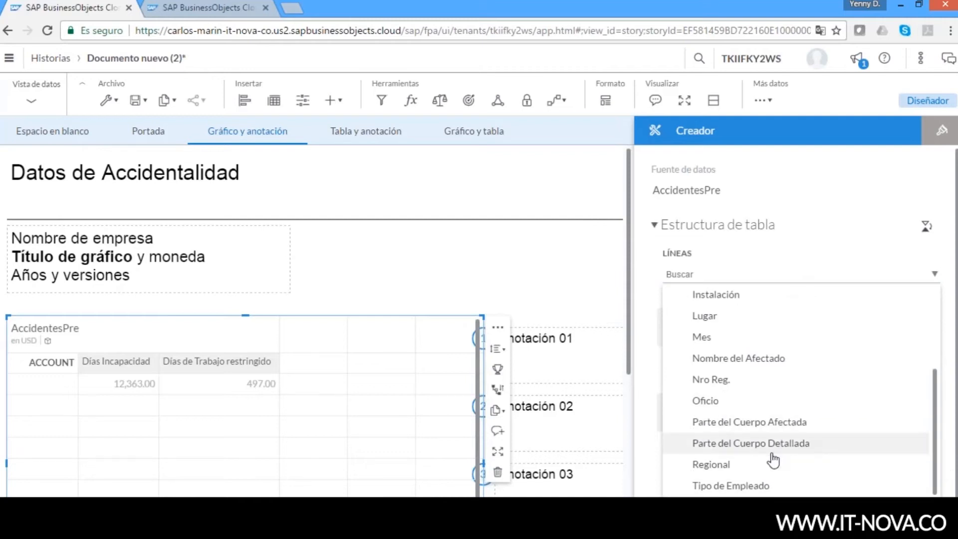
{"action": "left_click", "coordinate": [714, 464]}
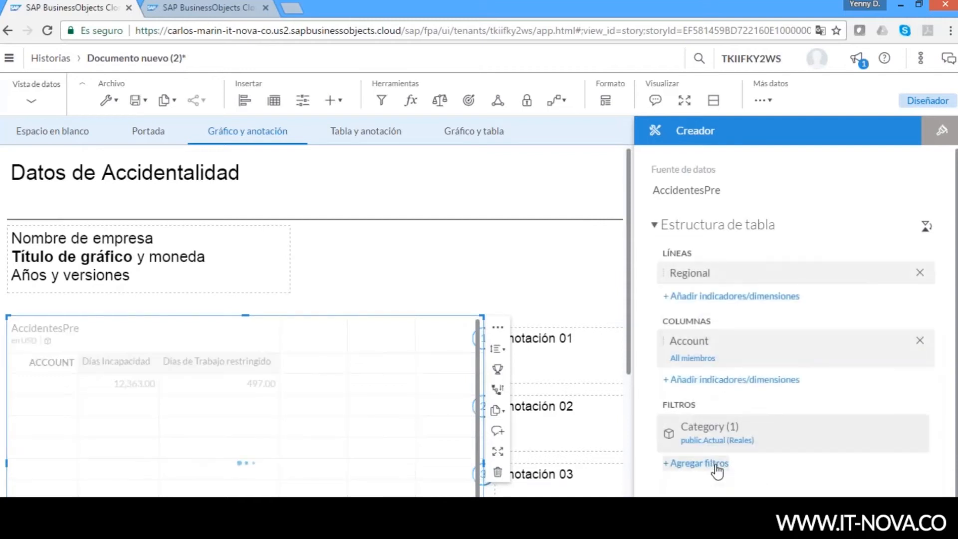
{"action": "left_click", "coordinate": [750, 295]}
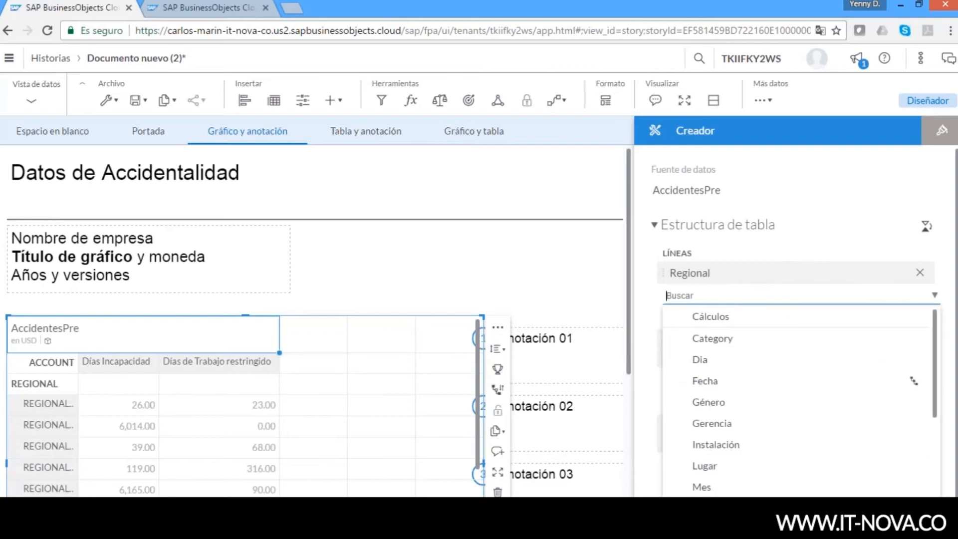
{"action": "left_click", "coordinate": [782, 422]}
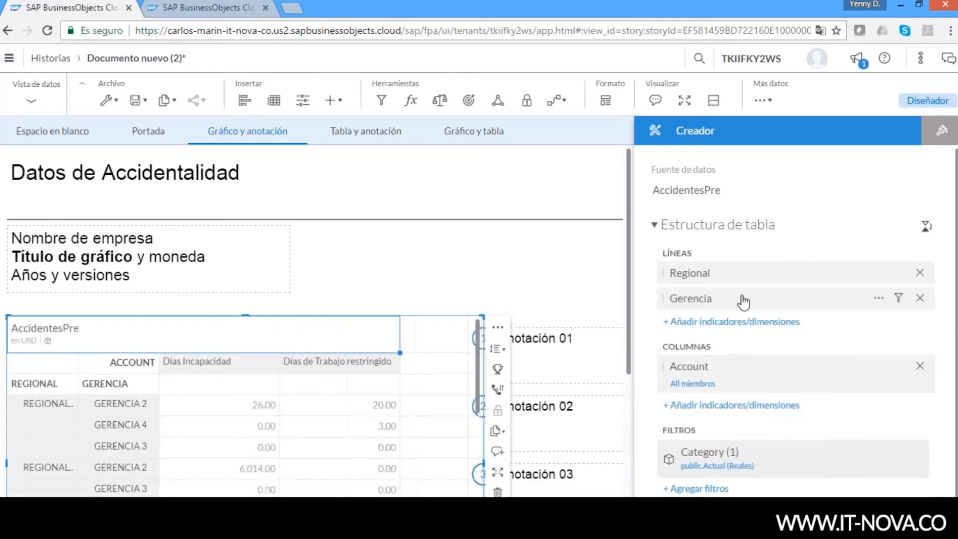
{"action": "left_click_drag", "start_coordinate": [744, 301], "coordinate": [739, 282]}
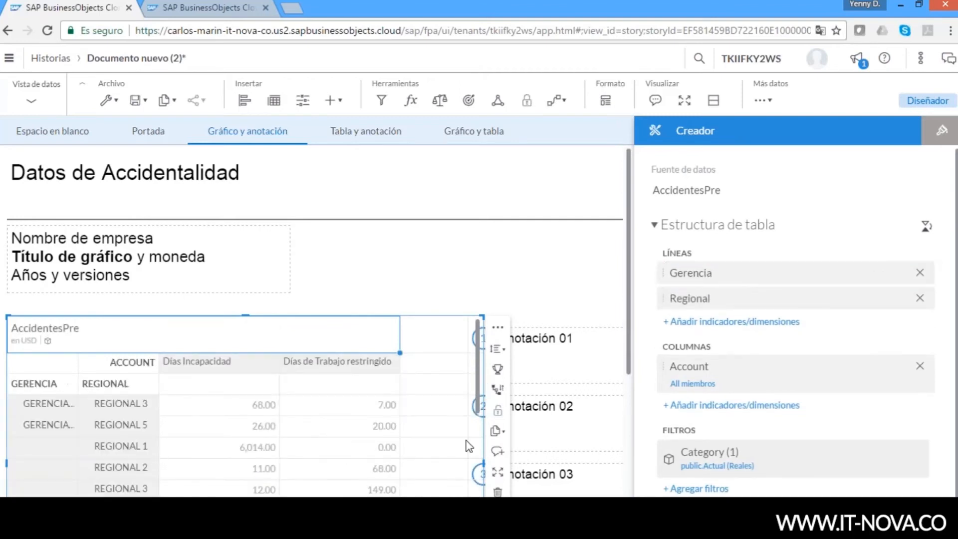
Add the Lugar dimension as the third row level of the table, below Regional
{"action": "left_click", "coordinate": [772, 321]}
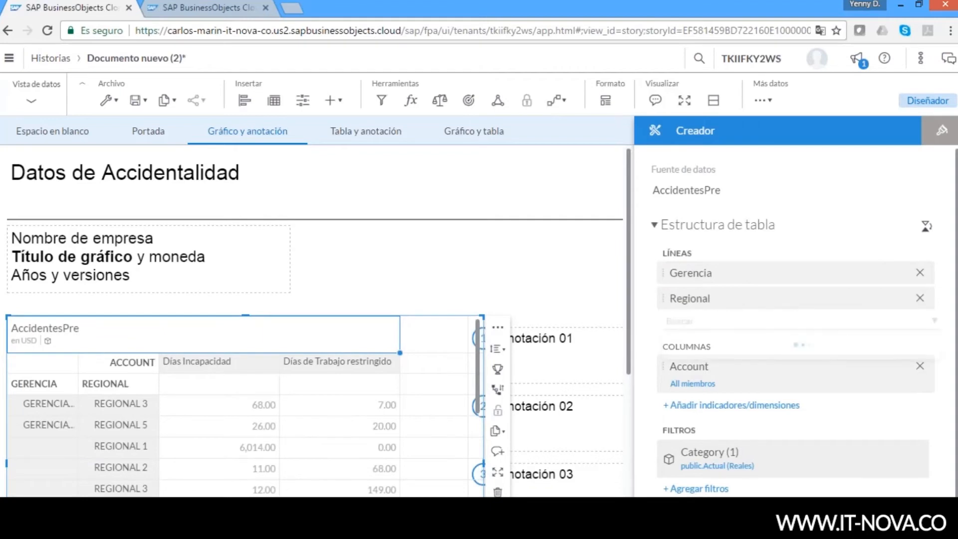
{"action": "left_click_drag", "start_coordinate": [935, 398], "coordinate": [938, 447]}
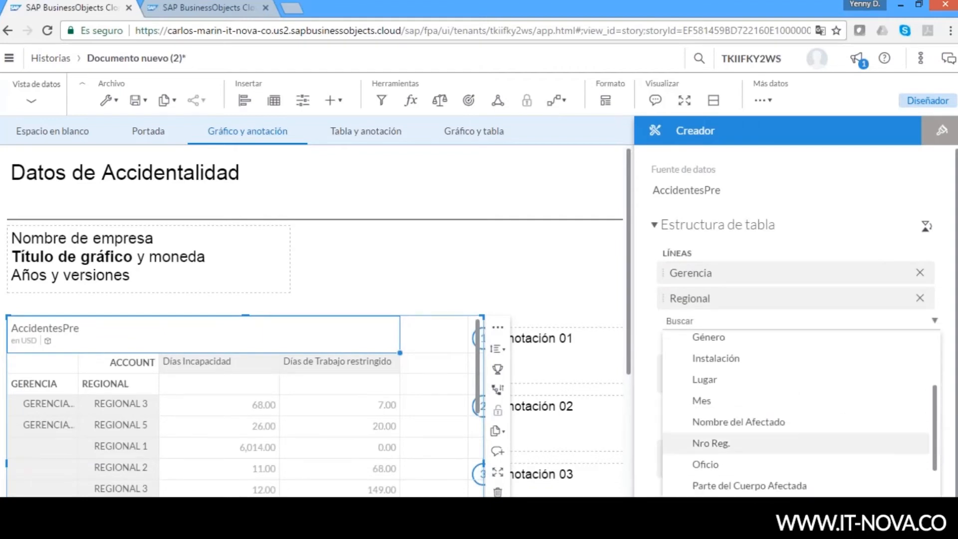
{"action": "left_click", "coordinate": [718, 382]}
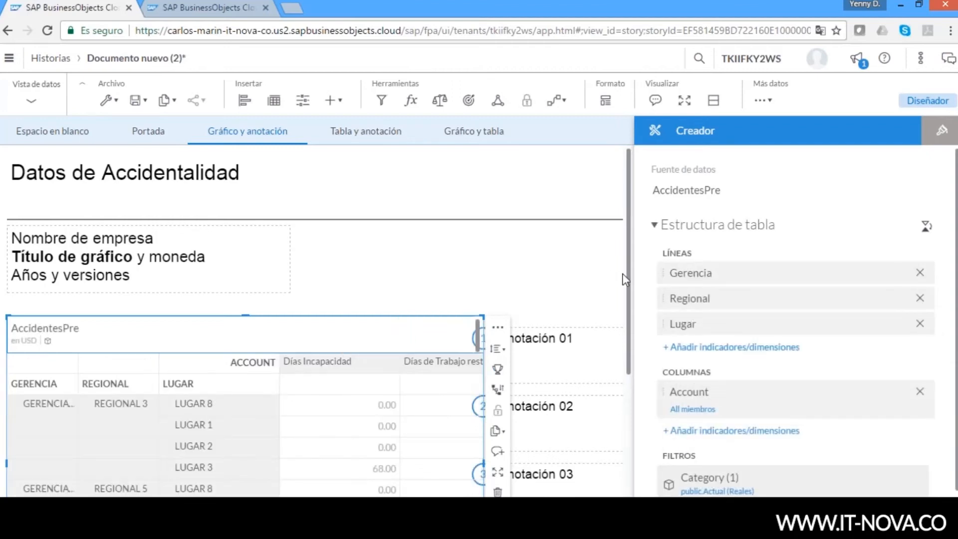
Extend the AccidentesPre table downward to just above the page's footer line
{"action": "left_click_drag", "start_coordinate": [631, 285], "coordinate": [648, 409]}
{"action": "left_click_drag", "start_coordinate": [245, 422], "coordinate": [249, 444]}
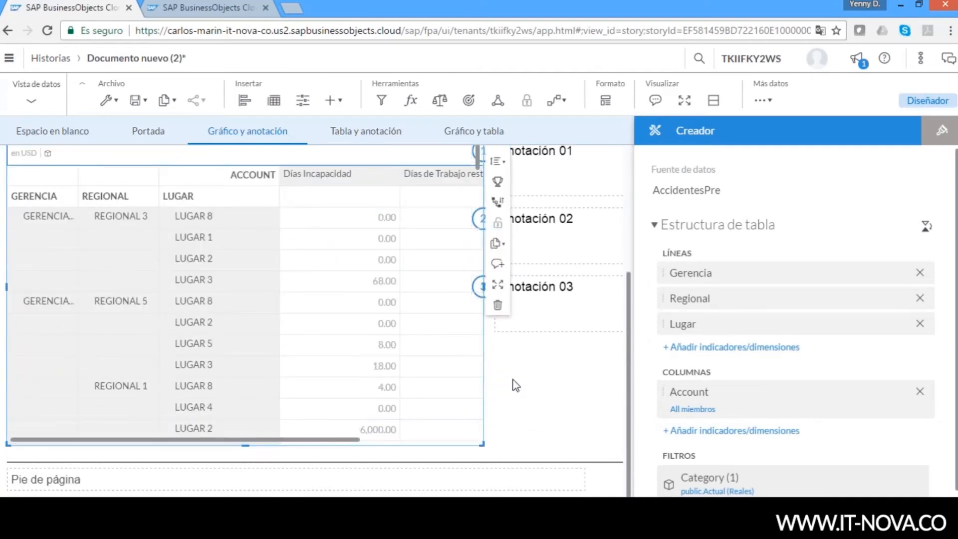
{"action": "left_click_drag", "start_coordinate": [629, 365], "coordinate": [630, 321]}
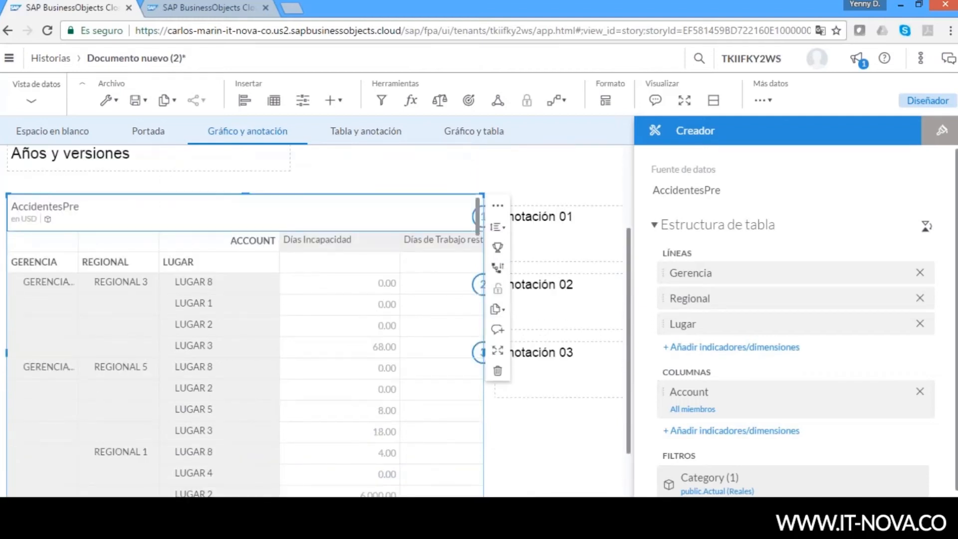
{"action": "left_click_drag", "start_coordinate": [269, 502], "coordinate": [290, 501]}
Sort the table values by Días de Trabajo restringido in ascending order, keeping the grouping expanded
{"action": "left_click", "coordinate": [365, 366]}
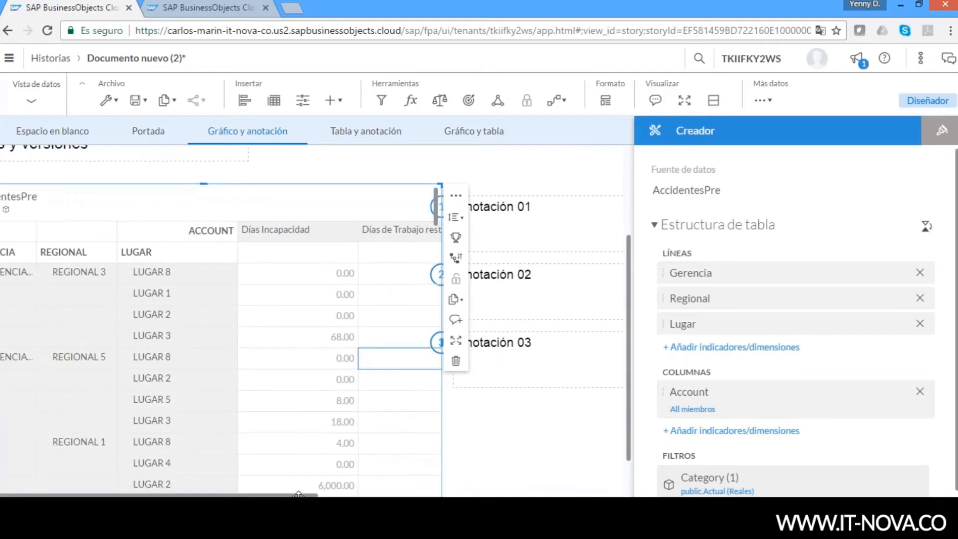
{"action": "left_click_drag", "start_coordinate": [319, 496], "coordinate": [283, 494]}
{"action": "left_click", "coordinate": [454, 218]}
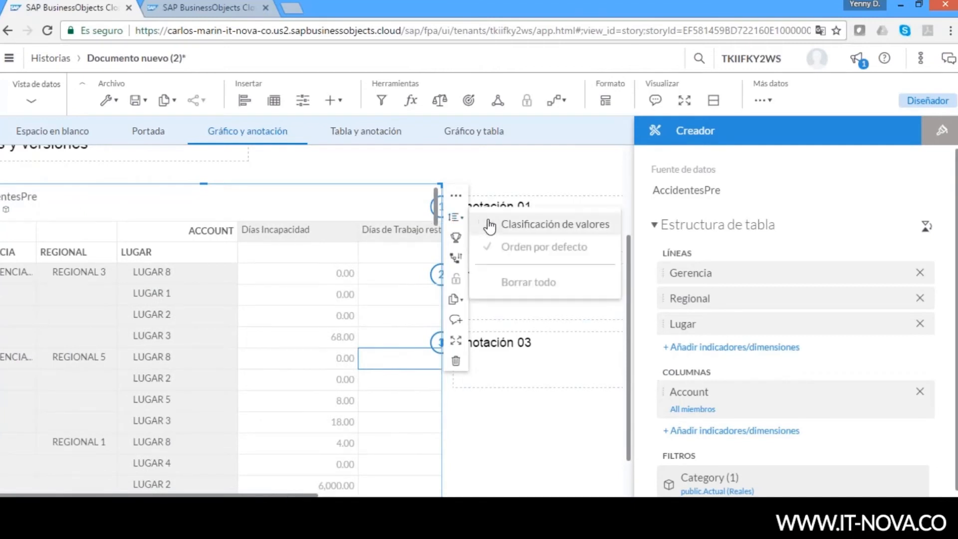
{"action": "left_click", "coordinate": [504, 226]}
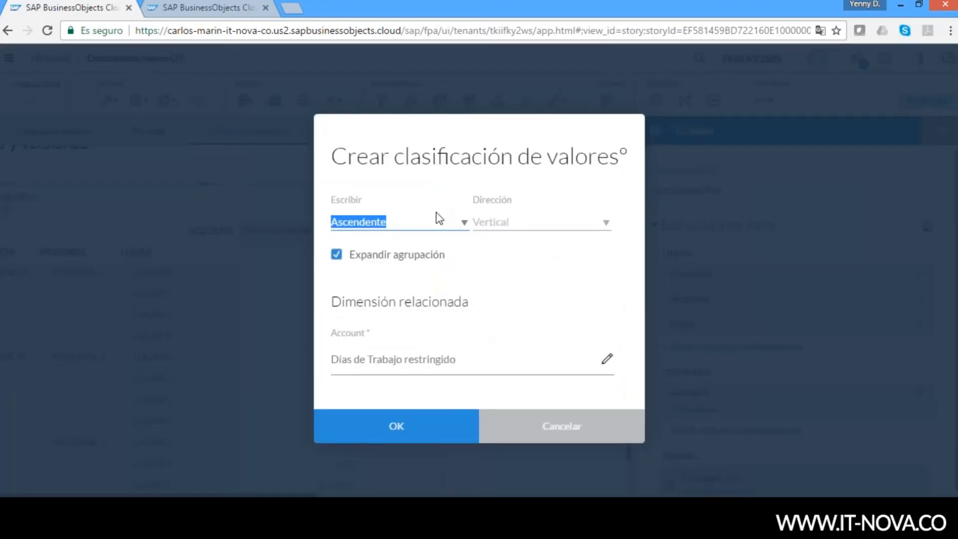
{"action": "left_click", "coordinate": [607, 224]}
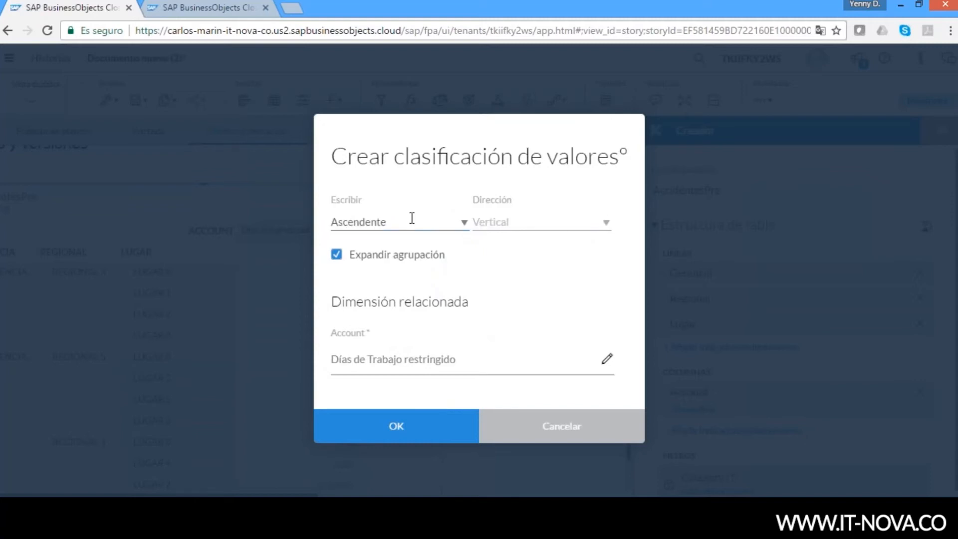
{"action": "left_click", "coordinate": [421, 431]}
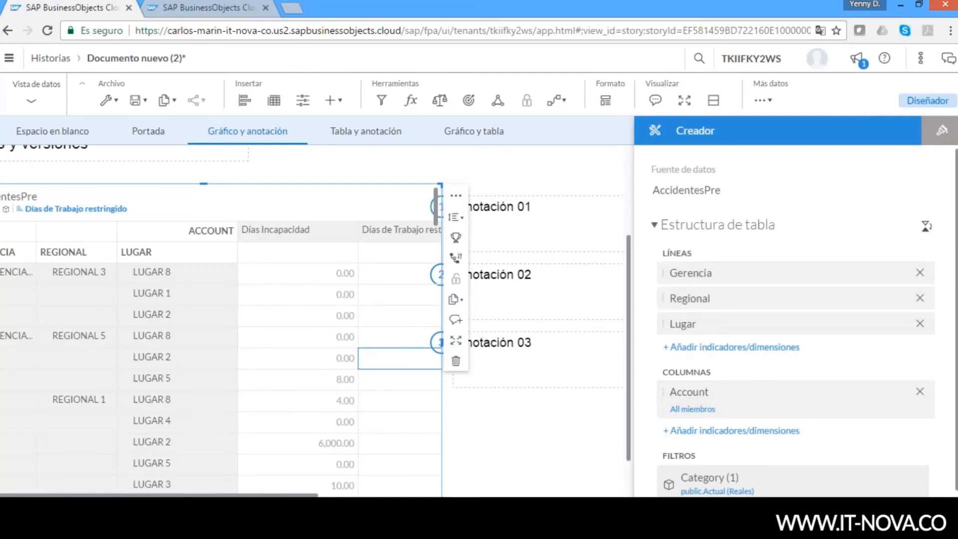
{"action": "scroll", "coordinate": [279, 320], "scroll_direction": "left", "scroll_amount": 1}
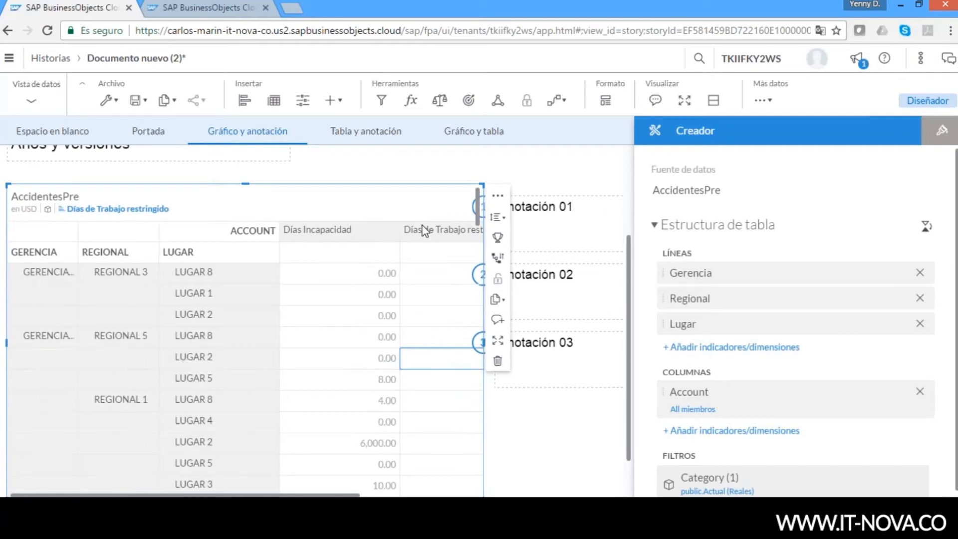
{"action": "left_click", "coordinate": [385, 274]}
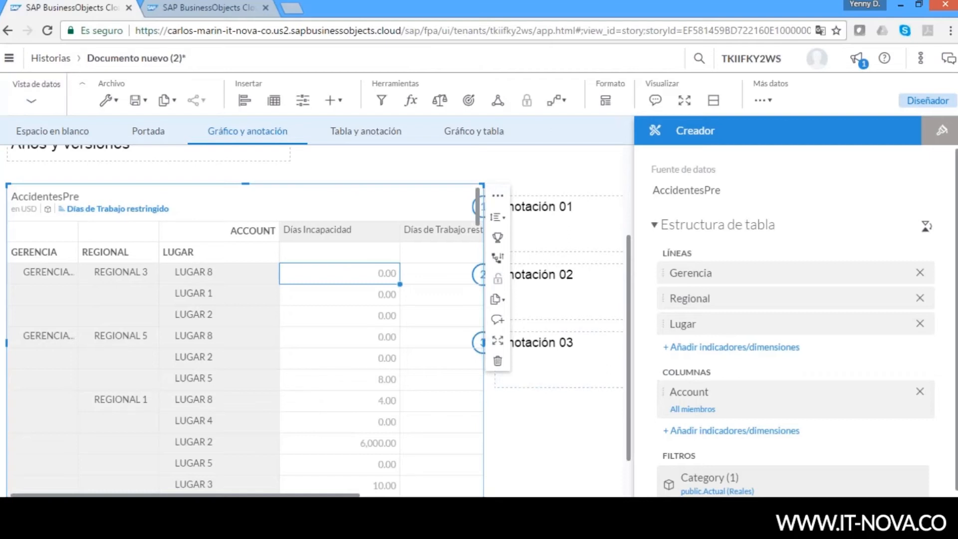
Save the story in Archivos with the title "PresentacionSAPBOC"
{"action": "left_click", "coordinate": [144, 102]}
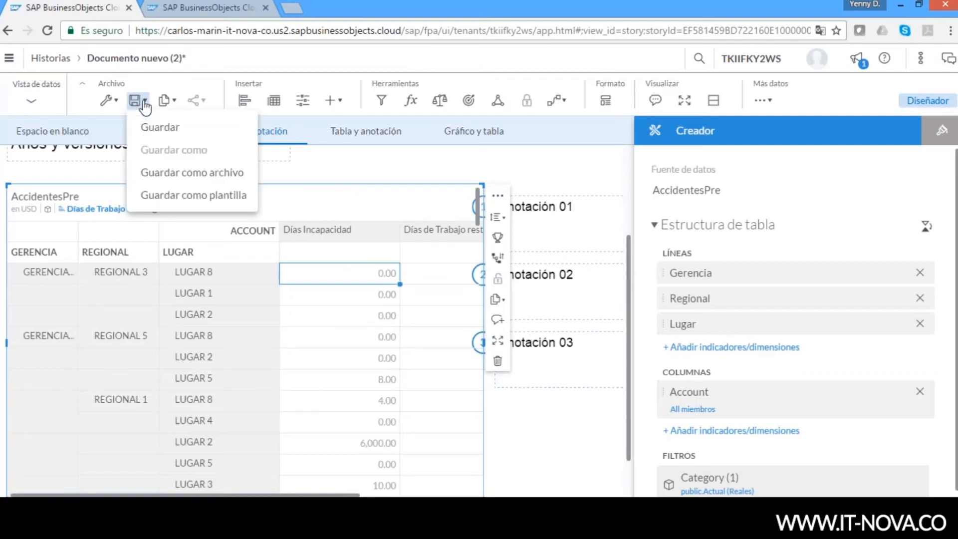
{"action": "left_click", "coordinate": [150, 127]}
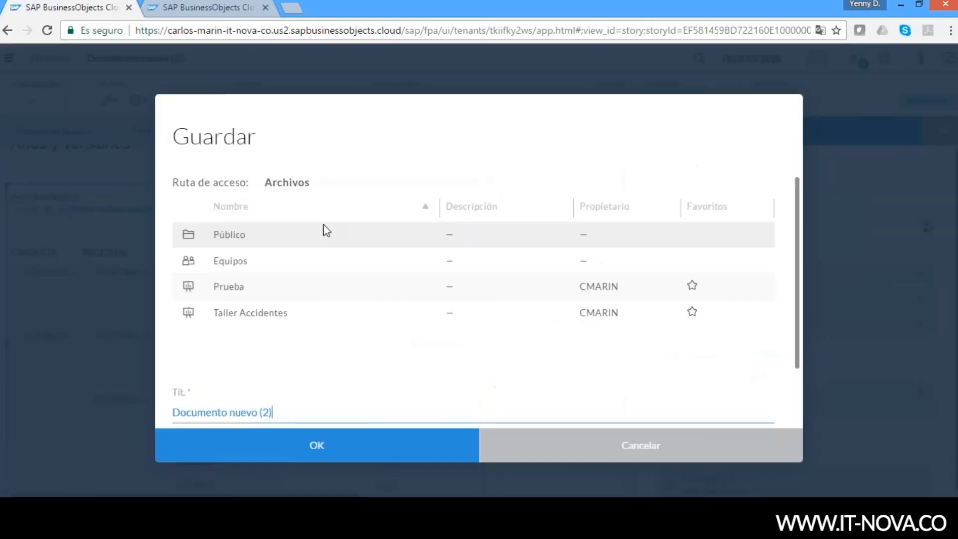
{"action": "left_click", "coordinate": [311, 408]}
{"action": "left_click_drag", "start_coordinate": [215, 416], "coordinate": [172, 416]}
{"action": "type", "text": "Prese"}
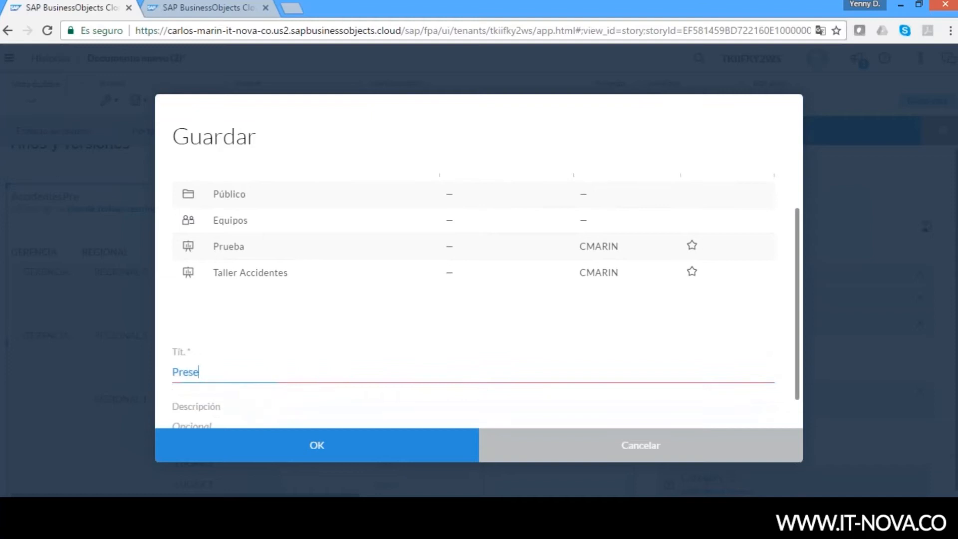
{"action": "type", "text": "ntacionSAPB"}
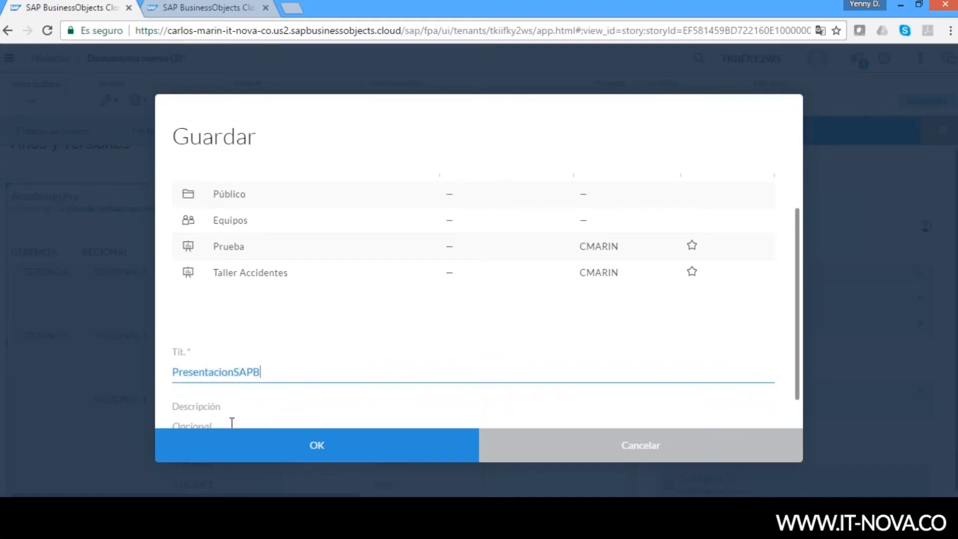
{"action": "left_click", "coordinate": [285, 453]}
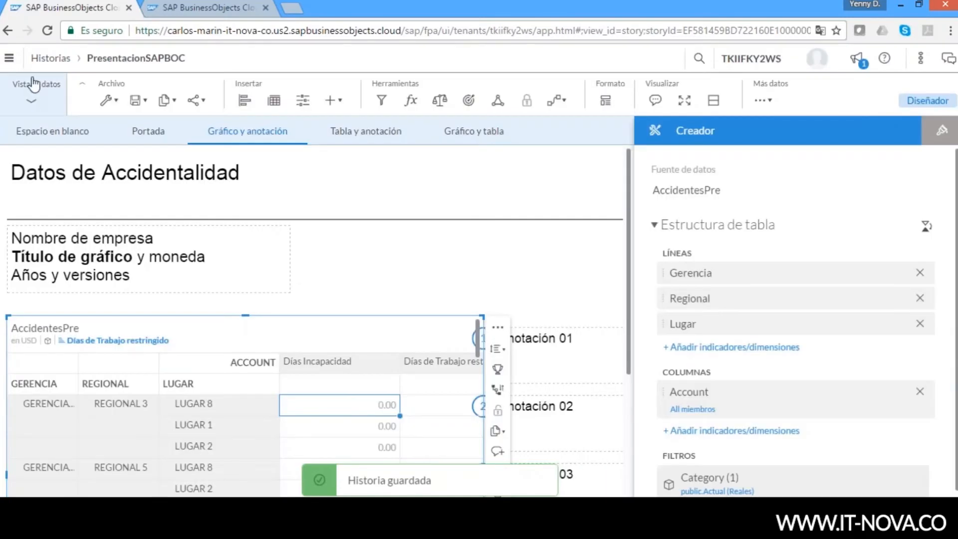
Open the AccidentesPre model from the existing models and widen the Descripción column to show the full account names
{"action": "left_click", "coordinate": [9, 58]}
{"action": "mouse_move", "coordinate": [75, 143]}
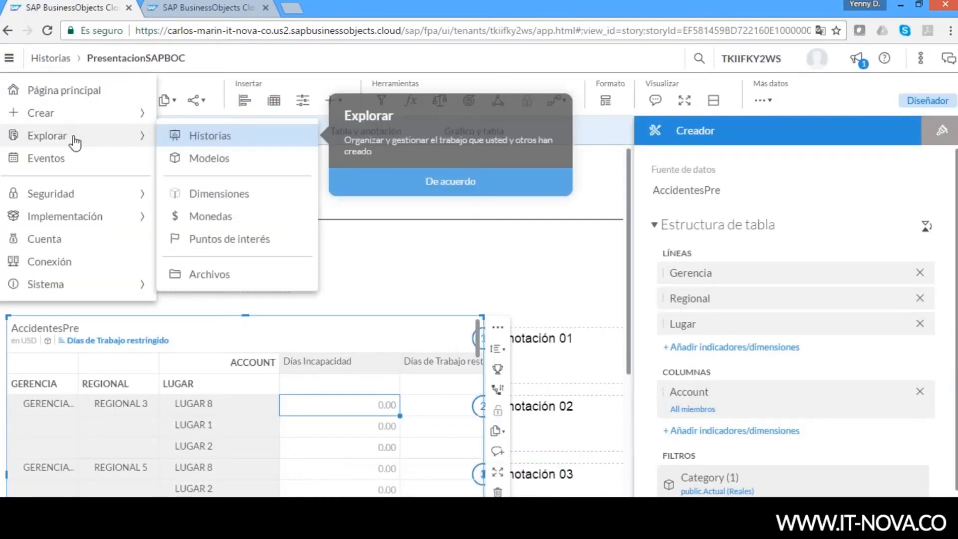
{"action": "left_click", "coordinate": [205, 158]}
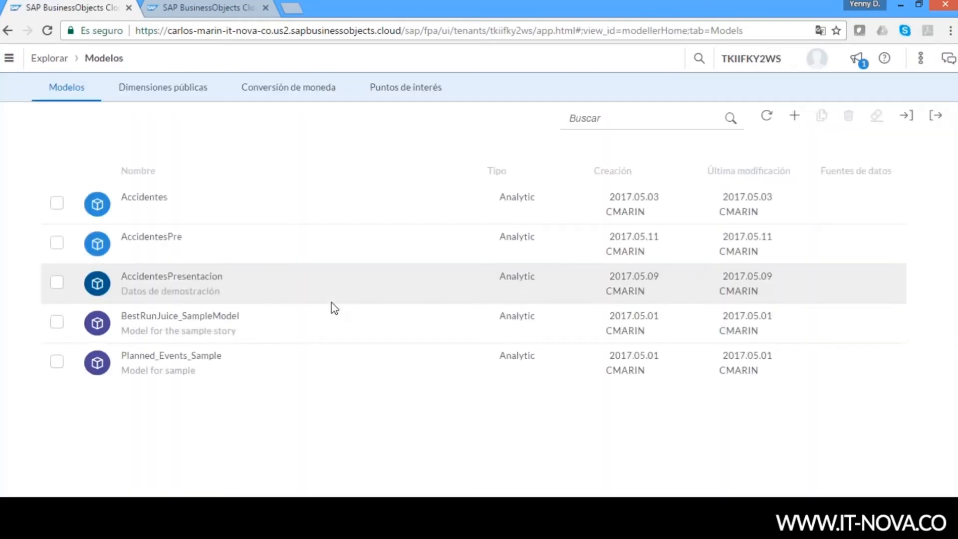
{"action": "left_click", "coordinate": [163, 245]}
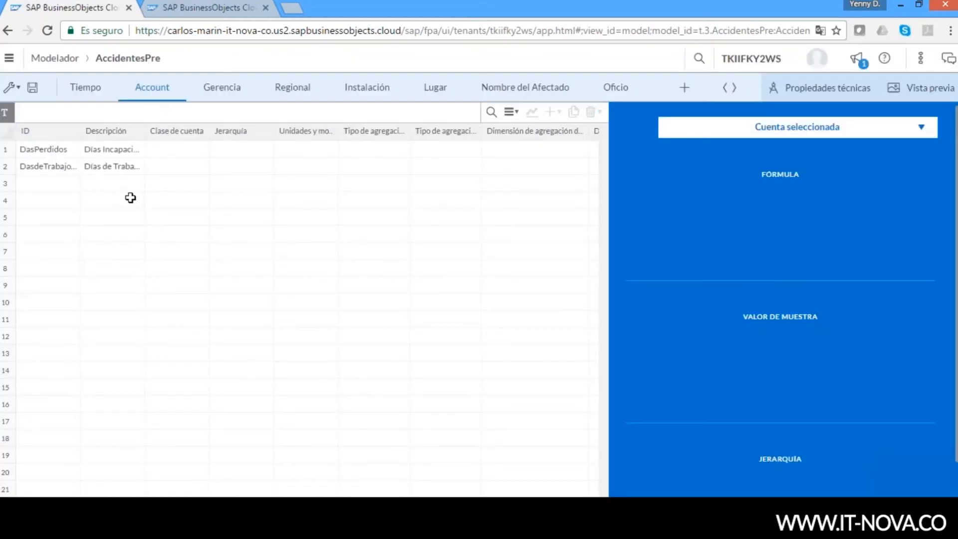
{"action": "left_click_drag", "start_coordinate": [145, 132], "coordinate": [192, 138]}
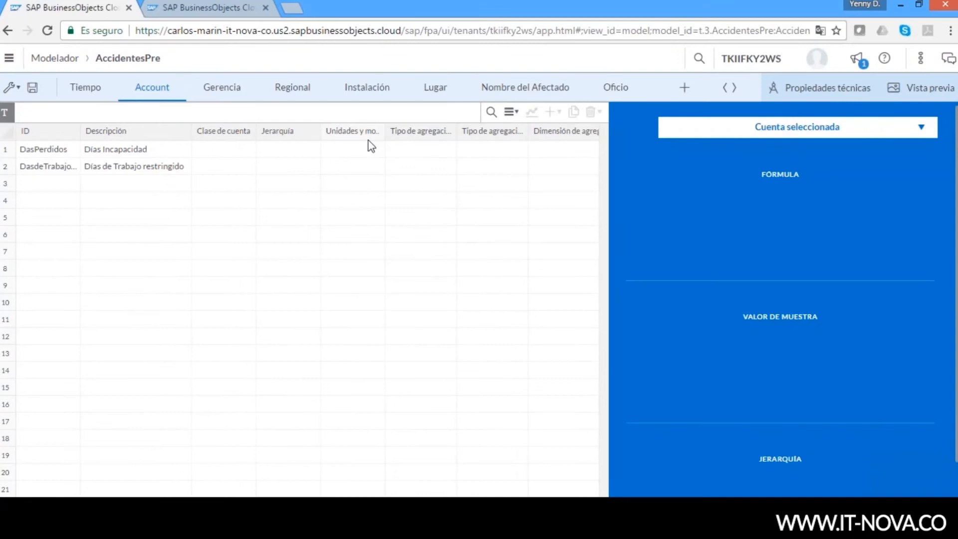
Review the units and currency options of Días Incapacidad and Días de Trabajo restringido, leaving both blank
{"action": "left_click", "coordinate": [368, 146]}
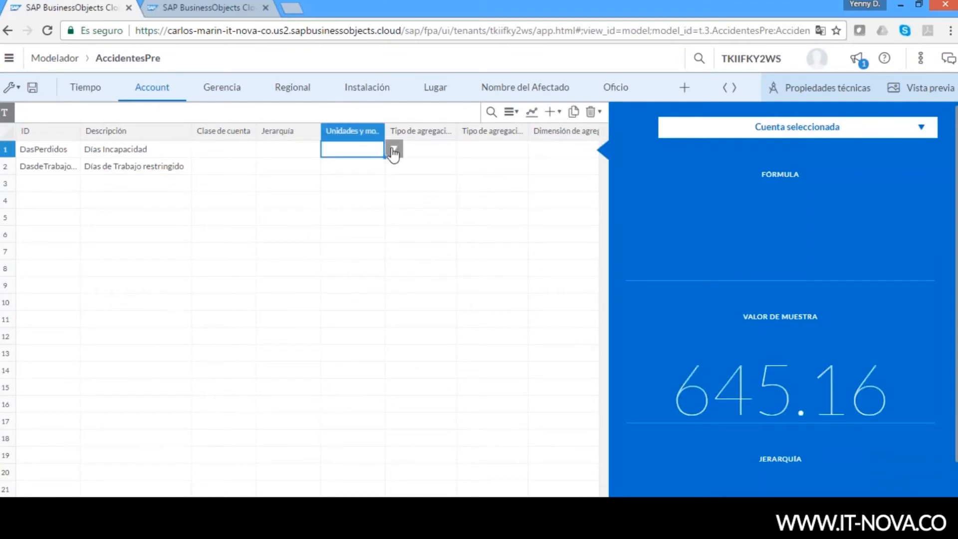
{"action": "left_click", "coordinate": [395, 150]}
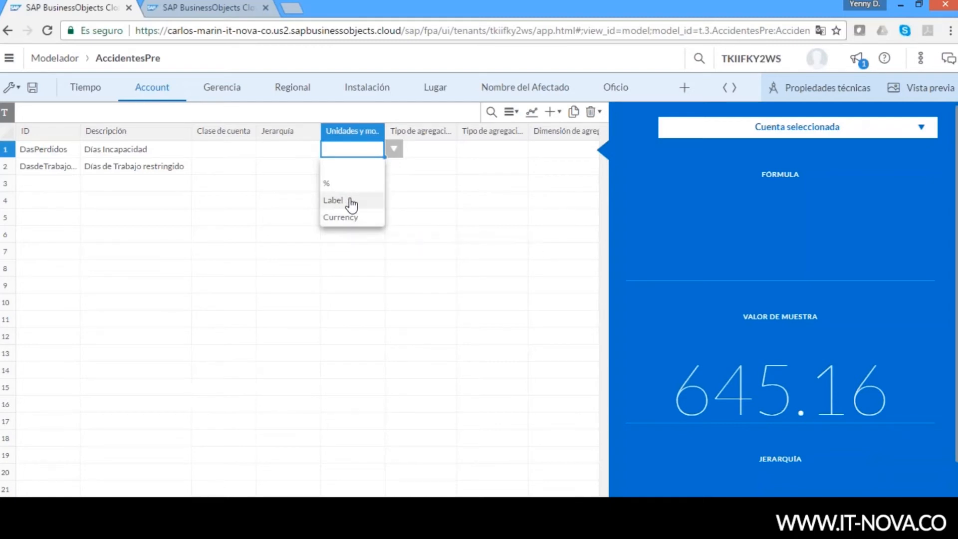
{"action": "left_click", "coordinate": [340, 175]}
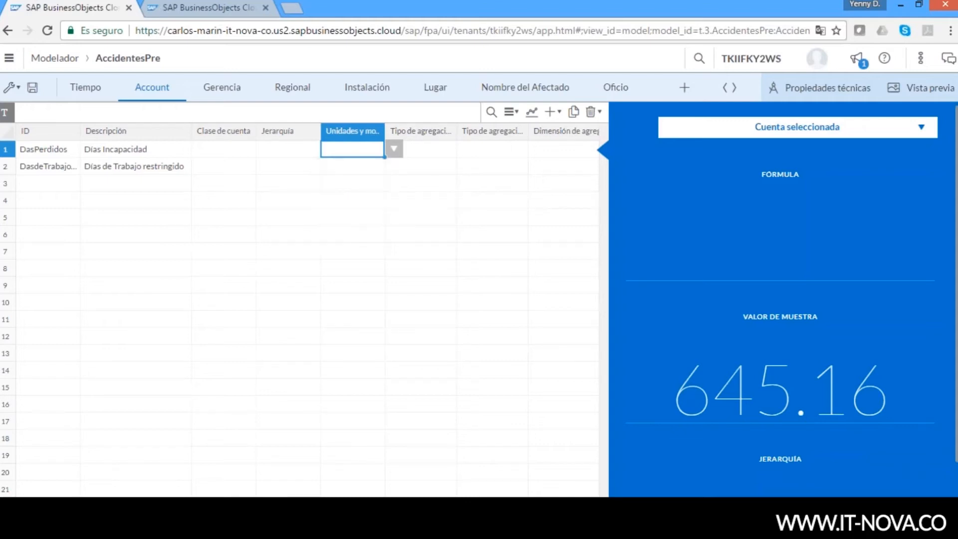
{"action": "left_click", "coordinate": [346, 167]}
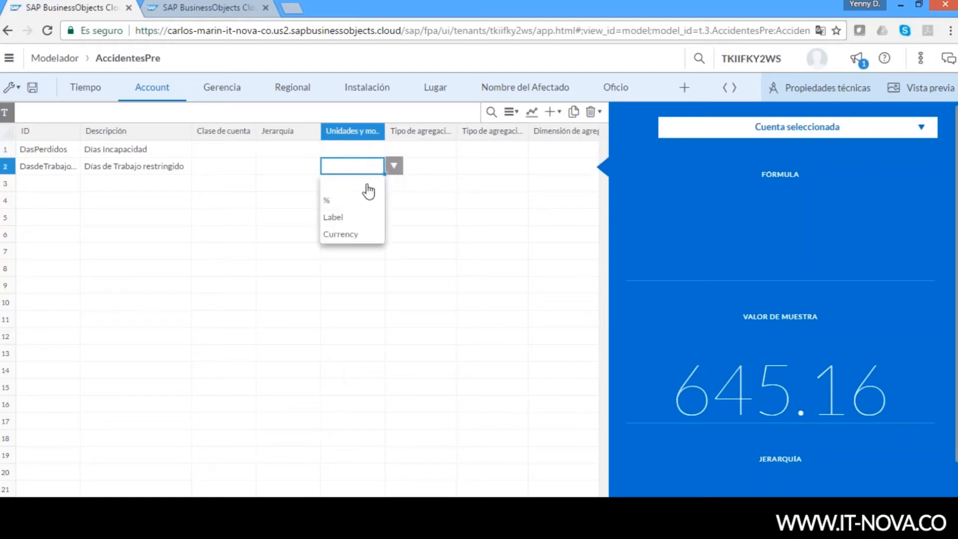
{"action": "left_click", "coordinate": [432, 336]}
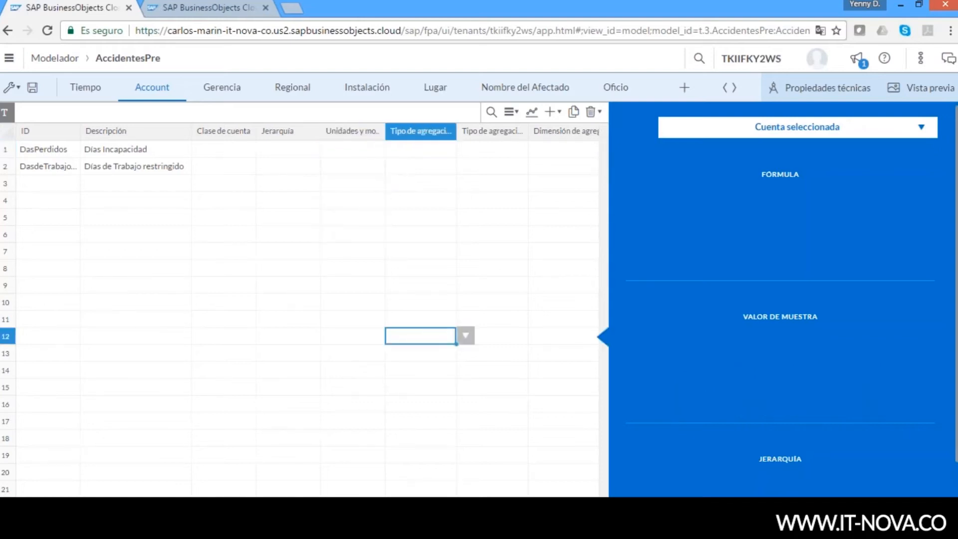
Set the decimal places of the Días Incapacidad account to 0
{"action": "scroll", "coordinate": [504, 158], "scroll_direction": "right", "scroll_amount": 10}
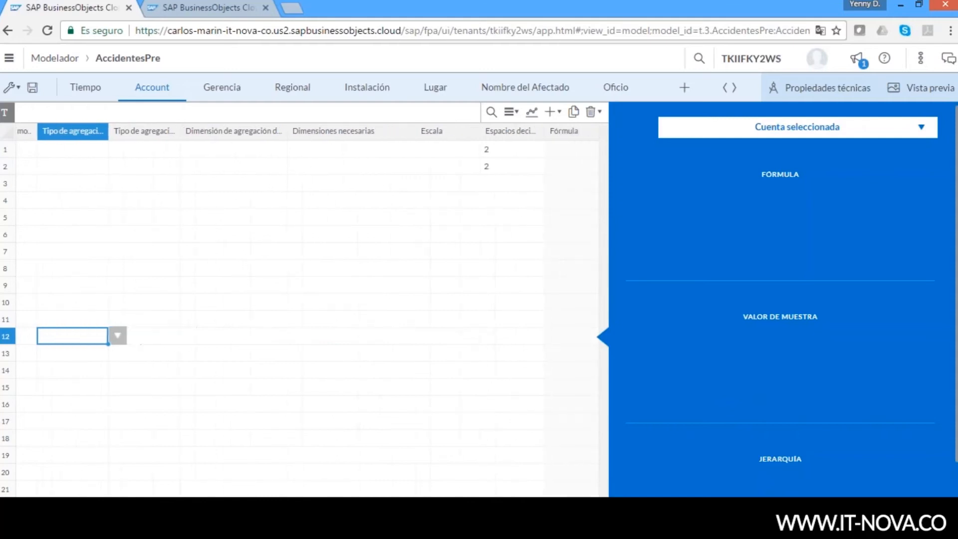
{"action": "left_click", "coordinate": [480, 149]}
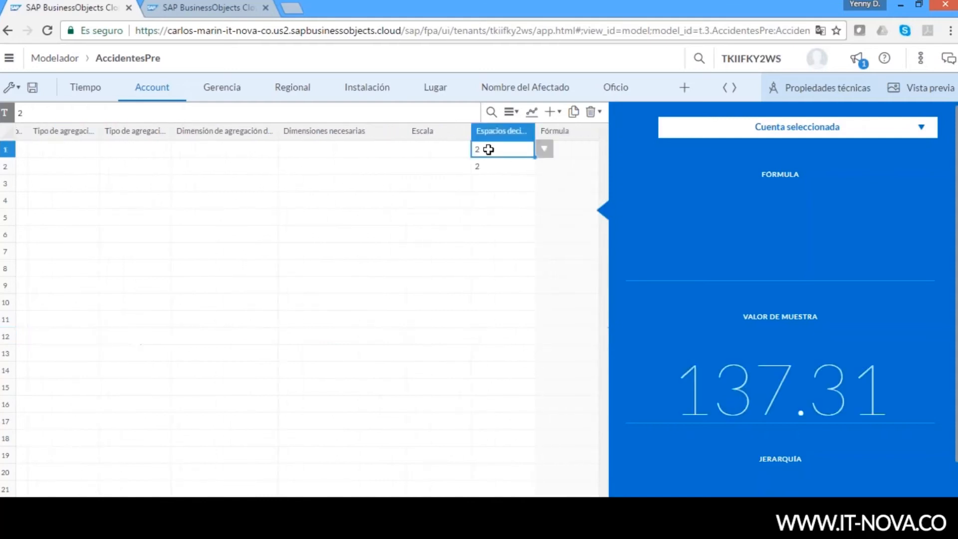
{"action": "left_click", "coordinate": [543, 149]}
{"action": "left_click", "coordinate": [500, 185]}
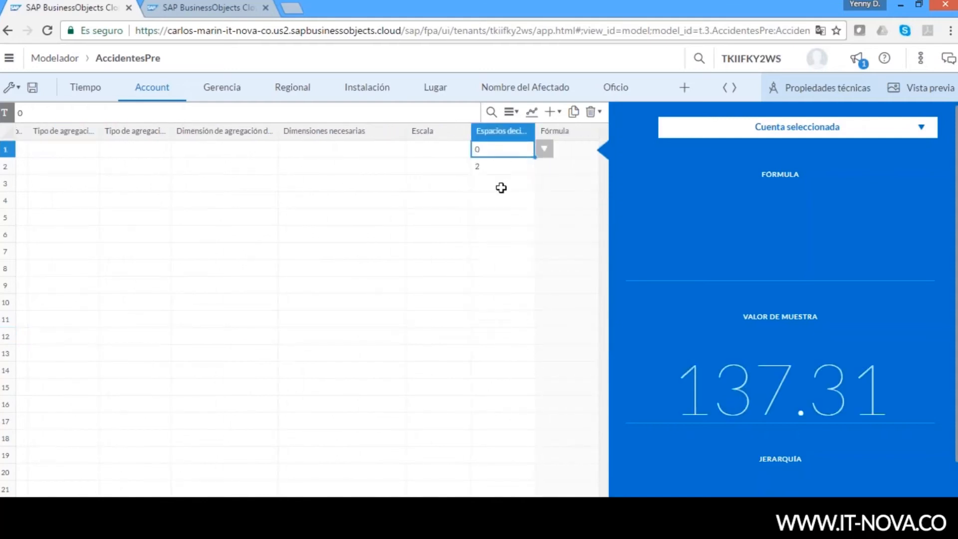
Set the decimal places of the Días de Trabajo restringido account to 0 and save the AccidentesPre model
{"action": "left_click", "coordinate": [504, 169]}
{"action": "left_click", "coordinate": [544, 166]}
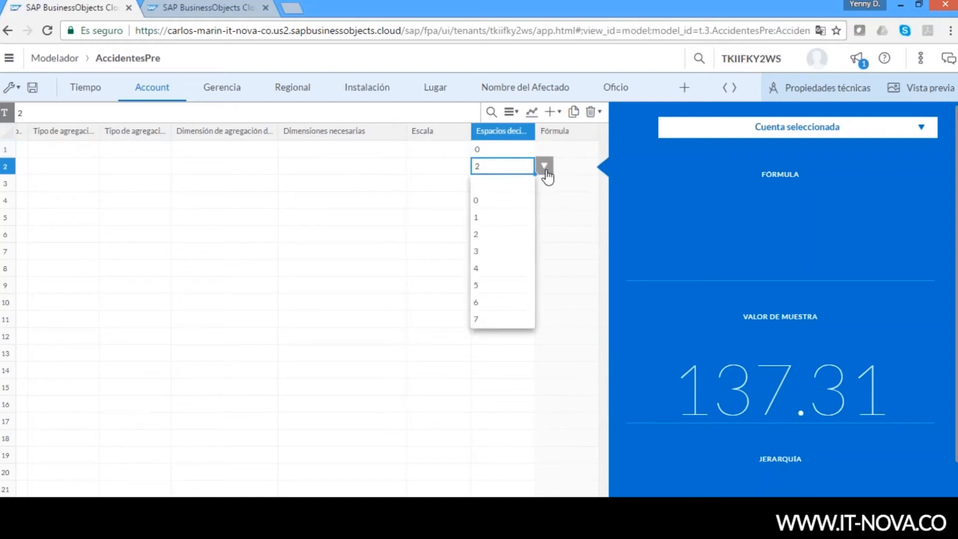
{"action": "left_click", "coordinate": [499, 204]}
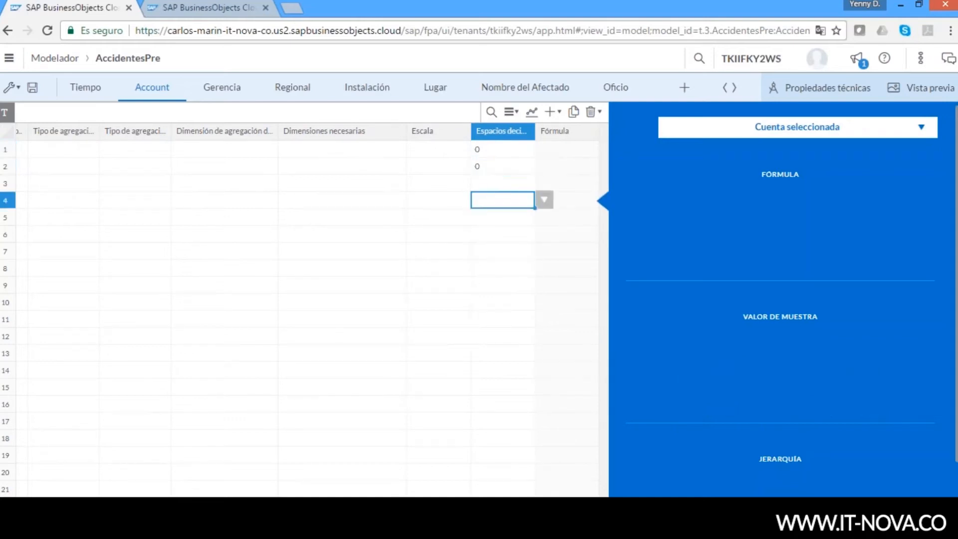
{"action": "left_click_drag", "start_coordinate": [396, 501], "coordinate": [175, 499]}
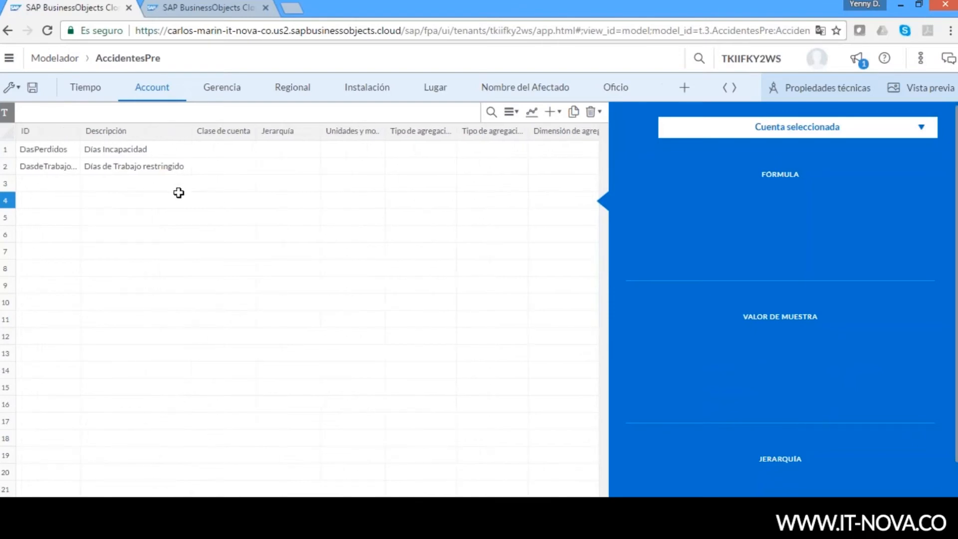
{"action": "left_click", "coordinate": [33, 90]}
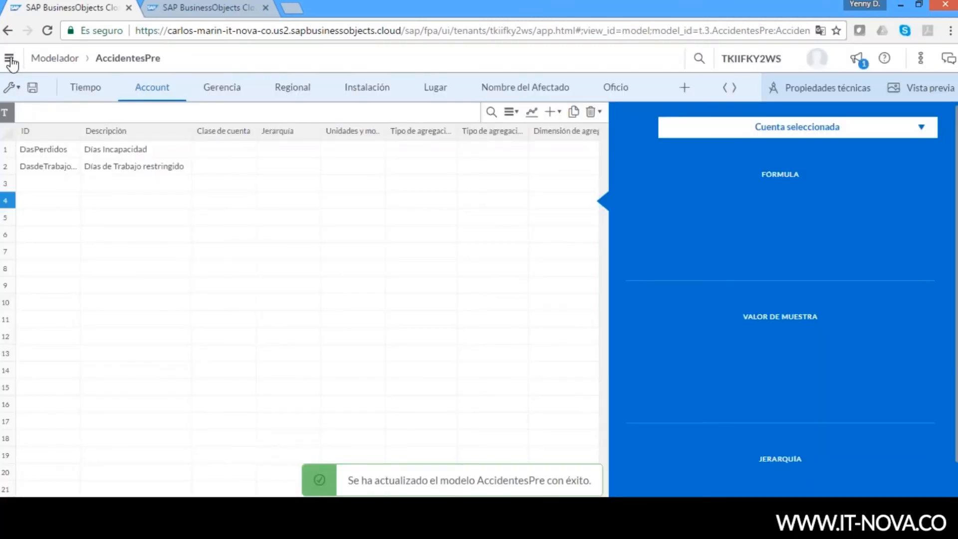
Open the PresentacionSAPBOC story from the stories list and check the accident table on its Gráfico y anotación page
{"action": "left_click", "coordinate": [11, 61]}
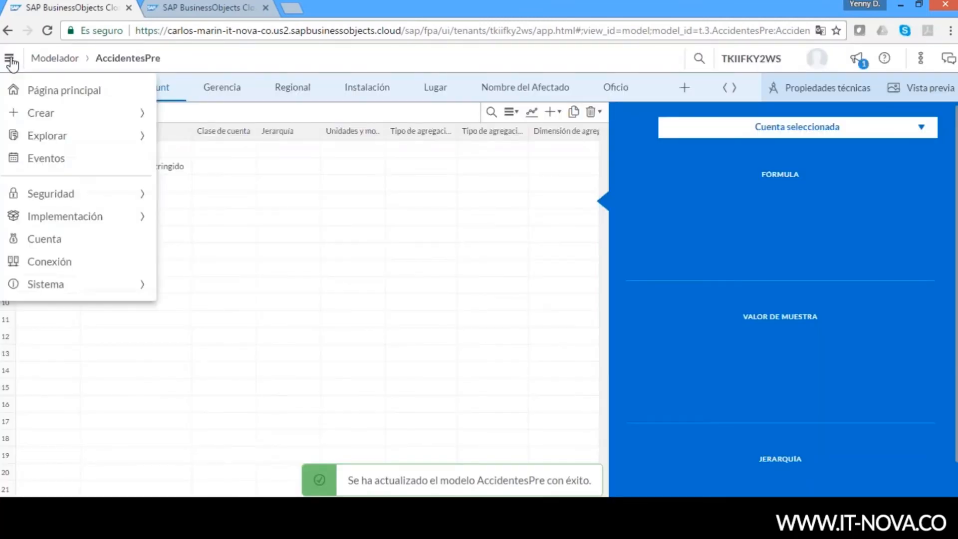
{"action": "left_click", "coordinate": [85, 145]}
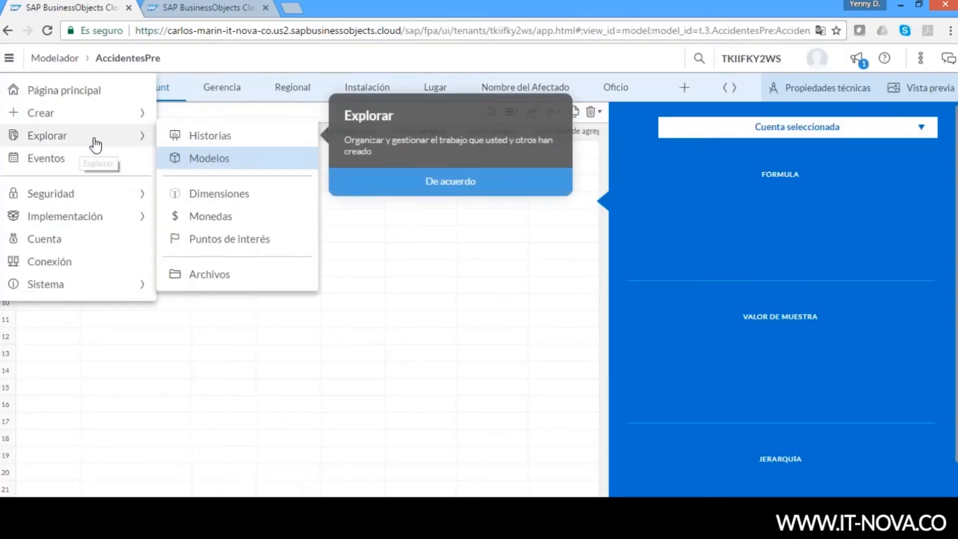
{"action": "left_click", "coordinate": [223, 135]}
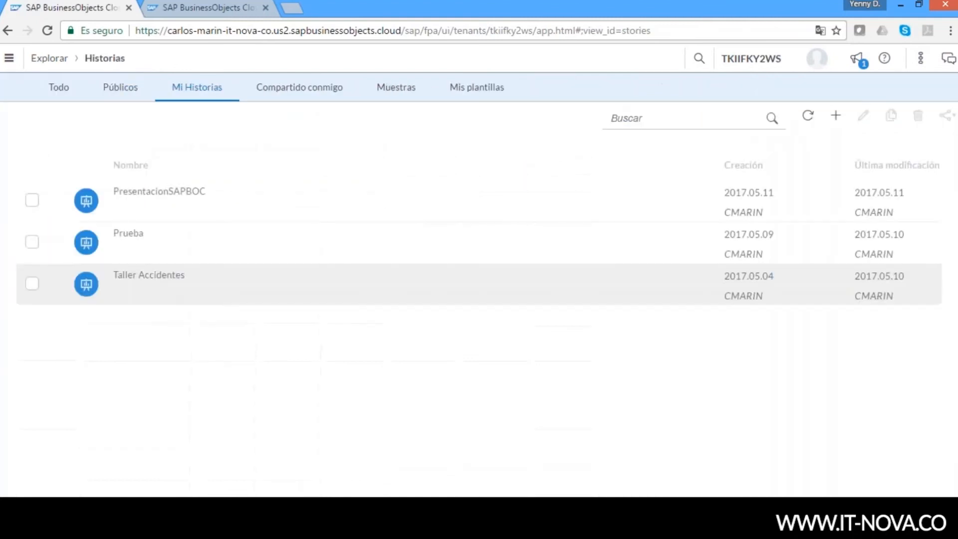
{"action": "left_click", "coordinate": [202, 198]}
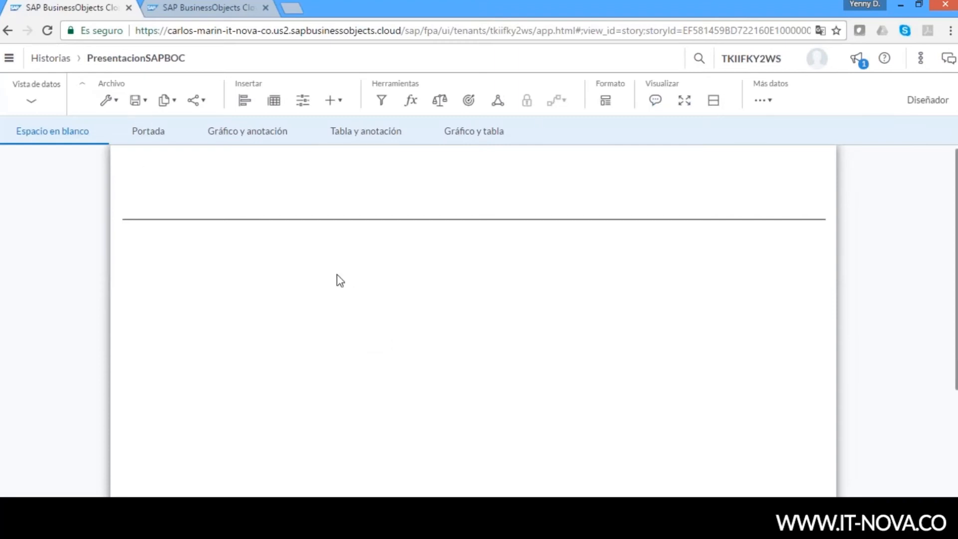
{"action": "left_click", "coordinate": [230, 132]}
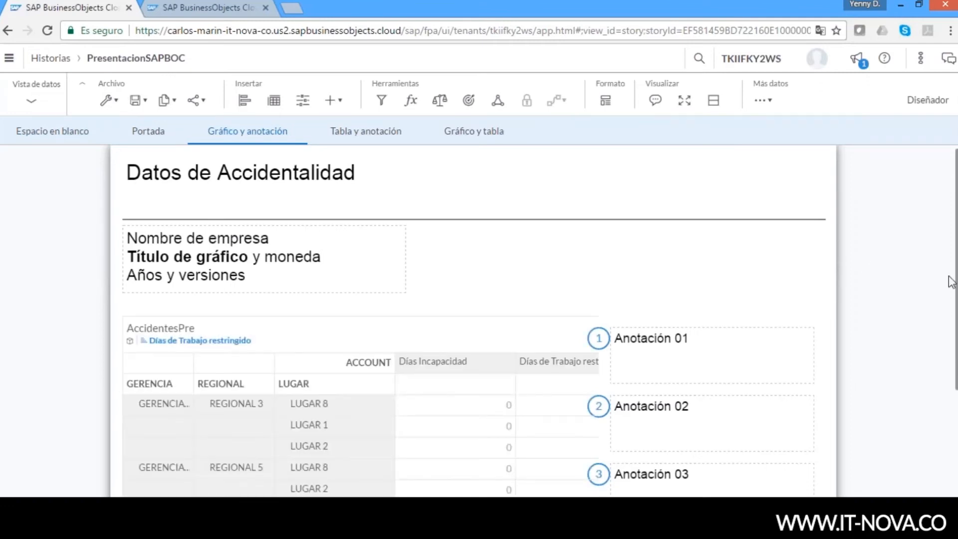
{"action": "scroll", "coordinate": [956, 282], "scroll_direction": "down", "scroll_amount": 3}
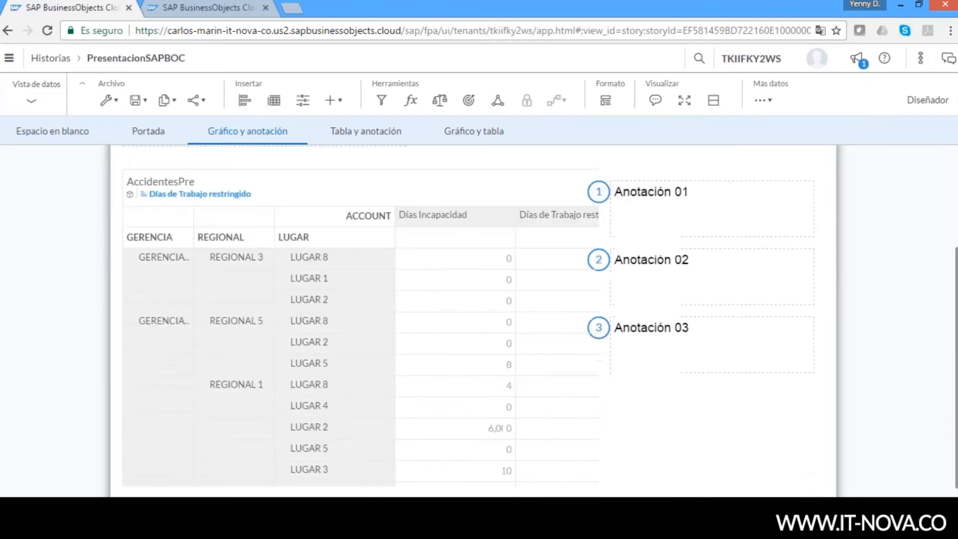
{"action": "scroll", "coordinate": [539, 320], "scroll_direction": "up", "scroll_amount": 1}
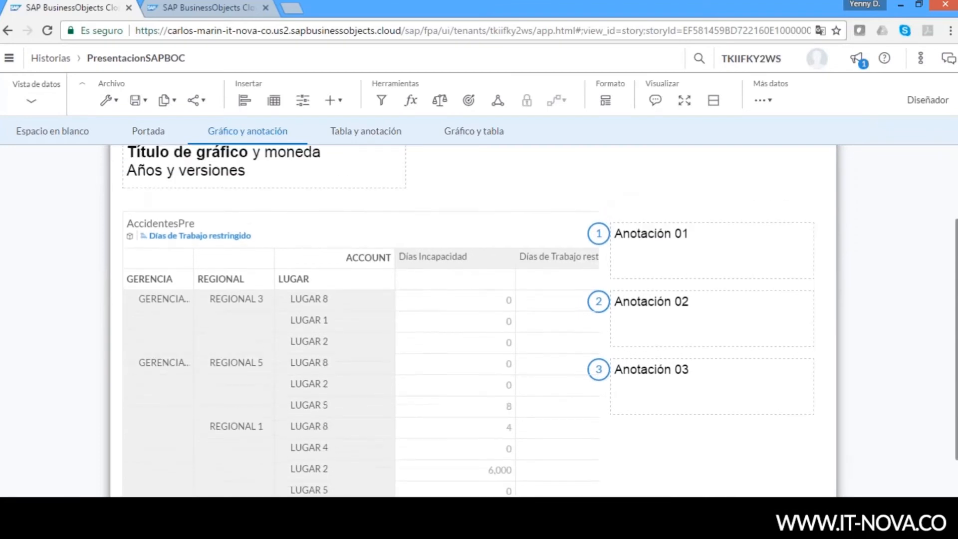
Replace the text of the first annotation with "Cual es la Gerencia con mas accidentes reportados?"
{"action": "left_click", "coordinate": [697, 250]}
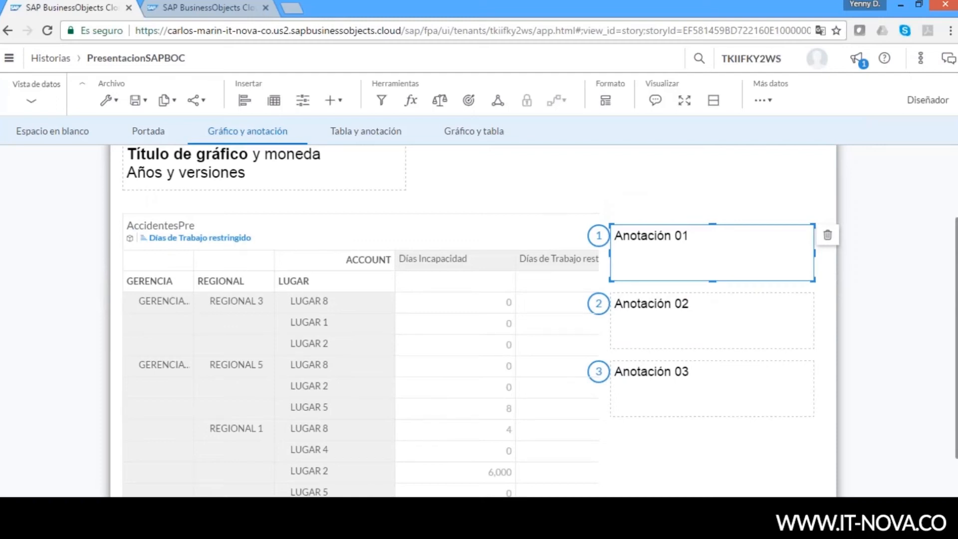
{"action": "double_click", "coordinate": [696, 250]}
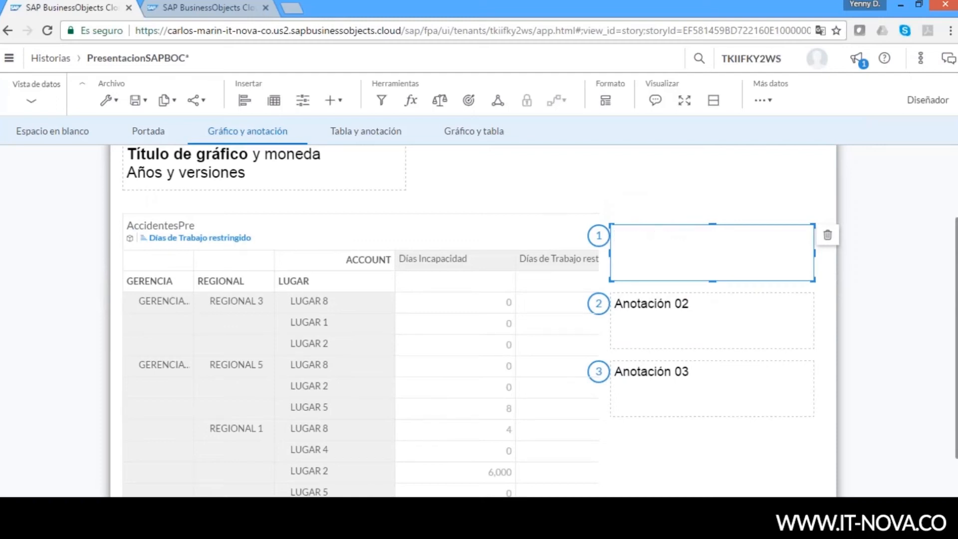
{"action": "type", "text": "Cual es la Ge"}
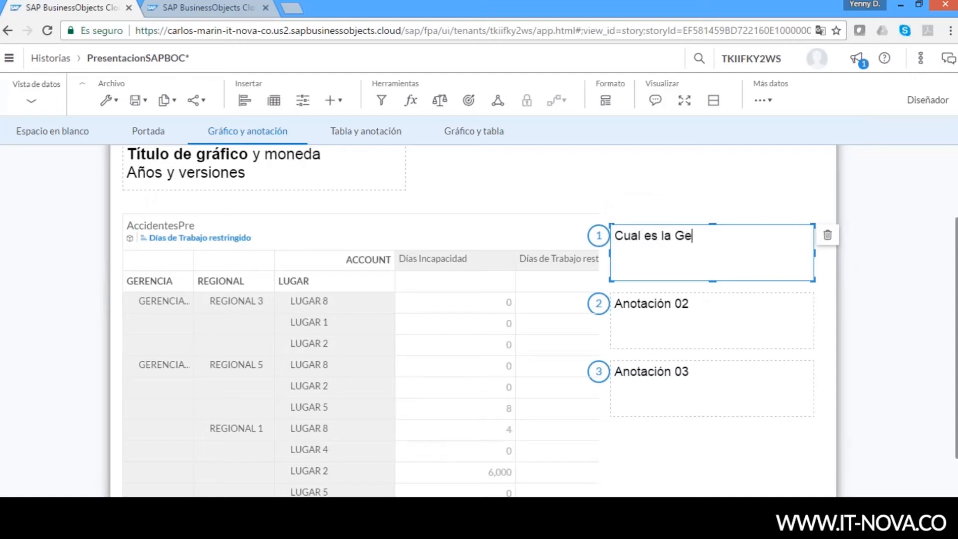
{"action": "type", "text": "rencia con mas a"}
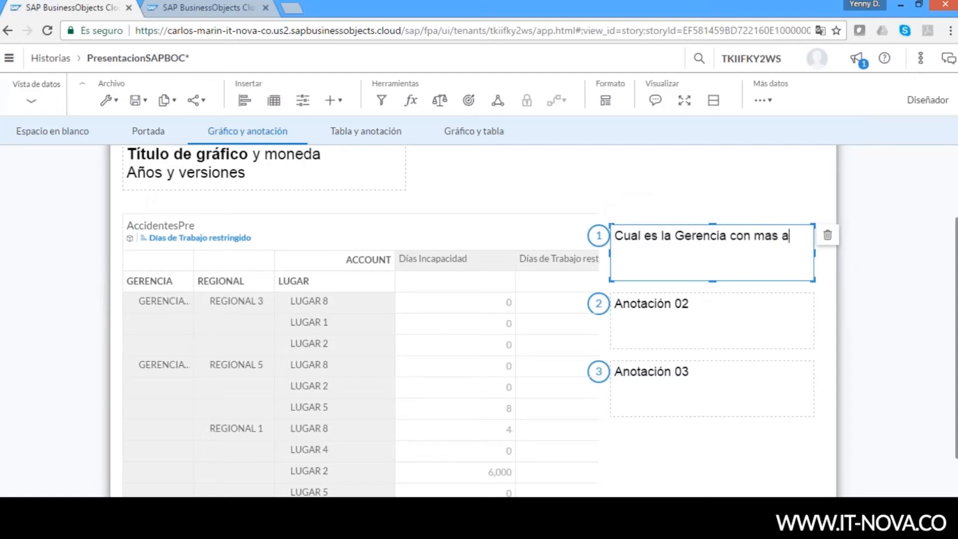
{"action": "type", "text": "ccidentes repo"}
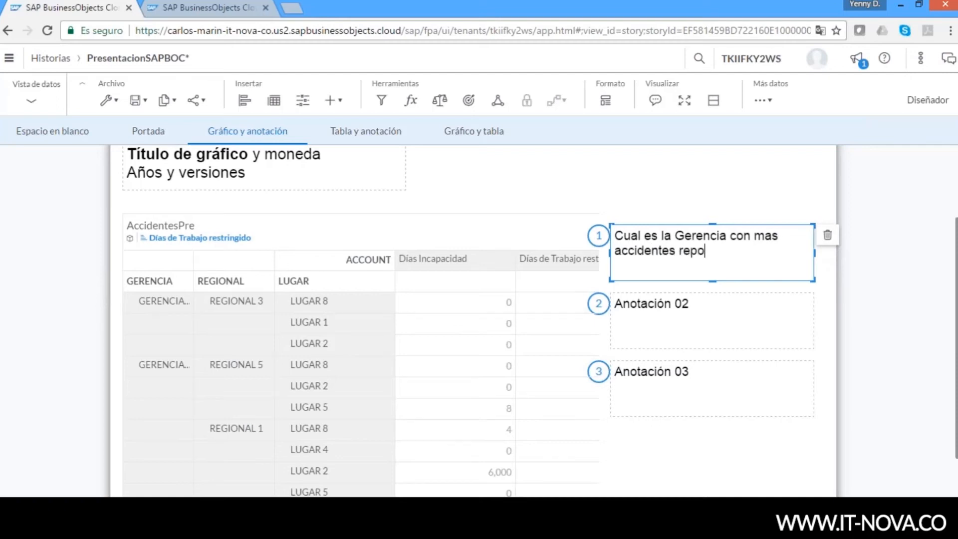
{"action": "type", "text": "rtados?"}
Add a chart to the chart placeholder on the Gráfico y tabla page and set its type to Barra/columna apilada
{"action": "left_click", "coordinate": [374, 139]}
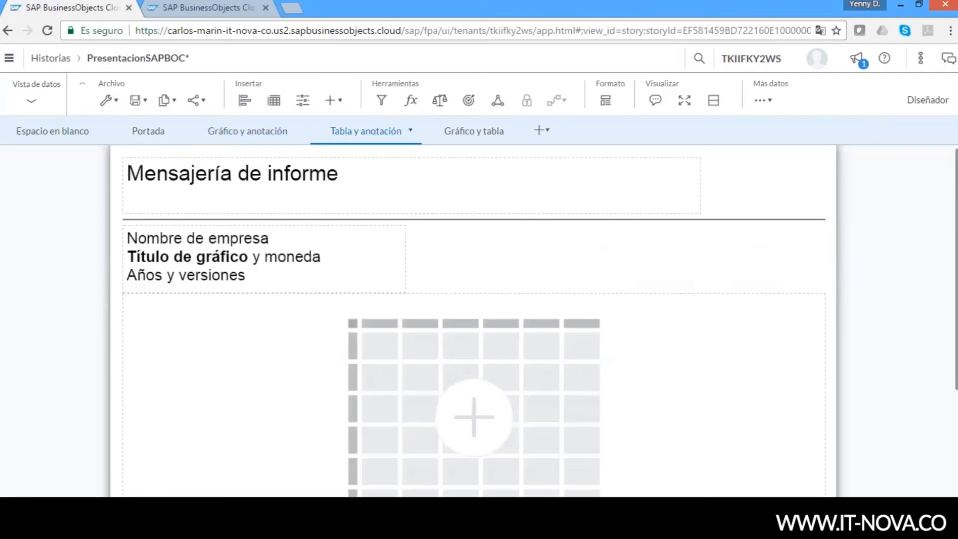
{"action": "left_click", "coordinate": [468, 132]}
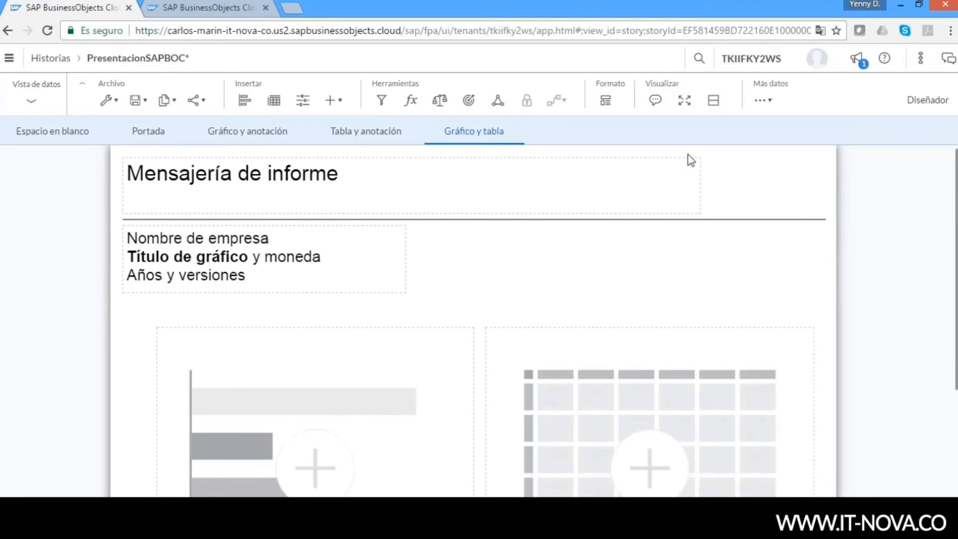
{"action": "scroll", "coordinate": [900, 339], "scroll_direction": "down", "scroll_amount": 2}
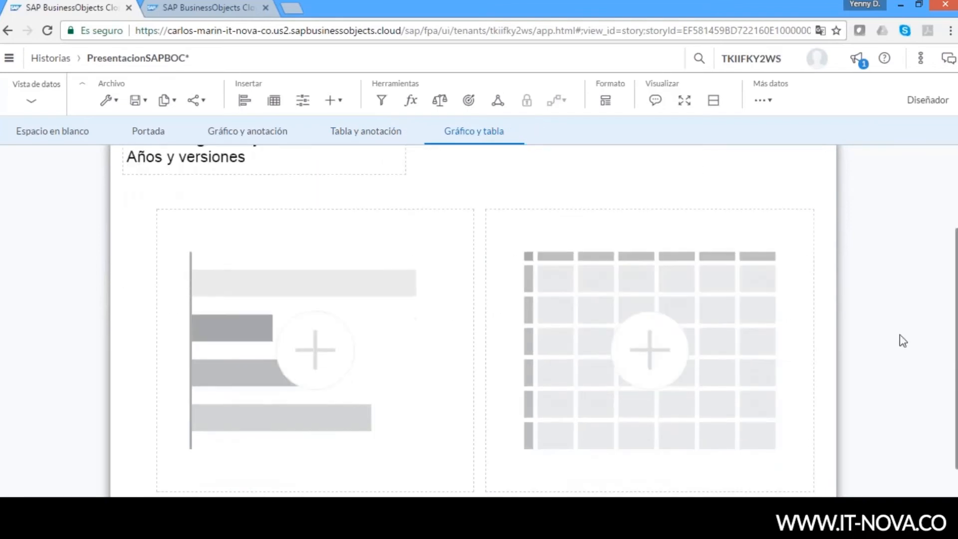
{"action": "left_click", "coordinate": [305, 324]}
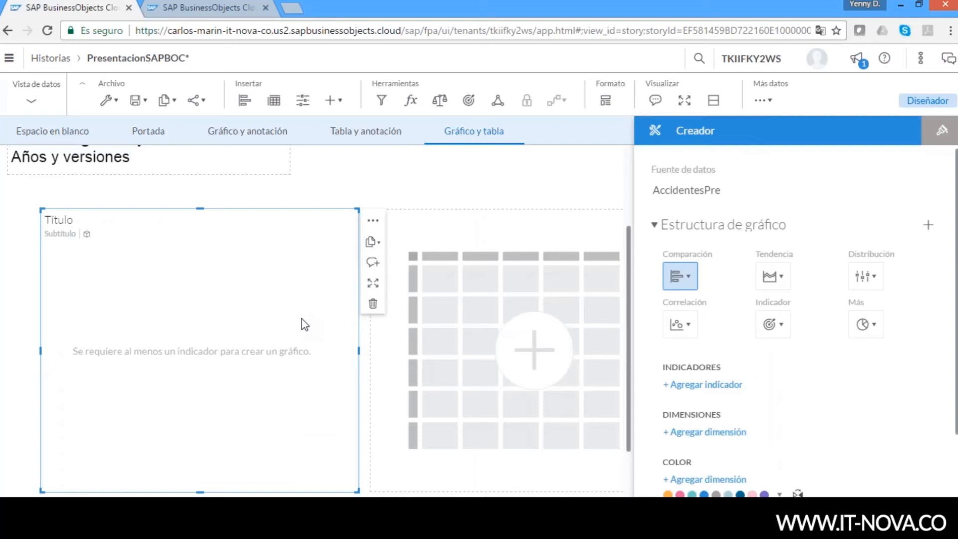
{"action": "left_click", "coordinate": [684, 280]}
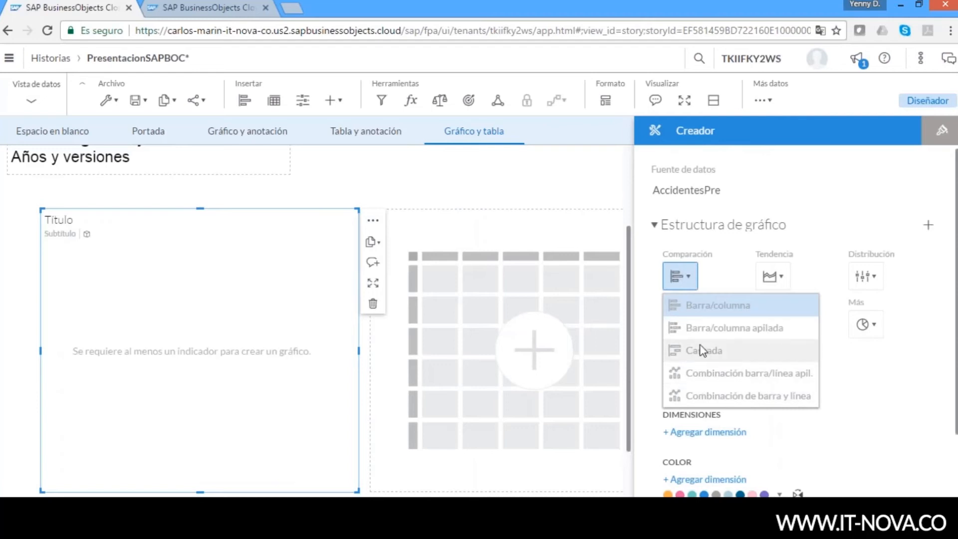
{"action": "left_click", "coordinate": [708, 328]}
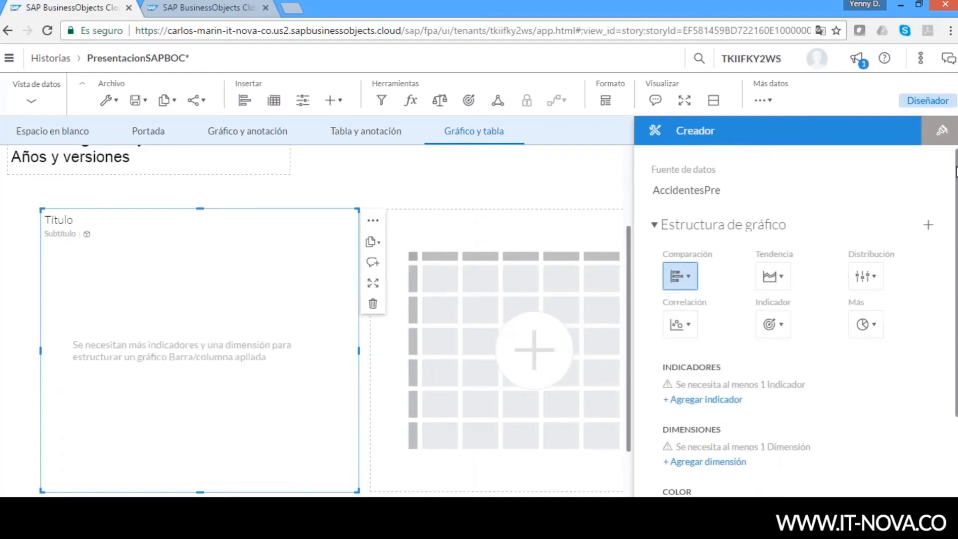
{"action": "scroll", "coordinate": [704, 218], "scroll_direction": "down", "scroll_amount": 2}
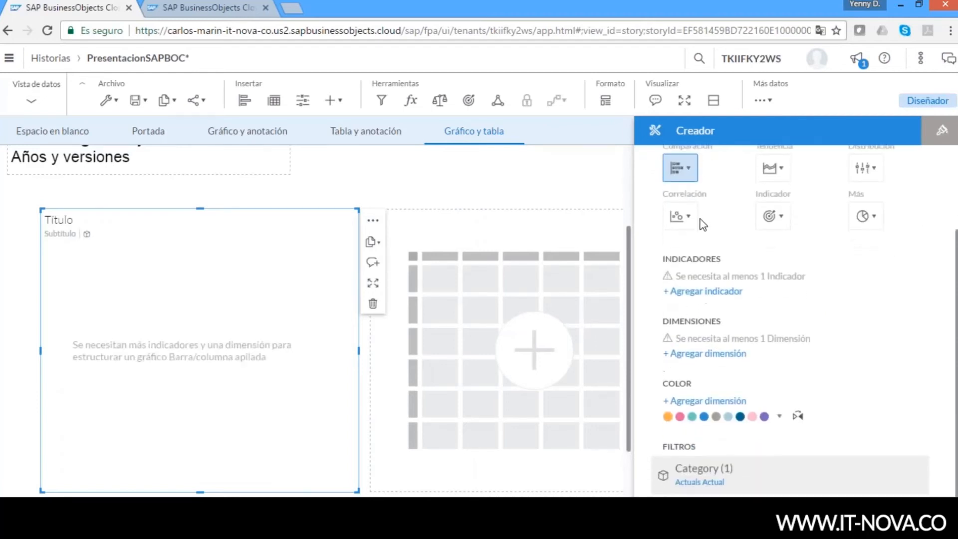
{"action": "left_click", "coordinate": [705, 290]}
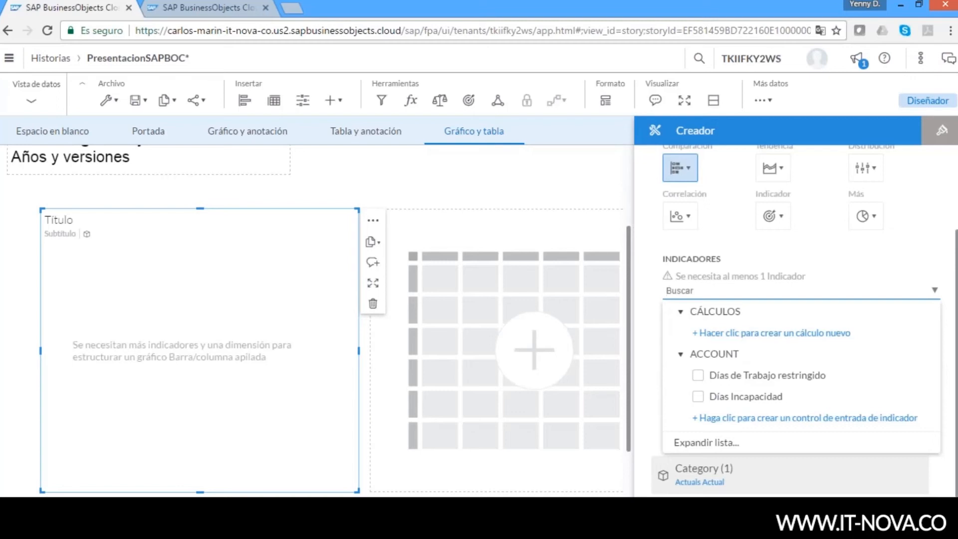
{"action": "left_click", "coordinate": [743, 340]}
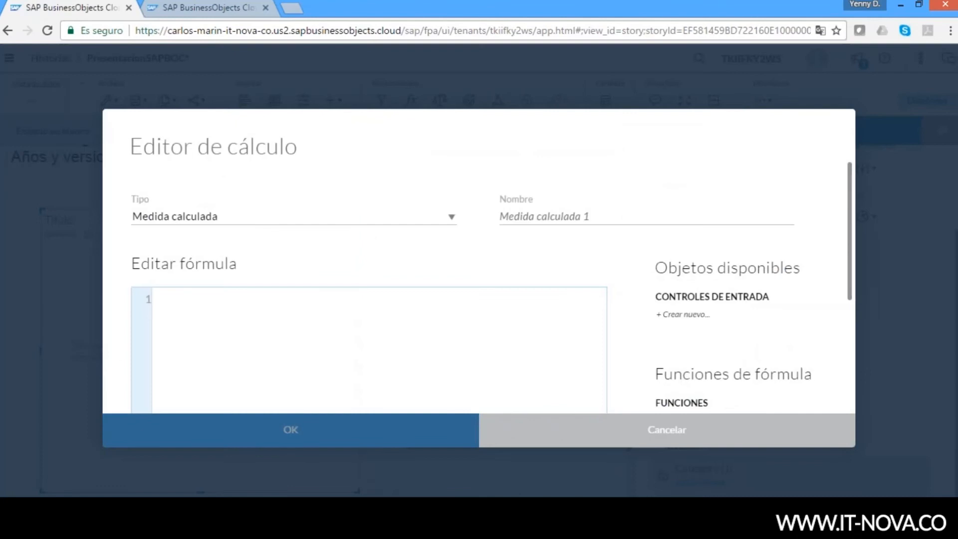
{"action": "left_click", "coordinate": [669, 440]}
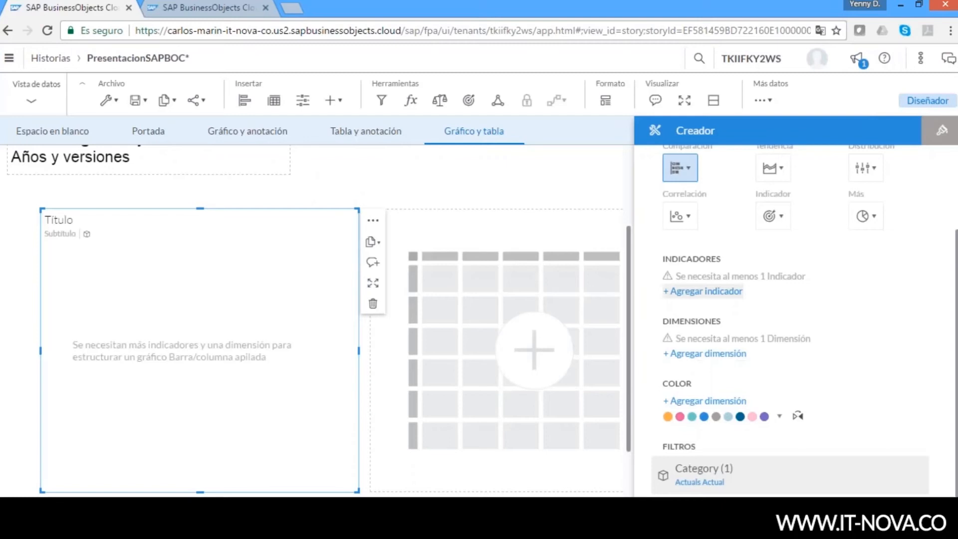
Start a new calculation for the chart's indicator, with type Agregación and the name "NroAccidentes"
{"action": "left_click", "coordinate": [701, 292]}
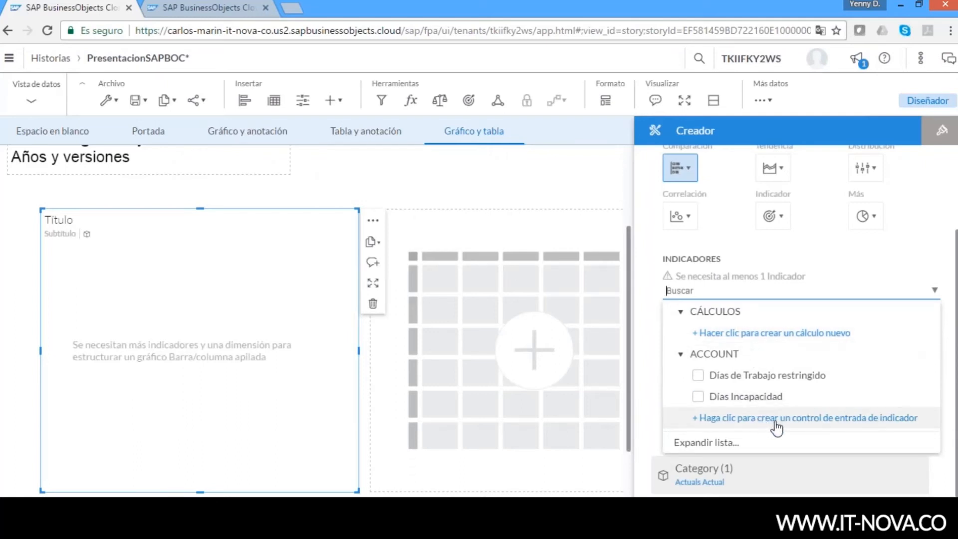
{"action": "left_click", "coordinate": [749, 334]}
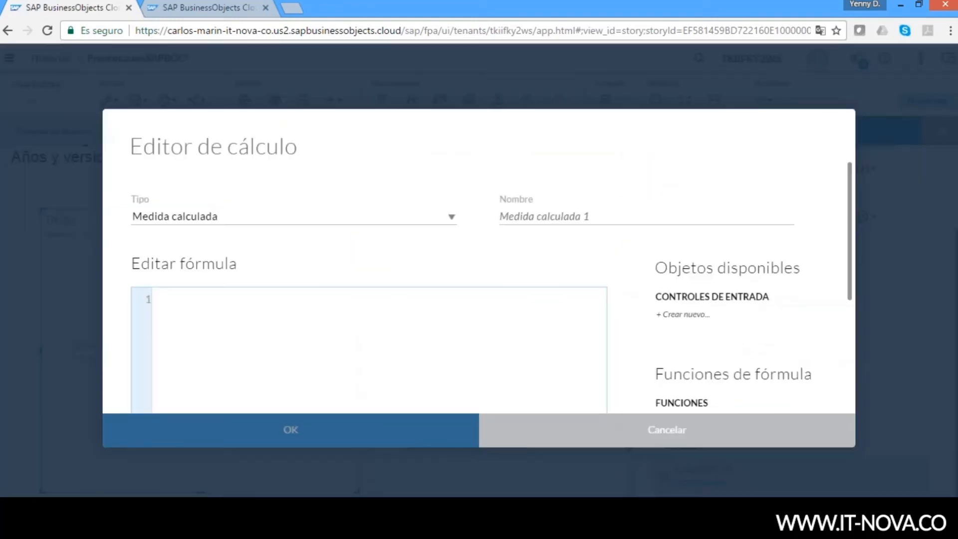
{"action": "left_click", "coordinate": [450, 218]}
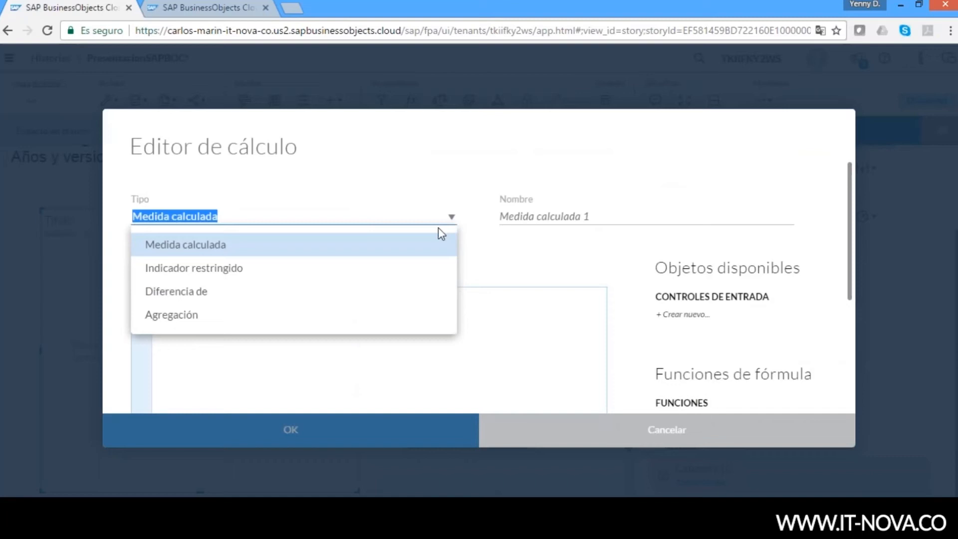
{"action": "left_click", "coordinate": [228, 321]}
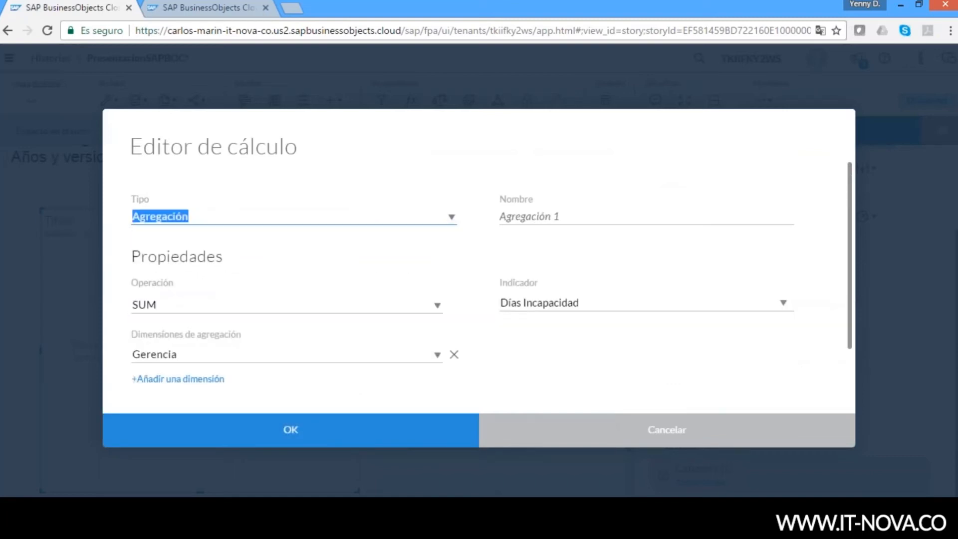
{"action": "left_click", "coordinate": [576, 222]}
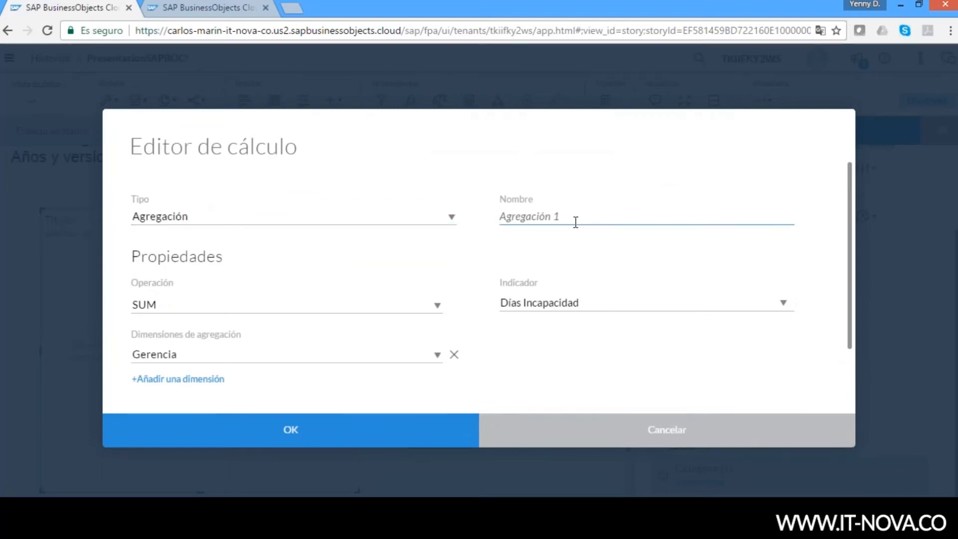
{"action": "type", "text": "NroAccidentes"}
Set the NroAccidentes calculation's operation to RECUENTO DE DIMENSIONES with Nro Reg. as its aggregation dimension, and save the calculation
{"action": "left_click", "coordinate": [437, 304]}
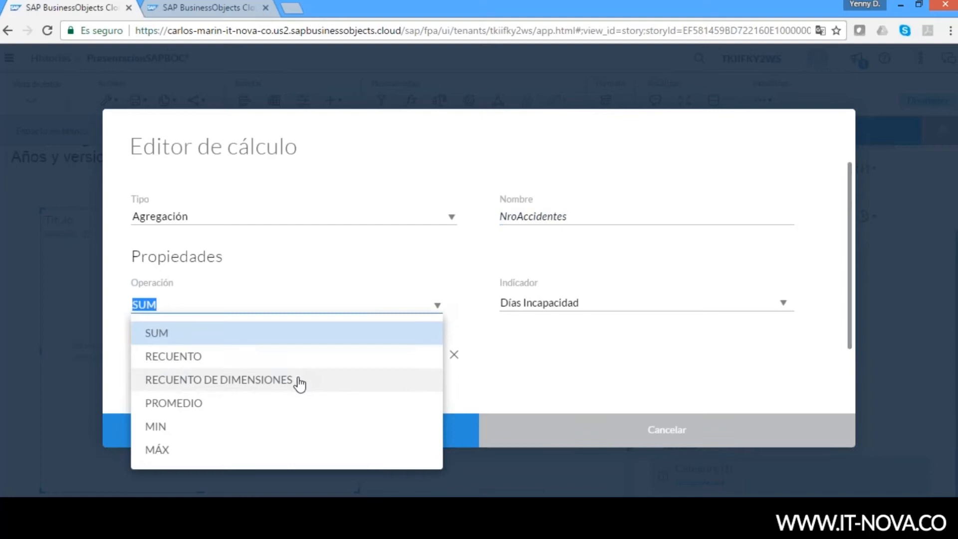
{"action": "left_click", "coordinate": [280, 380]}
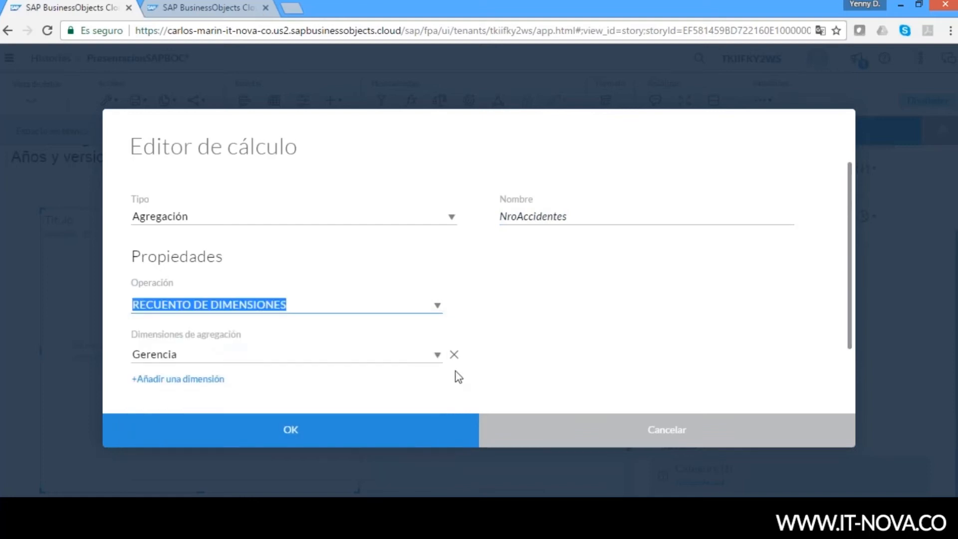
{"action": "left_click", "coordinate": [437, 355]}
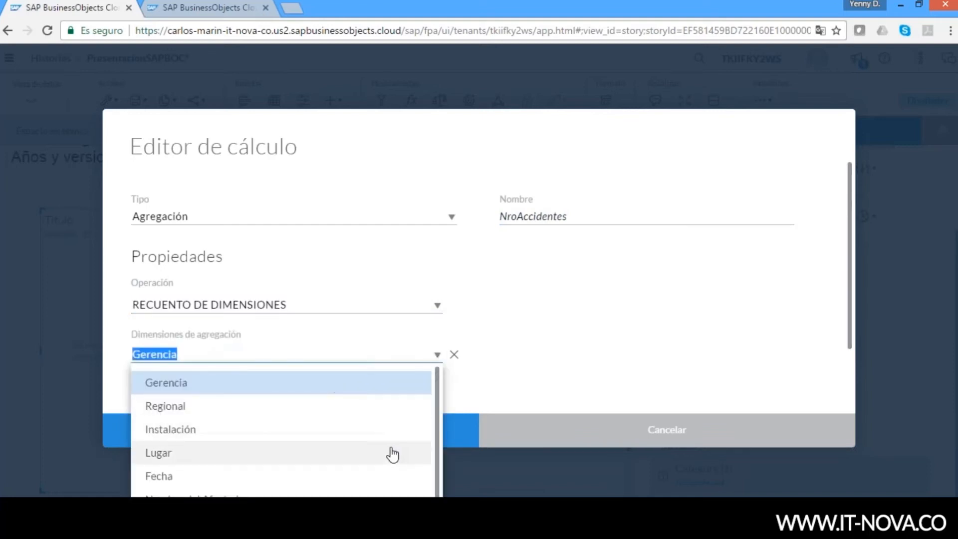
{"action": "left_click_drag", "start_coordinate": [435, 414], "coordinate": [439, 497]}
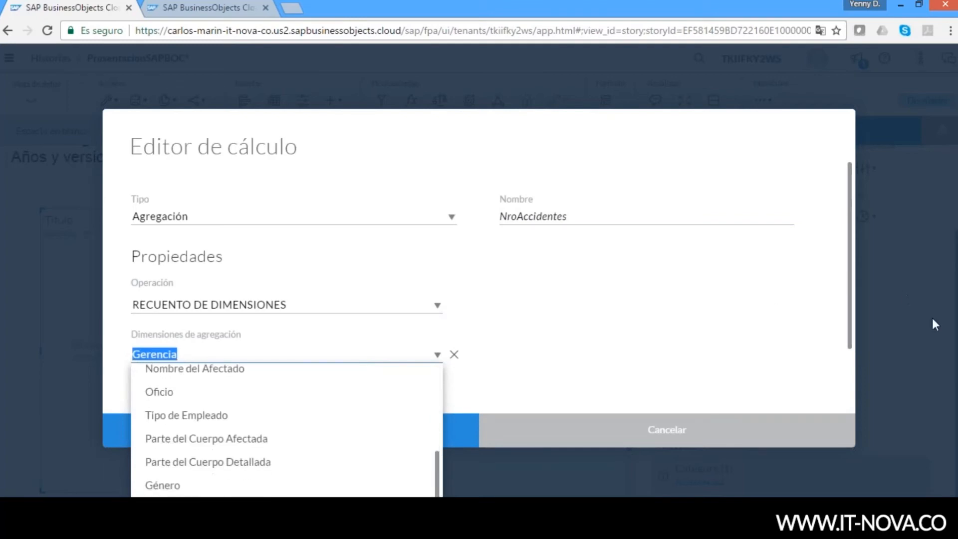
{"action": "left_click_drag", "start_coordinate": [849, 266], "coordinate": [845, 316]}
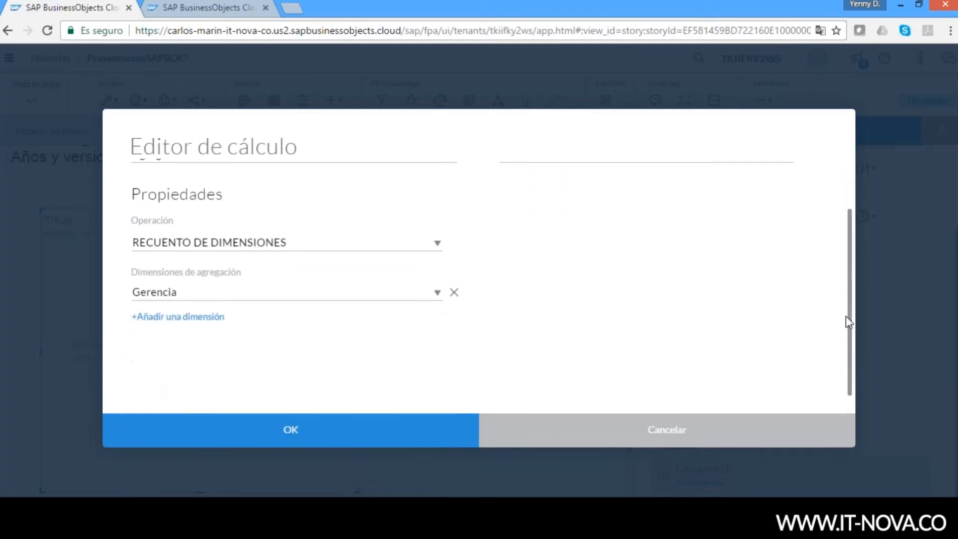
{"action": "left_click", "coordinate": [437, 294]}
{"action": "left_click_drag", "start_coordinate": [435, 310], "coordinate": [438, 354]}
{"action": "scroll", "coordinate": [438, 354], "scroll_direction": "down", "scroll_amount": 1}
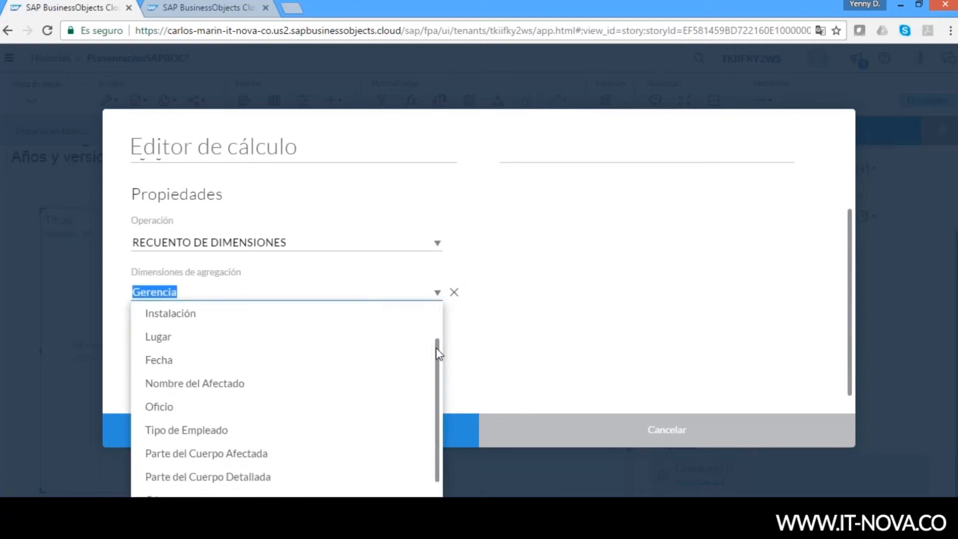
{"action": "scroll", "coordinate": [439, 357], "scroll_direction": "down", "scroll_amount": 3}
{"action": "left_click", "coordinate": [192, 491]}
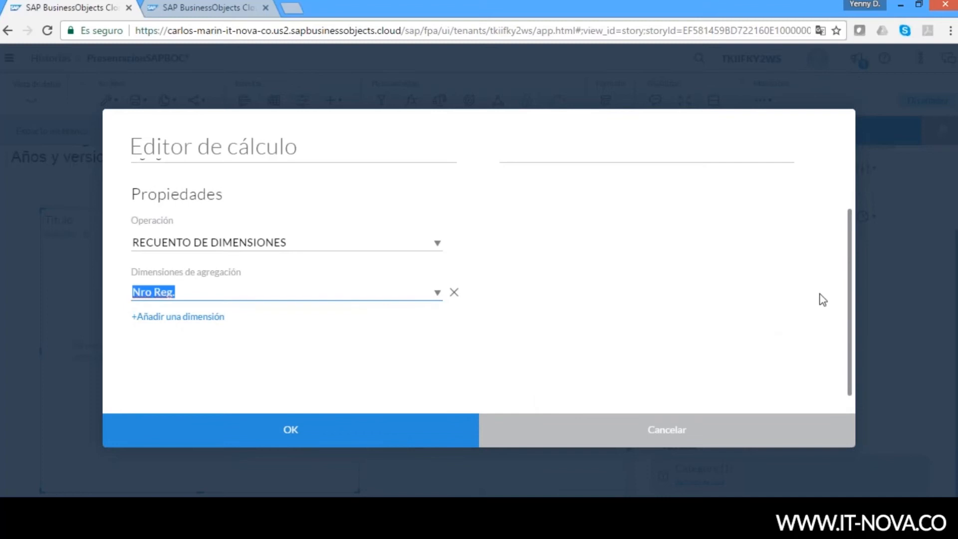
{"action": "mouse_move", "coordinate": [848, 300]}
{"action": "left_mouse_down"}
{"action": "mouse_move", "coordinate": [852, 261]}
{"action": "mouse_move", "coordinate": [855, 303]}
{"action": "left_mouse_up"}
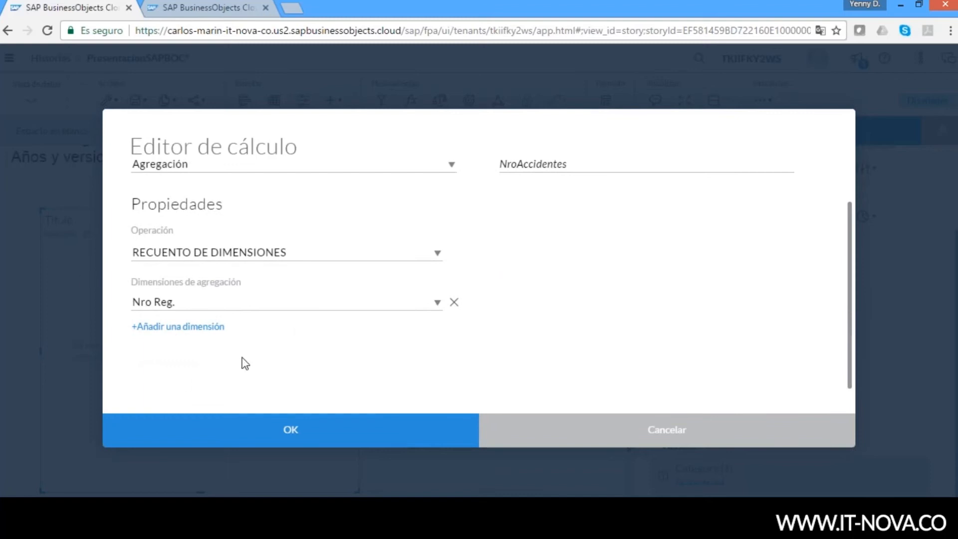
{"action": "left_click", "coordinate": [232, 435]}
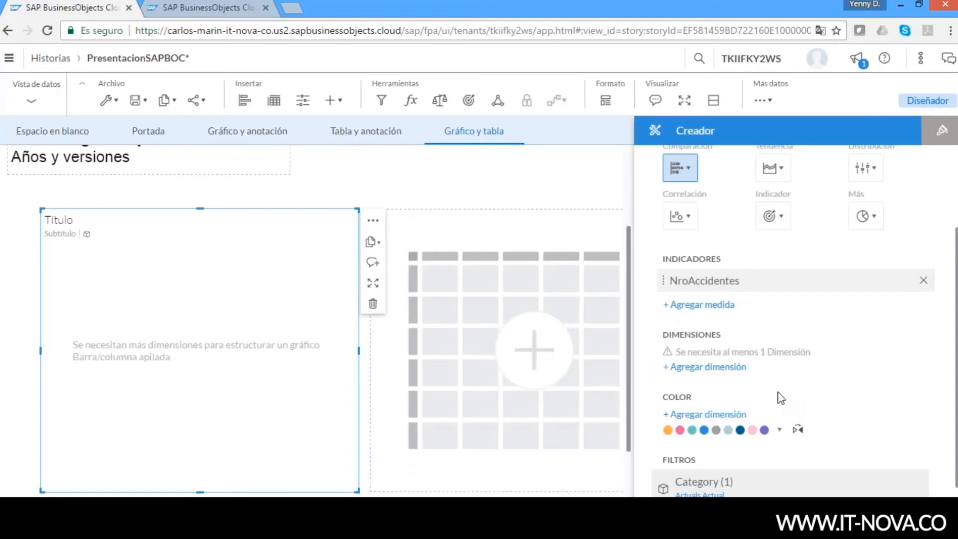
Add Gerencia as the dimension of the NroAccidentes chart
{"action": "left_click", "coordinate": [708, 368]}
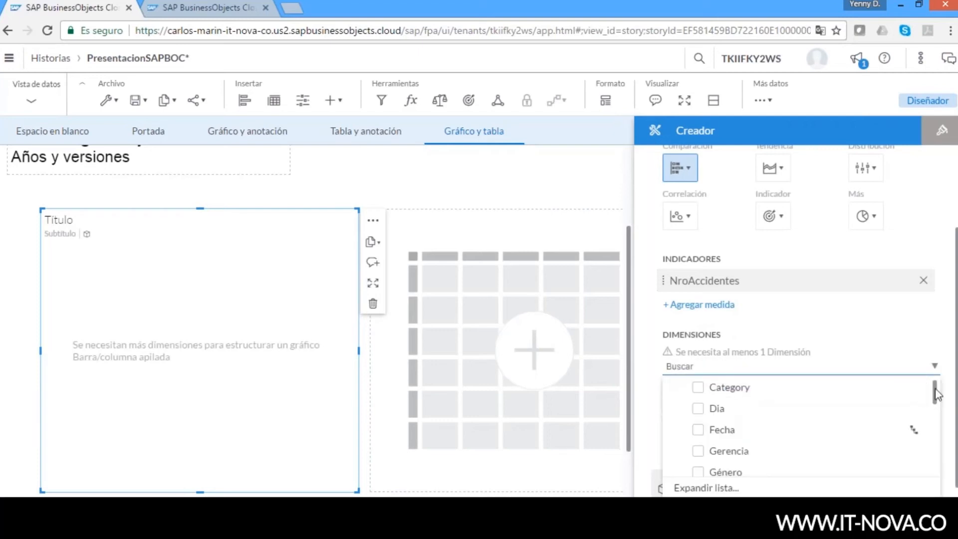
{"action": "left_click_drag", "start_coordinate": [936, 395], "coordinate": [944, 494]}
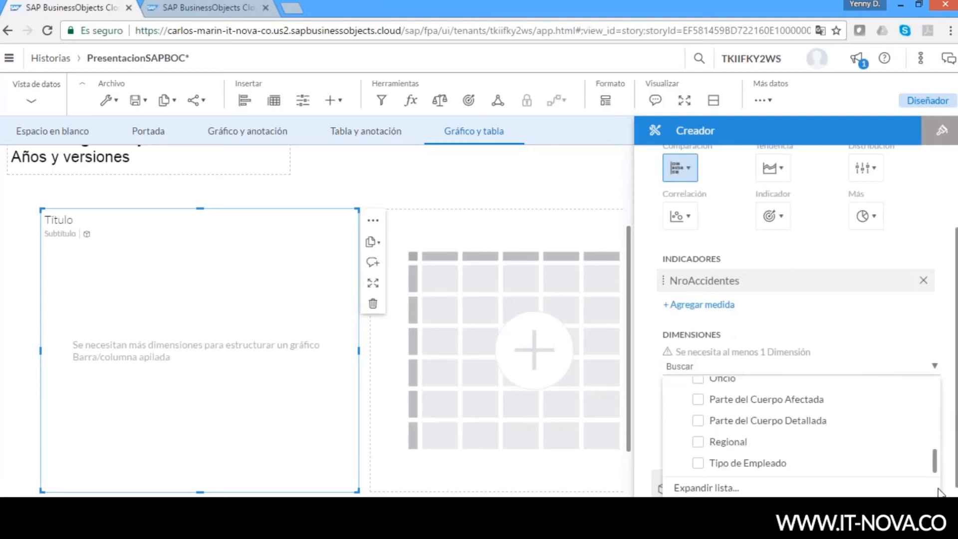
{"action": "left_click", "coordinate": [933, 487]}
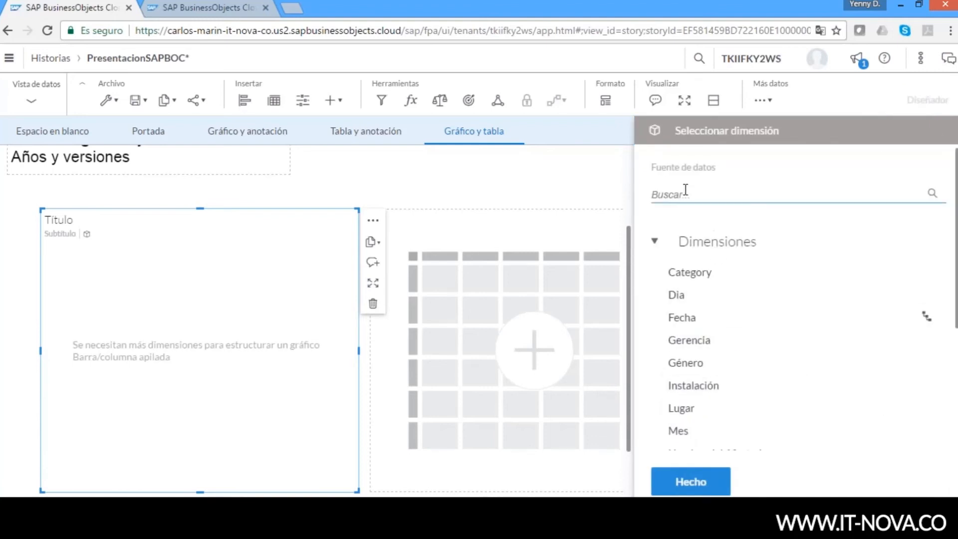
{"action": "left_click", "coordinate": [698, 340]}
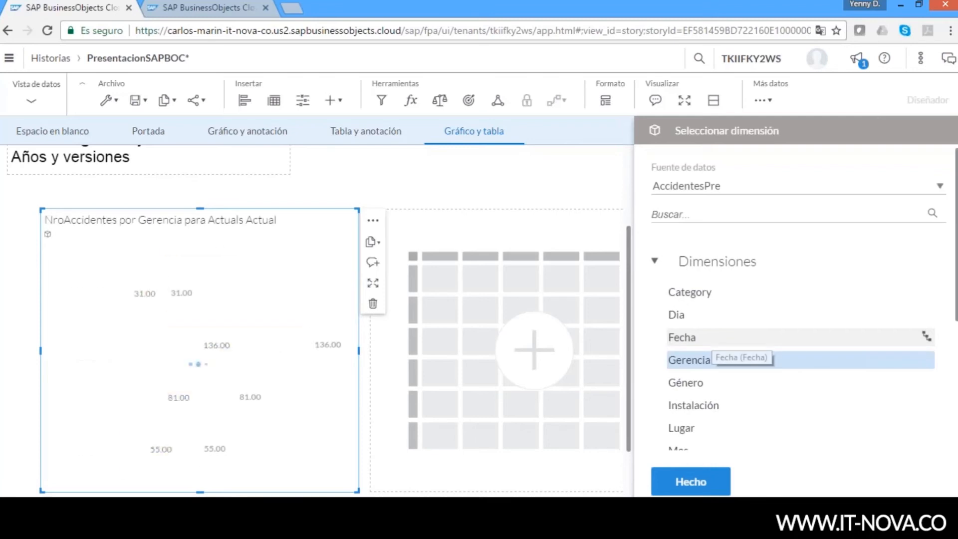
{"action": "left_click", "coordinate": [690, 481]}
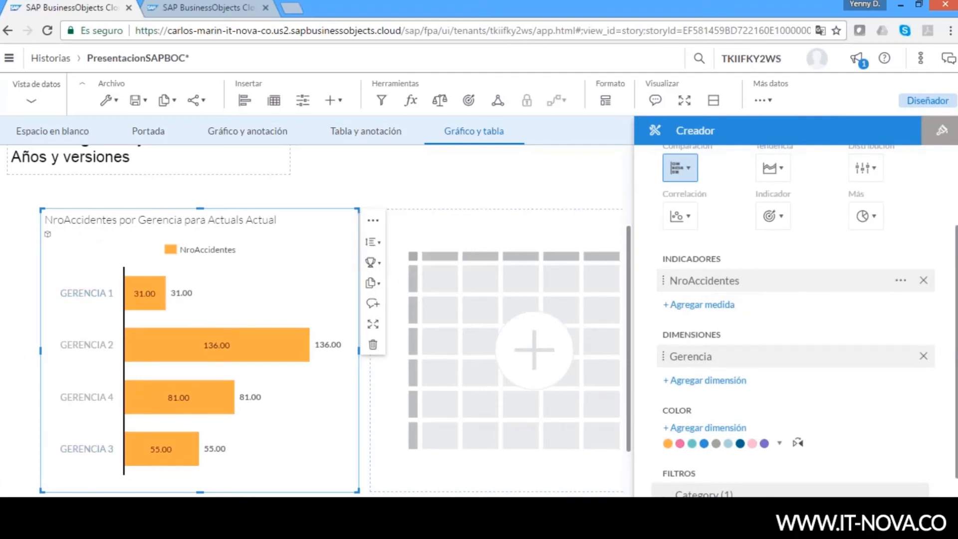
Format the chart's NroAccidentes indicator with 0 decimal places
{"action": "left_click", "coordinate": [900, 280]}
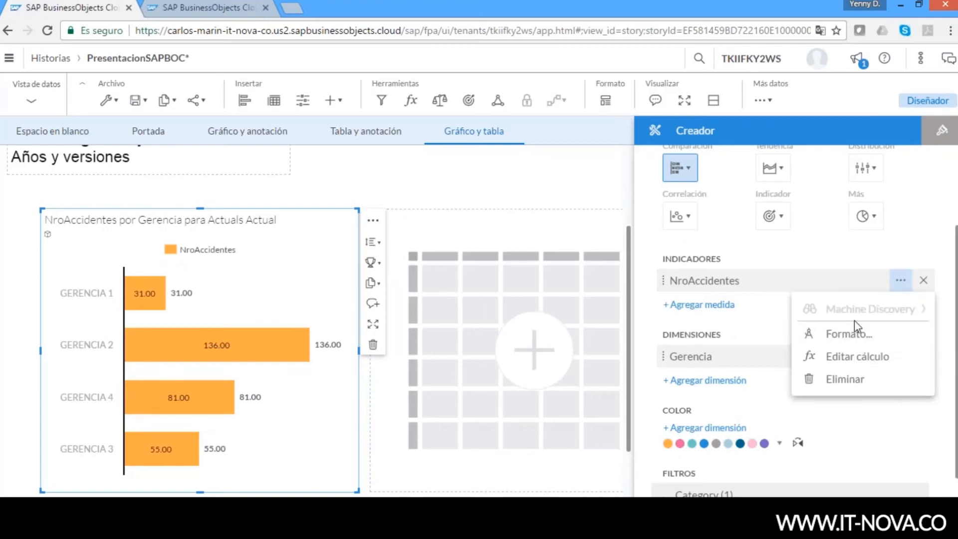
{"action": "left_click", "coordinate": [850, 335]}
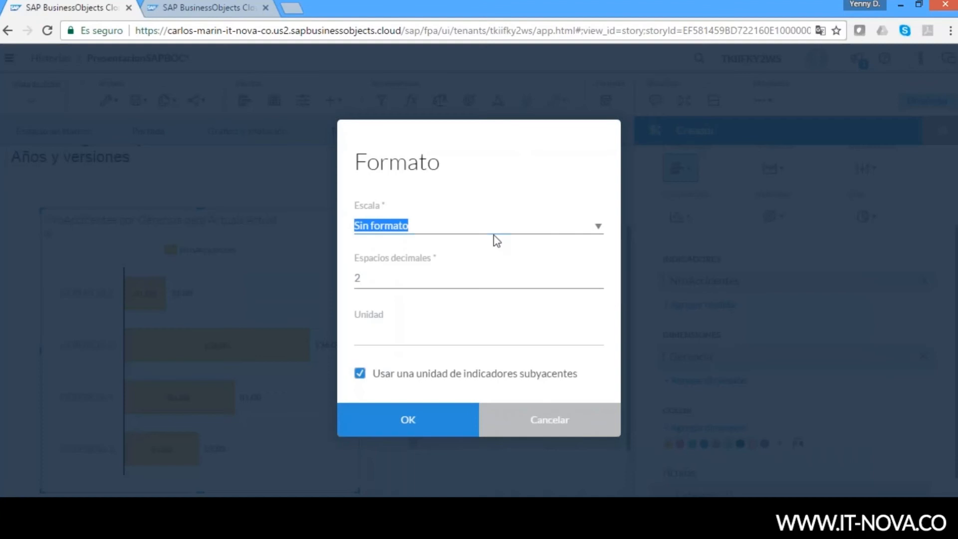
{"action": "double_click", "coordinate": [400, 270]}
{"action": "double_click", "coordinate": [390, 277]}
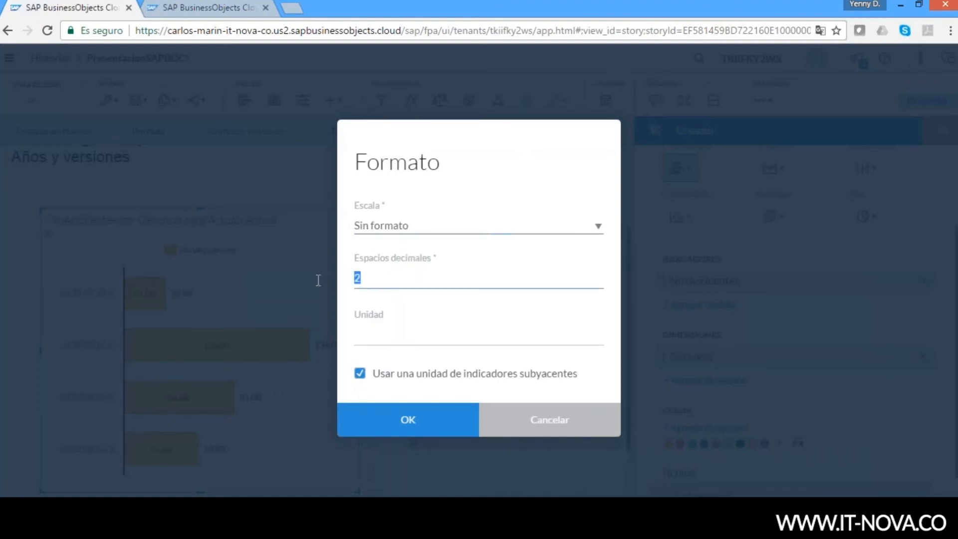
{"action": "type", "text": "0"}
{"action": "left_click", "coordinate": [398, 433]}
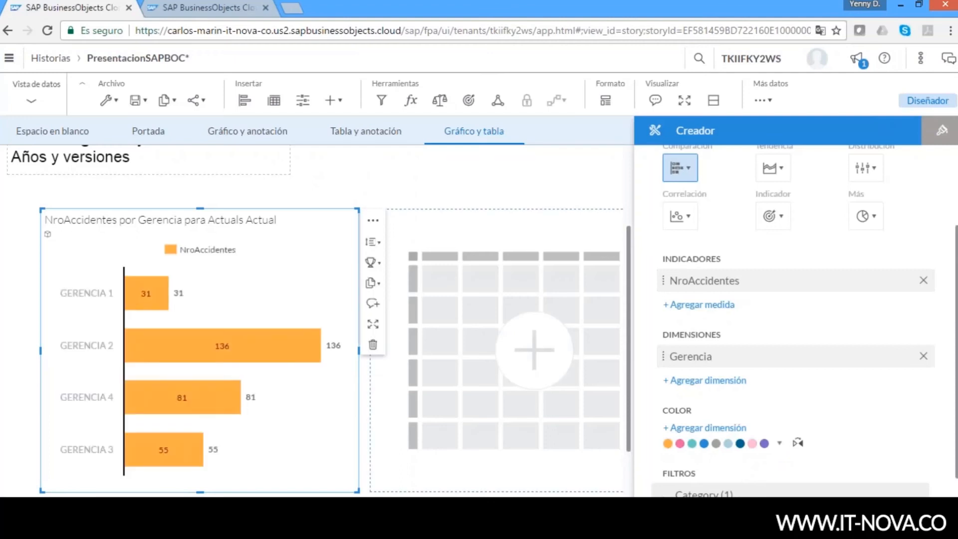
Sort the chart's bars by NroAccidentes from highest to lowest (Superior a inferior)
{"action": "mouse_move", "coordinate": [211, 345]}
{"action": "left_click", "coordinate": [375, 245]}
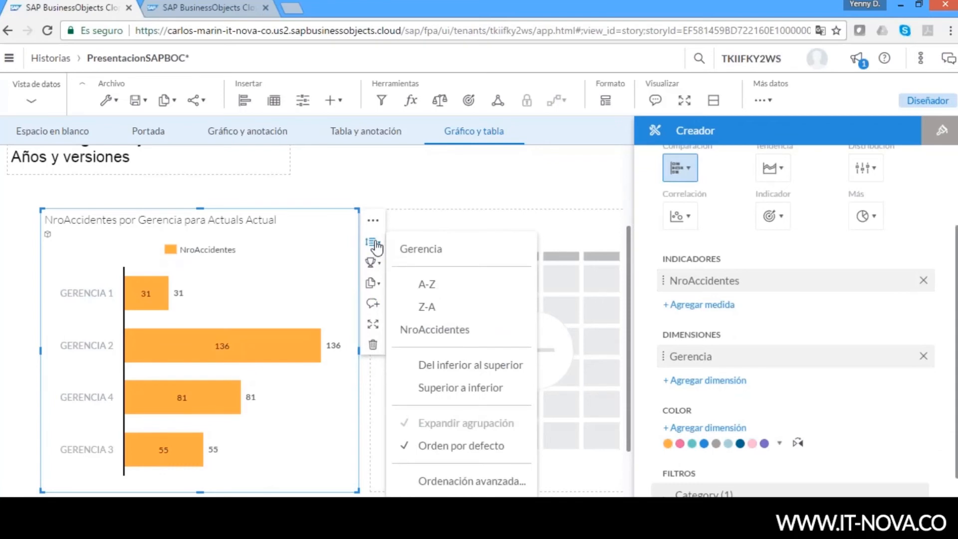
{"action": "left_click", "coordinate": [442, 388]}
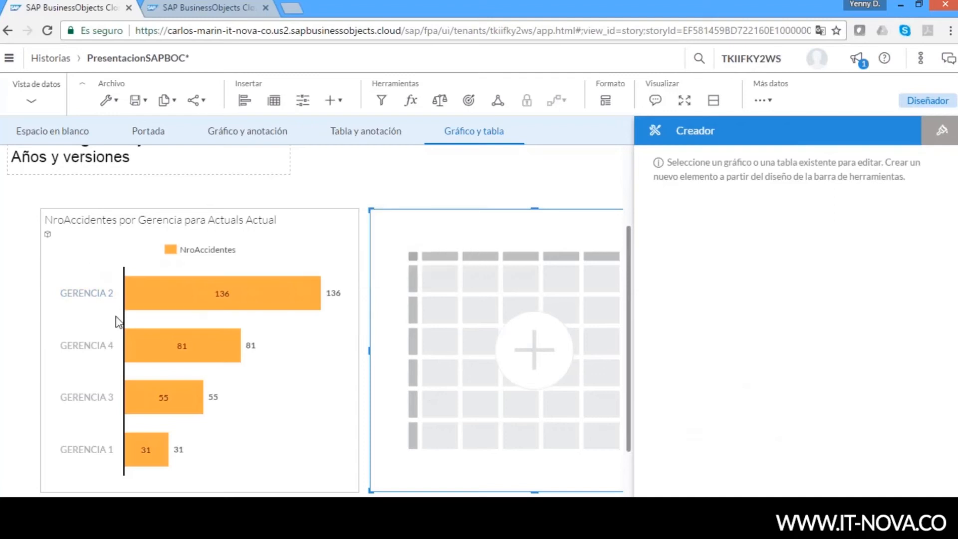
Add Regional as the color dimension of the NroAccidentes chart
{"action": "left_click", "coordinate": [318, 389]}
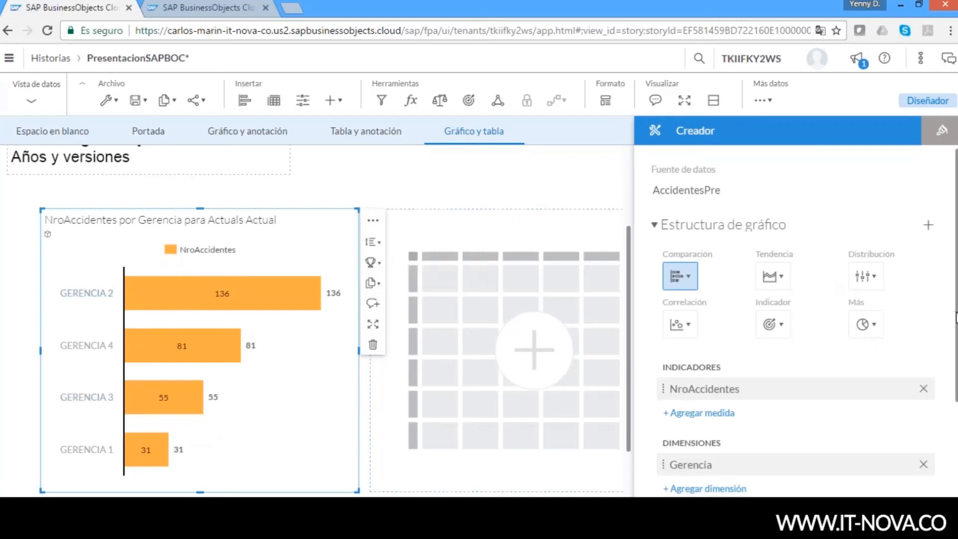
{"action": "scroll", "coordinate": [956, 320], "scroll_direction": "down", "scroll_amount": 3}
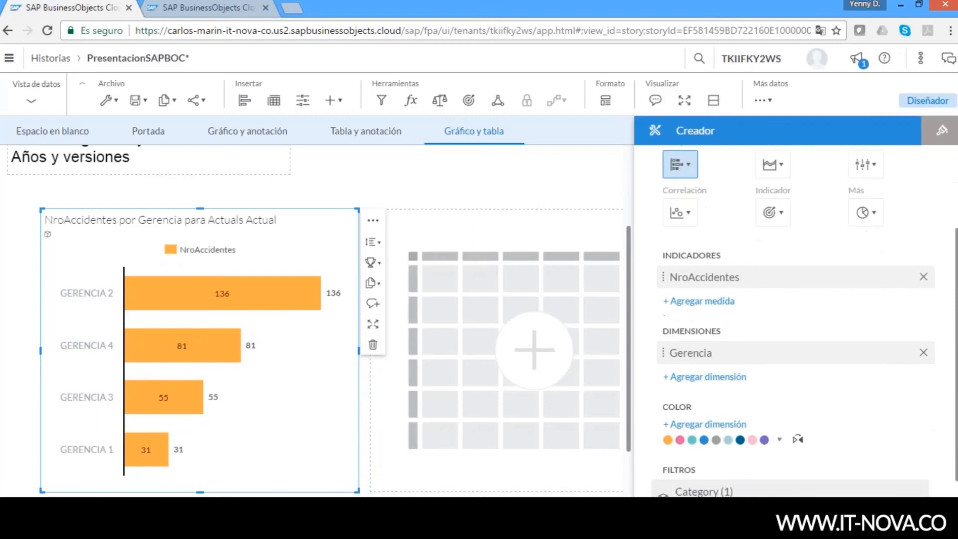
{"action": "left_click", "coordinate": [718, 424]}
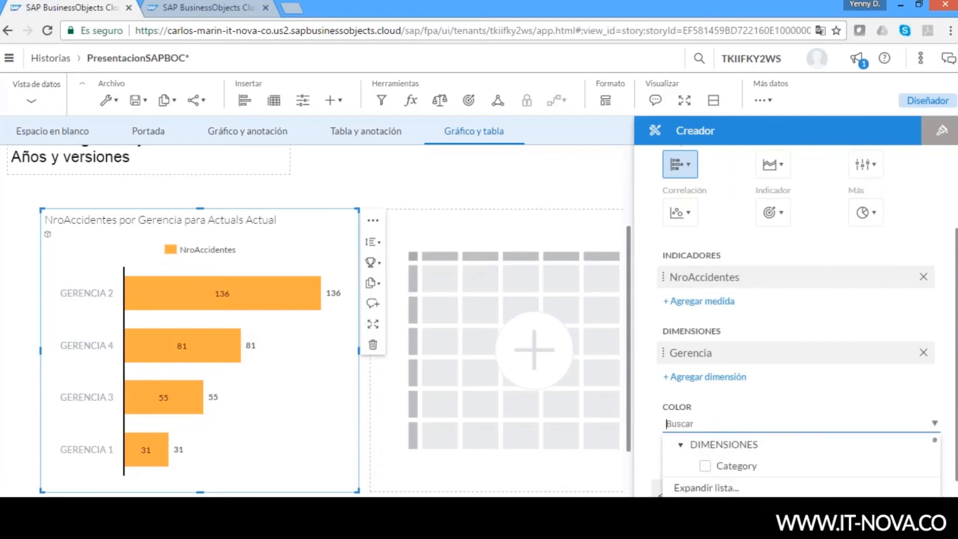
{"action": "left_click", "coordinate": [943, 437]}
{"action": "left_click", "coordinate": [724, 425]}
{"action": "left_click_drag", "start_coordinate": [936, 445], "coordinate": [942, 476]}
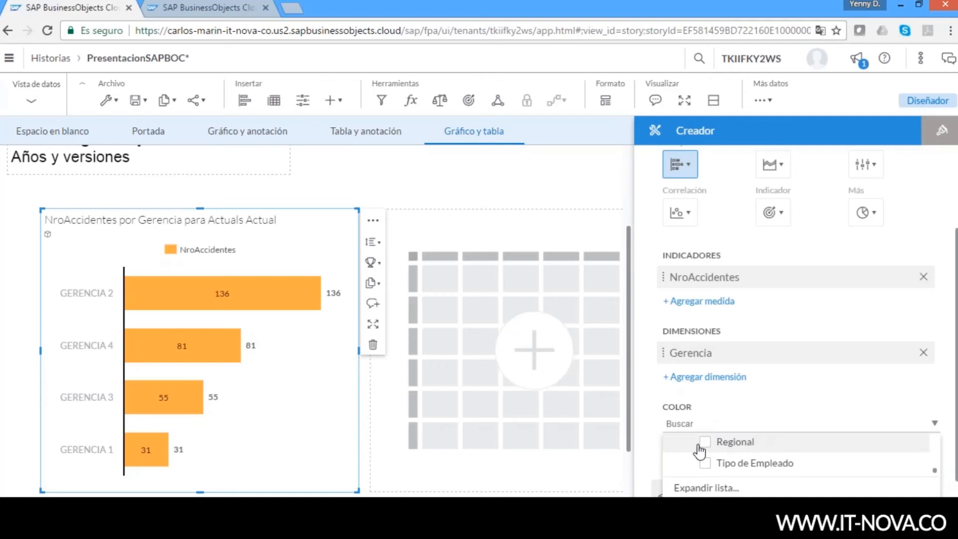
{"action": "left_click", "coordinate": [705, 444]}
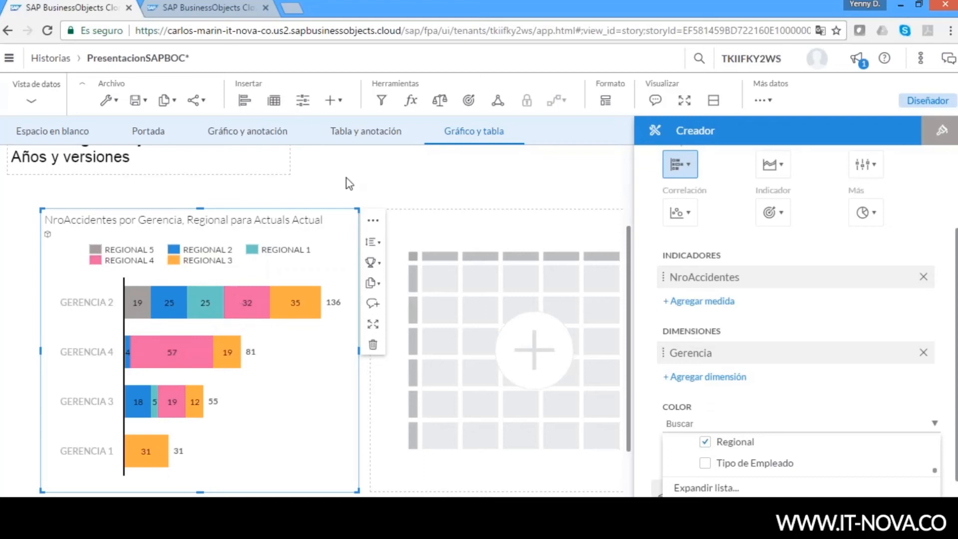
{"action": "left_click", "coordinate": [256, 210]}
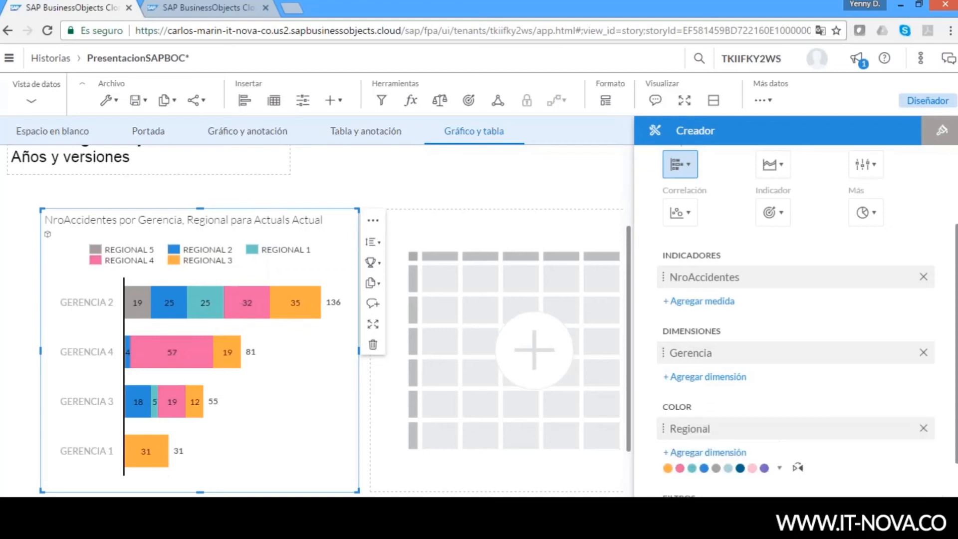
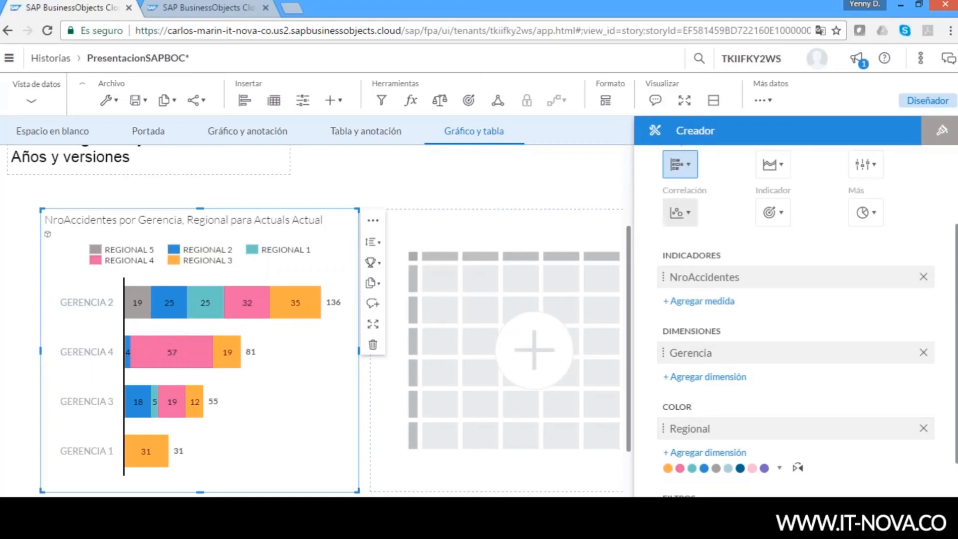
Replace the empty table placeholder with a new chart aligned beside the NroAccidentes chart
{"action": "left_click", "coordinate": [562, 257]}
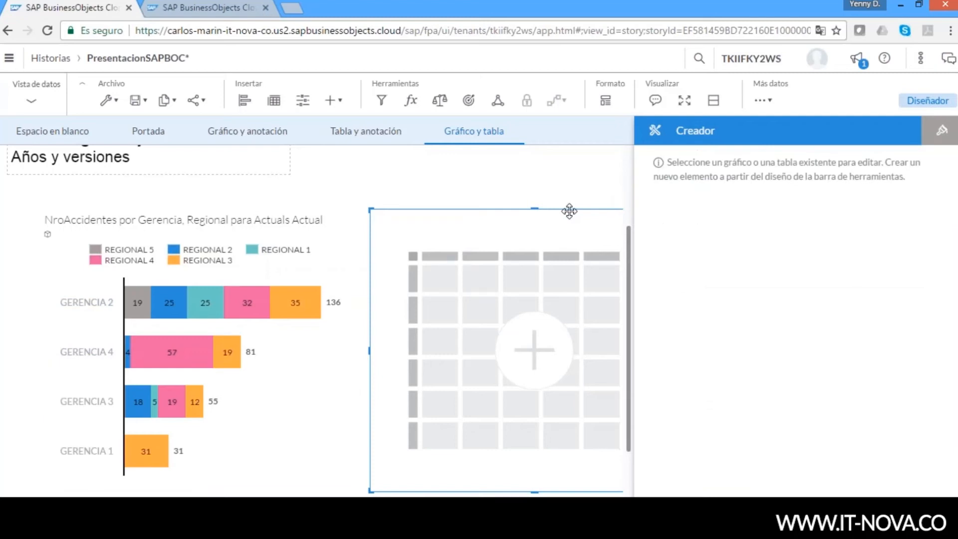
{"action": "key", "text": "Delete"}
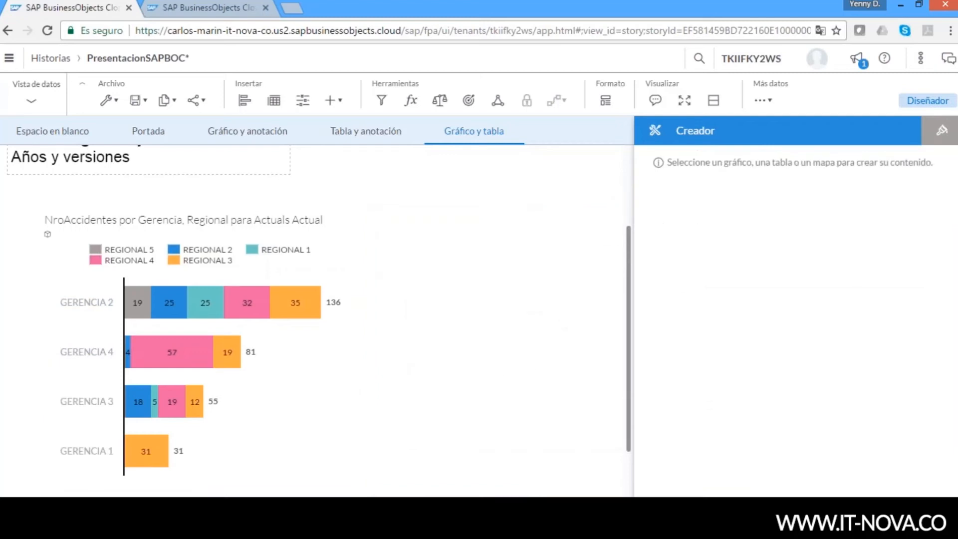
{"action": "left_click", "coordinate": [244, 102]}
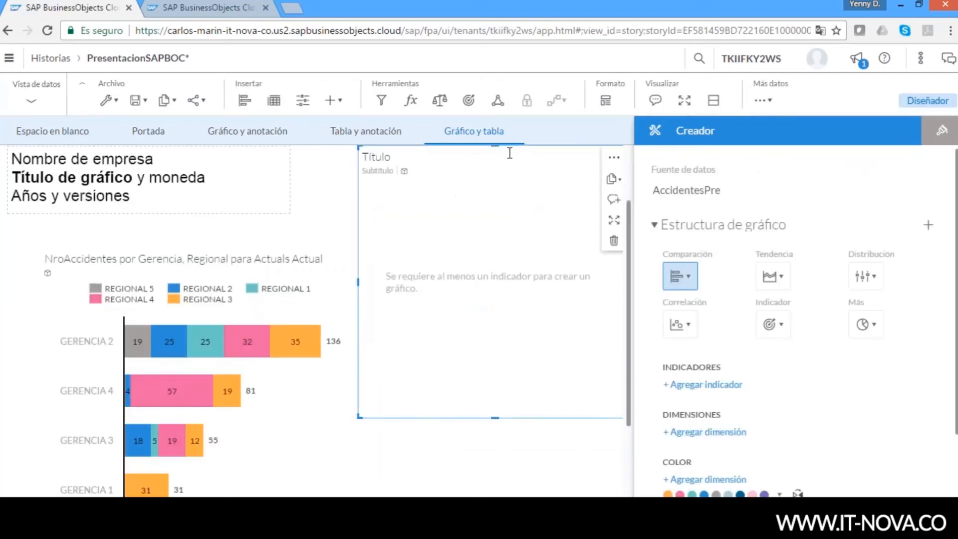
{"action": "left_click_drag", "start_coordinate": [499, 147], "coordinate": [501, 248]}
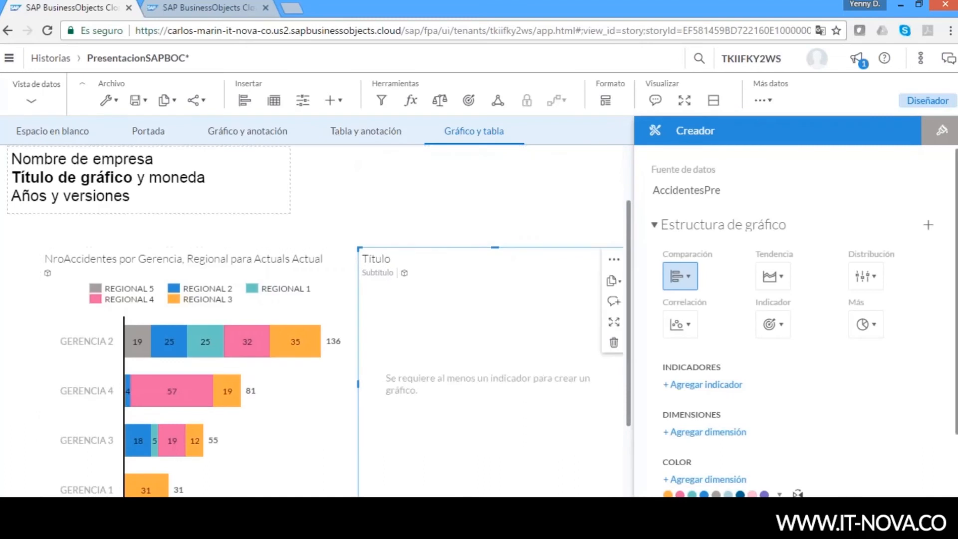
Add the indicators Días Incapacidad and Días de Trabajo restringido to the new chart
{"action": "left_click", "coordinate": [722, 389]}
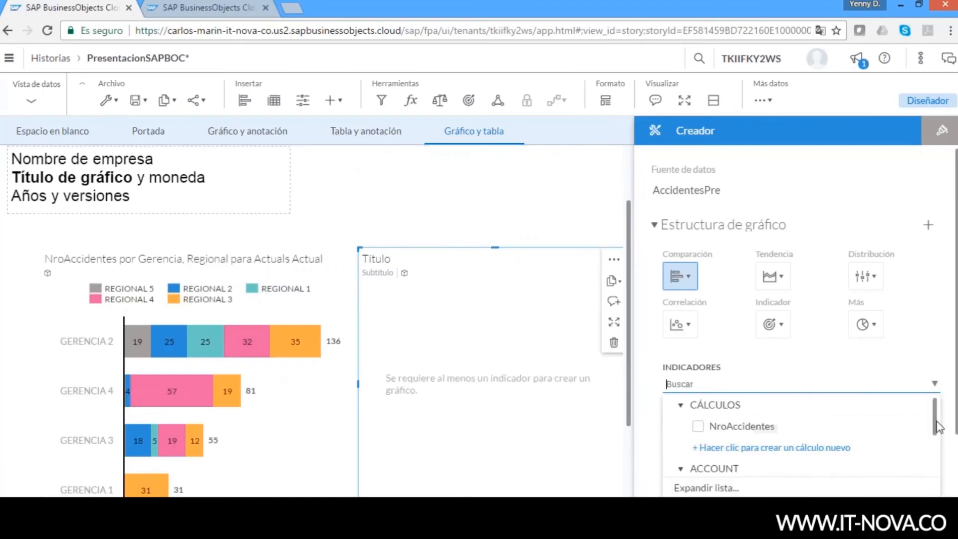
{"action": "left_click_drag", "start_coordinate": [940, 425], "coordinate": [942, 466]}
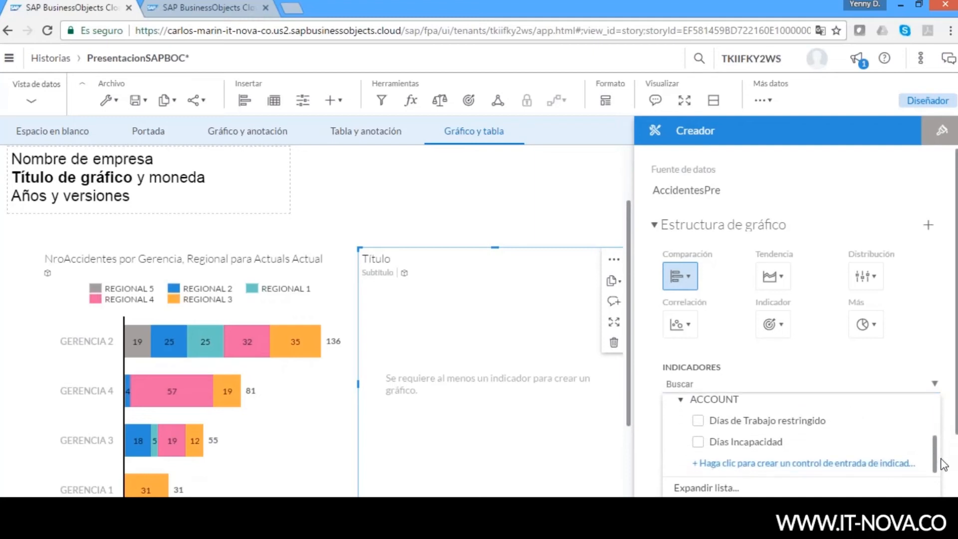
{"action": "left_click", "coordinate": [699, 441]}
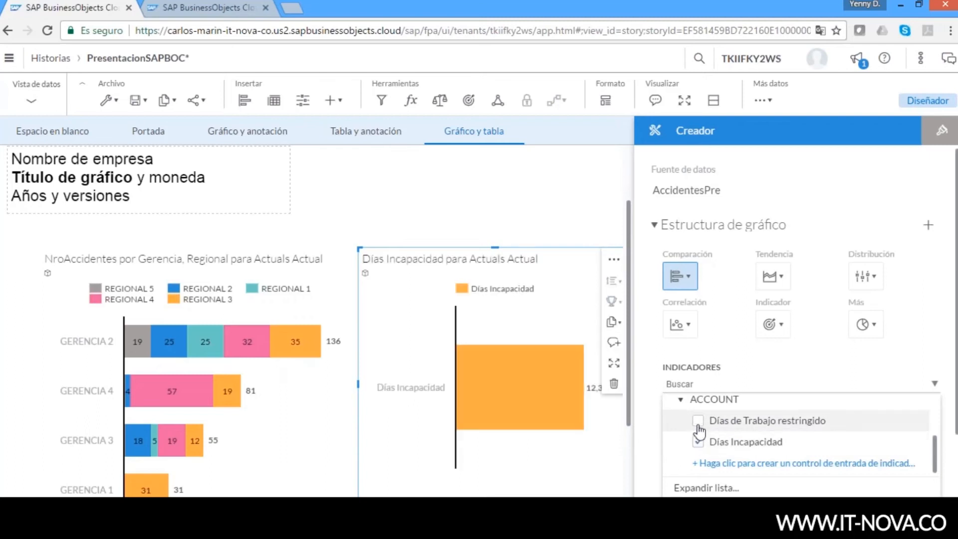
{"action": "left_click", "coordinate": [698, 421]}
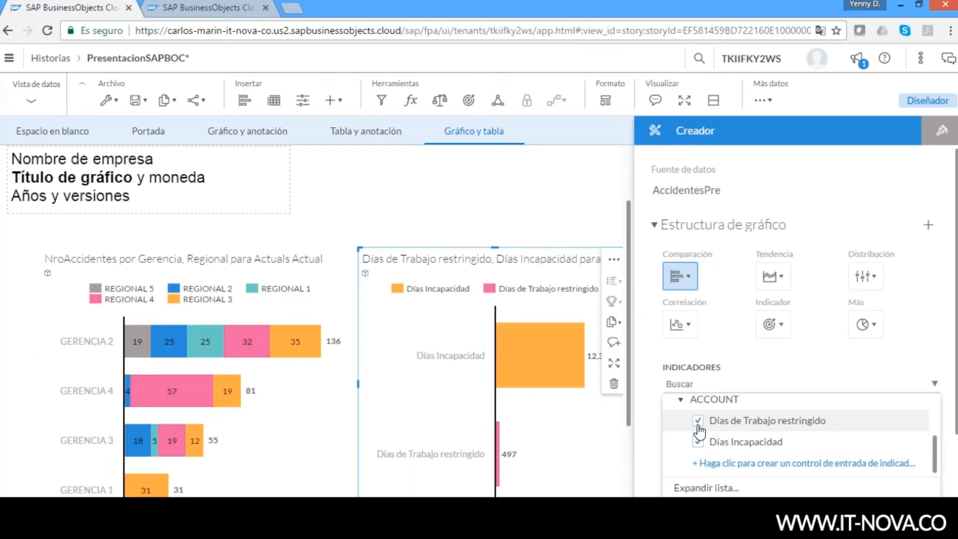
Remove the Días Incapacidad indicator from the new chart and add Oficio as its dimension
{"action": "left_click", "coordinate": [698, 441]}
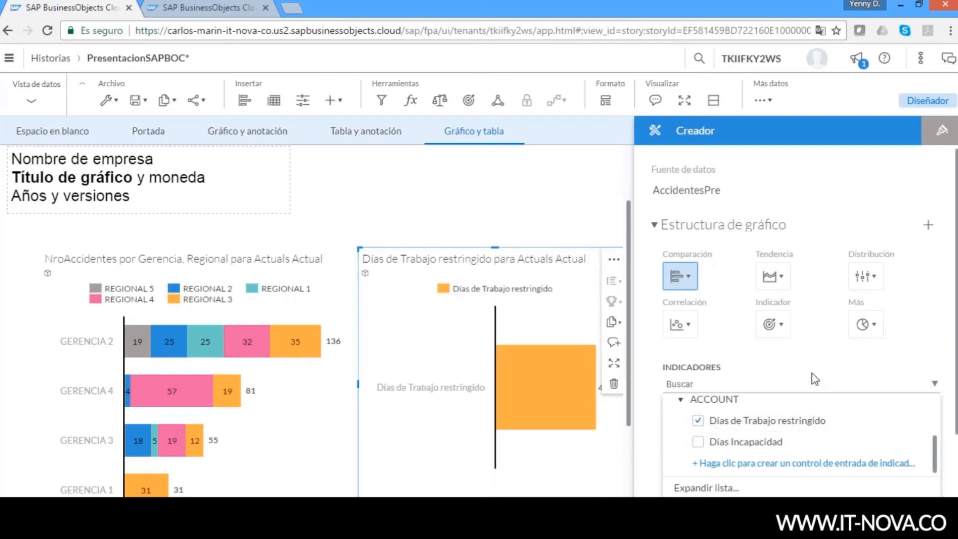
{"action": "left_click", "coordinate": [920, 361]}
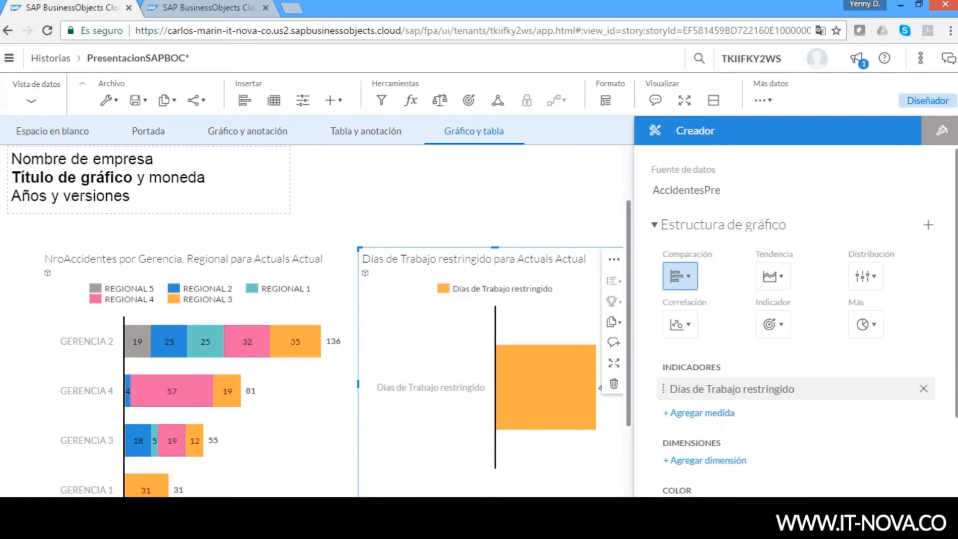
{"action": "scroll", "coordinate": [703, 409], "scroll_direction": "down", "scroll_amount": 2}
{"action": "left_click", "coordinate": [703, 399]}
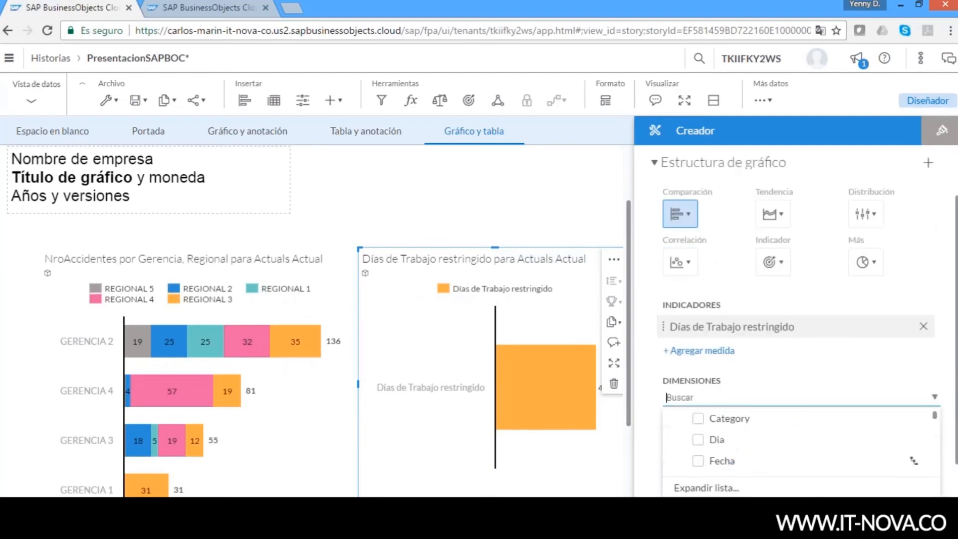
{"action": "type", "text": "of"}
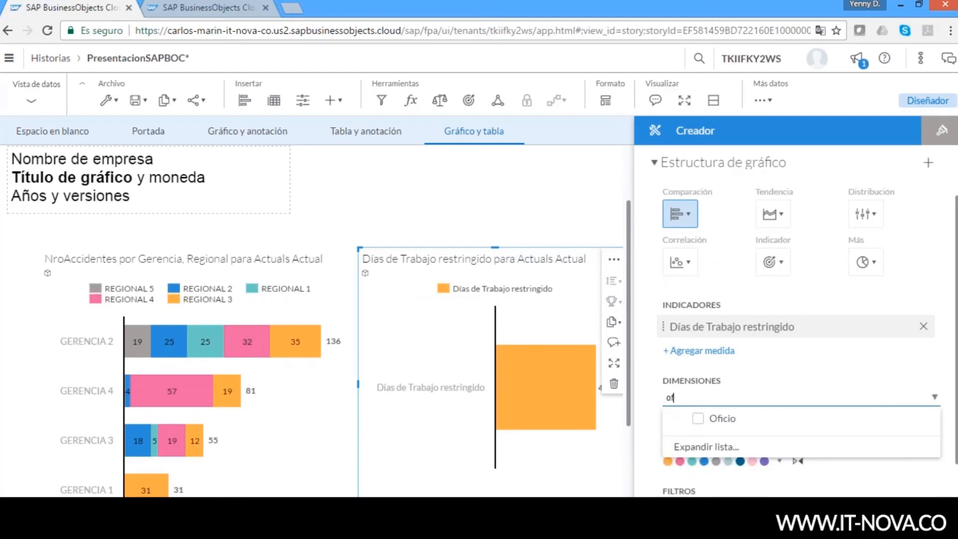
{"action": "left_click", "coordinate": [694, 429]}
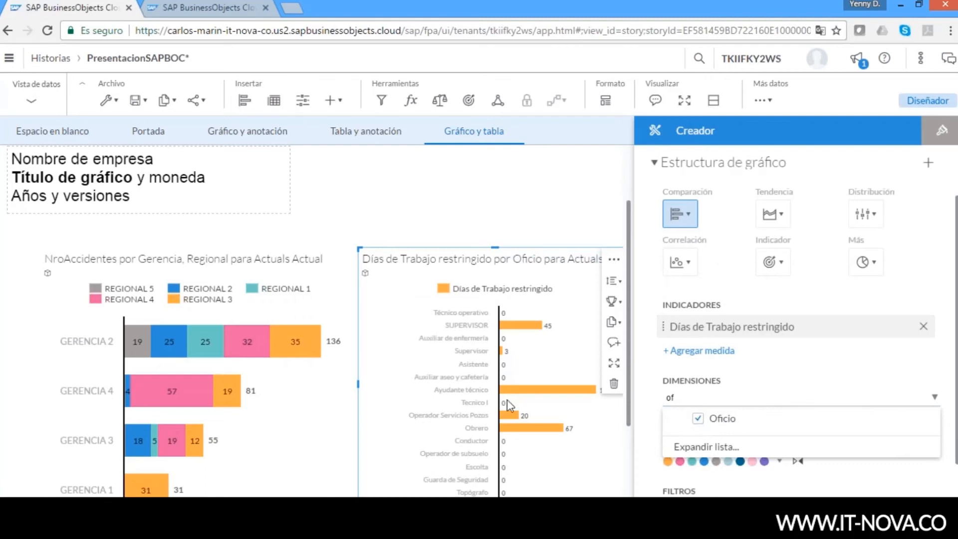
Review the available chart types and change the Días de Trabajo restringido chart to Marimekko
{"action": "left_click", "coordinate": [872, 212]}
{"action": "left_click", "coordinate": [872, 216]}
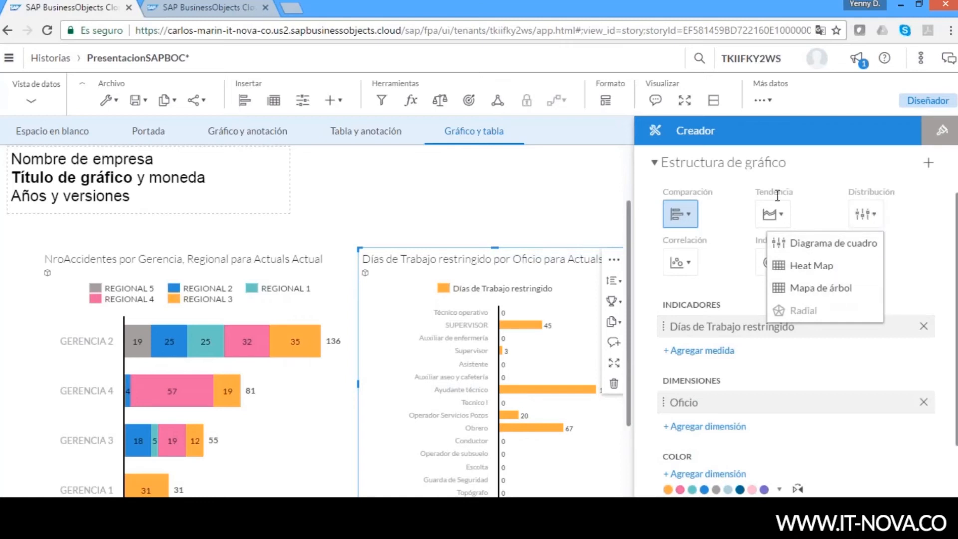
{"action": "left_click", "coordinate": [781, 215]}
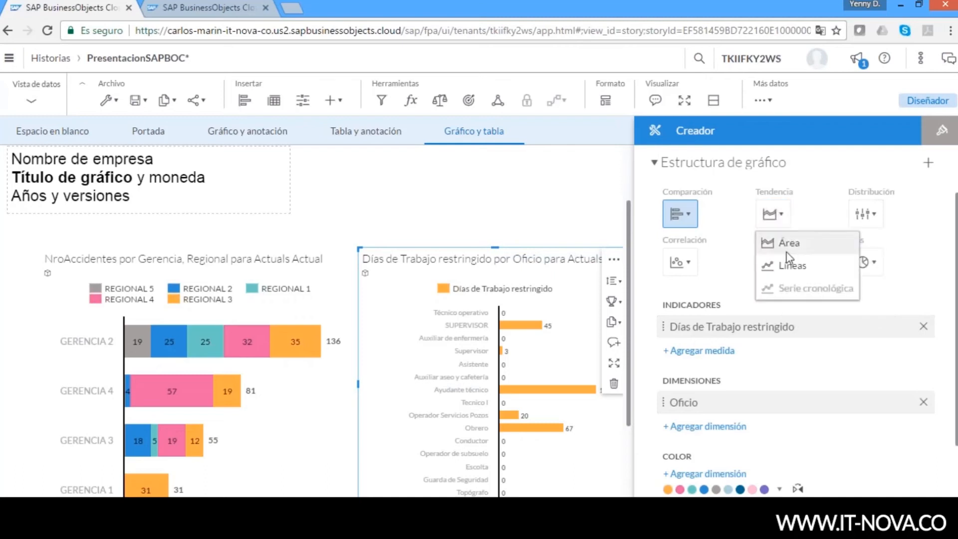
{"action": "left_click", "coordinate": [696, 215]}
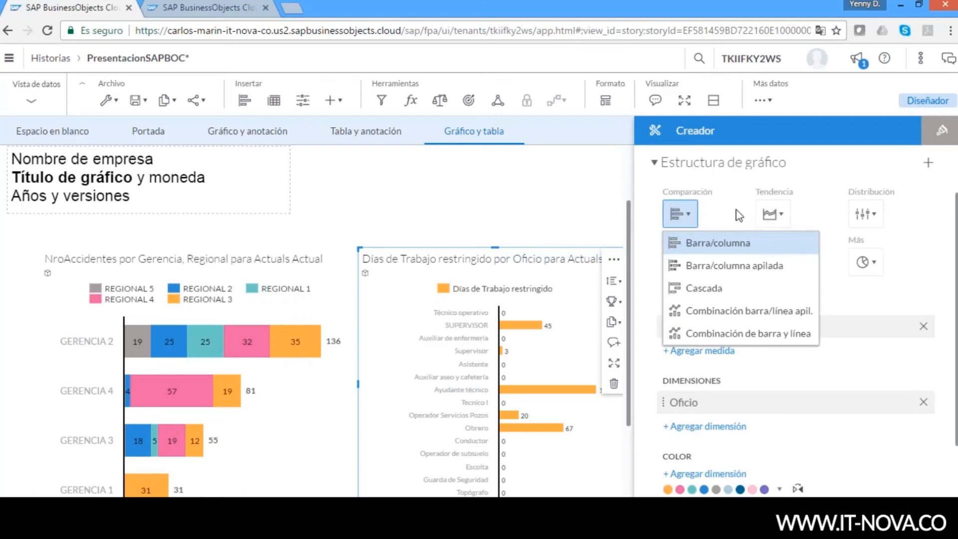
{"action": "left_click", "coordinate": [838, 216]}
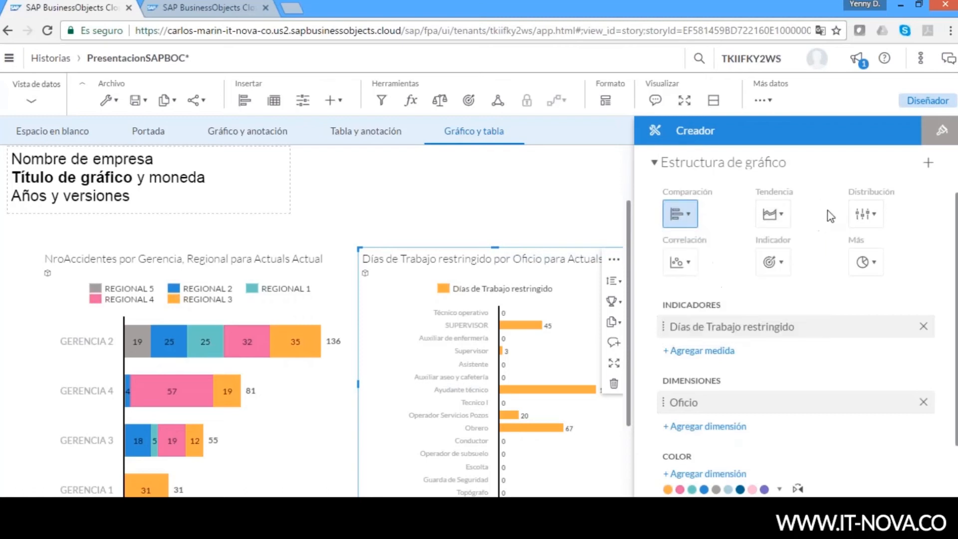
{"action": "left_click", "coordinate": [690, 263]}
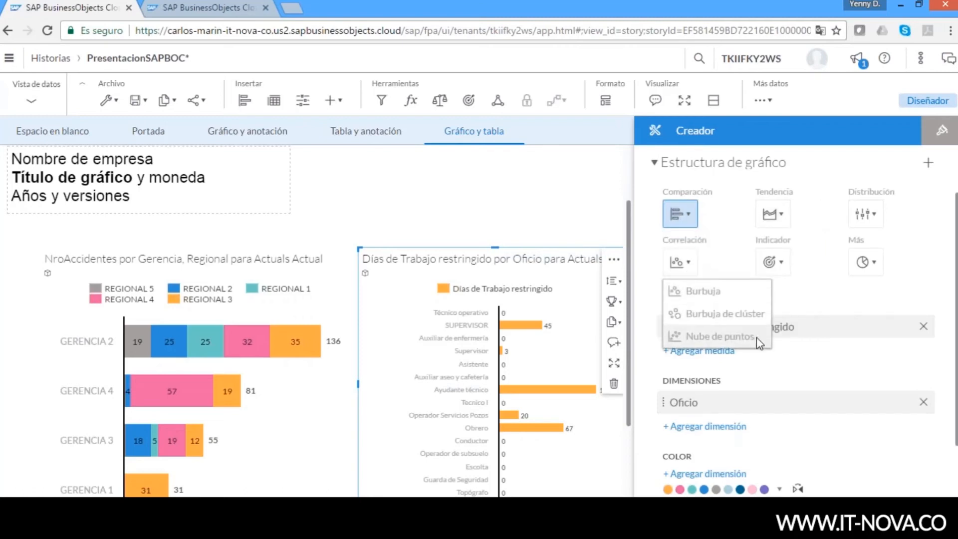
{"action": "left_click", "coordinate": [784, 264]}
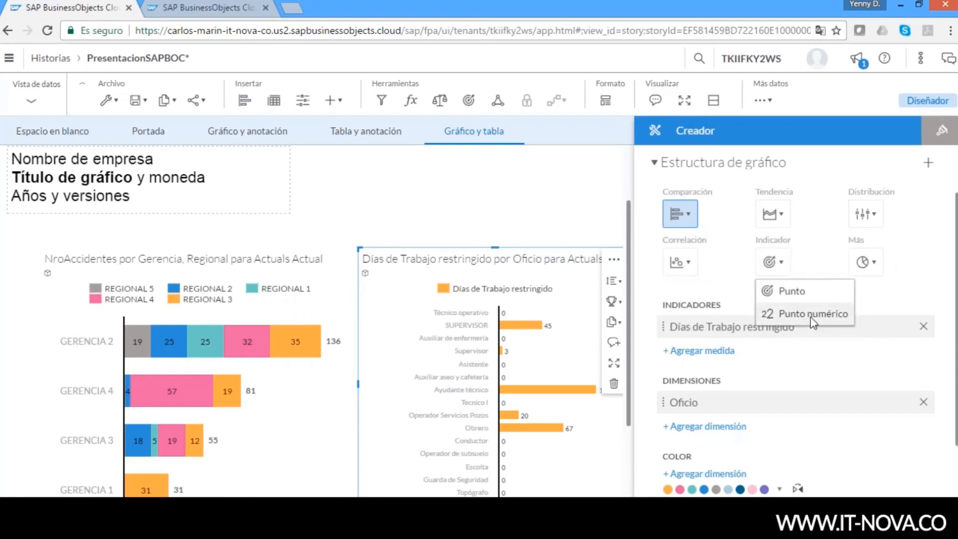
{"action": "left_click", "coordinate": [873, 265]}
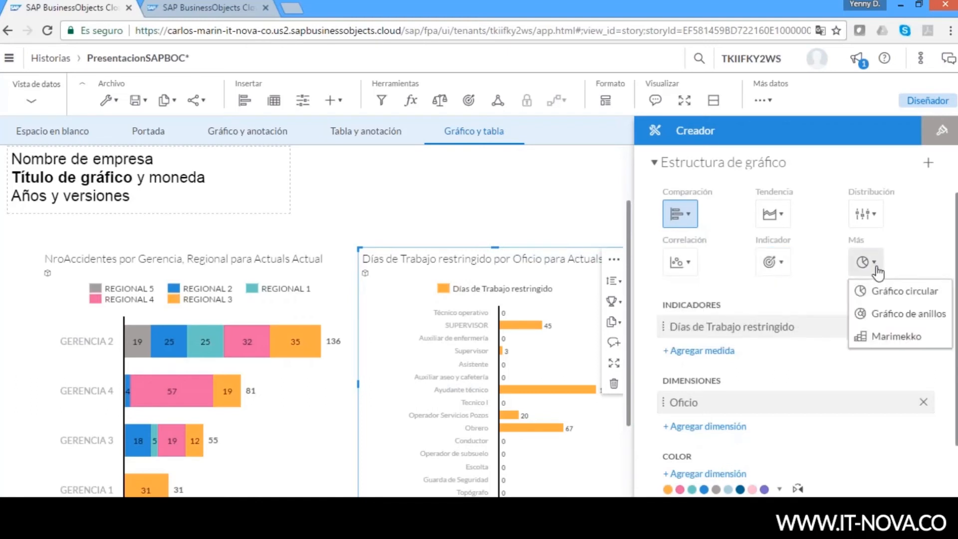
{"action": "left_click", "coordinate": [890, 338]}
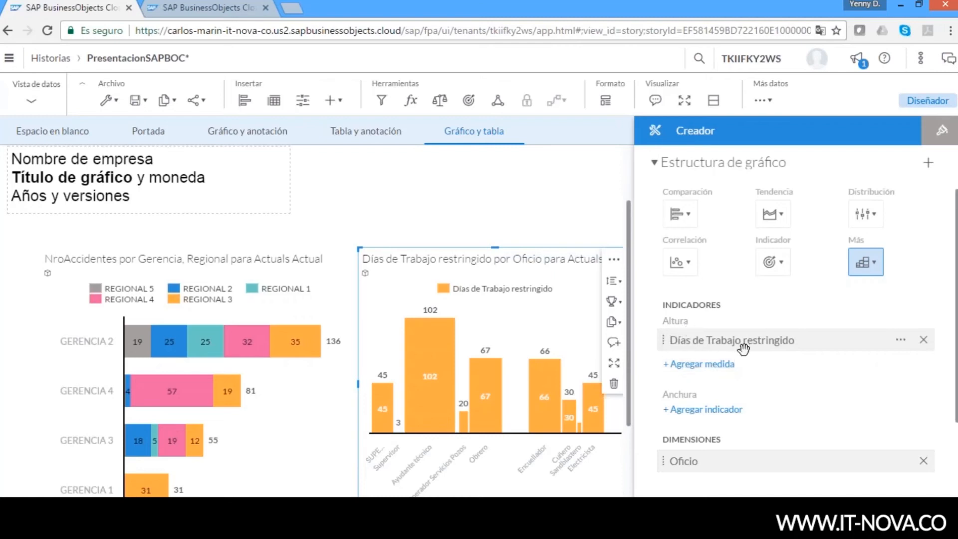
Set Días Incapacidad as the width (Anchura) indicator of the Marimekko chart
{"action": "left_click", "coordinate": [688, 412]}
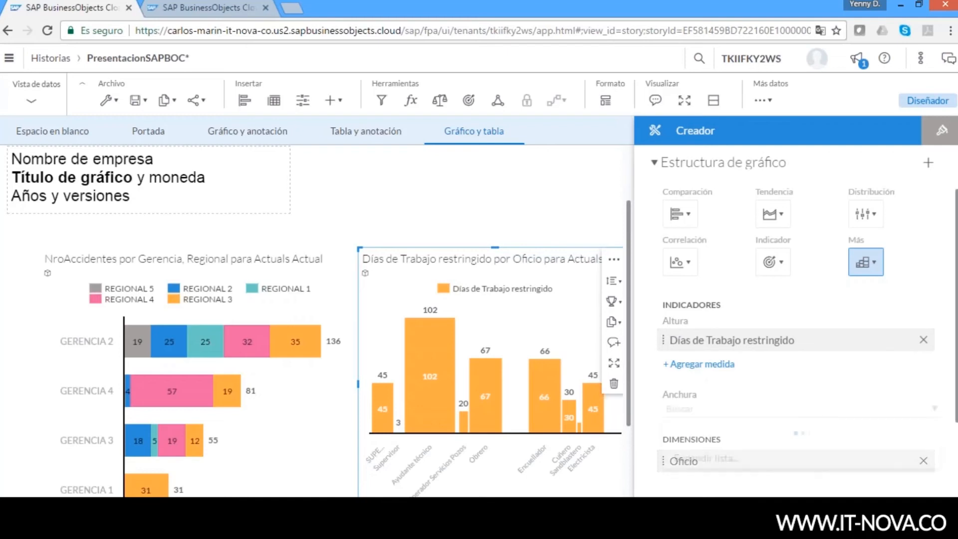
{"action": "left_click_drag", "start_coordinate": [935, 431], "coordinate": [937, 456]}
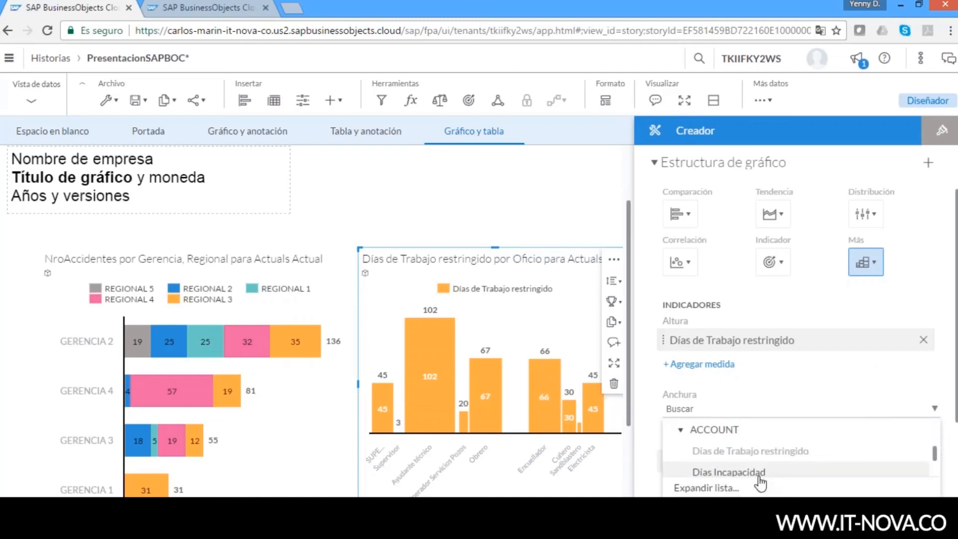
{"action": "left_click", "coordinate": [728, 471]}
{"action": "scroll", "coordinate": [759, 449], "scroll_direction": "down", "scroll_amount": 3}
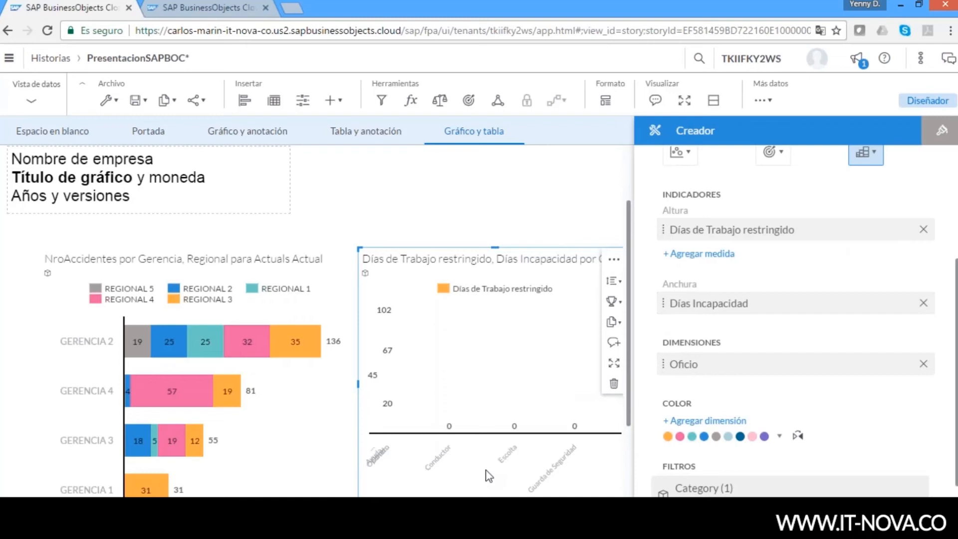
Limit the Marimekko chart to the Superior 5 ranking and inspect the details of its bars
{"action": "left_click", "coordinate": [612, 301]}
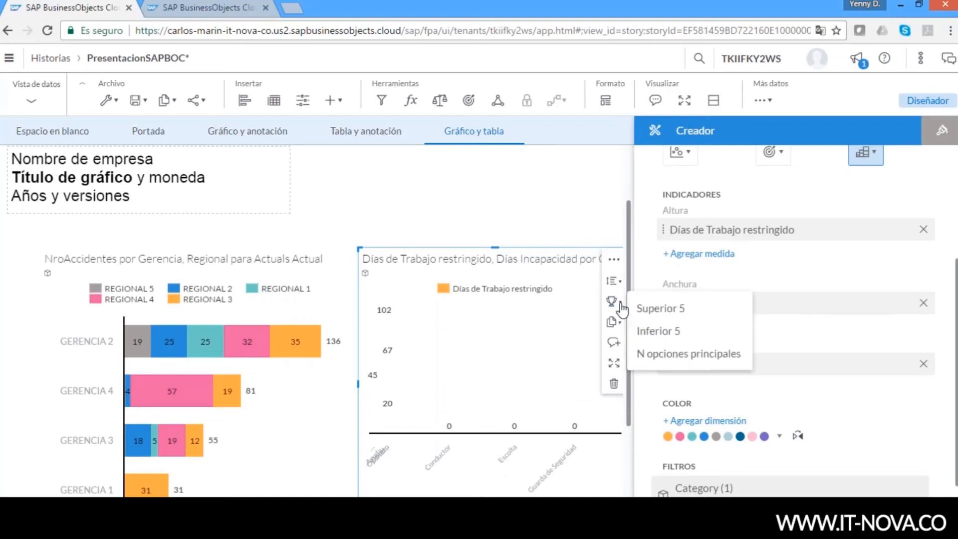
{"action": "left_click", "coordinate": [642, 309]}
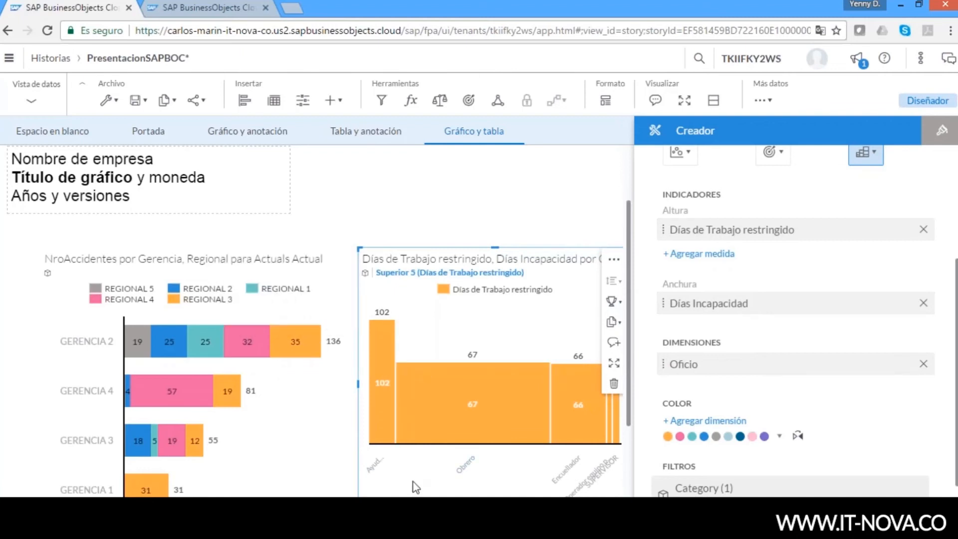
{"action": "mouse_move", "coordinate": [403, 421]}
{"action": "mouse_move", "coordinate": [378, 434]}
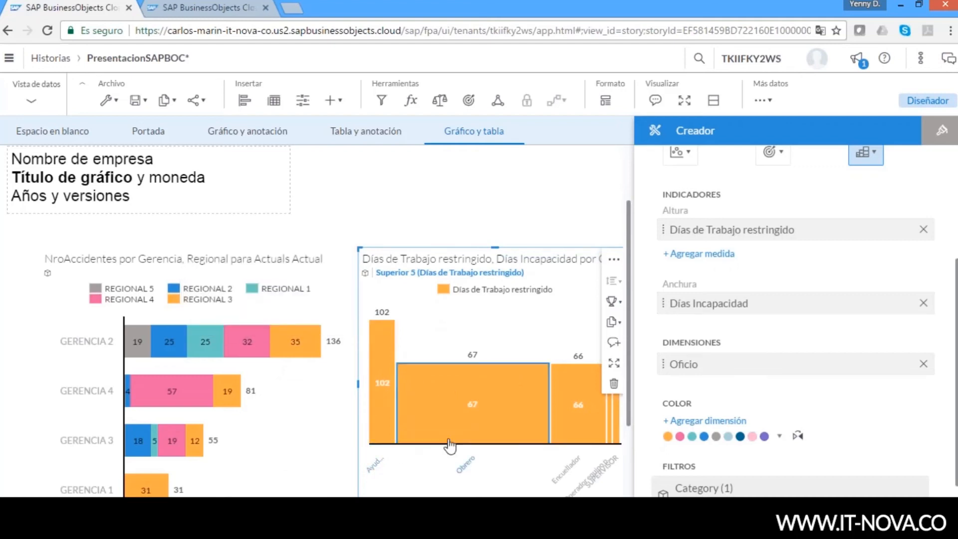
{"action": "mouse_move", "coordinate": [479, 439]}
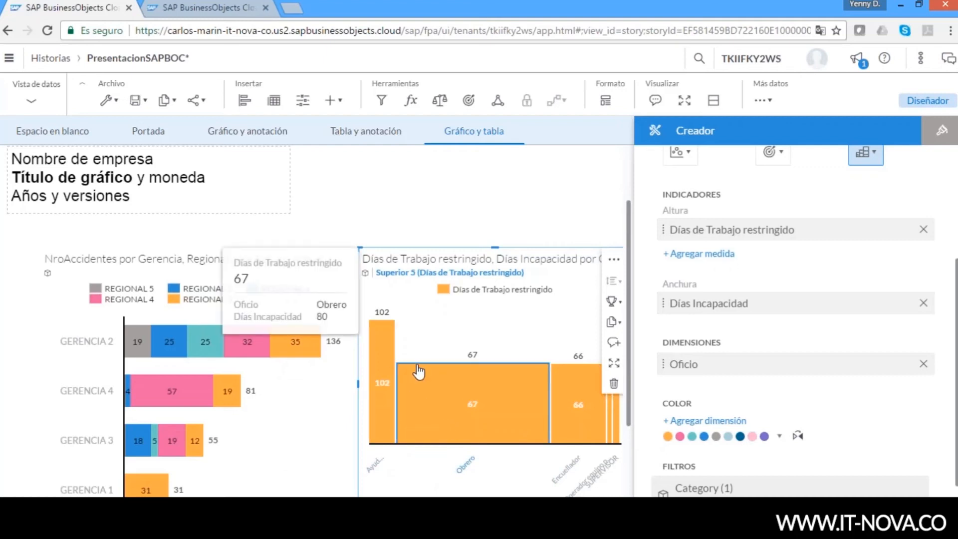
{"action": "mouse_move", "coordinate": [386, 332]}
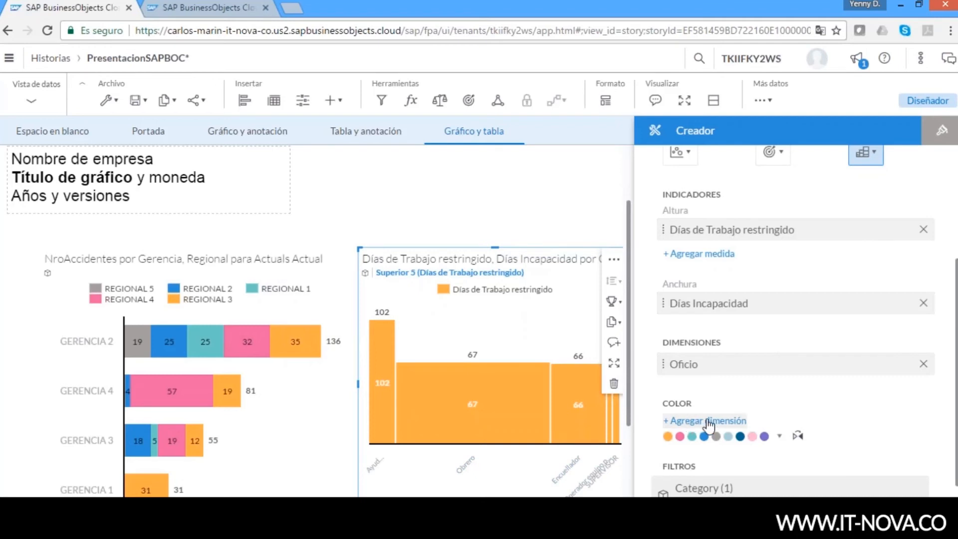
Add Tipo de Empleado as the Marimekko chart's color dimension and hide the designer to view the full page
{"action": "left_click", "coordinate": [708, 422]}
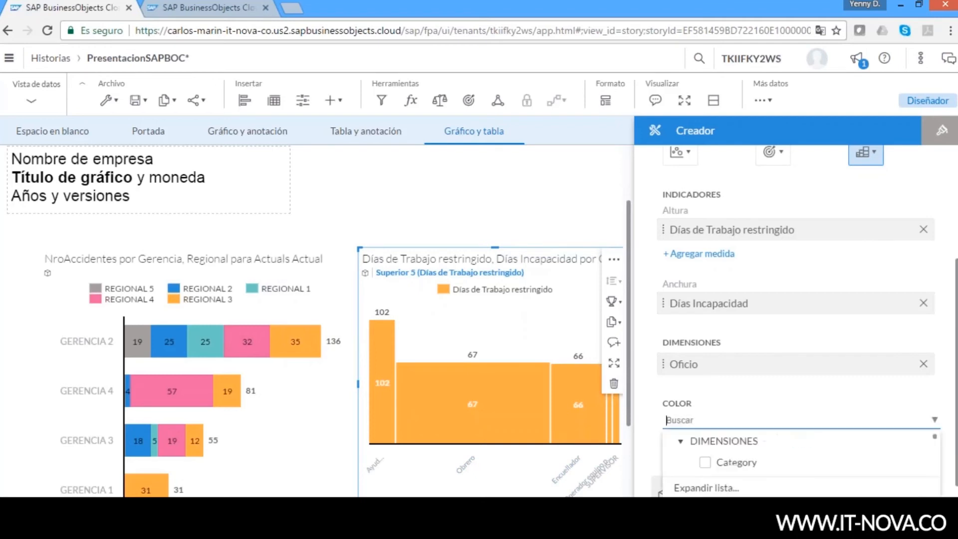
{"action": "left_click_drag", "start_coordinate": [938, 442], "coordinate": [937, 447]}
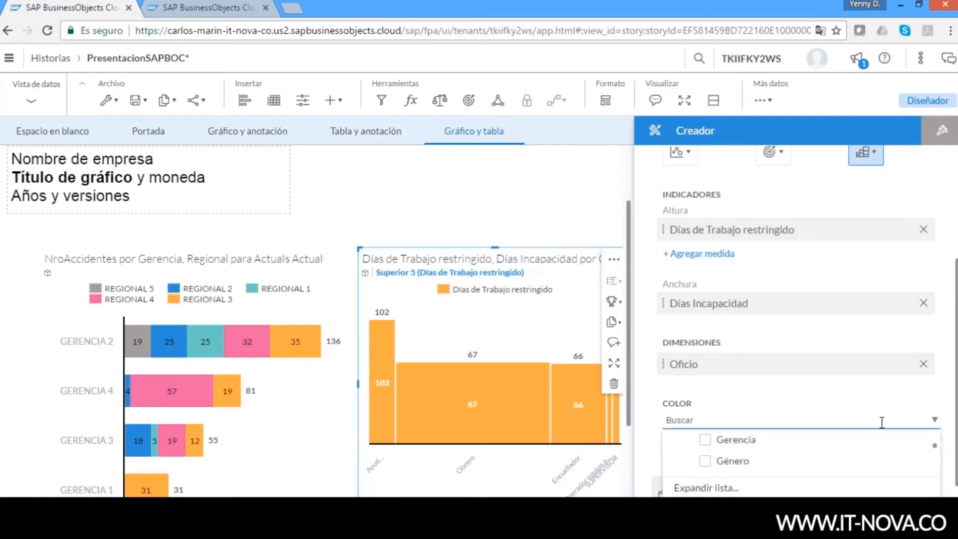
{"action": "type", "text": "ti"}
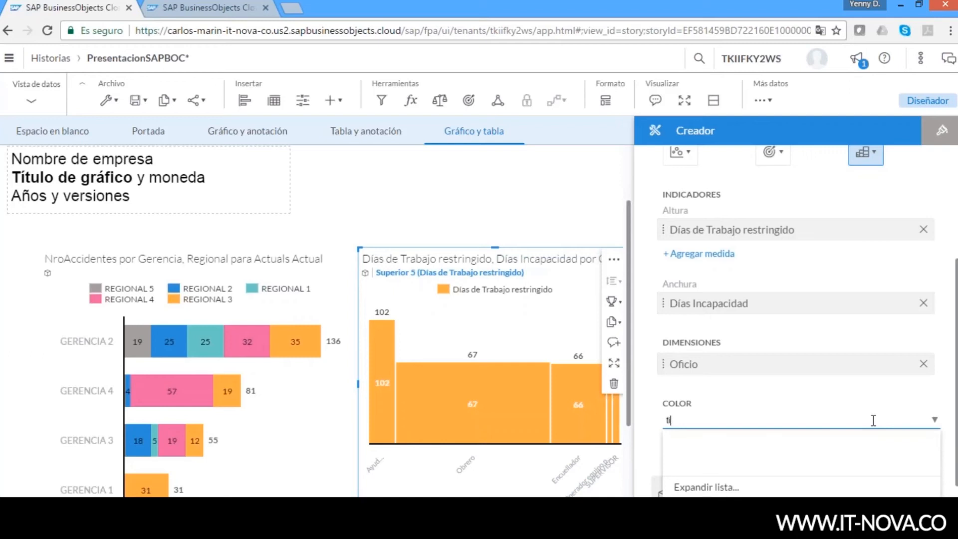
{"action": "key", "text": "BackSpace"}
{"action": "key", "text": "BackSpace"}
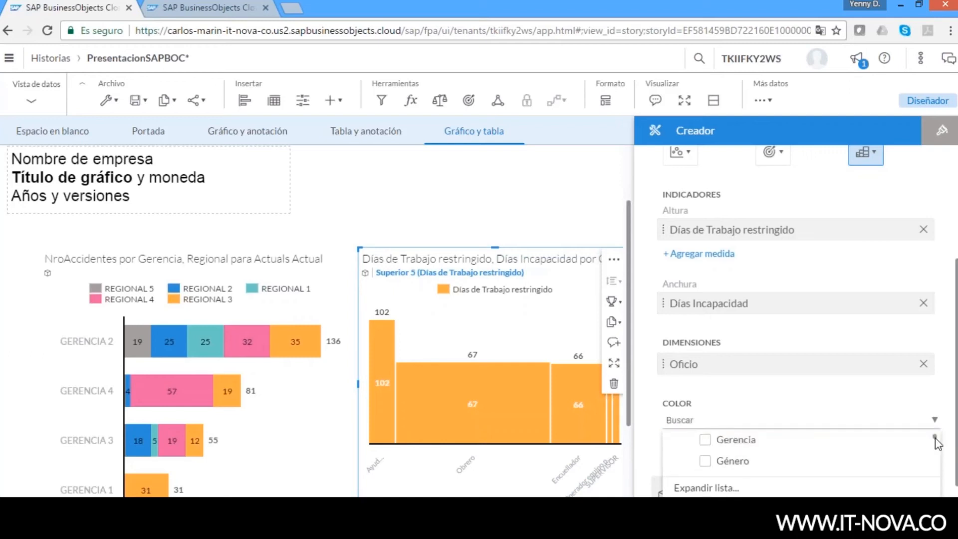
{"action": "left_click_drag", "start_coordinate": [937, 443], "coordinate": [942, 478]}
{"action": "left_click", "coordinate": [705, 463]}
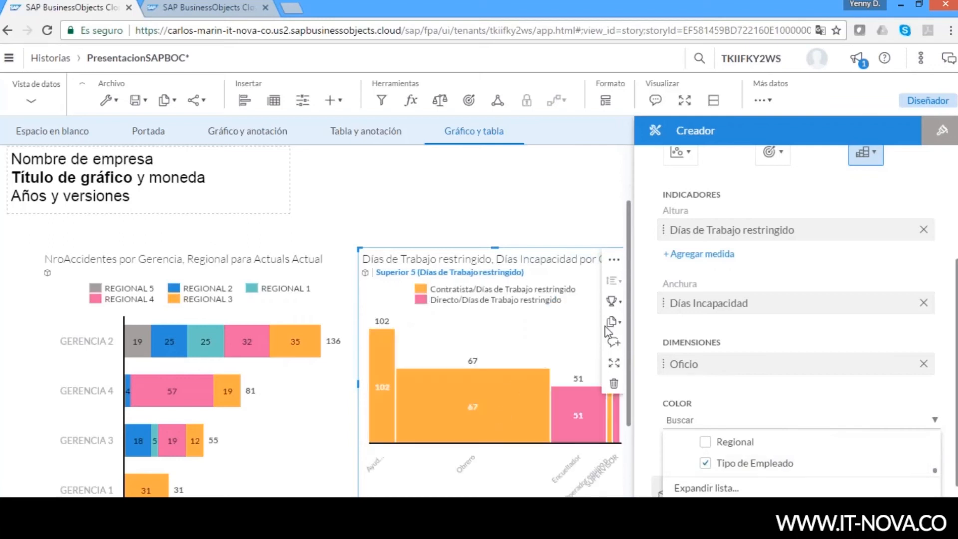
{"action": "left_click", "coordinate": [928, 104]}
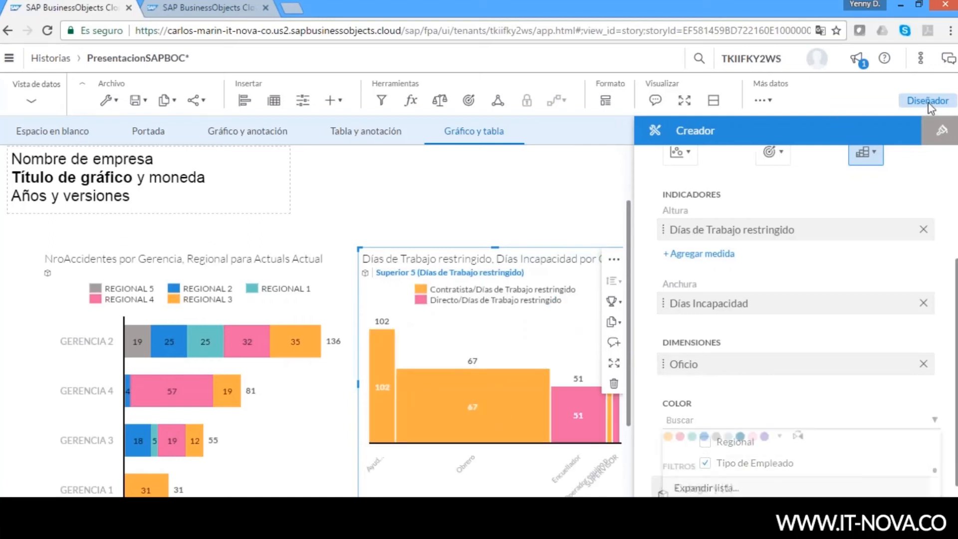
{"action": "left_click", "coordinate": [927, 100]}
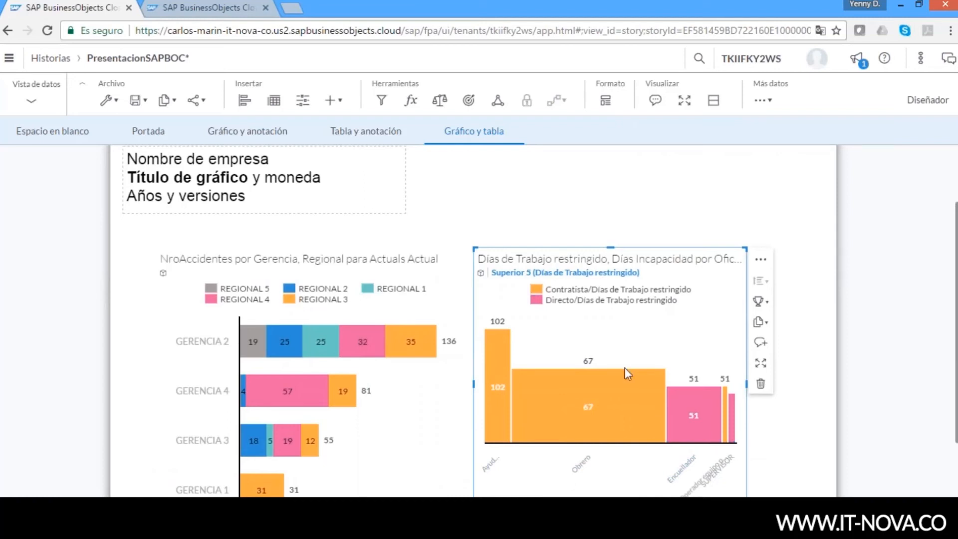
Add Parte del Cuerpo Afectada as an information dimension for the Marimekko chart's tooltips
{"action": "mouse_move", "coordinate": [628, 426]}
{"action": "left_click", "coordinate": [761, 261]}
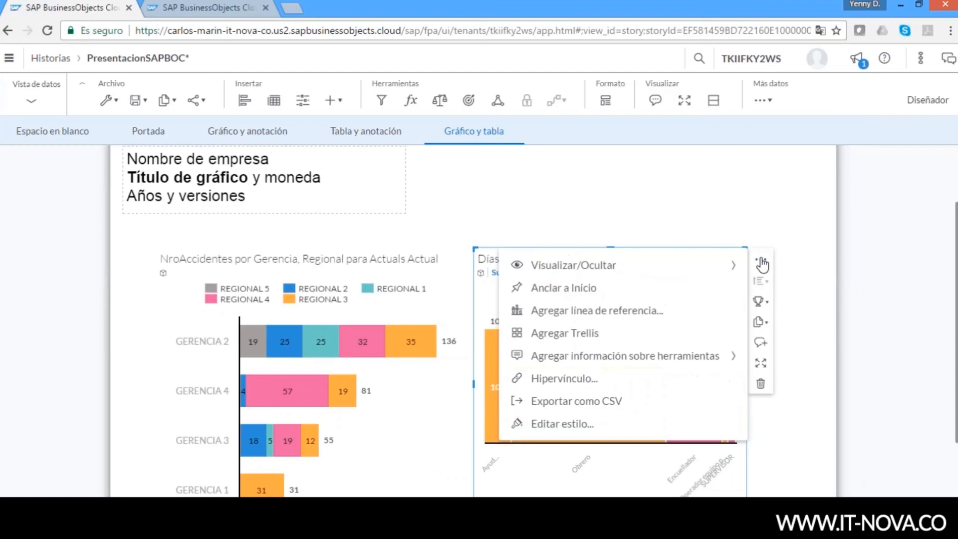
{"action": "mouse_move", "coordinate": [671, 358]}
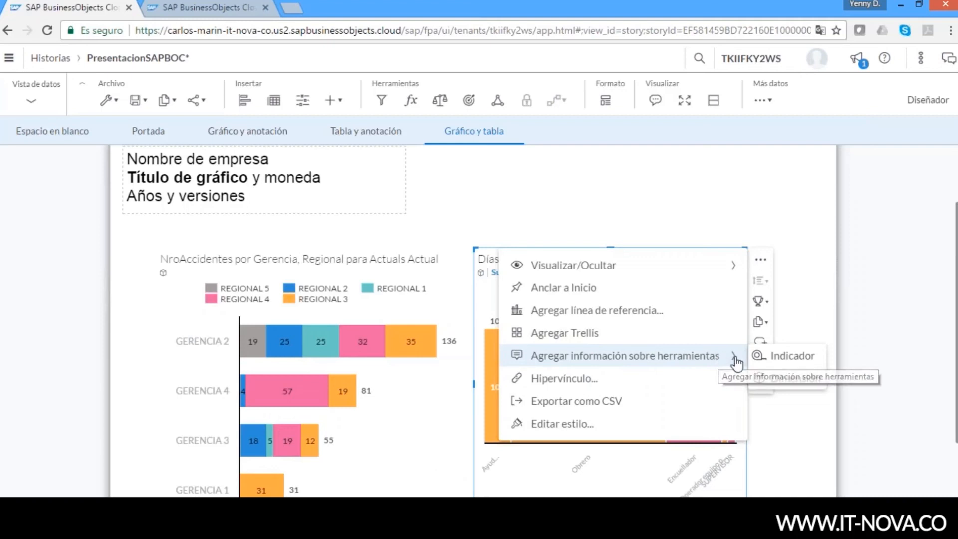
{"action": "left_click", "coordinate": [777, 380]}
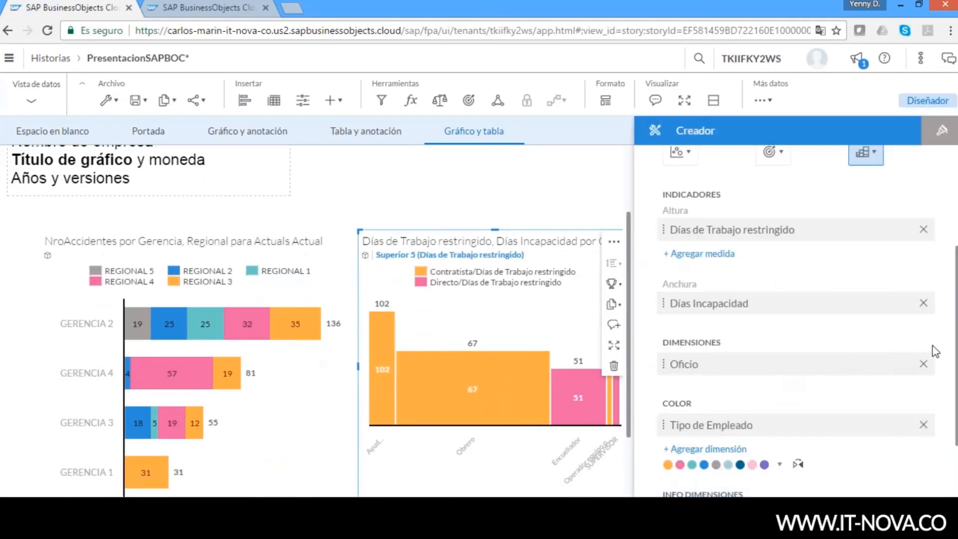
{"action": "scroll", "coordinate": [796, 319], "scroll_direction": "down", "scroll_amount": 3}
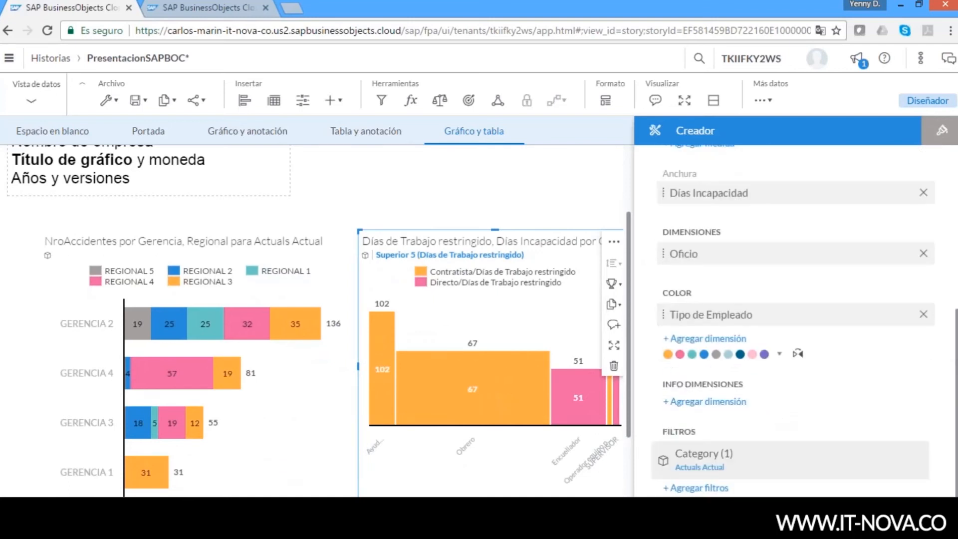
{"action": "left_click", "coordinate": [731, 402]}
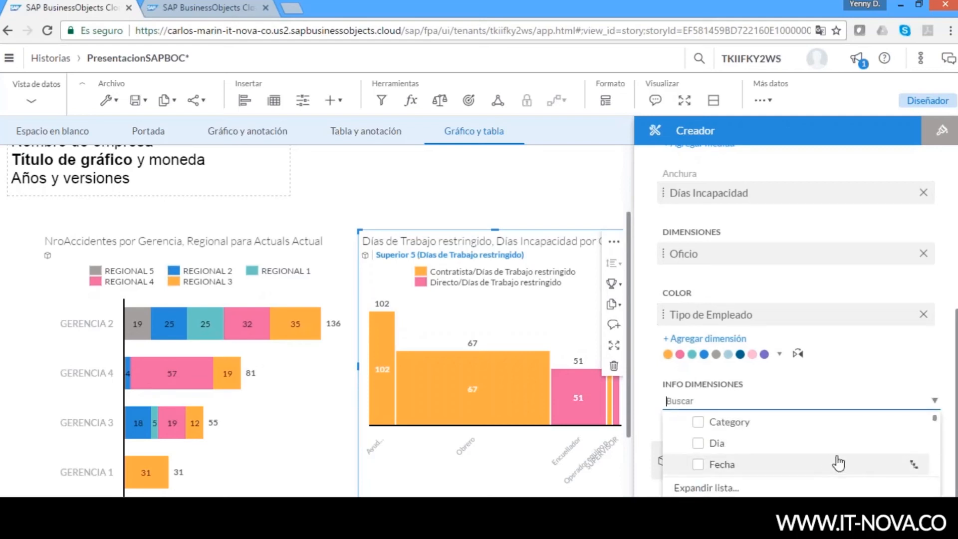
{"action": "left_click", "coordinate": [935, 420]}
{"action": "left_click_drag", "start_coordinate": [937, 425], "coordinate": [945, 462]}
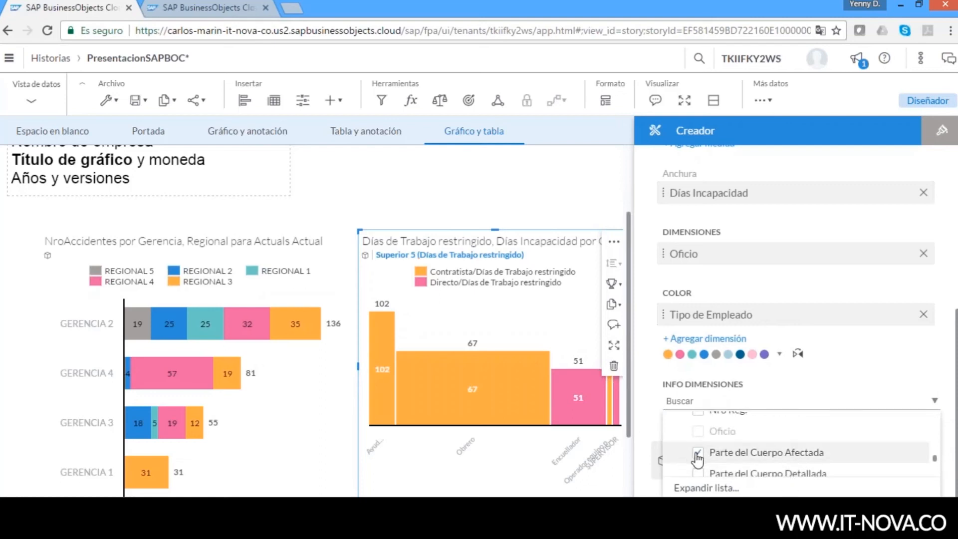
{"action": "left_click", "coordinate": [544, 313]}
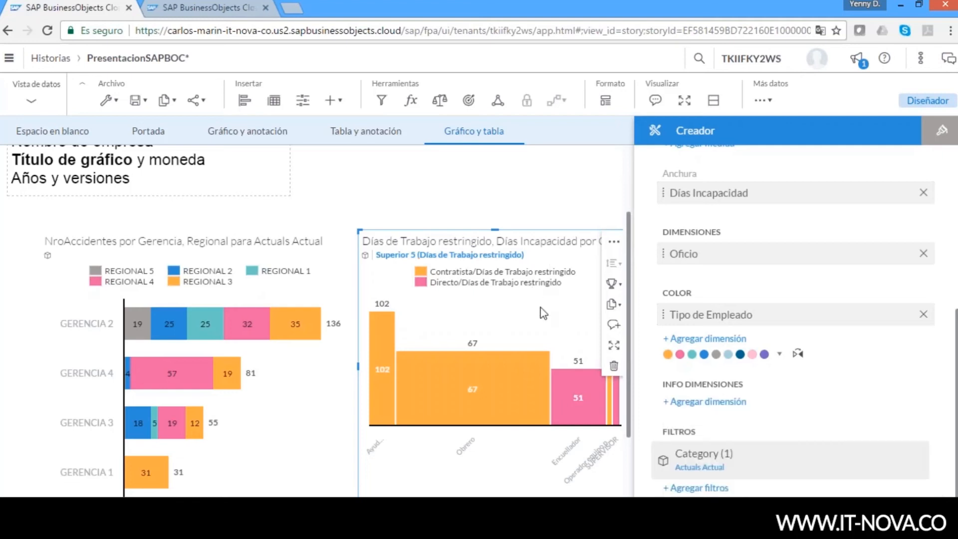
Hide the designer and inspect the tooltip details of the Marimekko bars, including Parte del Cuerpo Afectada
{"action": "left_click", "coordinate": [938, 102]}
{"action": "mouse_move", "coordinate": [590, 406]}
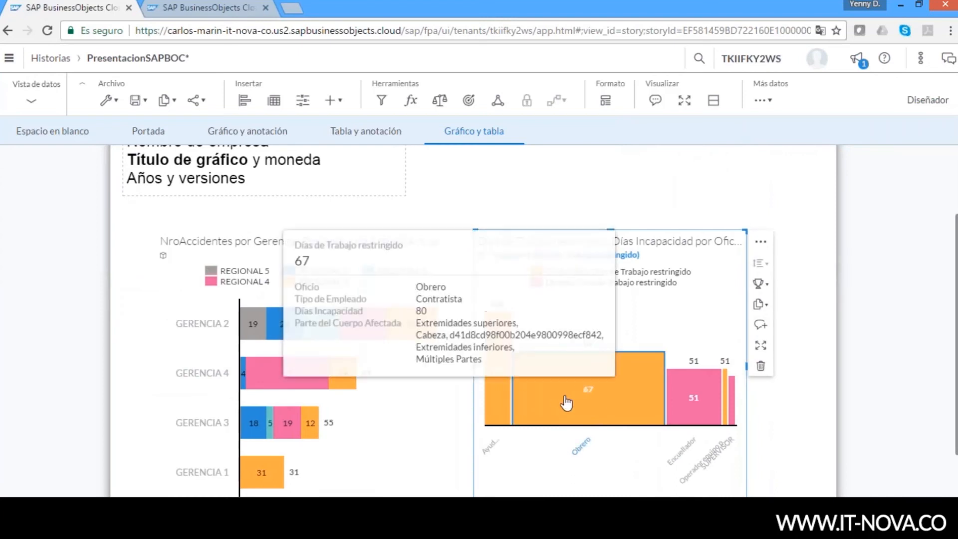
{"action": "mouse_move", "coordinate": [500, 395]}
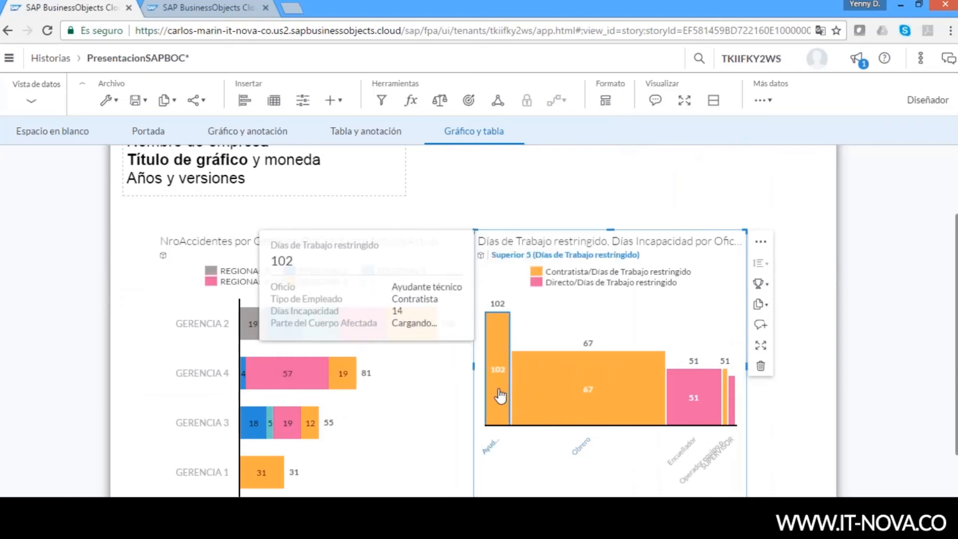
{"action": "mouse_move", "coordinate": [550, 393]}
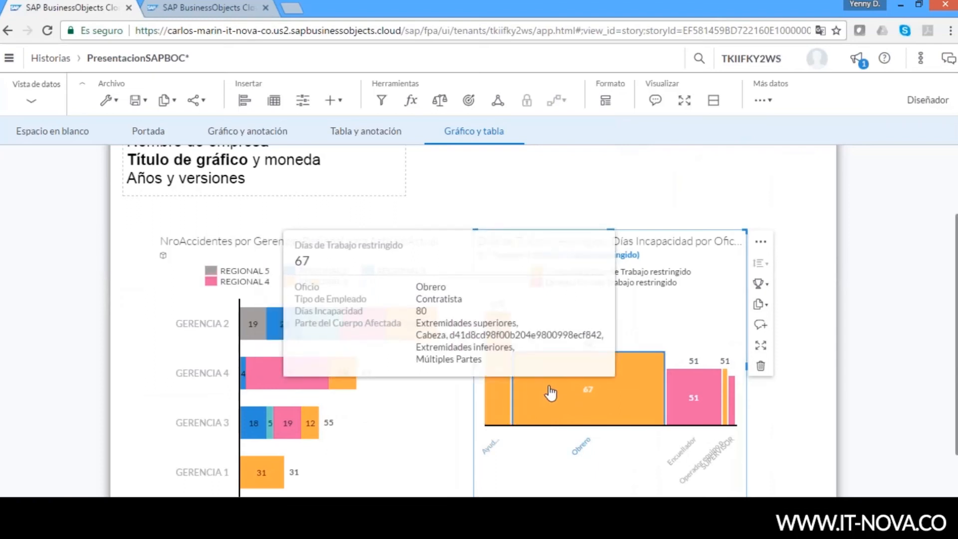
{"action": "mouse_move", "coordinate": [682, 389]}
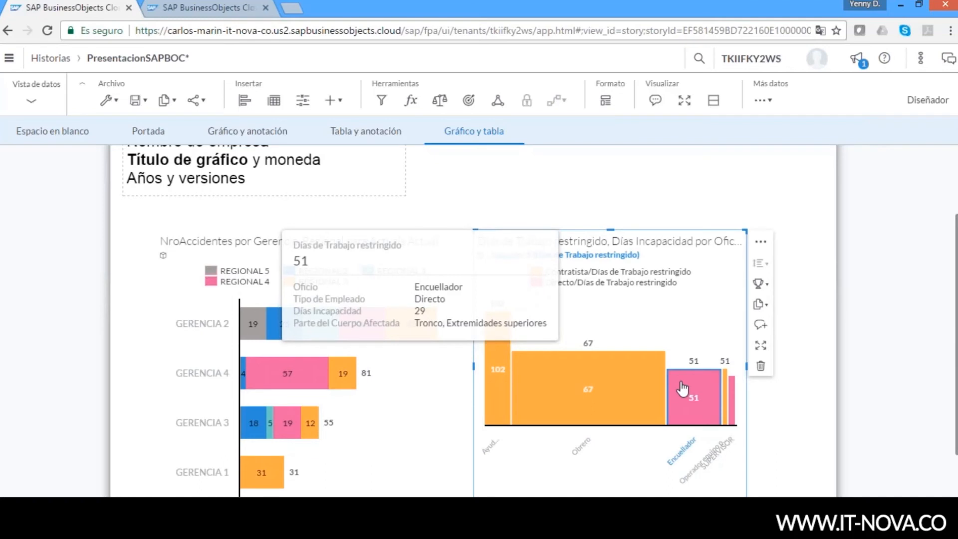
{"action": "mouse_move", "coordinate": [724, 397]}
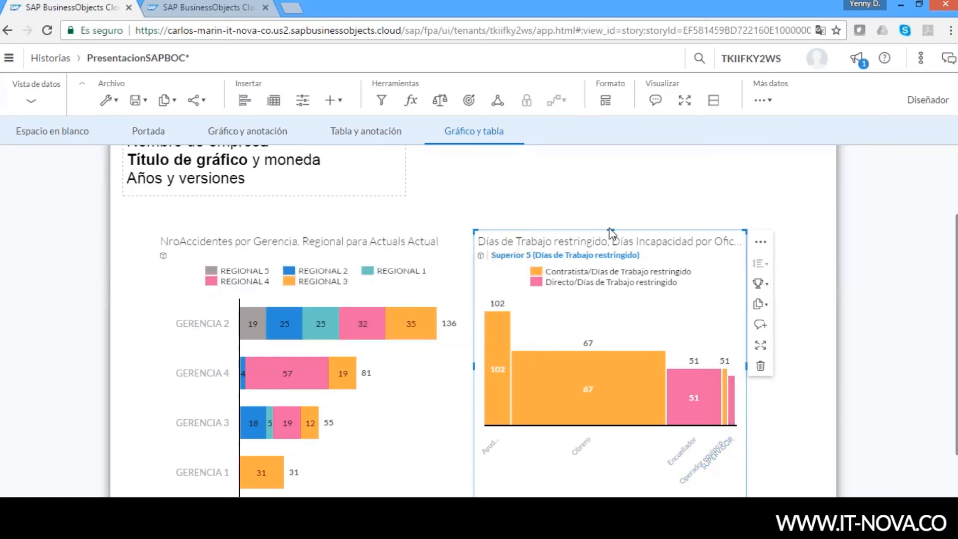
Lower the top edges of the Marimekko and NroAccidentes charts to the same height and widen both to the page edges
{"action": "left_click_drag", "start_coordinate": [629, 229], "coordinate": [630, 264]}
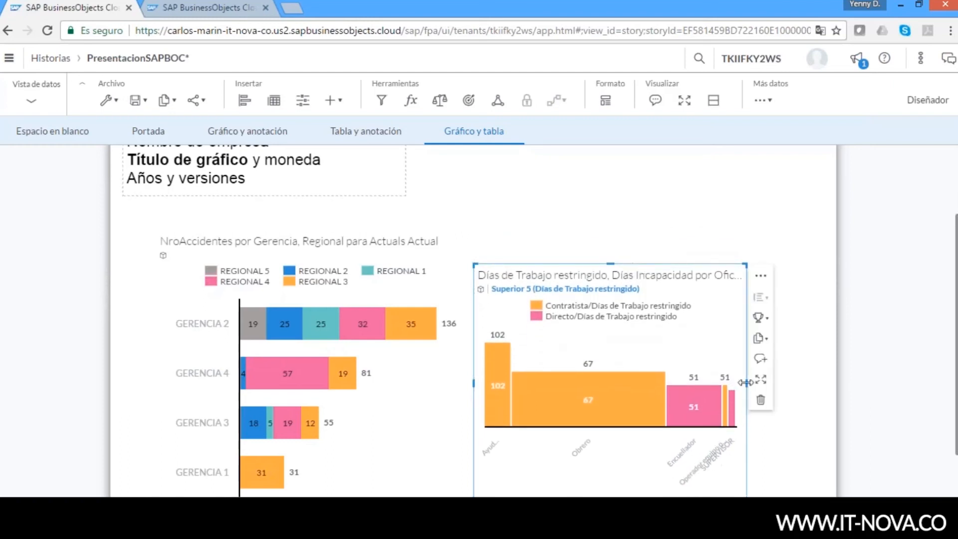
{"action": "left_click_drag", "start_coordinate": [746, 382], "coordinate": [835, 382]}
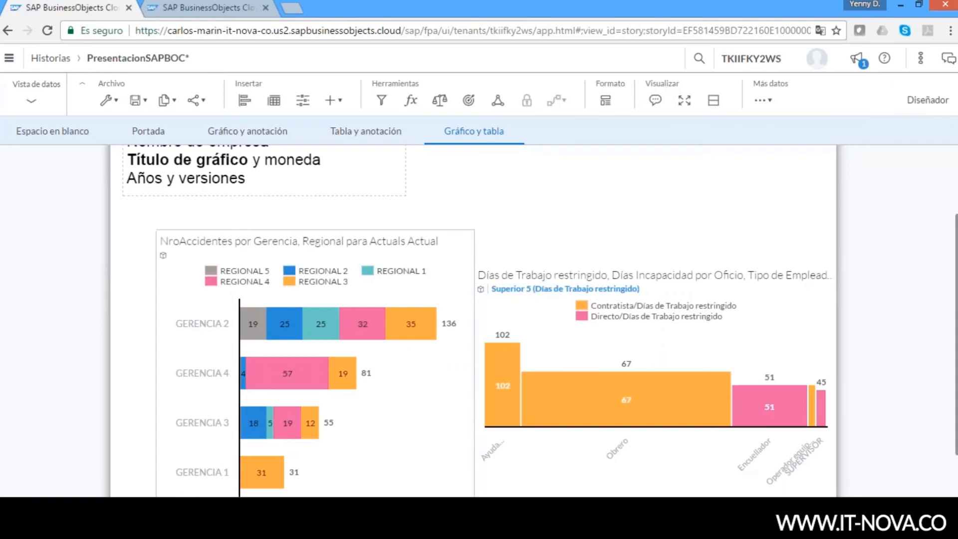
{"action": "left_click", "coordinate": [214, 230]}
{"action": "left_click_drag", "start_coordinate": [322, 230], "coordinate": [317, 264]}
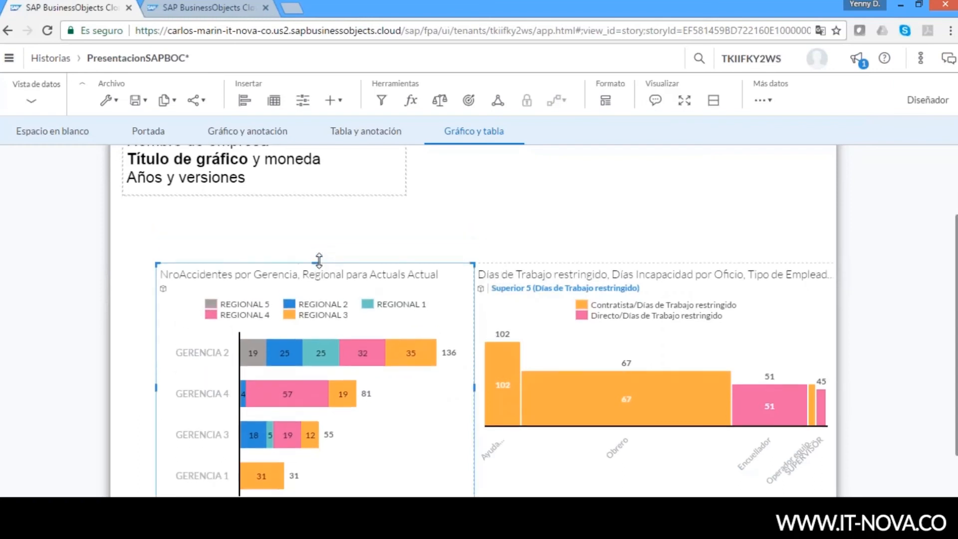
{"action": "left_click_drag", "start_coordinate": [155, 389], "coordinate": [111, 388]}
{"action": "left_click_drag", "start_coordinate": [291, 258], "coordinate": [293, 297]}
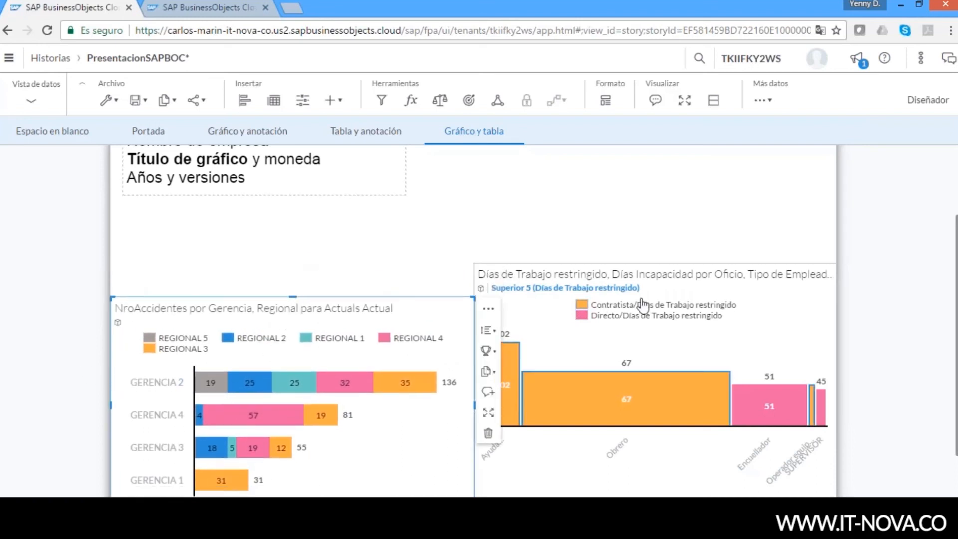
{"action": "left_click", "coordinate": [748, 295]}
{"action": "left_click_drag", "start_coordinate": [657, 265], "coordinate": [660, 295]}
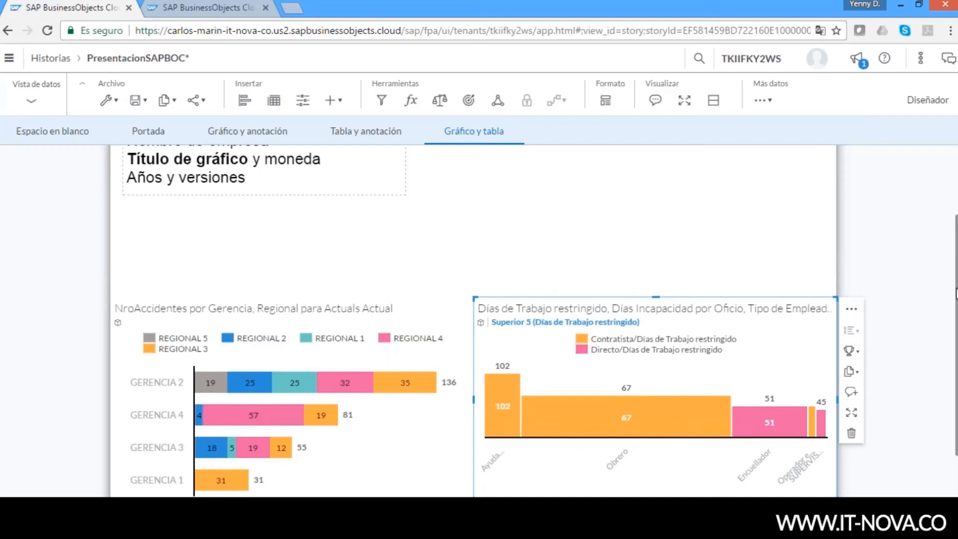
Insert a new chart and resize it to fit the empty space above the Marimekko chart, beside the company text block
{"action": "scroll", "coordinate": [955, 293], "scroll_direction": "up", "scroll_amount": 1}
{"action": "left_click", "coordinate": [559, 219]}
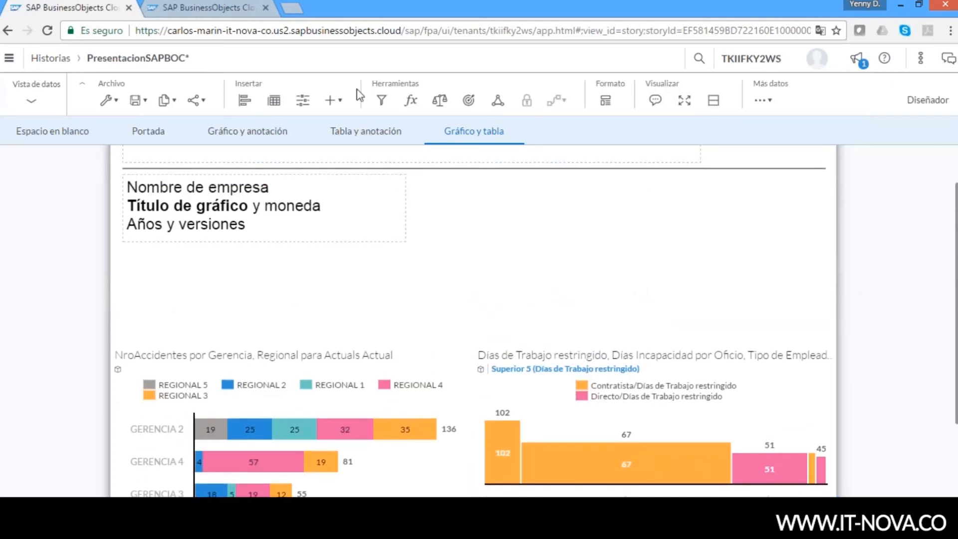
{"action": "left_click", "coordinate": [245, 102]}
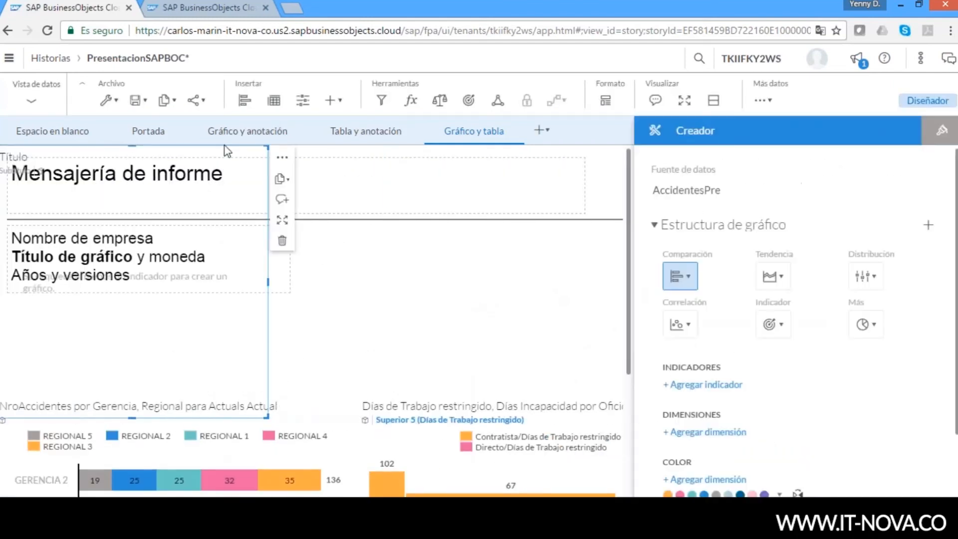
{"action": "left_click_drag", "start_coordinate": [264, 147], "coordinate": [246, 284]}
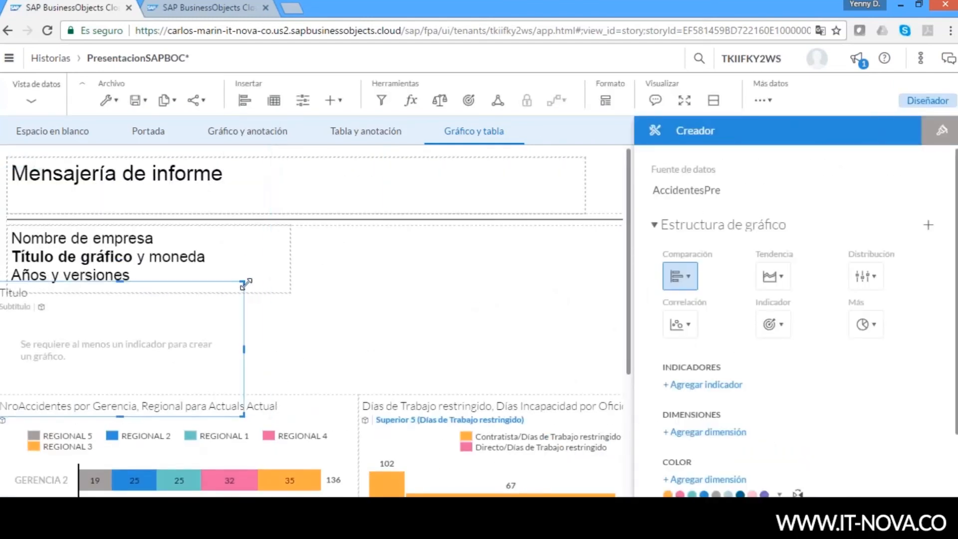
{"action": "left_click_drag", "start_coordinate": [157, 282], "coordinate": [503, 227]}
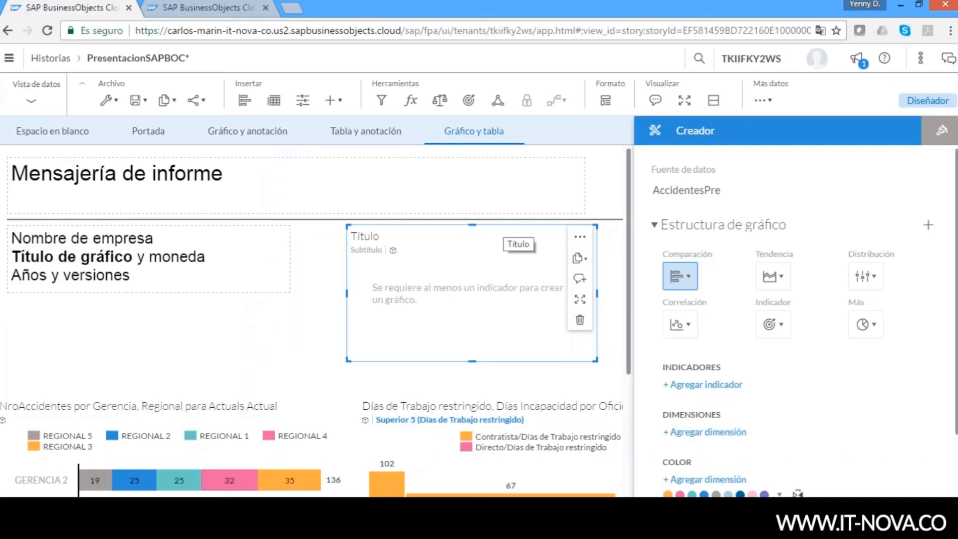
{"action": "left_click_drag", "start_coordinate": [598, 366], "coordinate": [614, 381]}
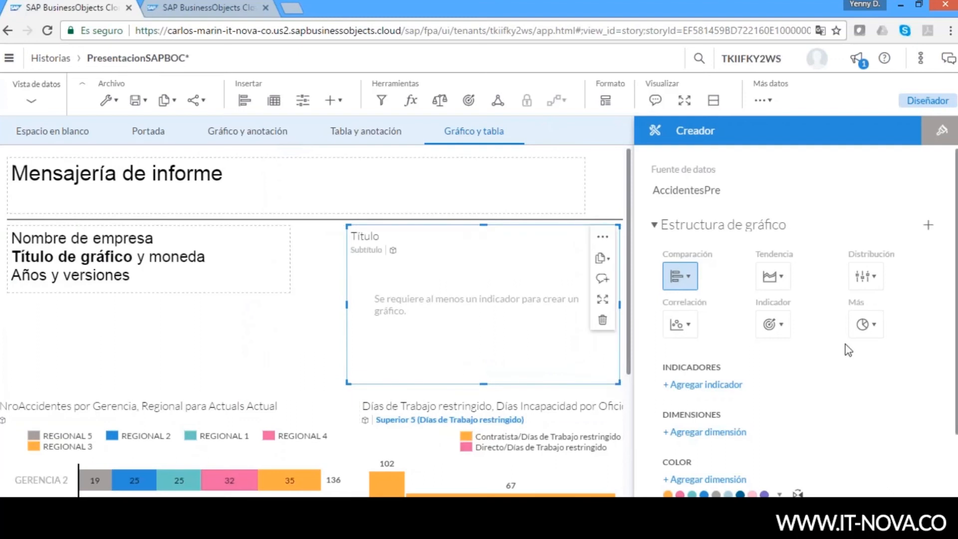
Add Días Incapacidad as the new chart's indicator
{"action": "left_click", "coordinate": [868, 333]}
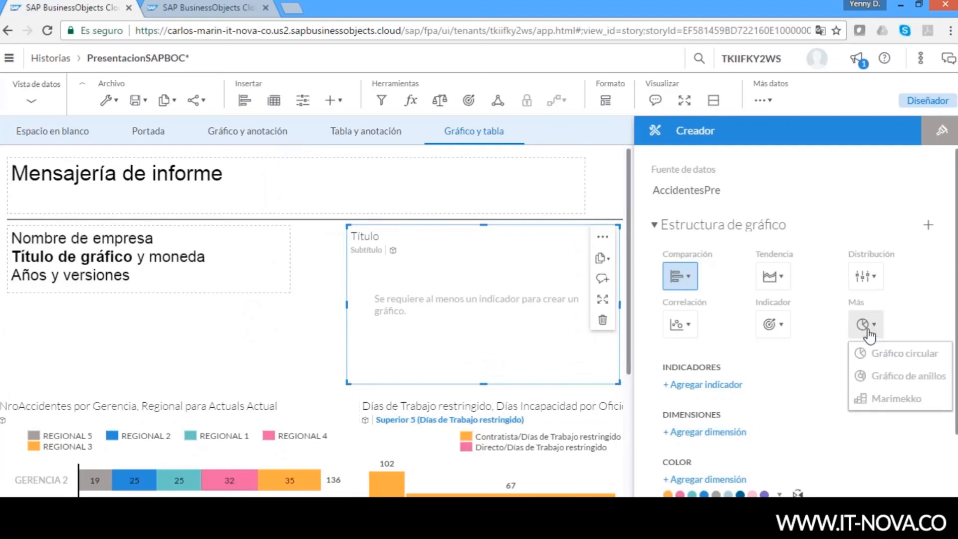
{"action": "left_click", "coordinate": [706, 385]}
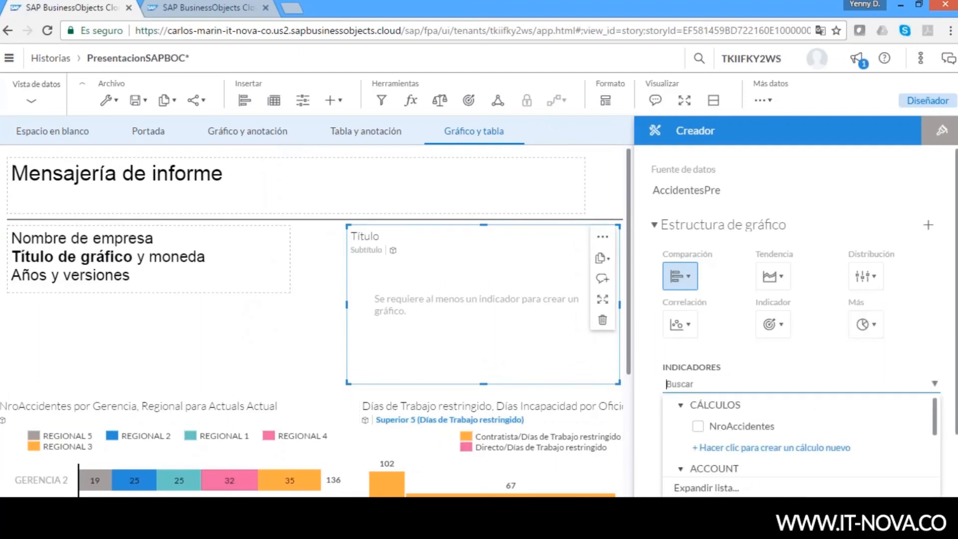
{"action": "scroll", "coordinate": [937, 428], "scroll_direction": "down", "scroll_amount": 3}
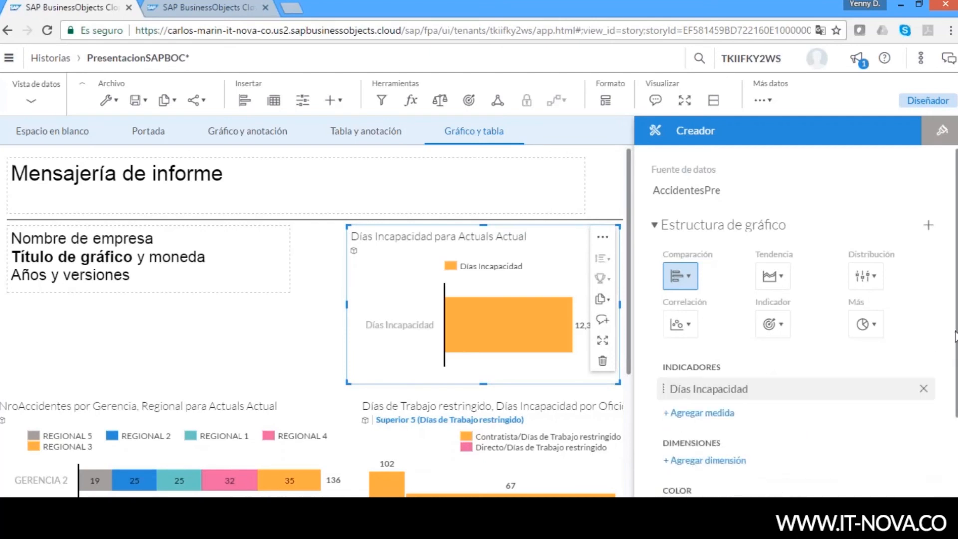
{"action": "scroll", "coordinate": [920, 380], "scroll_direction": "down", "scroll_amount": 3}
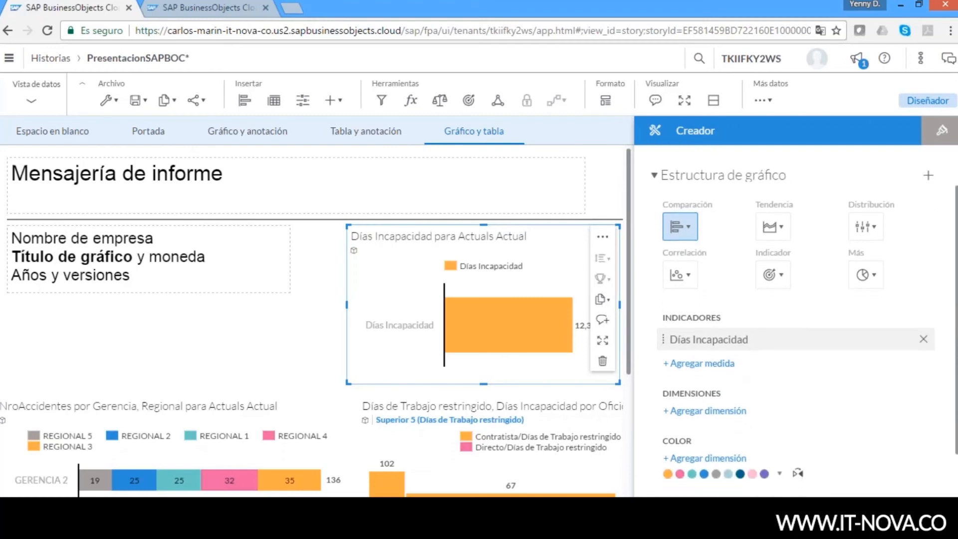
Add Gerencia as the Días Incapacidad chart's dimension and change the chart type to Gráfico de anillos
{"action": "left_click", "coordinate": [733, 386]}
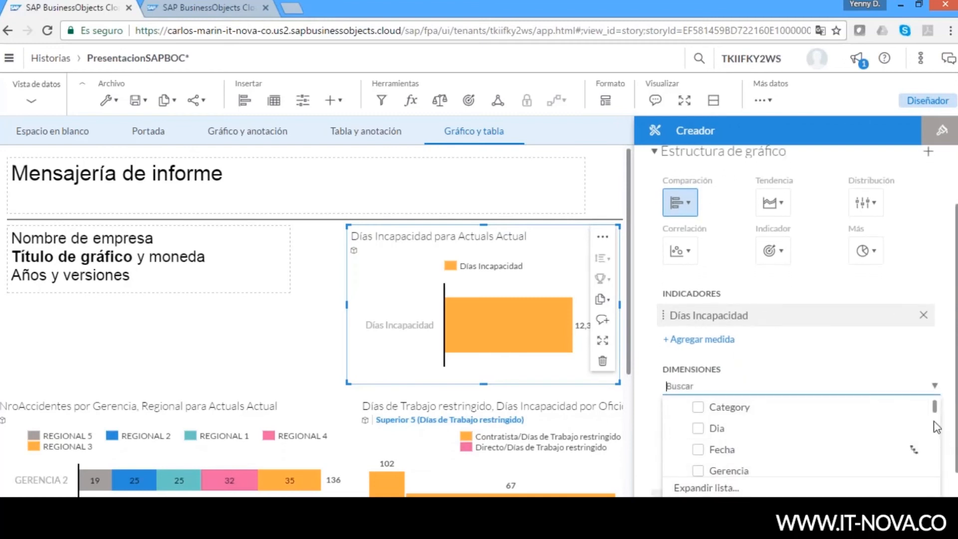
{"action": "mouse_move", "coordinate": [934, 409]}
{"action": "left_mouse_down"}
{"action": "mouse_move", "coordinate": [941, 440]}
{"action": "mouse_move", "coordinate": [935, 417]}
{"action": "left_mouse_up"}
{"action": "left_click", "coordinate": [698, 429]}
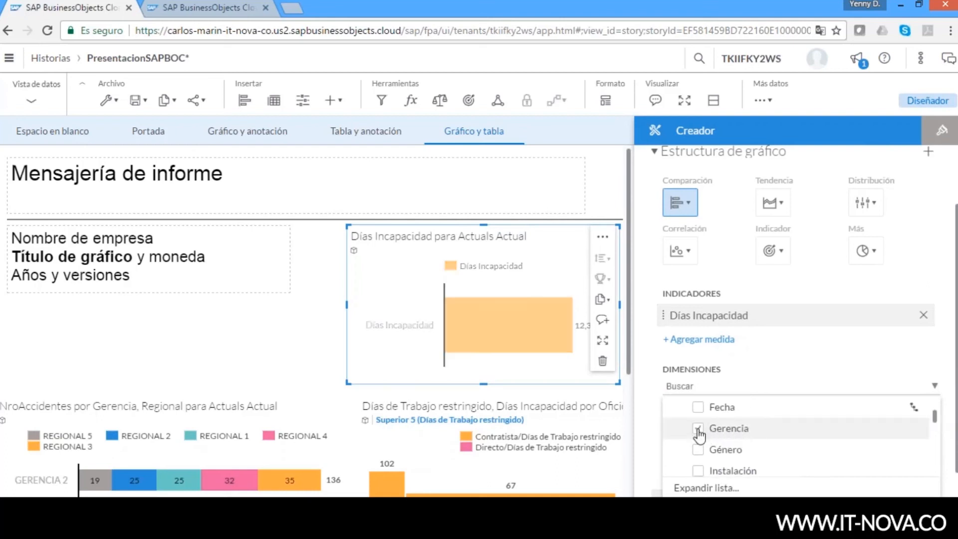
{"action": "left_click", "coordinate": [872, 253]}
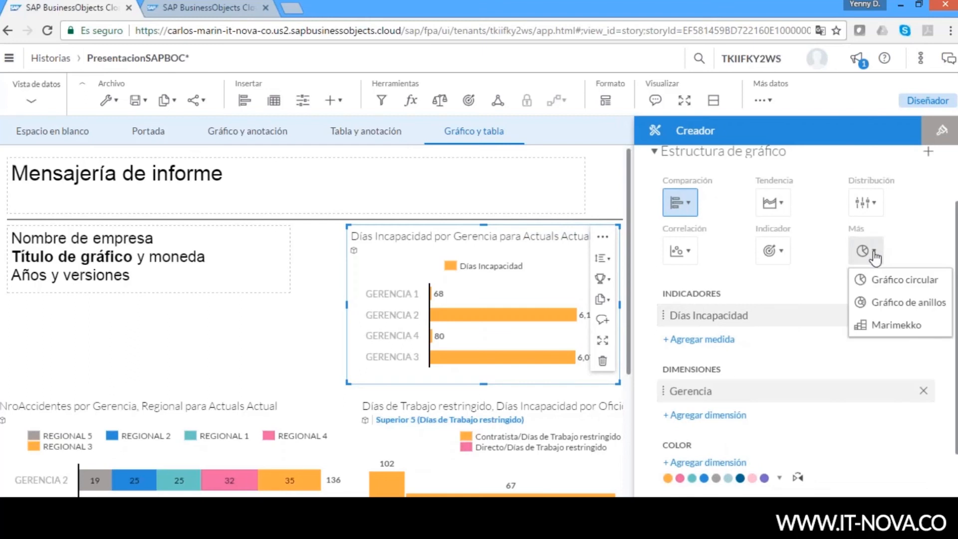
{"action": "left_click", "coordinate": [871, 309]}
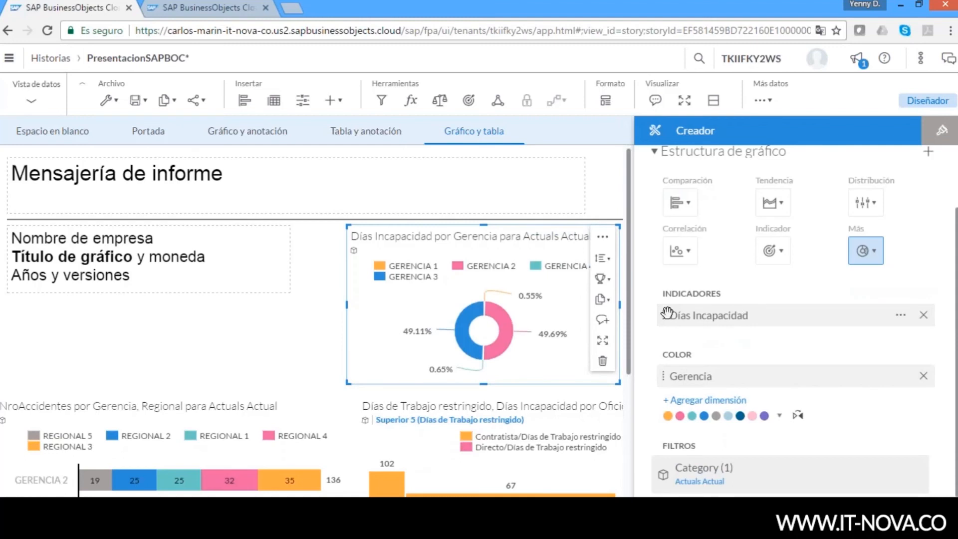
Delete the company text block and insert a new chart in its place, widened almost to the ring chart
{"action": "left_click", "coordinate": [288, 257]}
{"action": "key", "text": "Delete"}
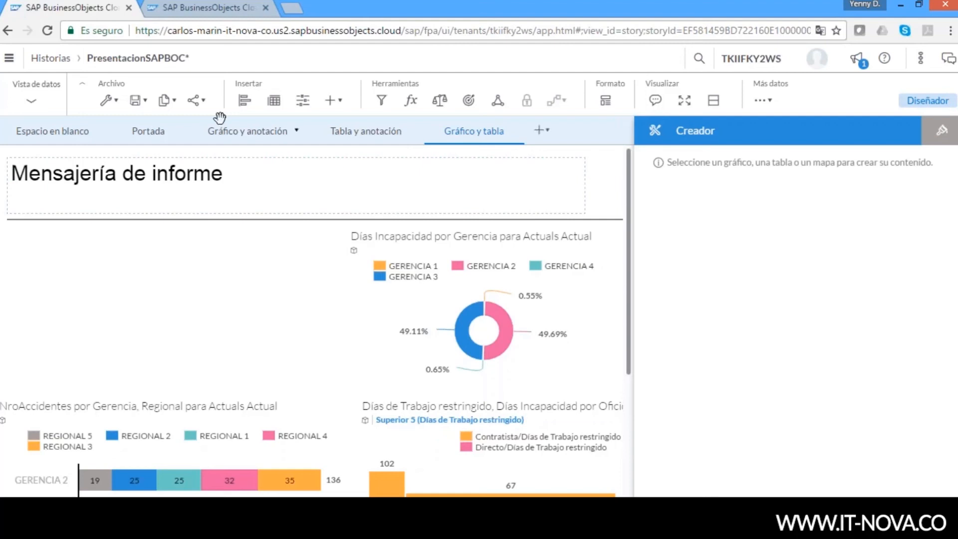
{"action": "left_click", "coordinate": [244, 106]}
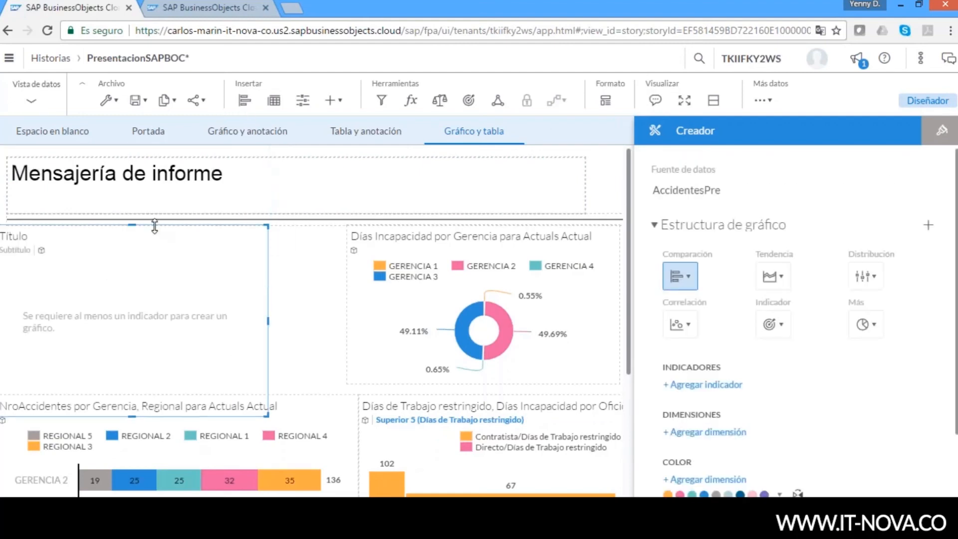
{"action": "left_click_drag", "start_coordinate": [155, 226], "coordinate": [155, 224]}
{"action": "left_click_drag", "start_coordinate": [269, 322], "coordinate": [333, 322]}
Add the NroAccidentes calculation as the indicator of the new chart beside the ring chart
{"action": "left_click", "coordinate": [786, 325]}
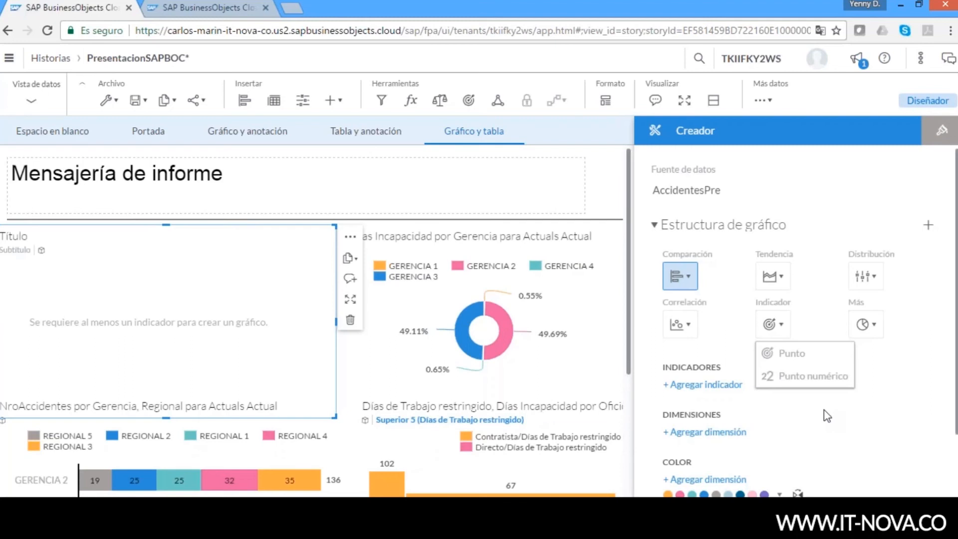
{"action": "left_click", "coordinate": [701, 384]}
{"action": "left_click", "coordinate": [697, 427]}
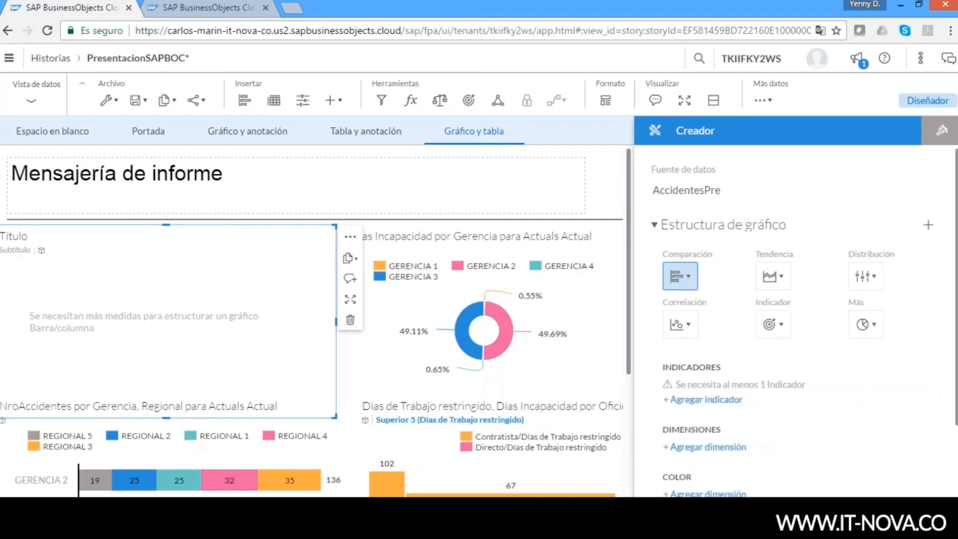
{"action": "left_click", "coordinate": [698, 399]}
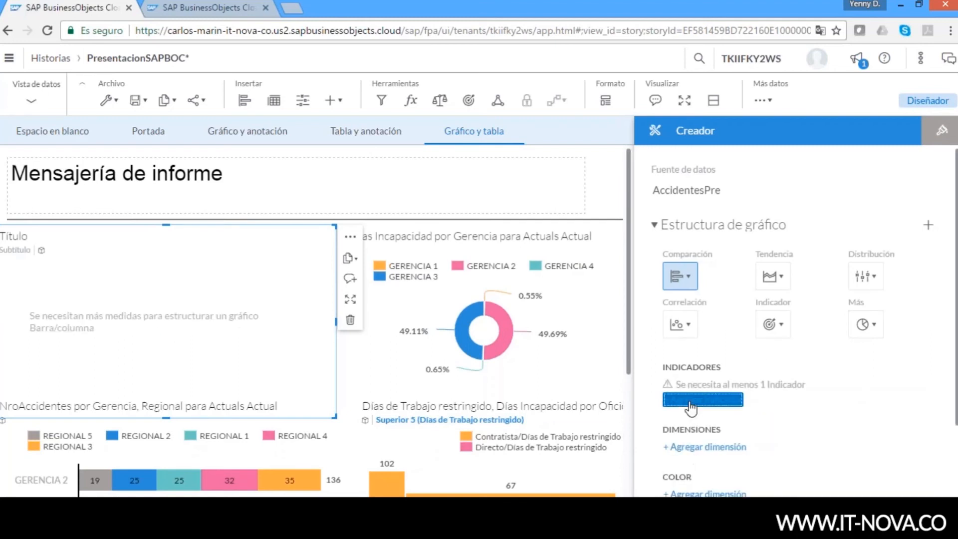
{"action": "left_click", "coordinate": [698, 441]}
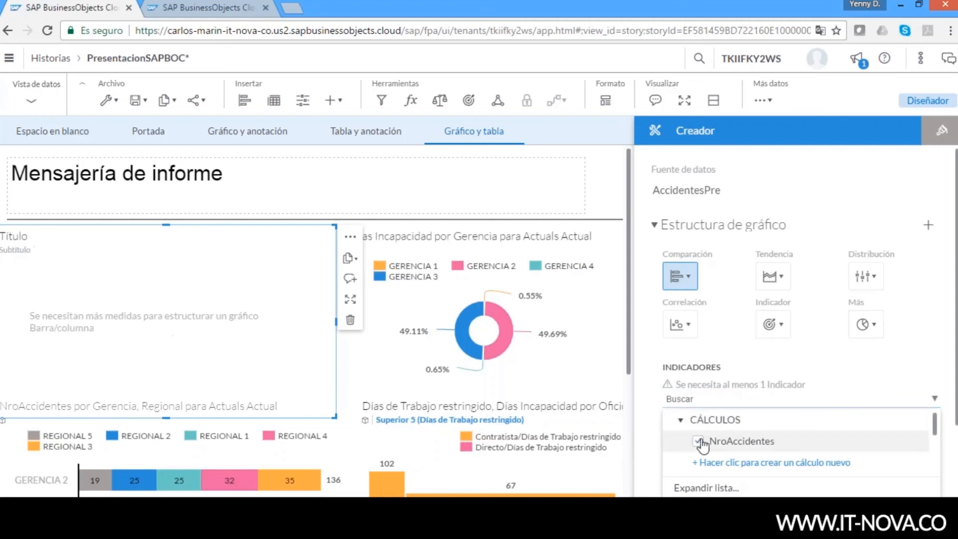
{"action": "left_click", "coordinate": [823, 369]}
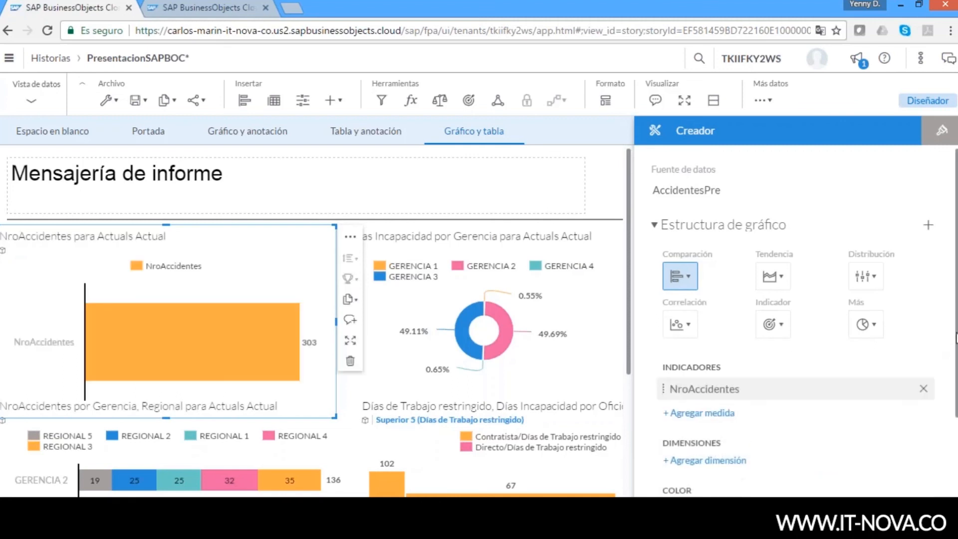
Add Género as the new NroAccidentes chart's dimension and change the chart type to Punto numérico
{"action": "scroll", "coordinate": [798, 349], "scroll_direction": "down", "scroll_amount": 3}
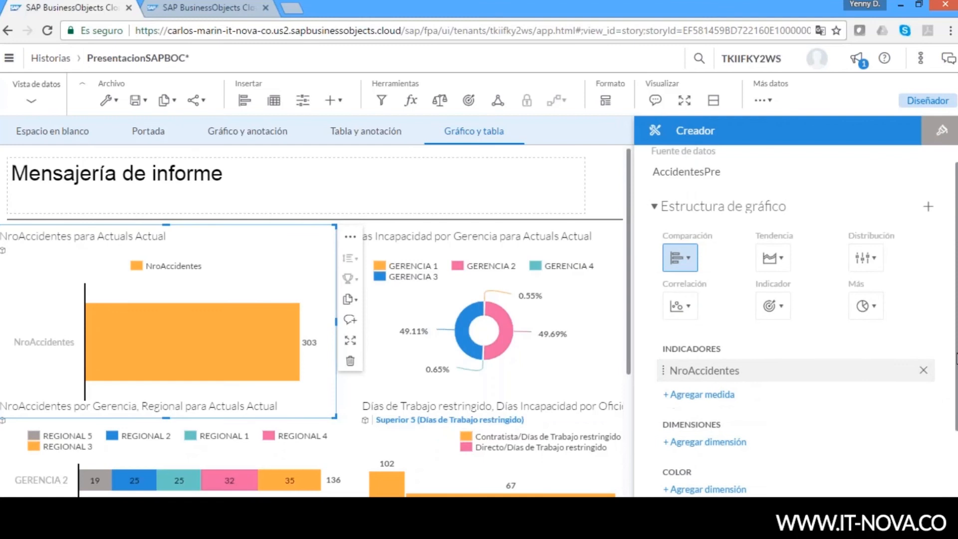
{"action": "left_click", "coordinate": [704, 346]}
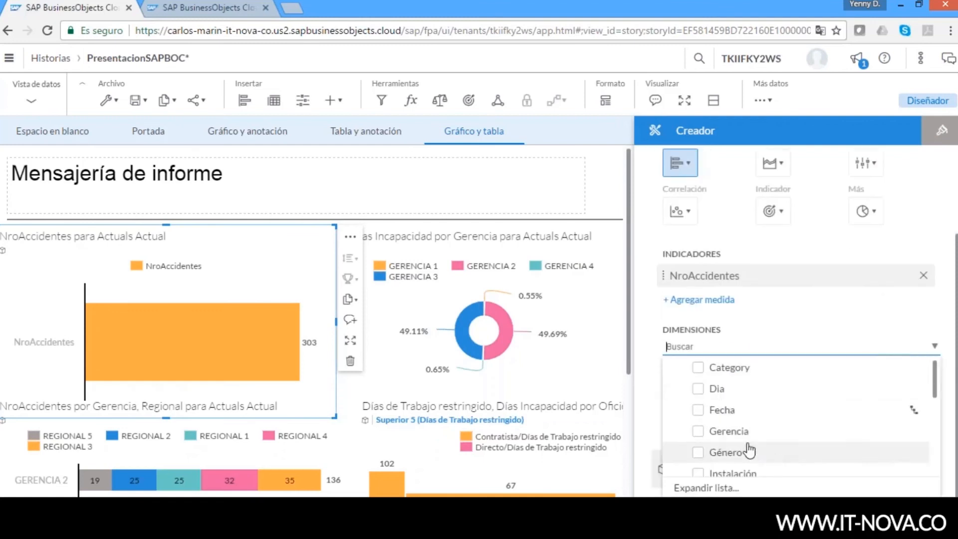
{"action": "left_click", "coordinate": [697, 455]}
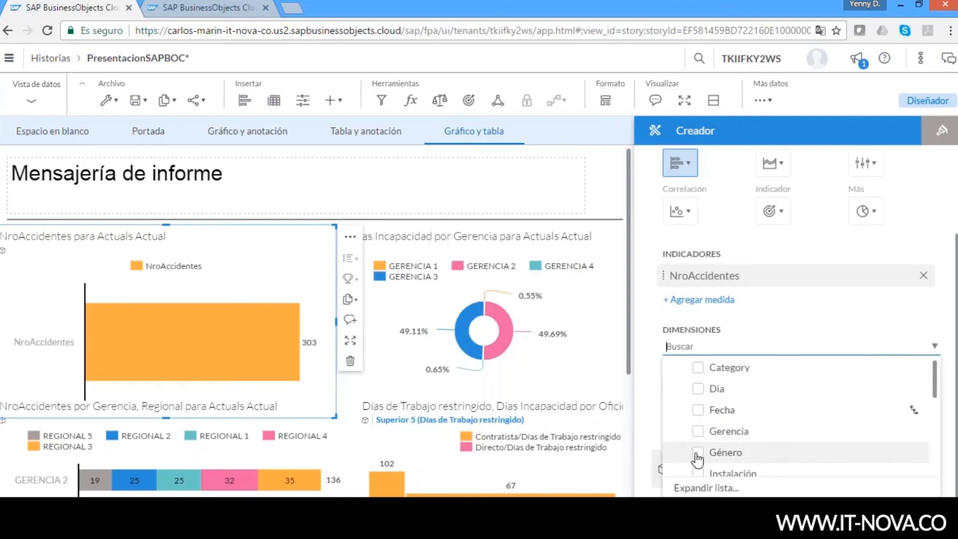
{"action": "left_click", "coordinate": [785, 317]}
{"action": "left_click", "coordinate": [774, 210]}
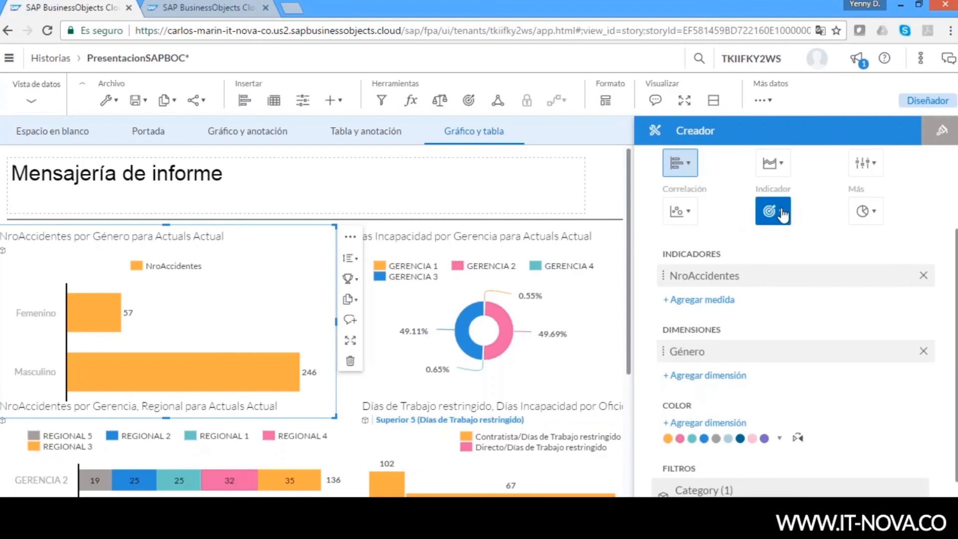
{"action": "left_click", "coordinate": [790, 262]}
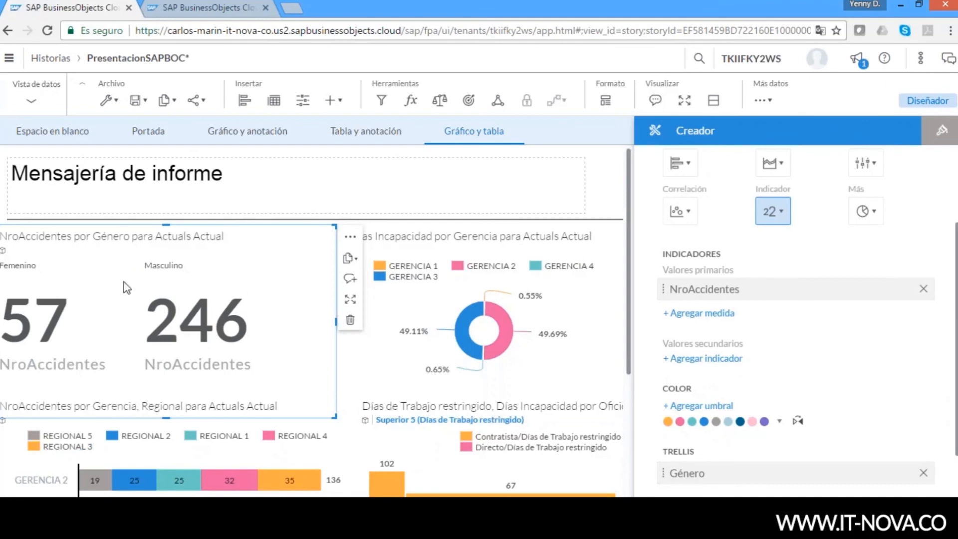
Add Días Incapacidad as a secondary value of the NroAccidentes numeric chart by Género
{"action": "left_click", "coordinate": [704, 359]}
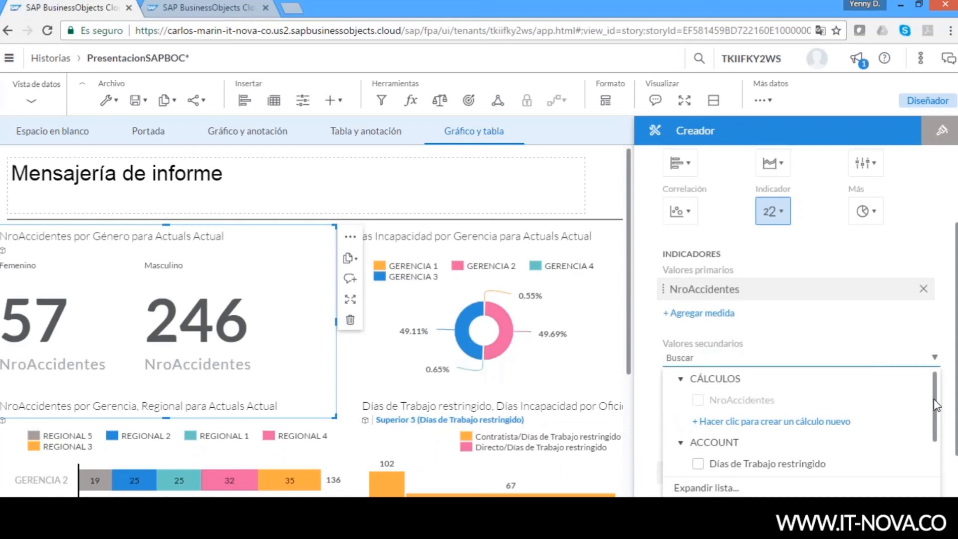
{"action": "scroll", "coordinate": [938, 414], "scroll_direction": "down", "scroll_amount": 1}
{"action": "scroll", "coordinate": [938, 414], "scroll_direction": "down", "scroll_amount": 2}
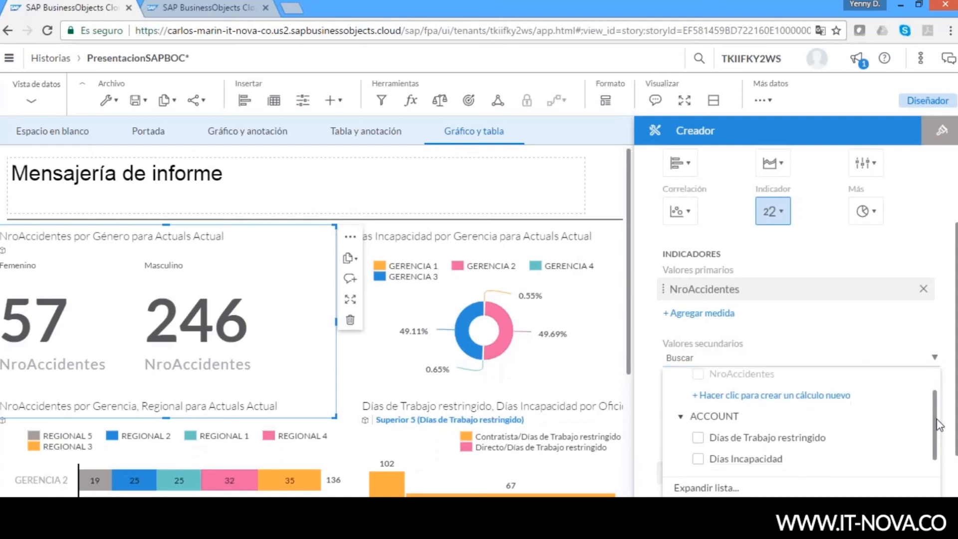
{"action": "left_click", "coordinate": [698, 442]}
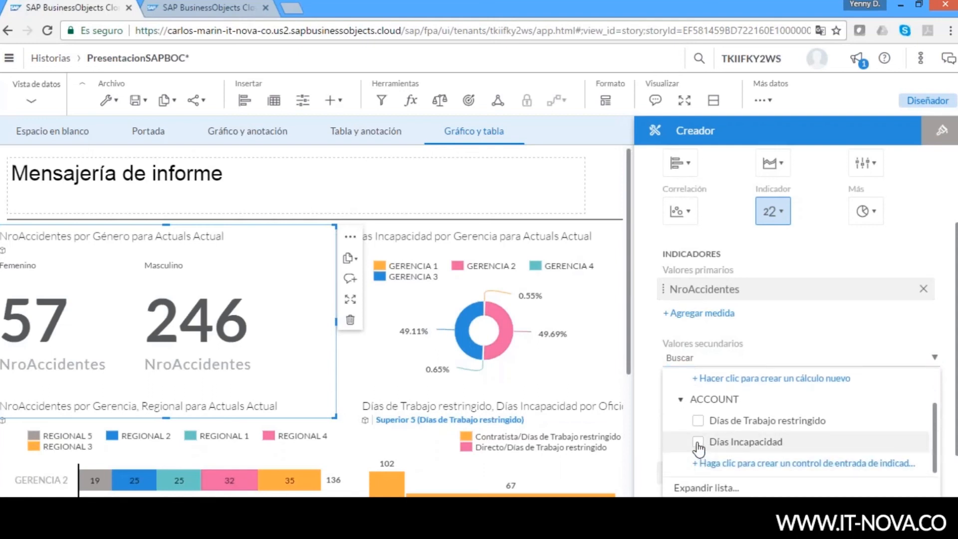
{"action": "left_click", "coordinate": [821, 311]}
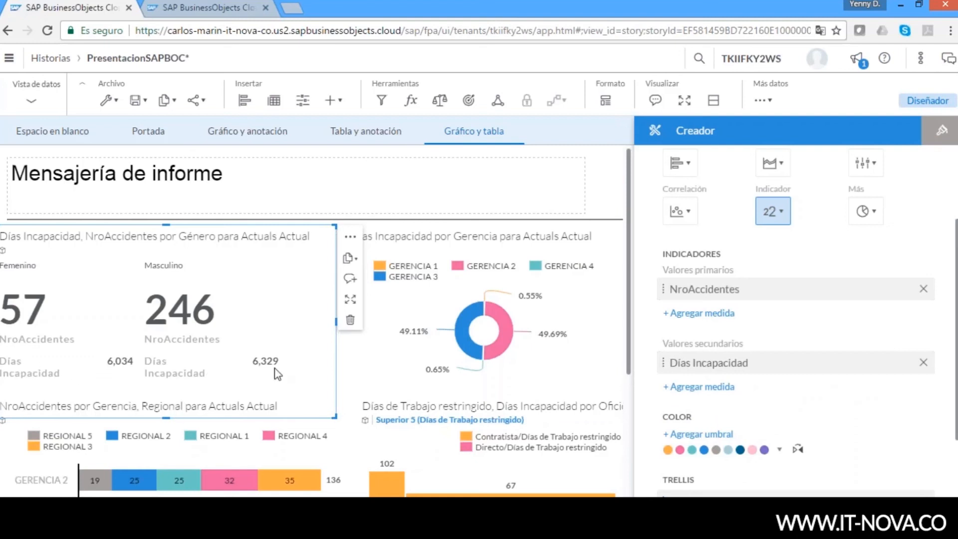
Try to hide the primary value labels of the numeric chart by Género
{"action": "left_click", "coordinate": [351, 239]}
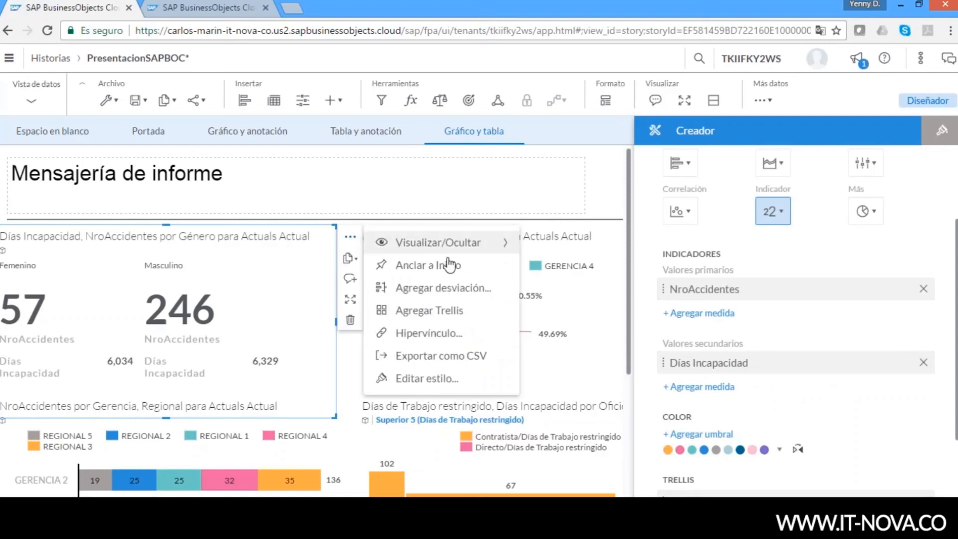
{"action": "mouse_move", "coordinate": [466, 252]}
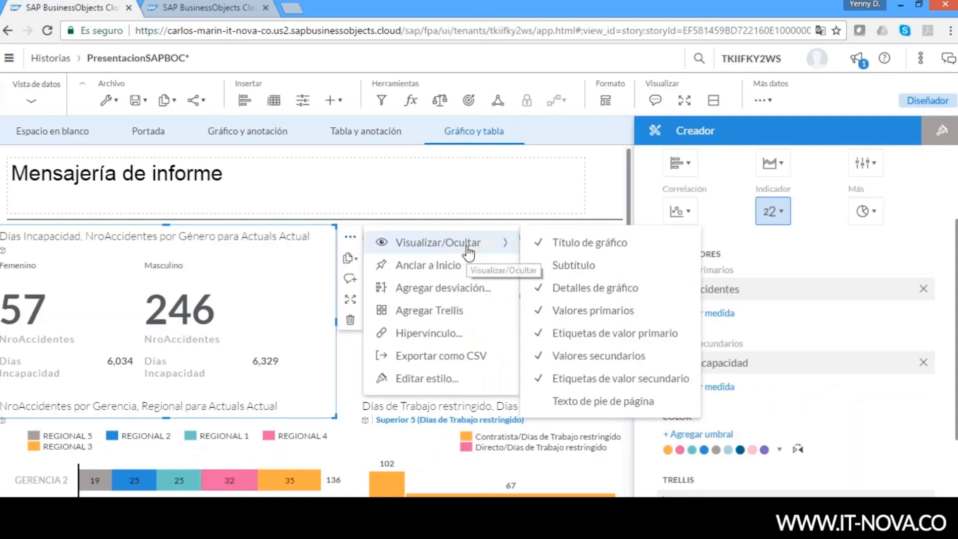
{"action": "left_click", "coordinate": [599, 343]}
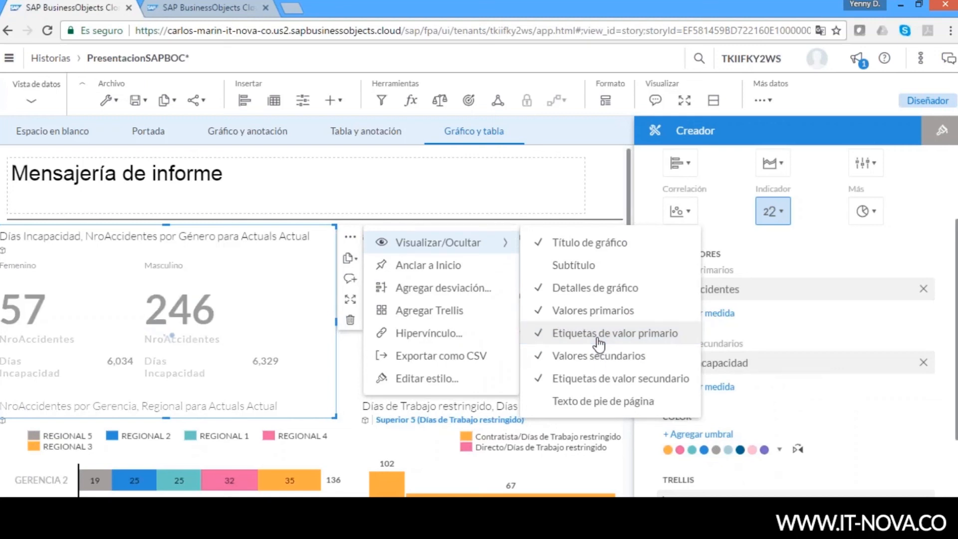
{"action": "left_click", "coordinate": [281, 358]}
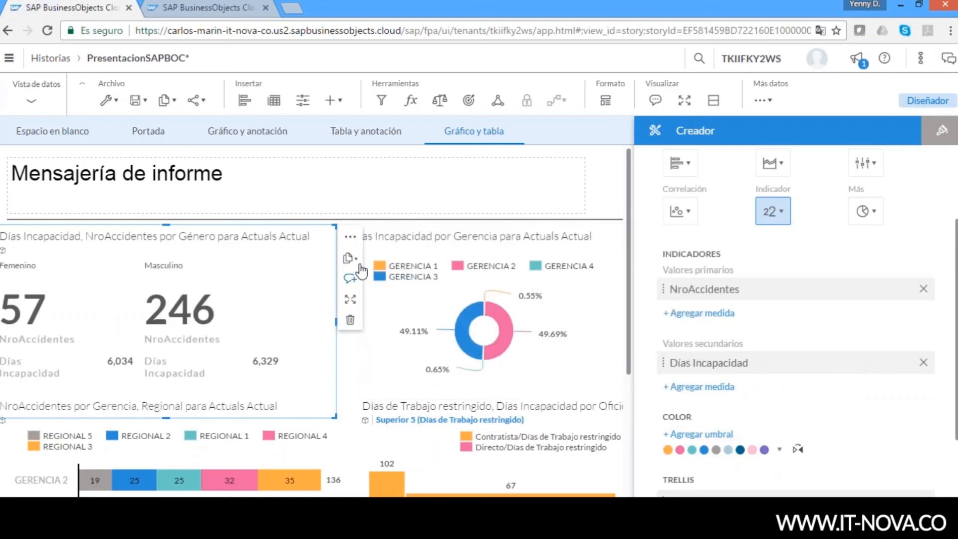
Hide the secondary value labels (Etiquetas de valor secundario) of the numeric chart by Género
{"action": "left_click", "coordinate": [350, 237]}
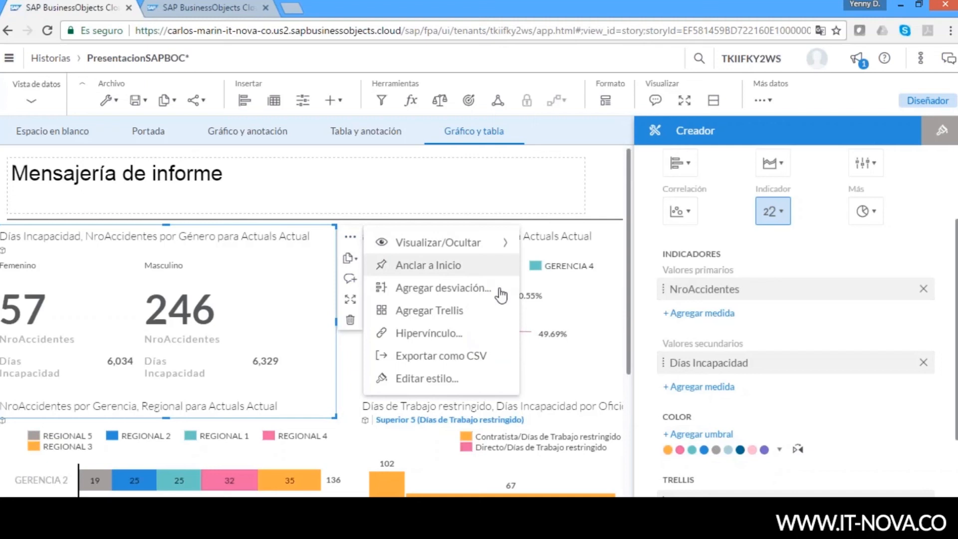
{"action": "mouse_move", "coordinate": [492, 245]}
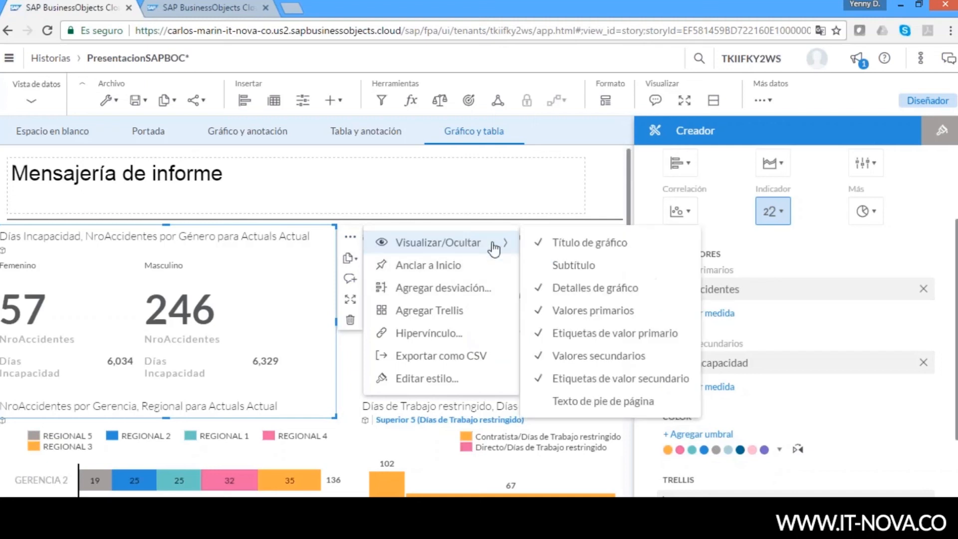
{"action": "left_click", "coordinate": [597, 380]}
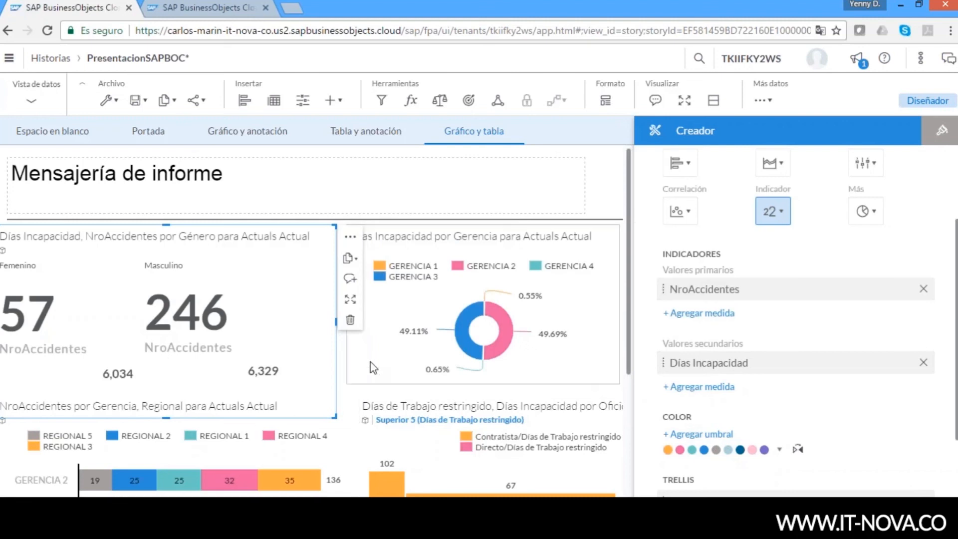
{"action": "left_click", "coordinate": [344, 398]}
{"action": "scroll", "coordinate": [286, 346], "scroll_direction": "down", "scroll_amount": 2}
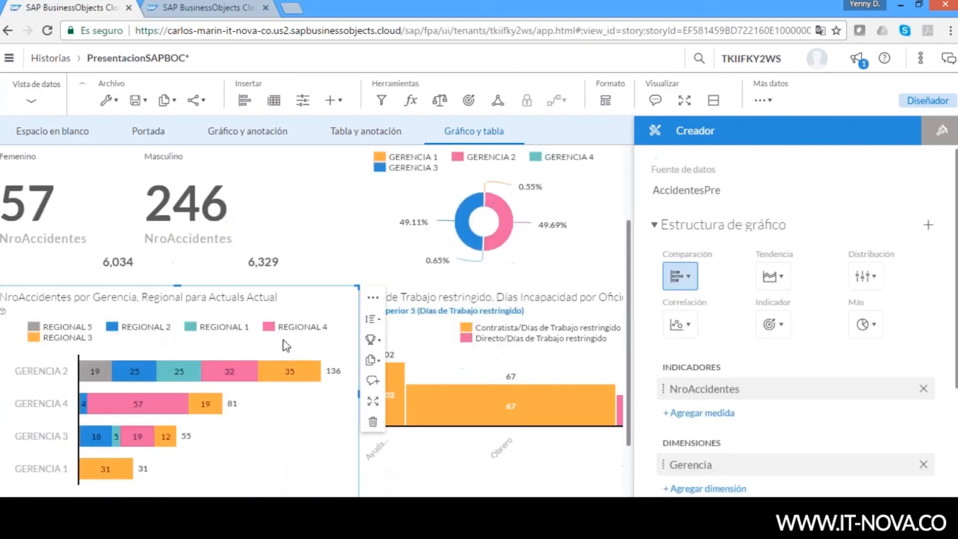
Add a new Canvas page to the story and insert a chart on it
{"action": "mouse_move", "coordinate": [558, 136]}
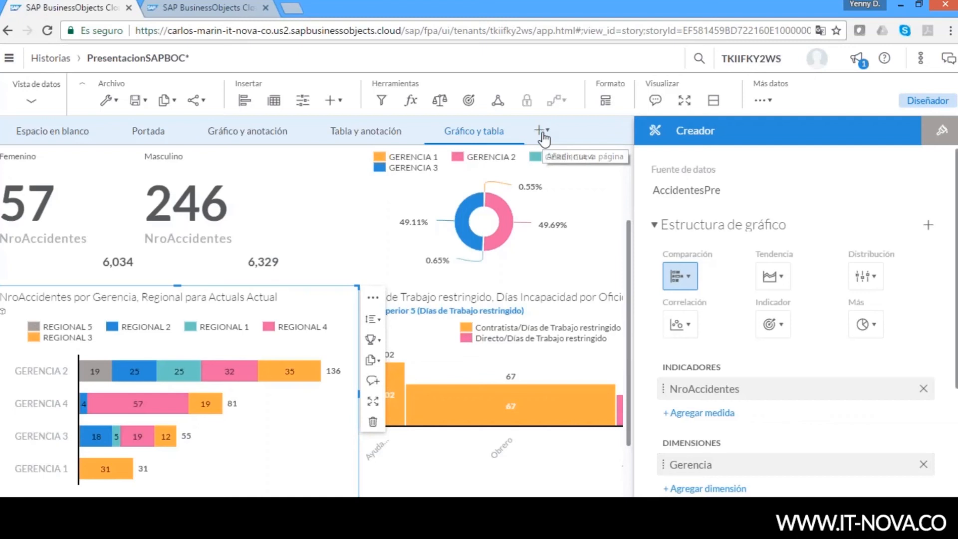
{"action": "left_click", "coordinate": [542, 133]}
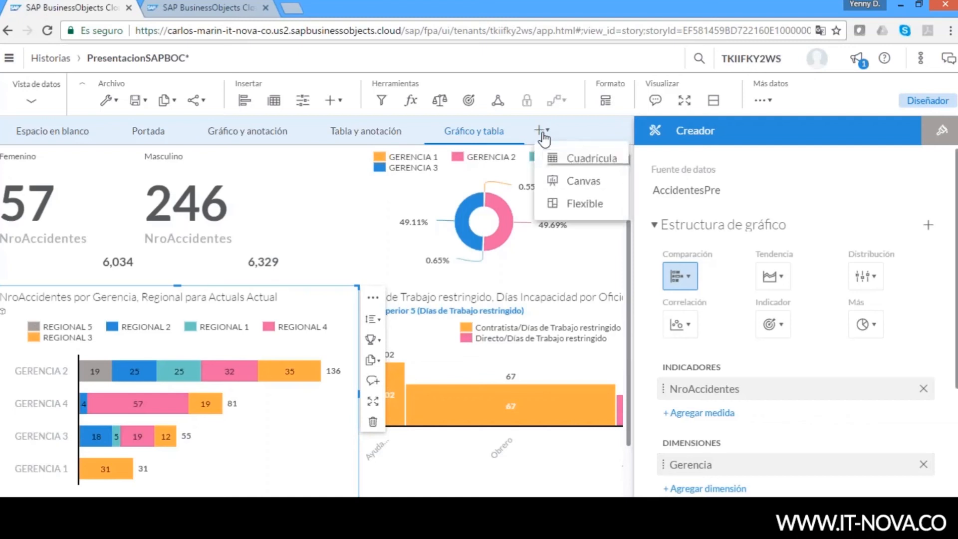
{"action": "left_click", "coordinate": [581, 181]}
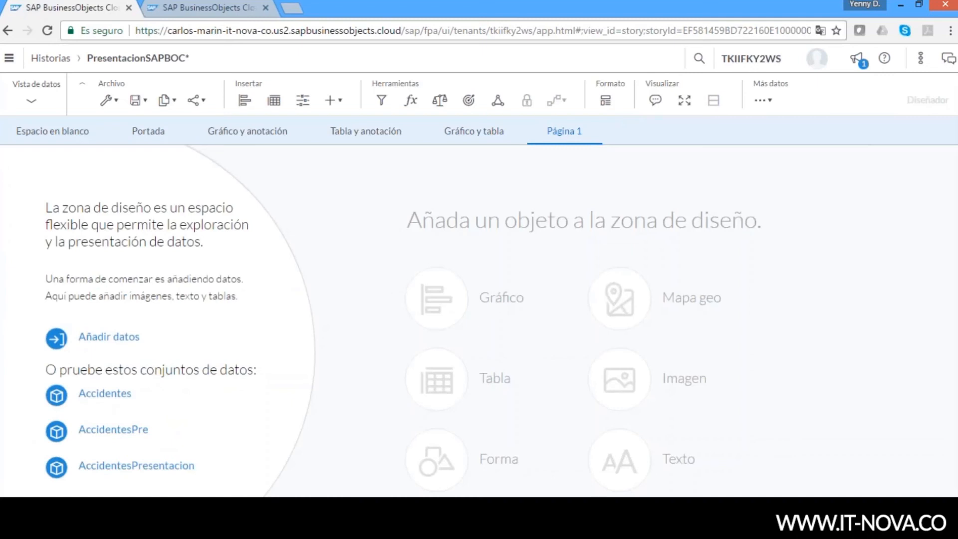
{"action": "left_click", "coordinate": [447, 306]}
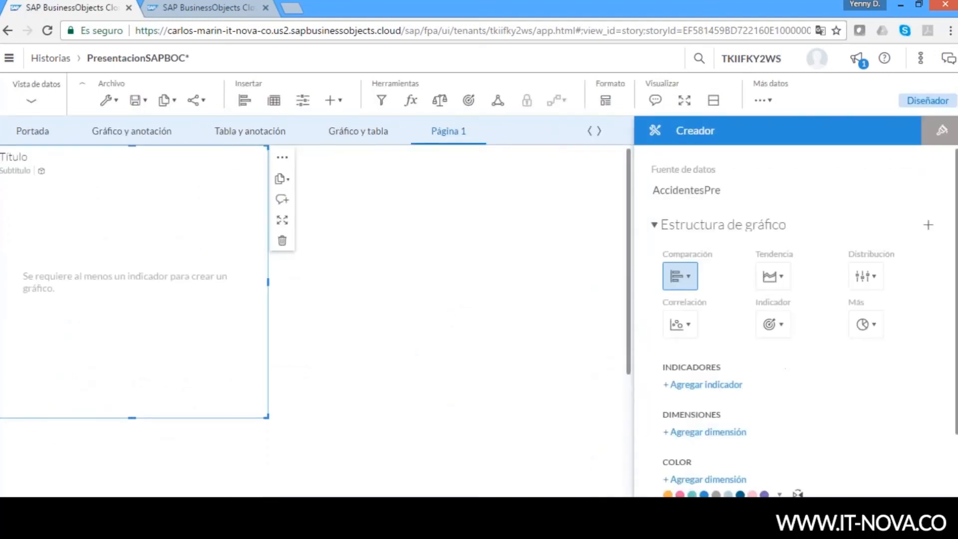
Add the NroAccidentes calculation as the indicator of the chart on Página 1
{"action": "left_click", "coordinate": [866, 327]}
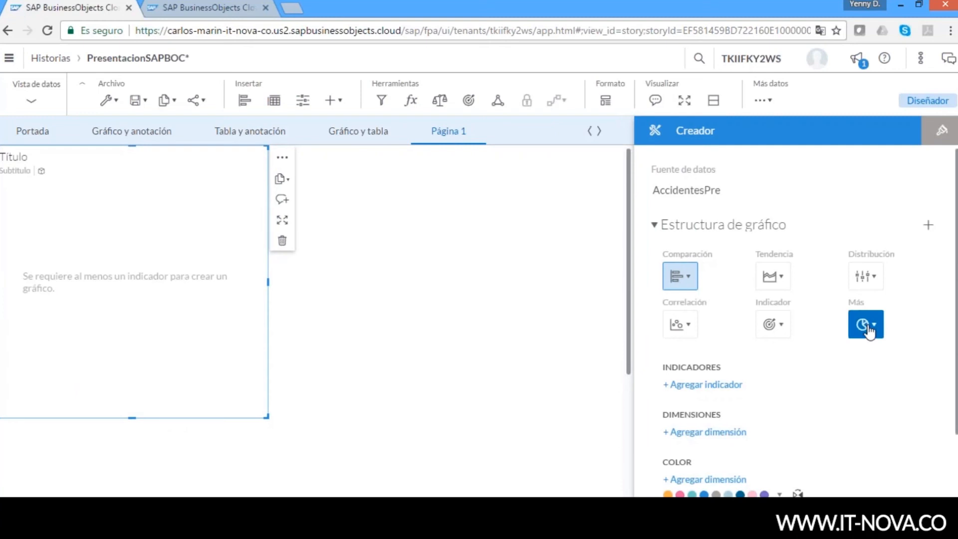
{"action": "left_click", "coordinate": [712, 384]}
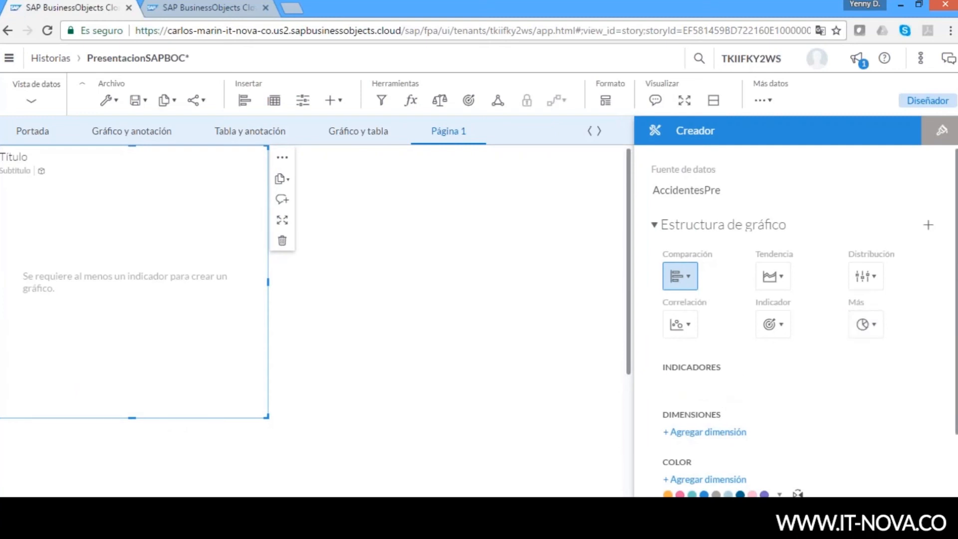
{"action": "left_click", "coordinate": [697, 427]}
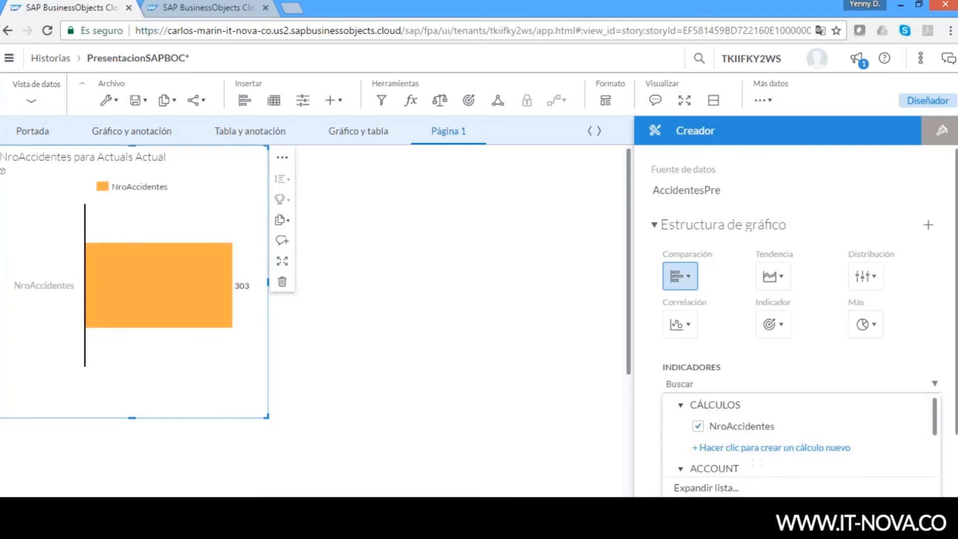
{"action": "left_click", "coordinate": [890, 370]}
Add Dia as the dimension of the Página 1 chart and change the chart type to Heat Map
{"action": "scroll", "coordinate": [890, 370], "scroll_direction": "down", "scroll_amount": 1}
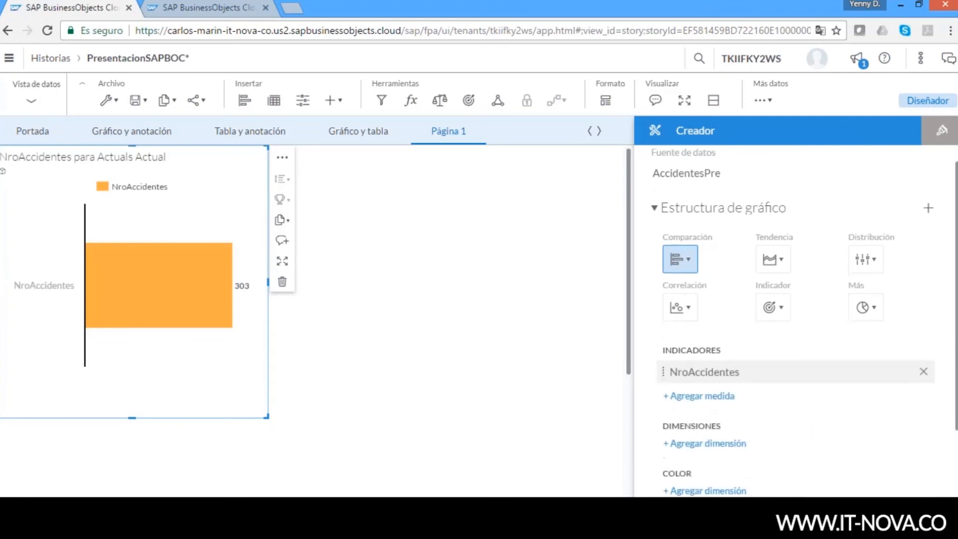
{"action": "left_click", "coordinate": [705, 394]}
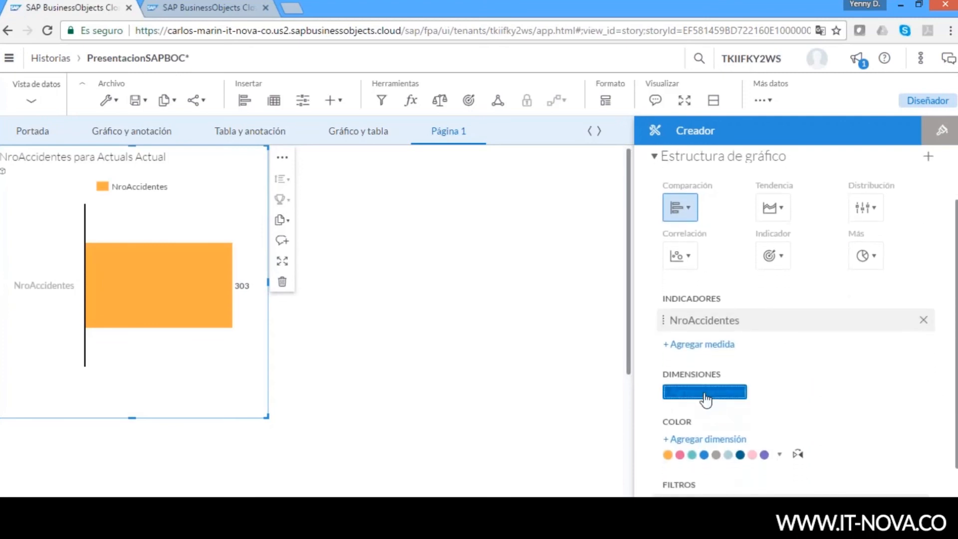
{"action": "left_click", "coordinate": [698, 434]}
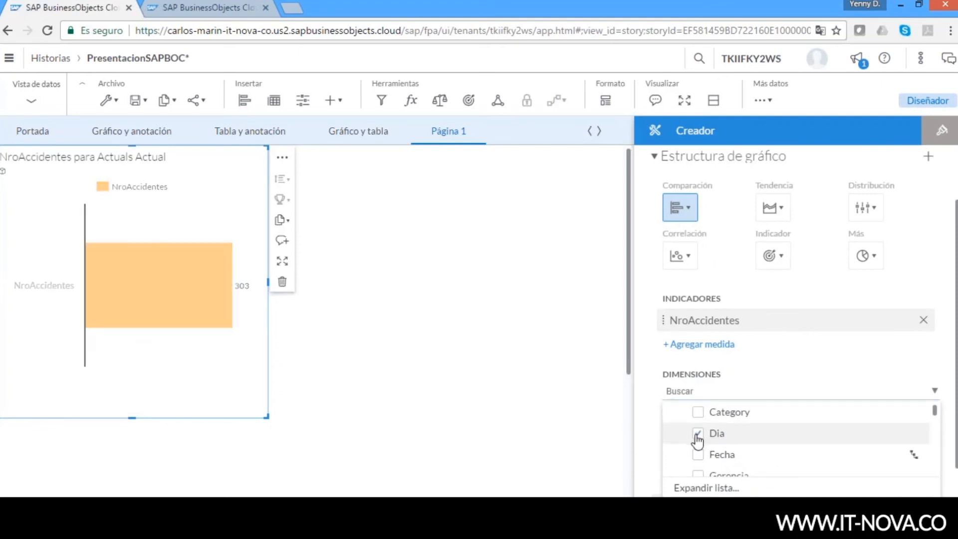
{"action": "left_click", "coordinate": [800, 361]}
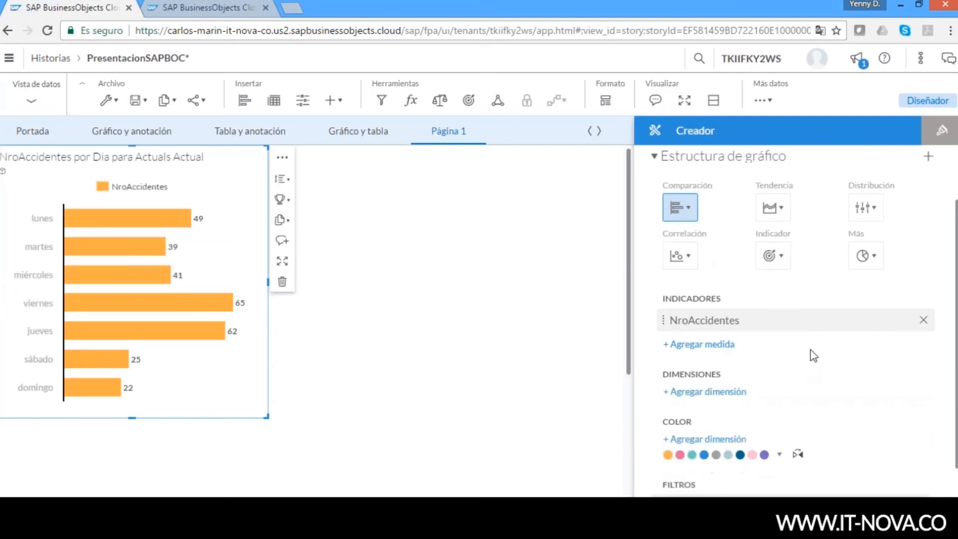
{"action": "left_click", "coordinate": [870, 215]}
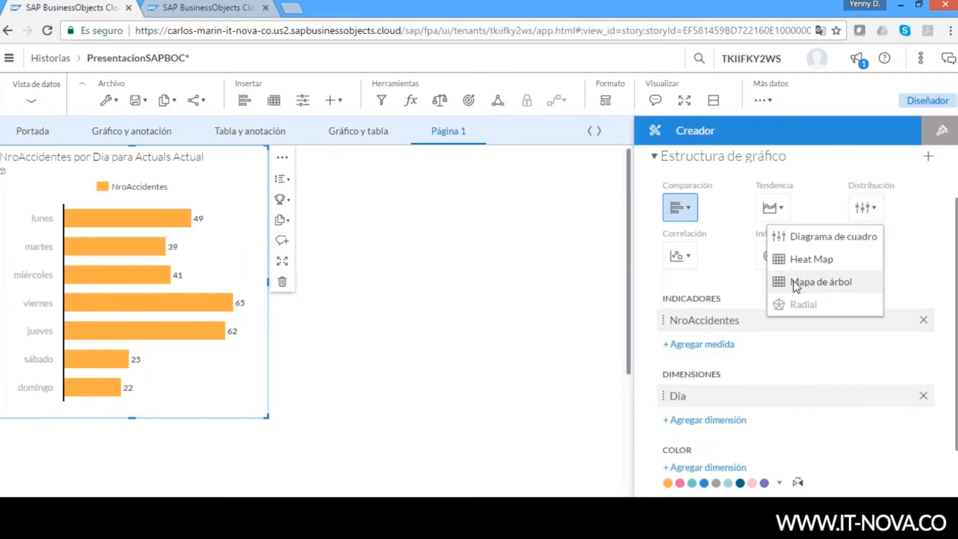
{"action": "left_click", "coordinate": [786, 259]}
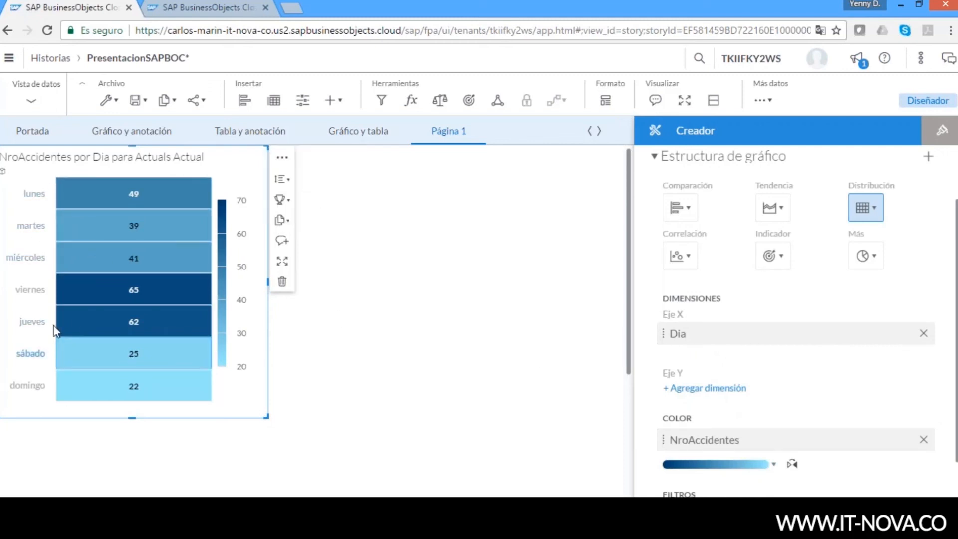
Sort the heat map by NroAccidentes, trying Del inferior al superior before settling on Superior a inferior
{"action": "mouse_move", "coordinate": [133, 299]}
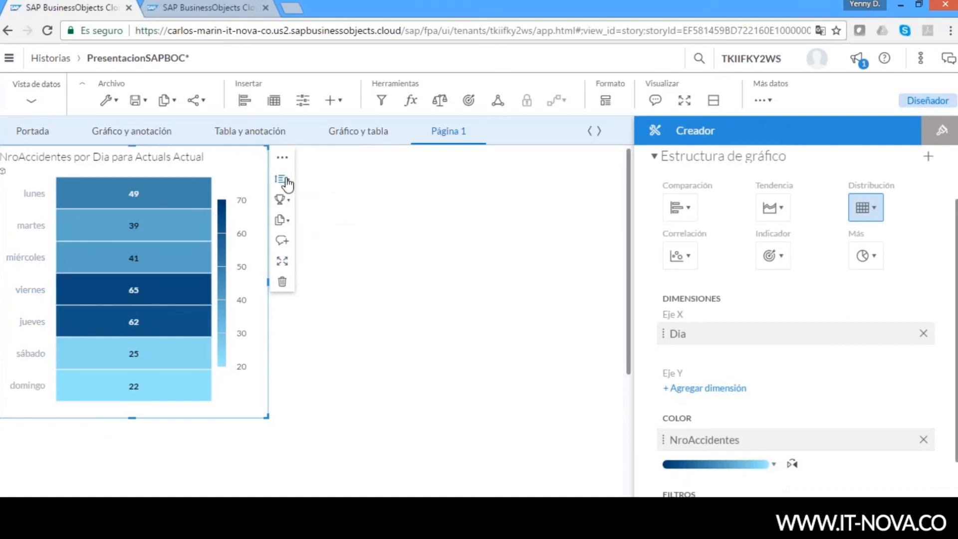
{"action": "left_click", "coordinate": [282, 178]}
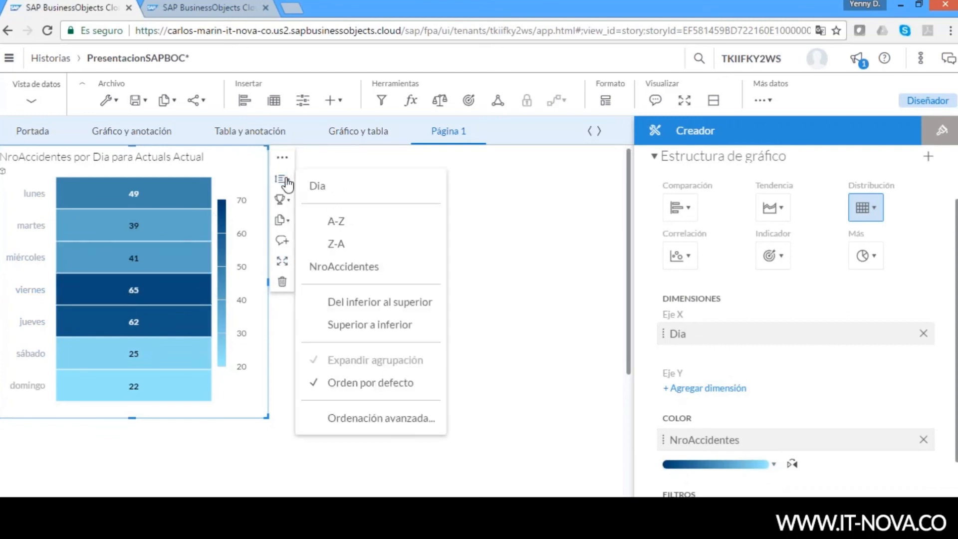
{"action": "left_click", "coordinate": [371, 309]}
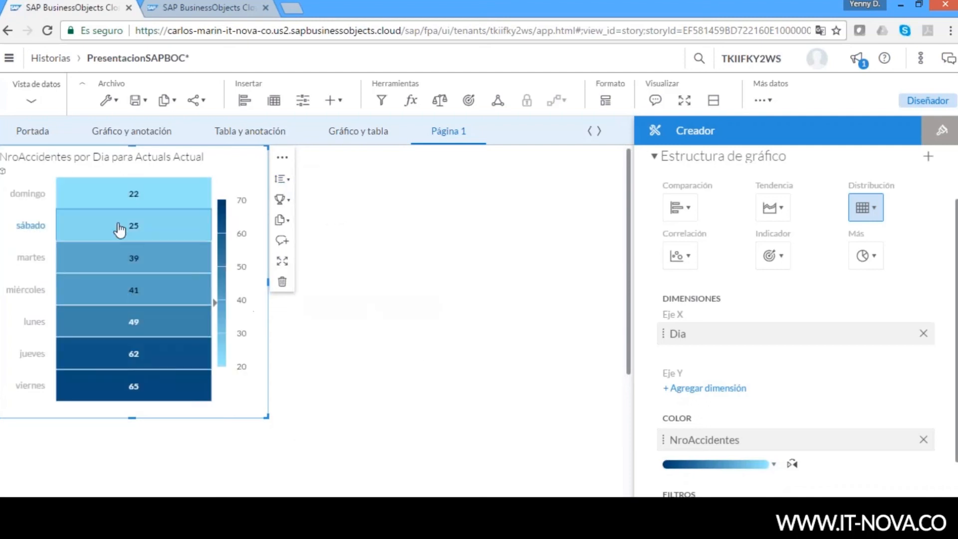
{"action": "left_click", "coordinate": [283, 181]}
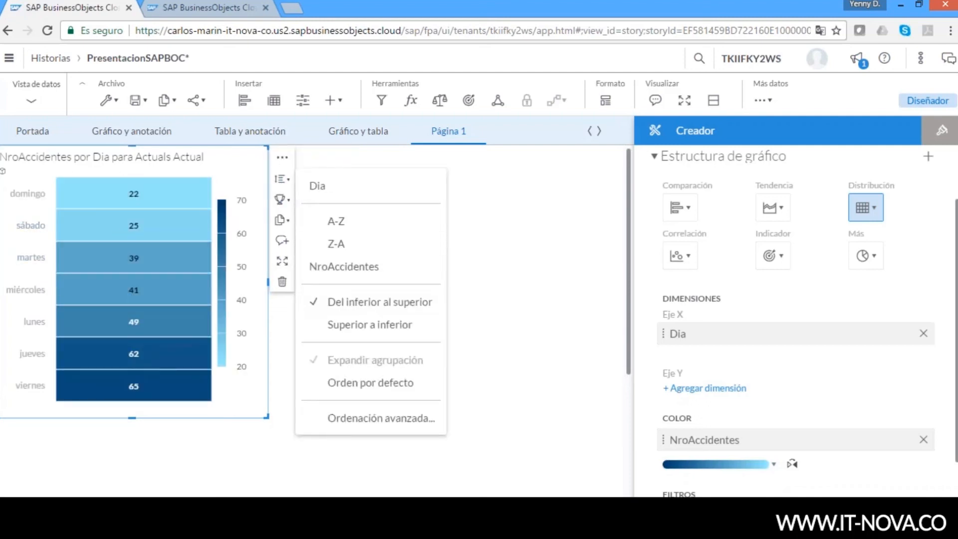
{"action": "left_click", "coordinate": [365, 325]}
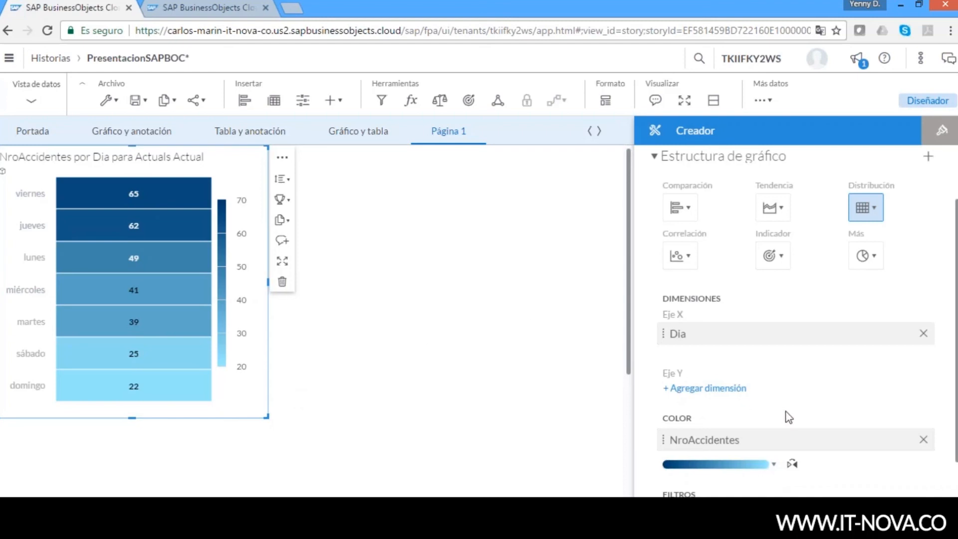
Add Lugar as the heat map's Eje Y dimension and enlarge the chart in width and height
{"action": "left_click", "coordinate": [713, 389]}
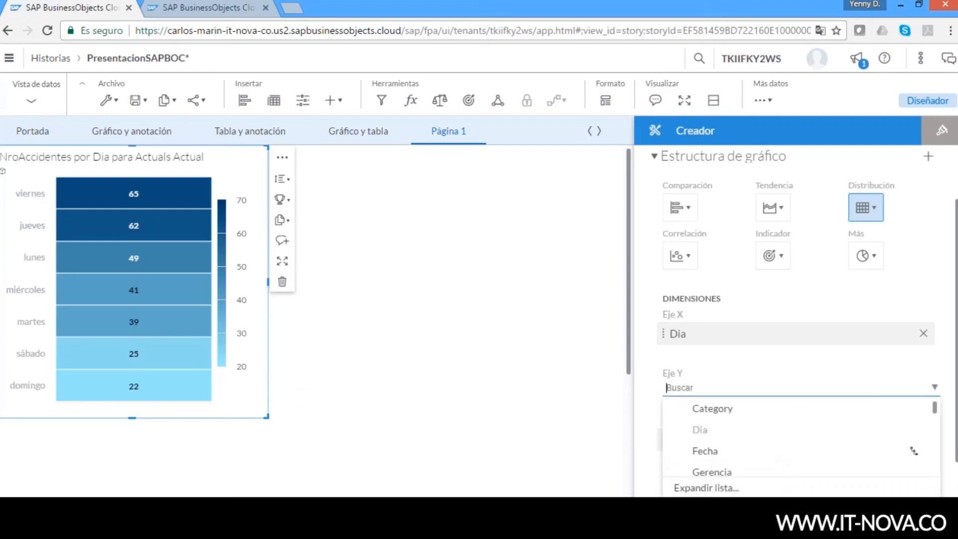
{"action": "left_click_drag", "start_coordinate": [936, 410], "coordinate": [935, 434]}
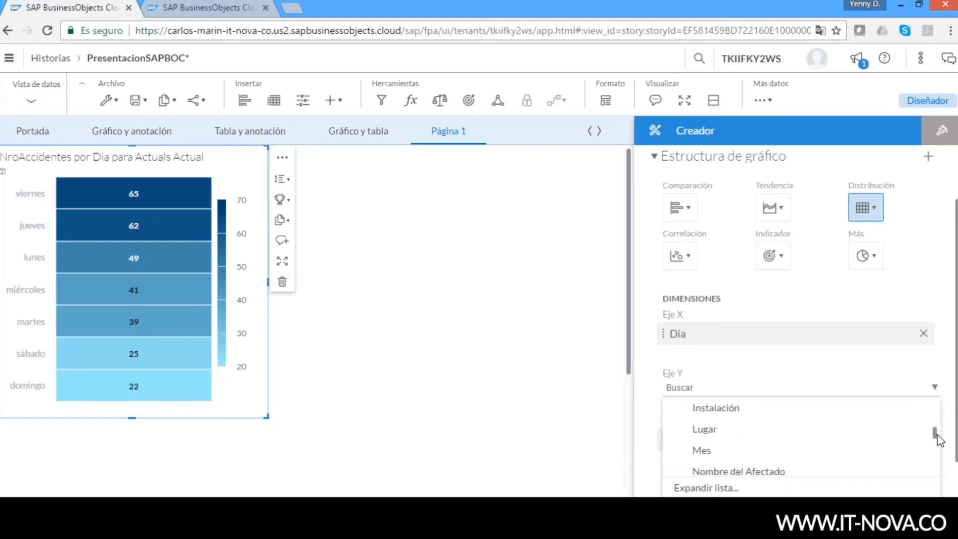
{"action": "left_click", "coordinate": [742, 432]}
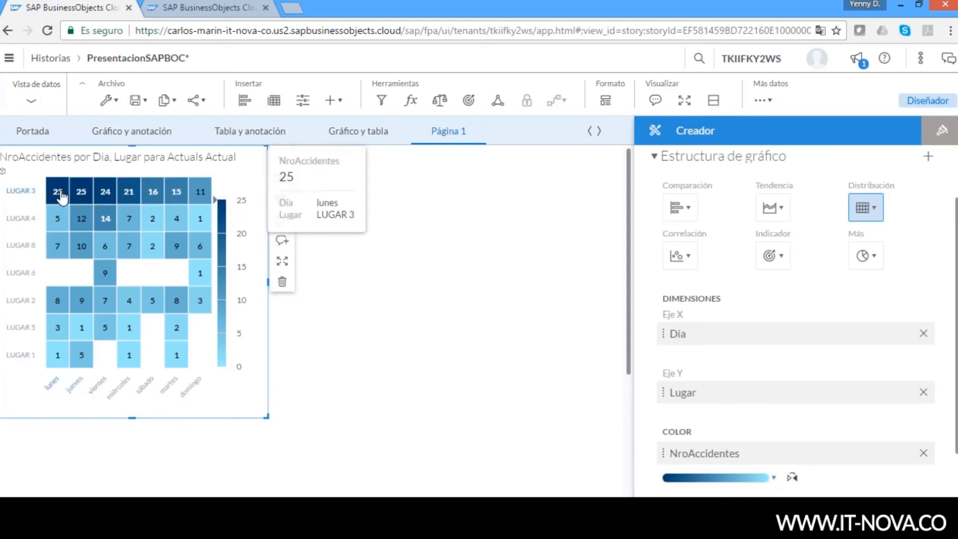
{"action": "left_click_drag", "start_coordinate": [264, 417], "coordinate": [392, 494]}
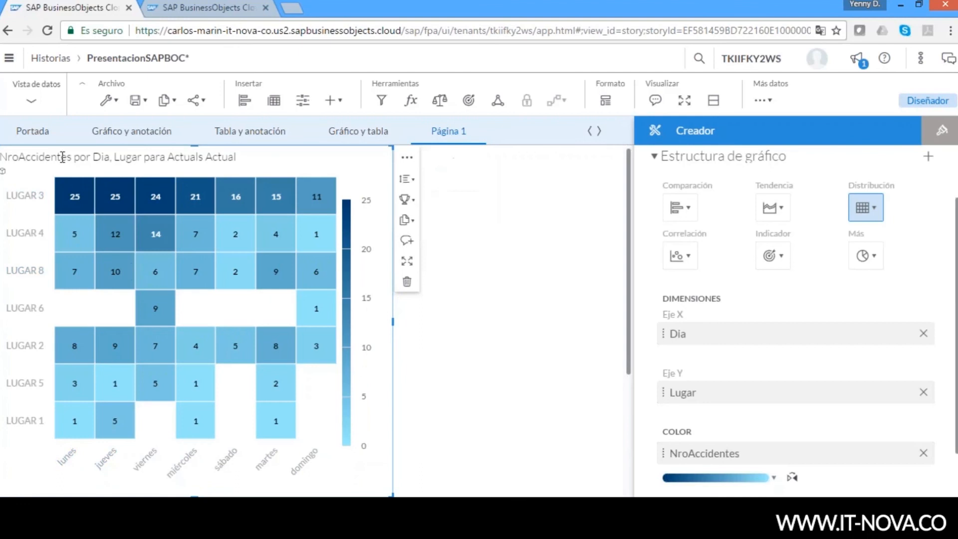
{"action": "mouse_move", "coordinate": [78, 200]}
{"action": "scroll", "coordinate": [798, 319], "scroll_direction": "down", "scroll_amount": 2}
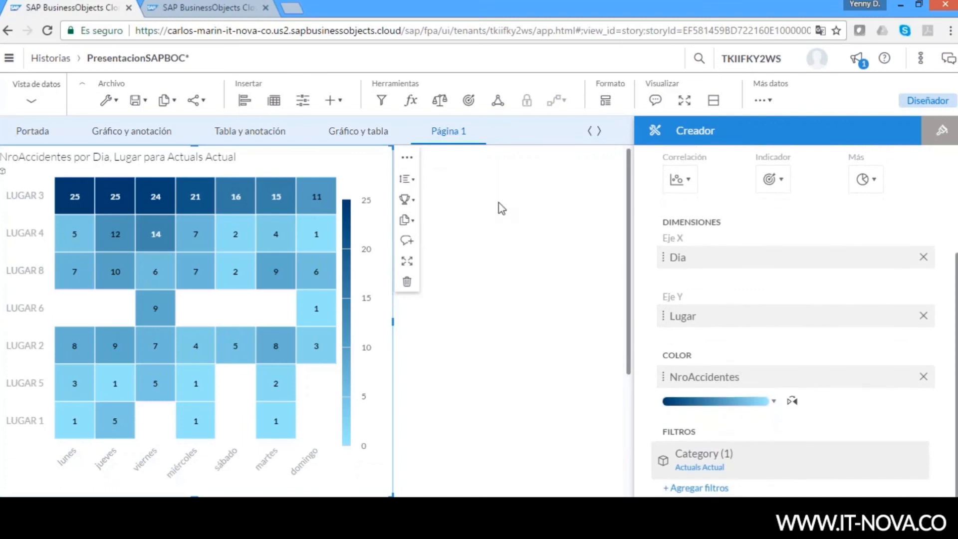
Add Oficio as a tooltip information dimension to the heat map on Página 1
{"action": "left_click", "coordinate": [407, 159]}
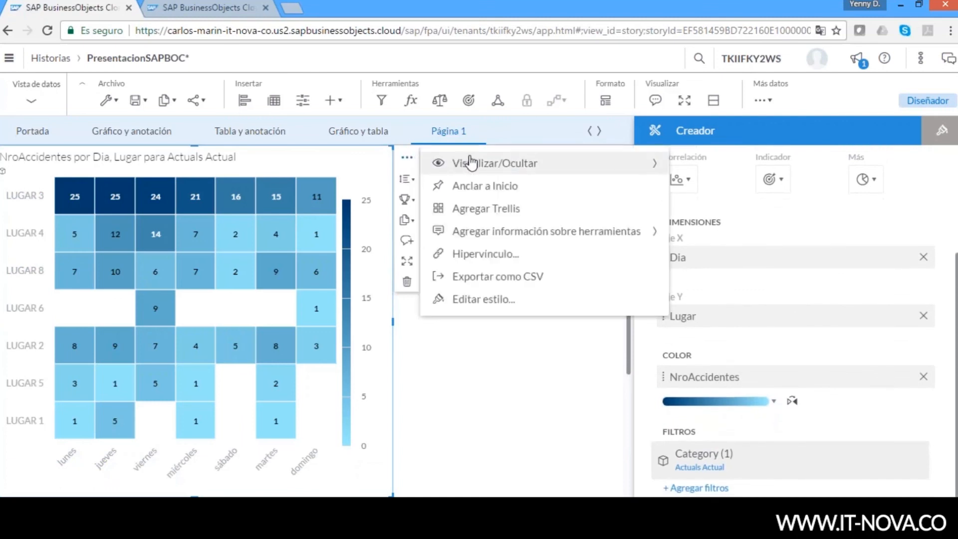
{"action": "mouse_move", "coordinate": [503, 232]}
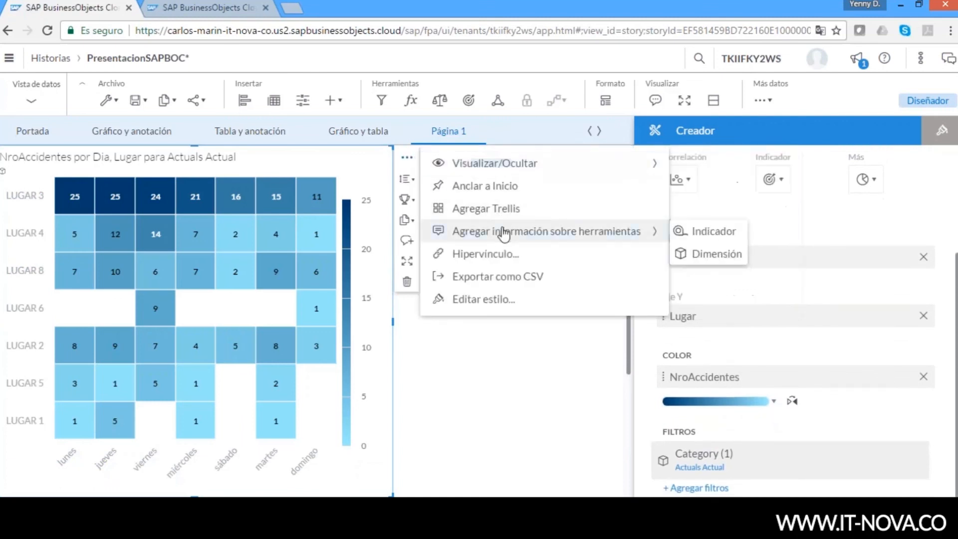
{"action": "left_click", "coordinate": [700, 253]}
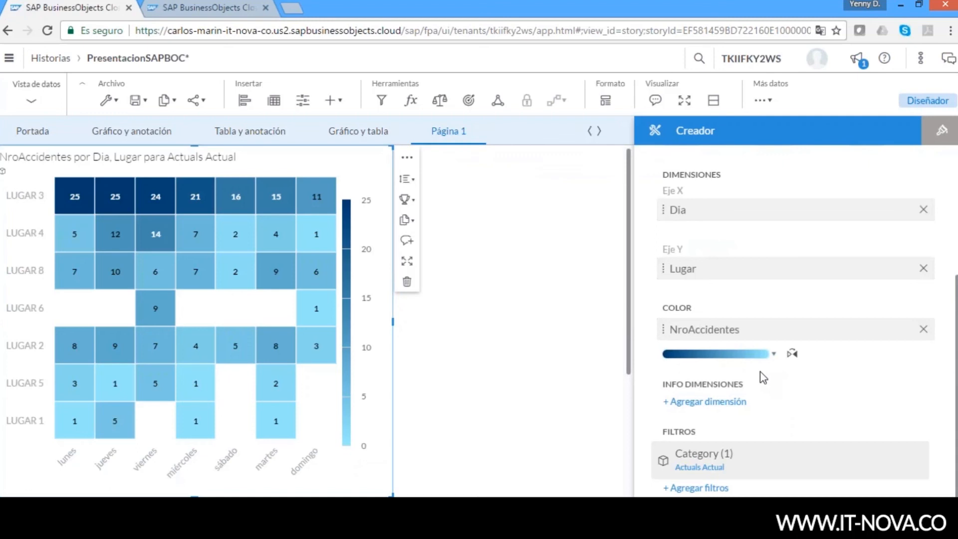
{"action": "left_click", "coordinate": [736, 401]}
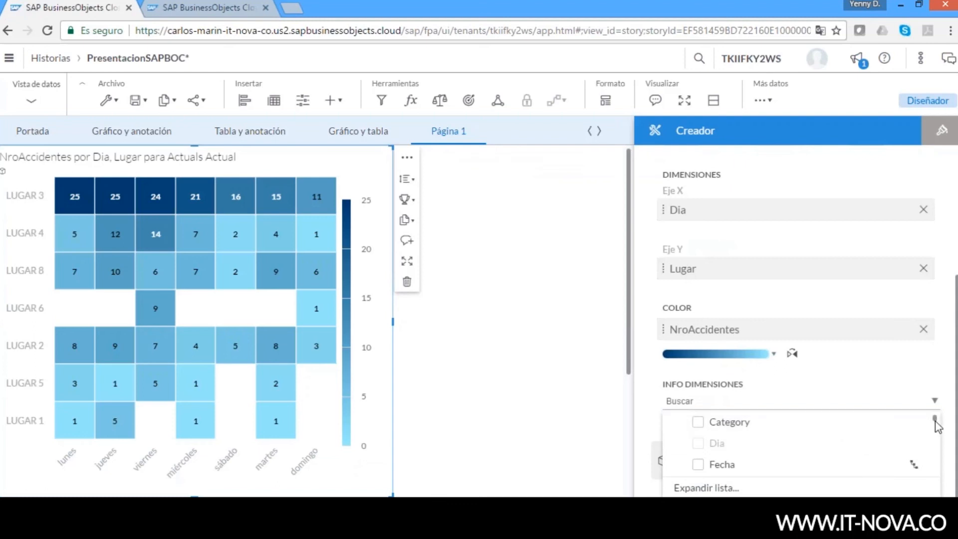
{"action": "scroll", "coordinate": [937, 431], "scroll_direction": "down", "scroll_amount": 2}
{"action": "left_click_drag", "start_coordinate": [936, 431], "coordinate": [943, 465]}
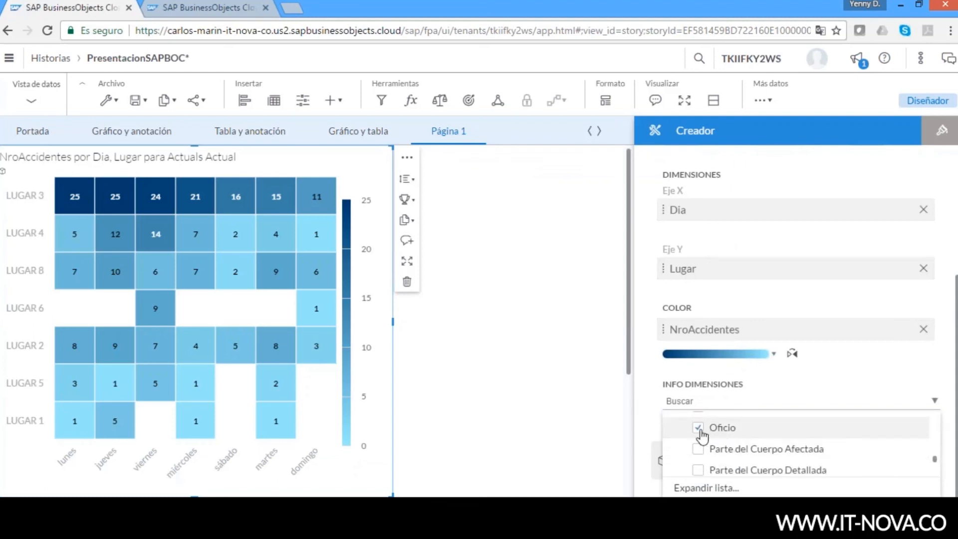
{"action": "left_click", "coordinate": [492, 365]}
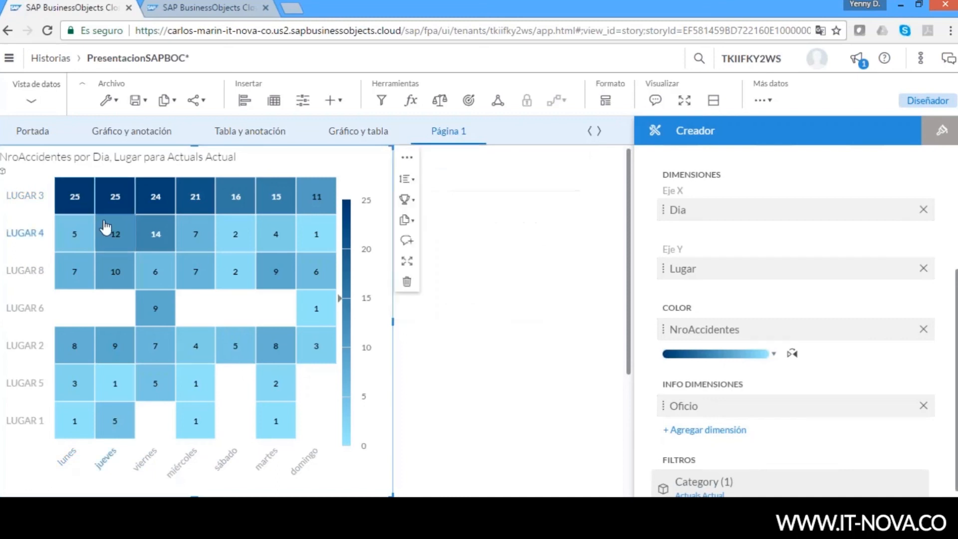
Deselect the heat map and save the story
{"action": "left_click", "coordinate": [546, 389]}
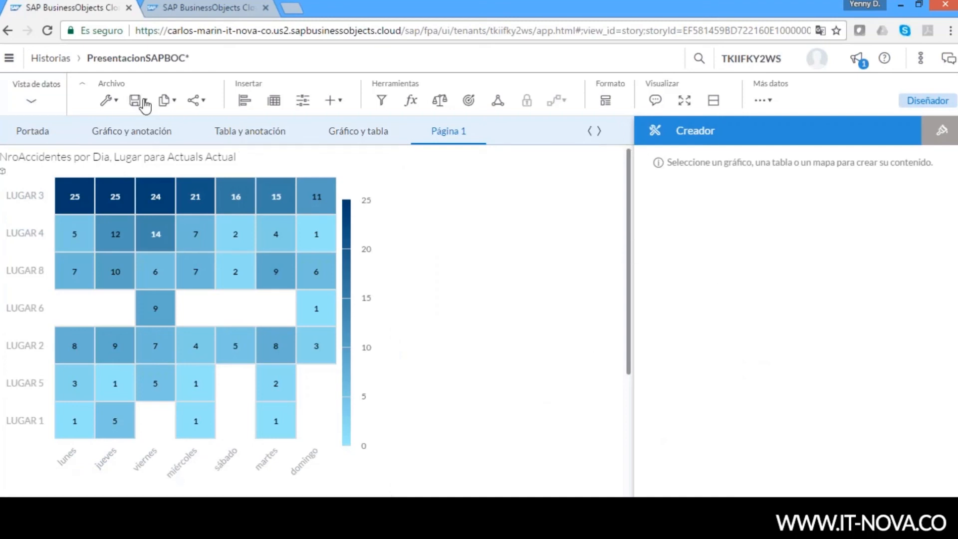
{"action": "left_click", "coordinate": [145, 106]}
{"action": "left_click", "coordinate": [145, 124]}
Copy the story's file link from the Compartir historia options and close them without sending
{"action": "left_click", "coordinate": [200, 102]}
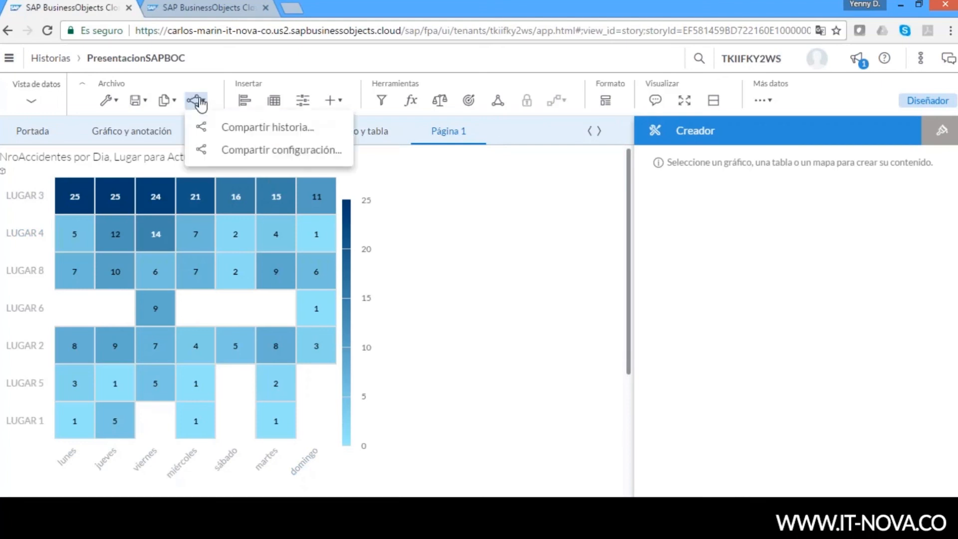
{"action": "left_click", "coordinate": [235, 128]}
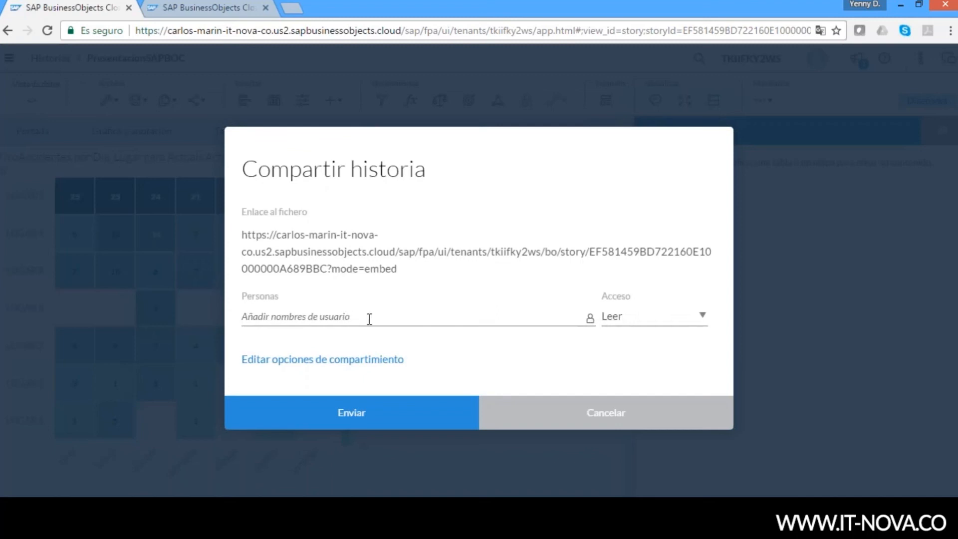
{"action": "left_click_drag", "start_coordinate": [397, 269], "coordinate": [239, 243]}
{"action": "key", "text": "ctrl+c"}
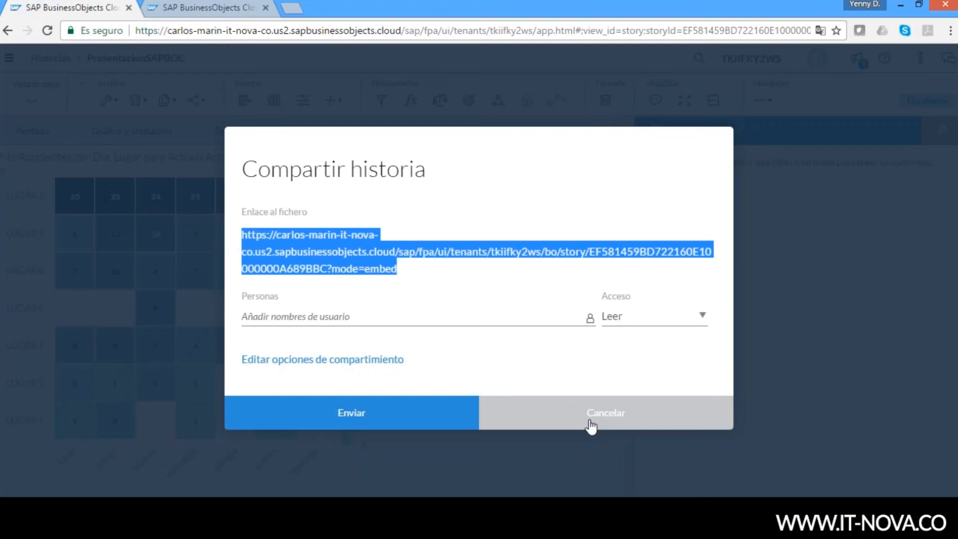
{"action": "left_click", "coordinate": [482, 318]}
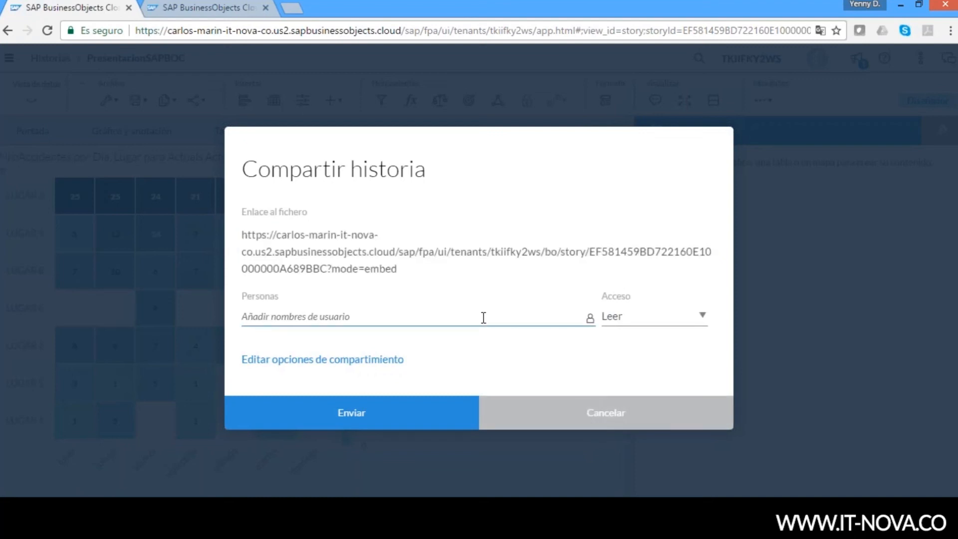
{"action": "left_click", "coordinate": [568, 411]}
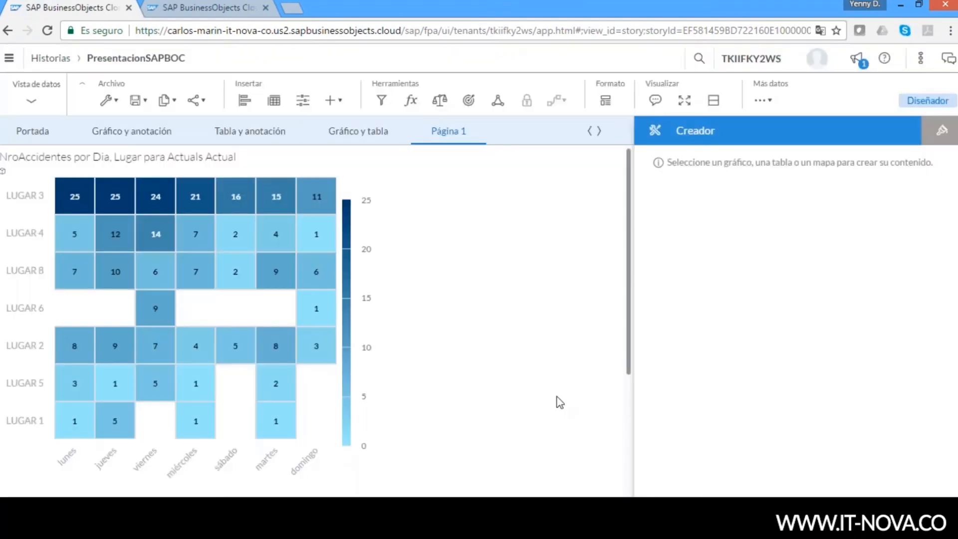
Open the copied story link in a new browser tab
{"action": "left_click", "coordinate": [292, 8]}
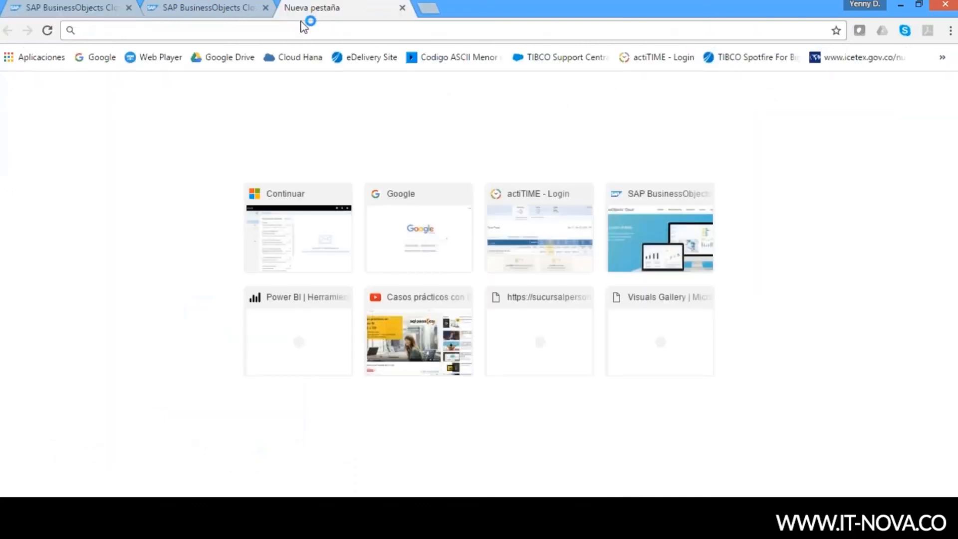
{"action": "key", "text": "ctrl+v"}
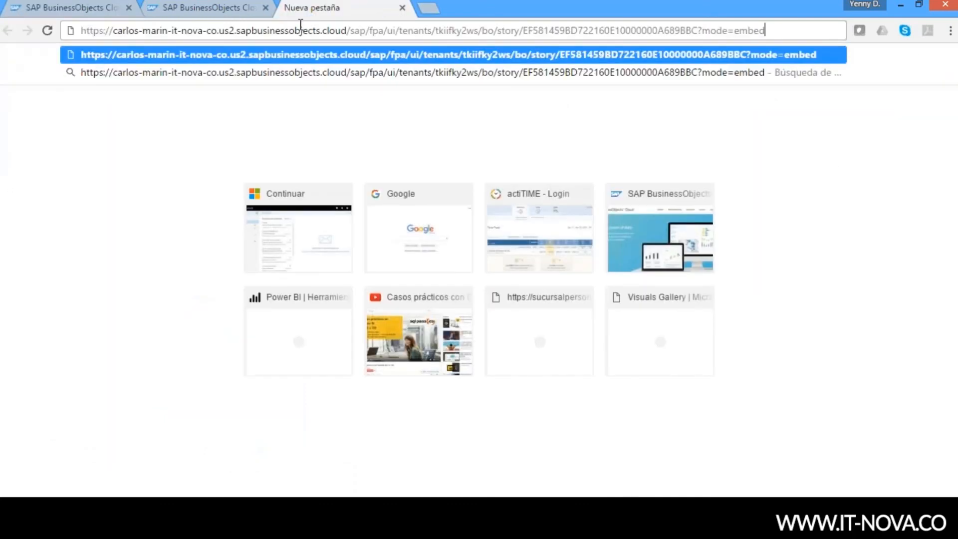
{"action": "key", "text": "Return"}
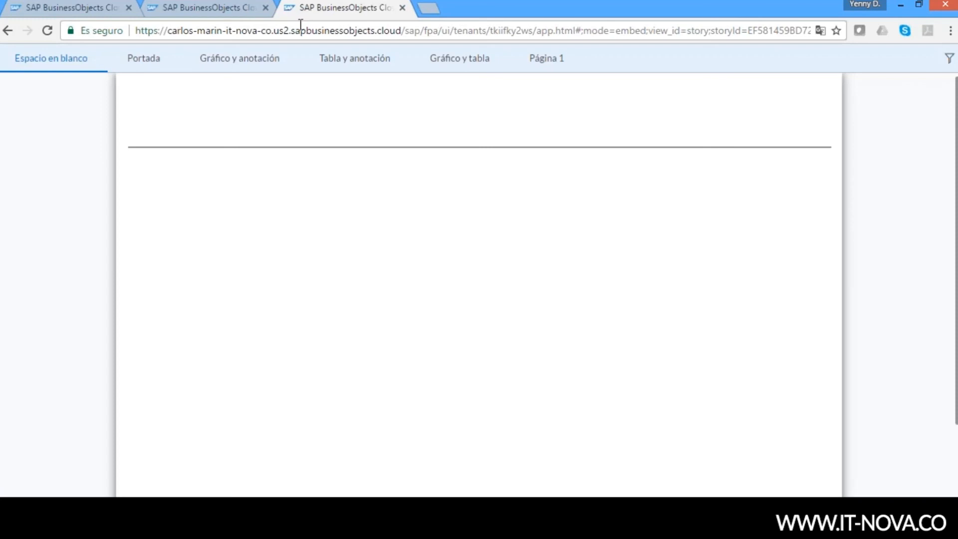
Review the Portada and Gráfico y anotación pages of the shared story, including the accident table's sorting options
{"action": "left_click", "coordinate": [145, 61]}
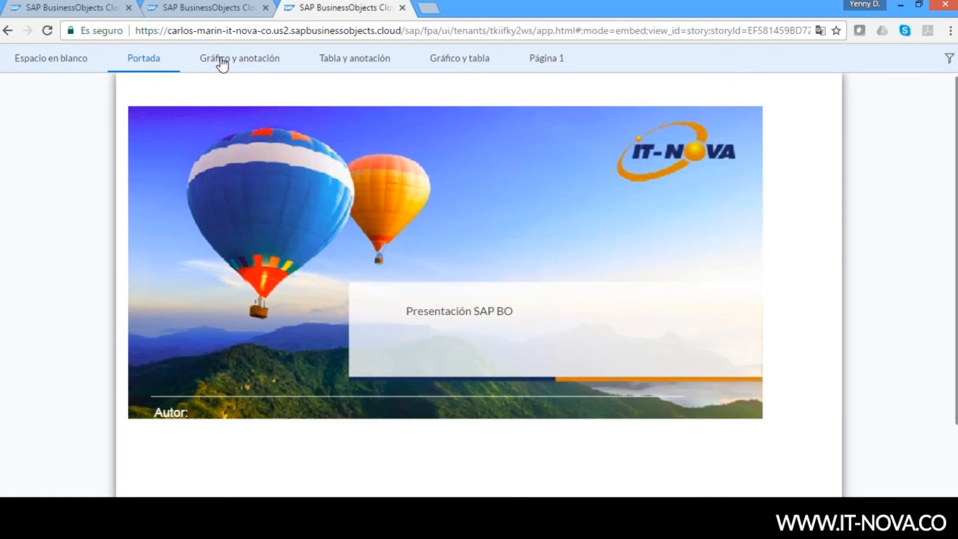
{"action": "left_click", "coordinate": [222, 63]}
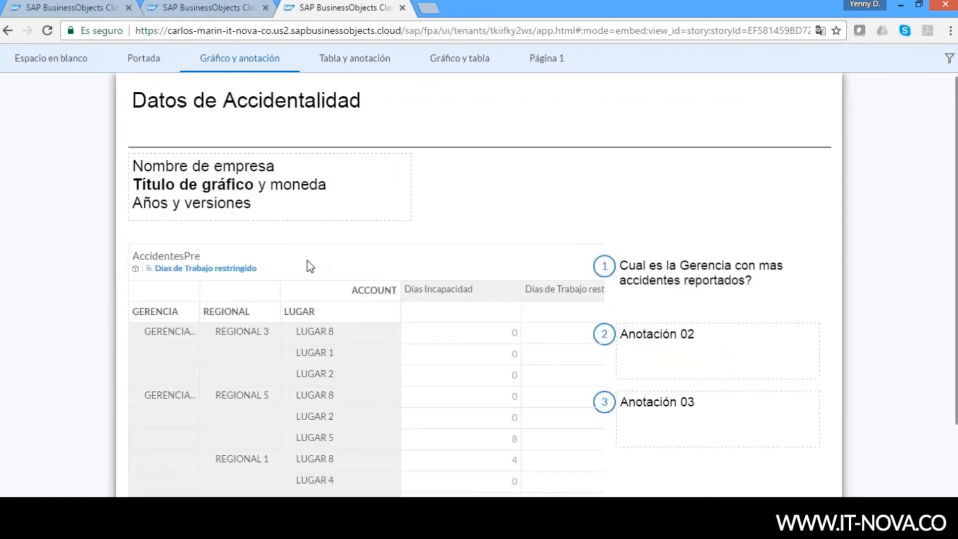
{"action": "left_click", "coordinate": [398, 402]}
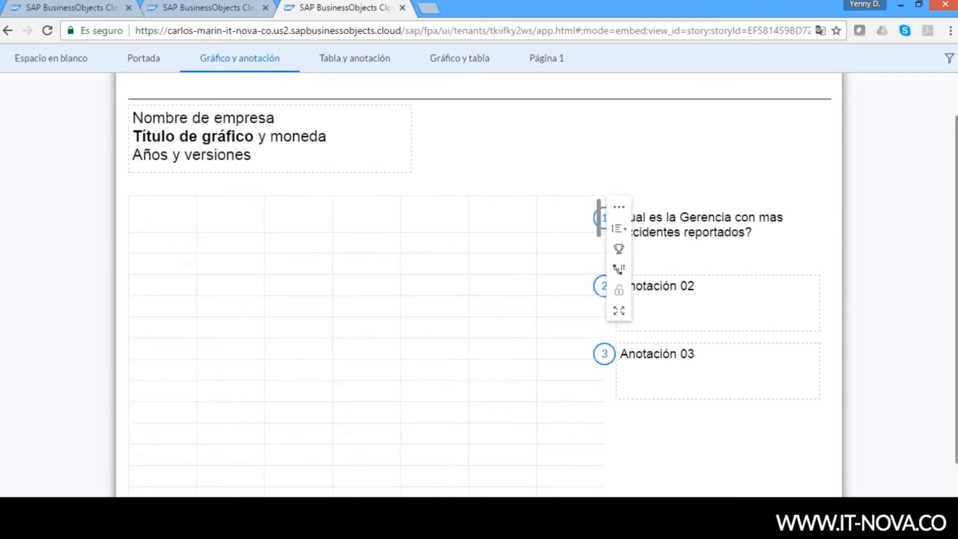
{"action": "left_click", "coordinate": [622, 228]}
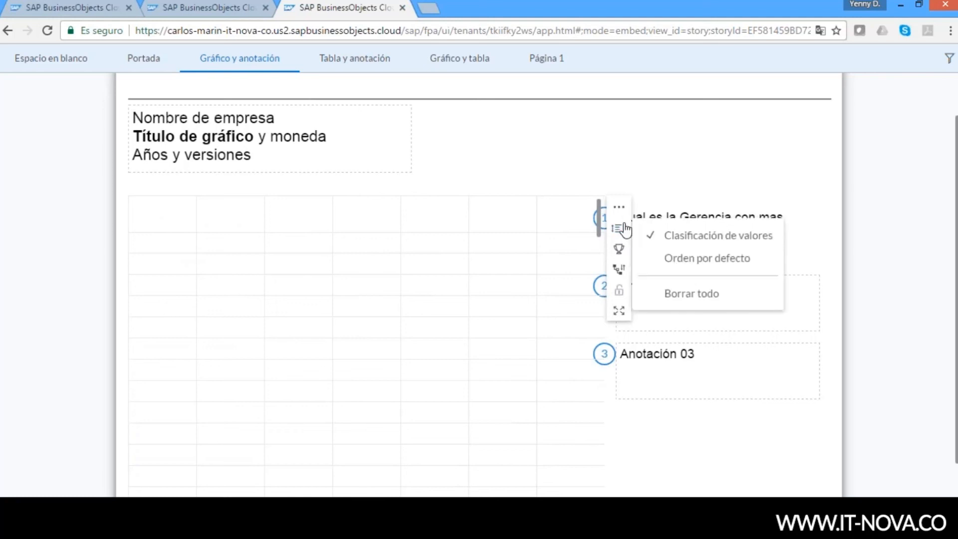
{"action": "left_click", "coordinate": [363, 71]}
Examine data point details on the Gráfico y tabla charts, trying a multiple selection of bars in the NroAccidentes por Gerencia chart
{"action": "left_click", "coordinate": [440, 65]}
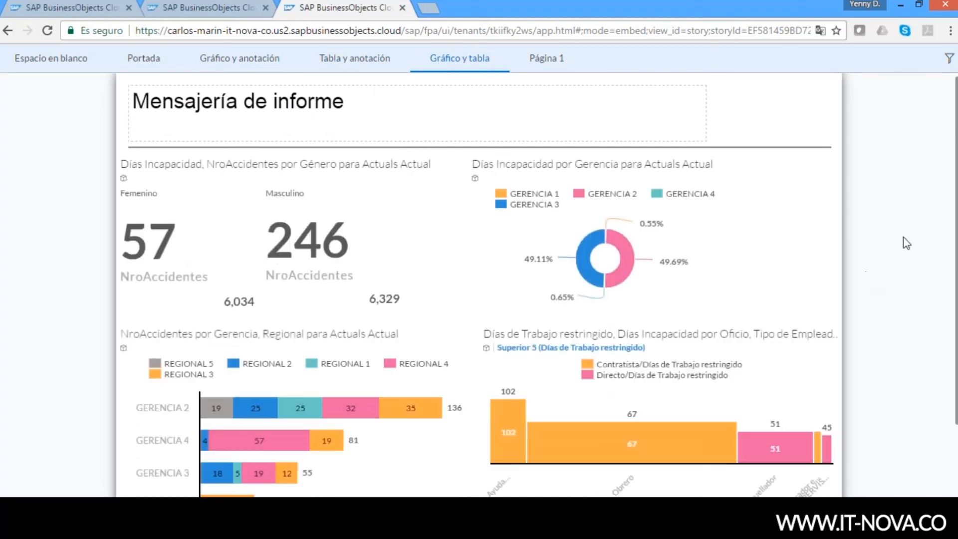
{"action": "mouse_move", "coordinate": [677, 434]}
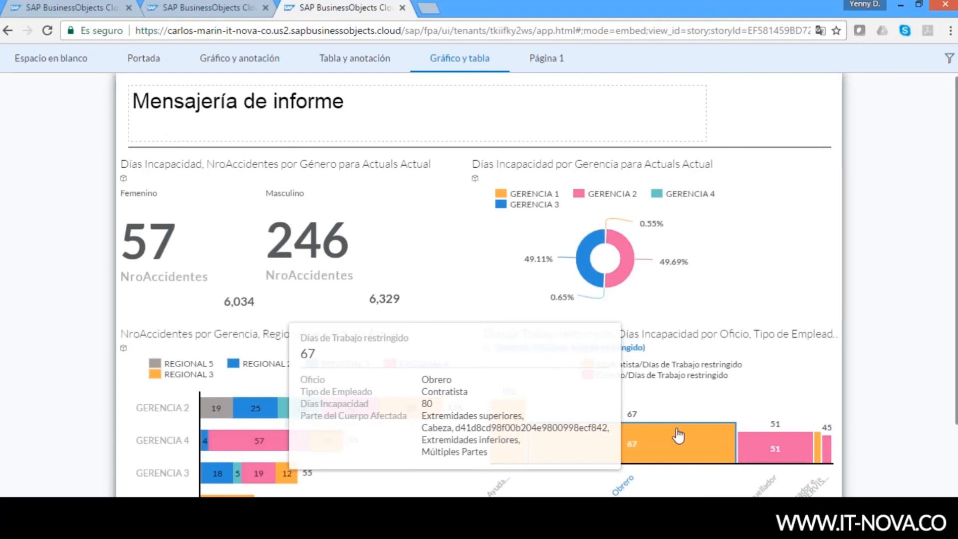
{"action": "mouse_move", "coordinate": [268, 441]}
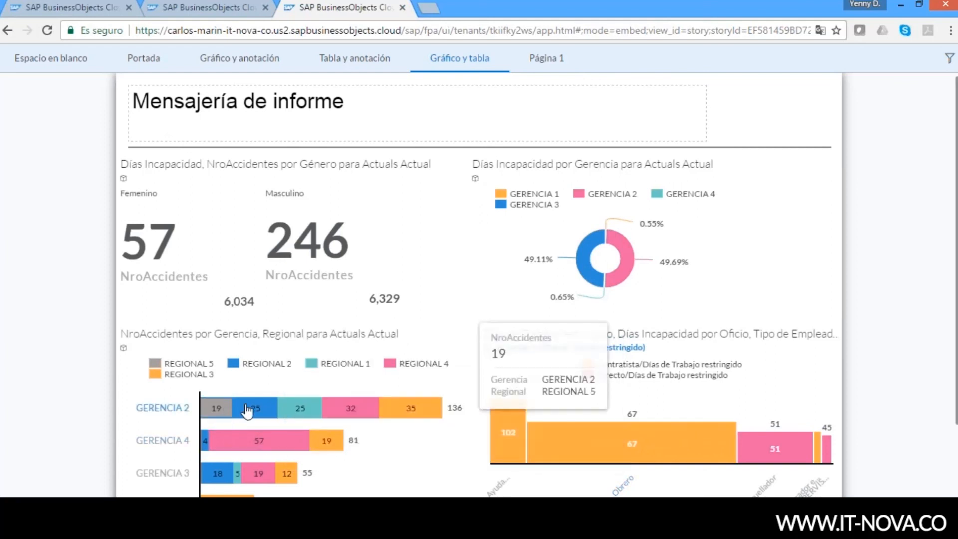
{"action": "left_click_drag", "start_coordinate": [224, 419], "coordinate": [327, 481]}
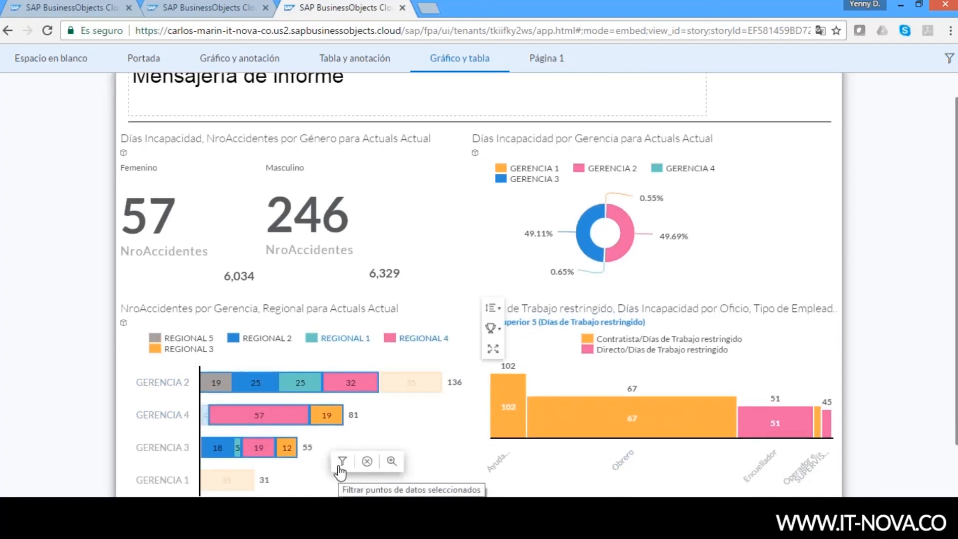
{"action": "left_click", "coordinate": [423, 427]}
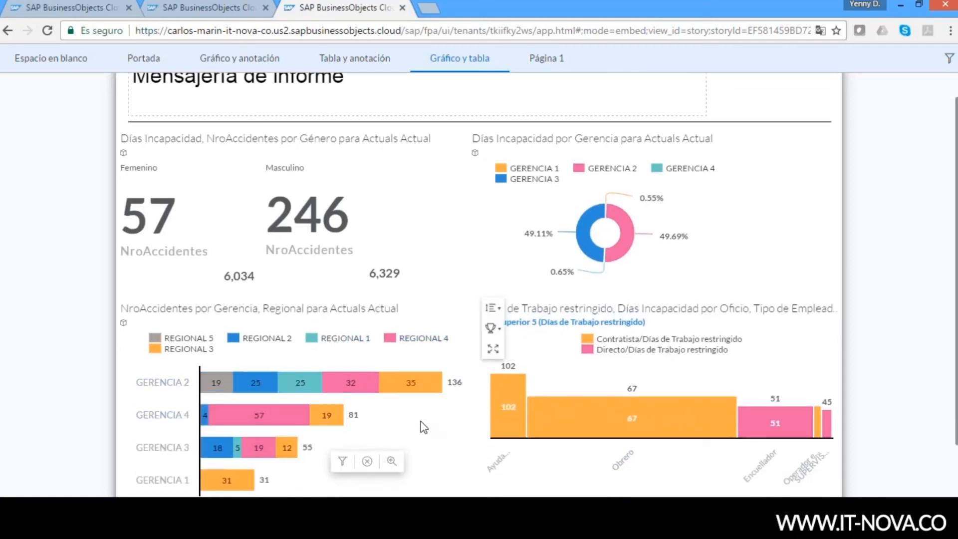
{"action": "mouse_move", "coordinate": [323, 423]}
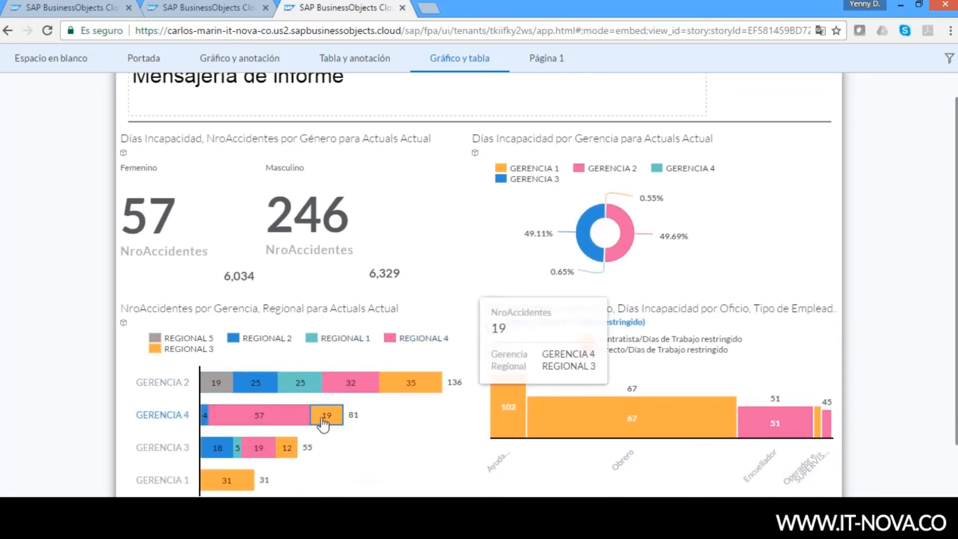
Filter the NroAccidentes por Gerencia, Regional chart to REGIONAL 4 and remove the filter again
{"action": "left_click", "coordinate": [407, 344]}
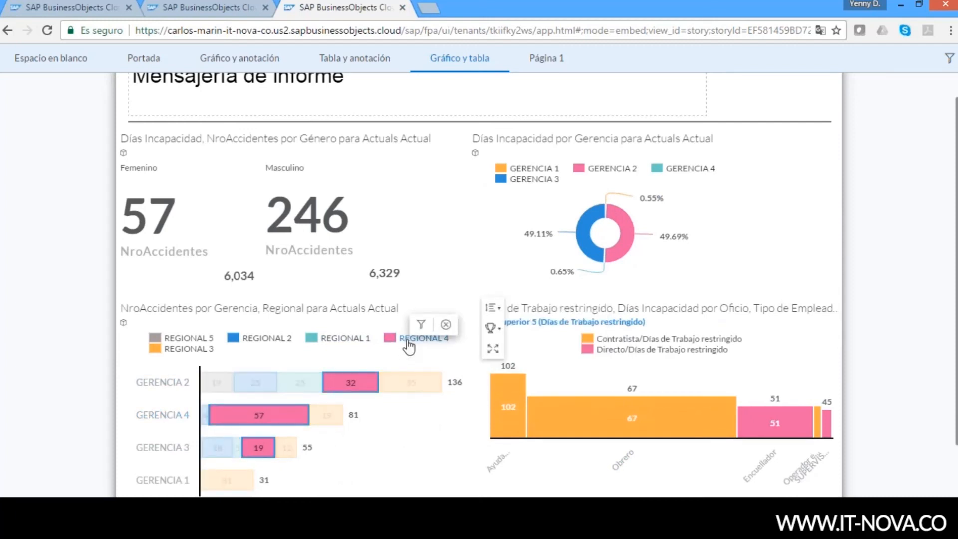
{"action": "left_click", "coordinate": [421, 327]}
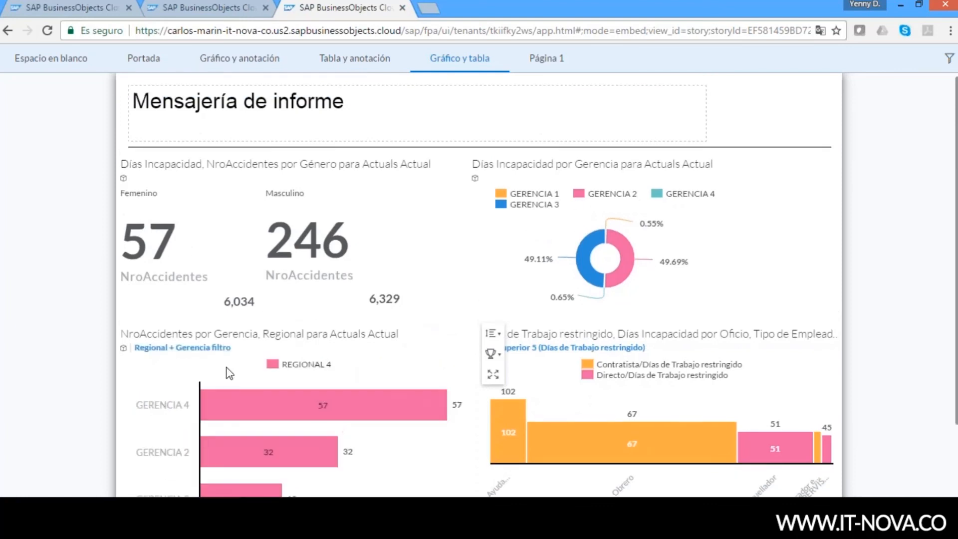
{"action": "left_click", "coordinate": [235, 347]}
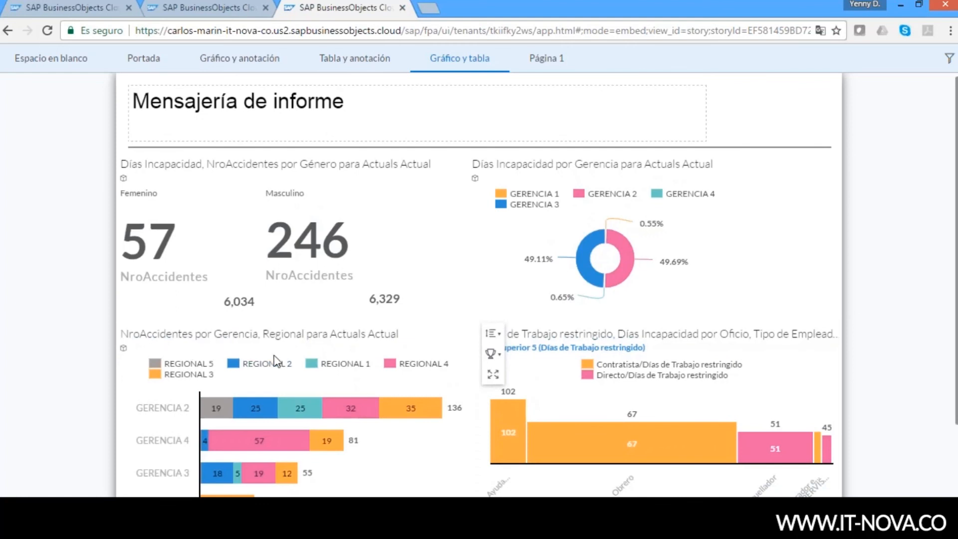
Check the GERENCIA 3 bar details and view the heat map on Página 1 of the shared story
{"action": "mouse_move", "coordinate": [297, 482]}
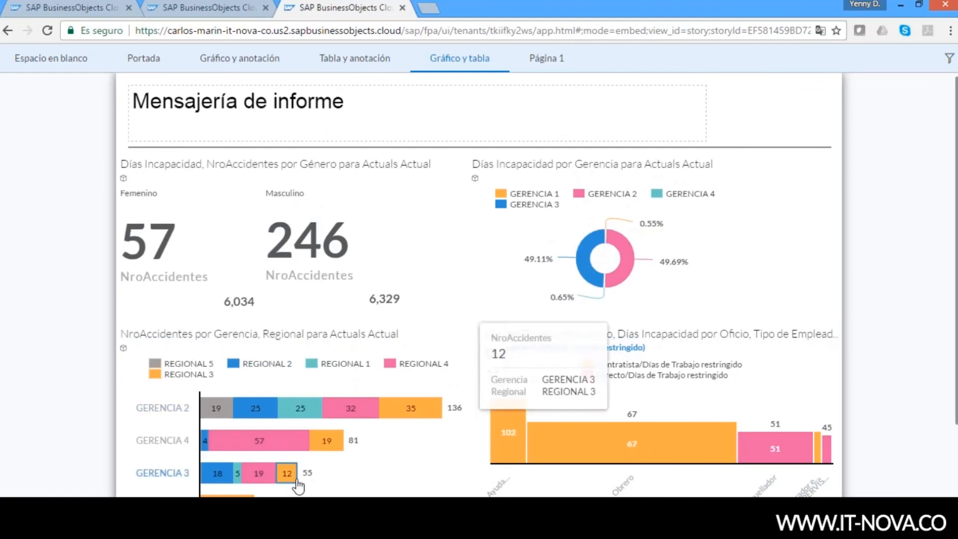
{"action": "left_click", "coordinate": [547, 62]}
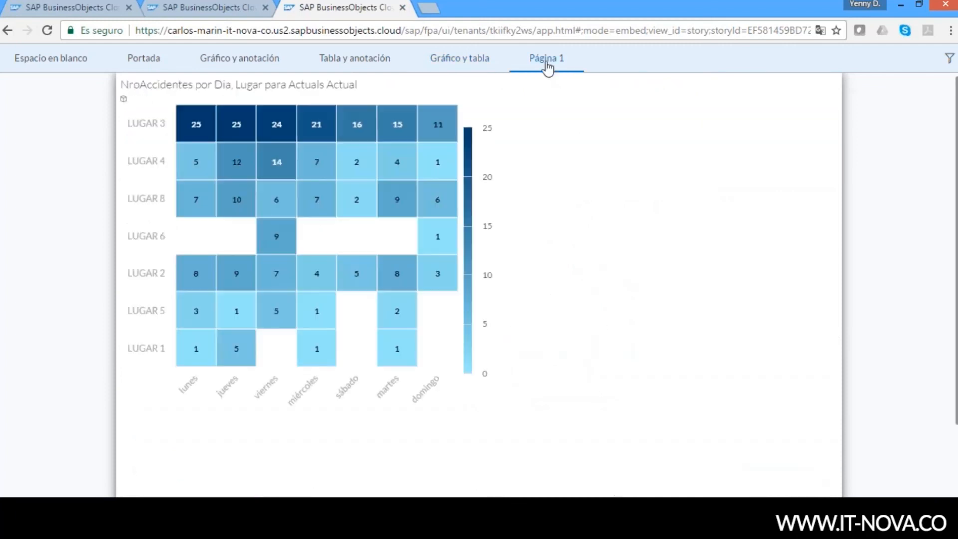
{"action": "mouse_move", "coordinate": [208, 123]}
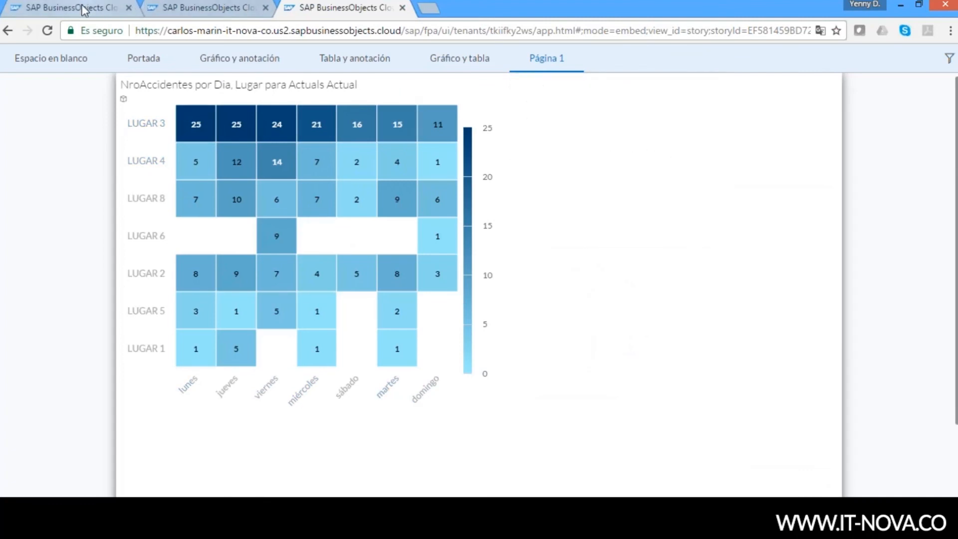
Return to editing PresentacionSAPBOC, apply the continuous red-yellow-green palette to the heat map's NroAccidentes color, and save the story
{"action": "left_click", "coordinate": [111, 5]}
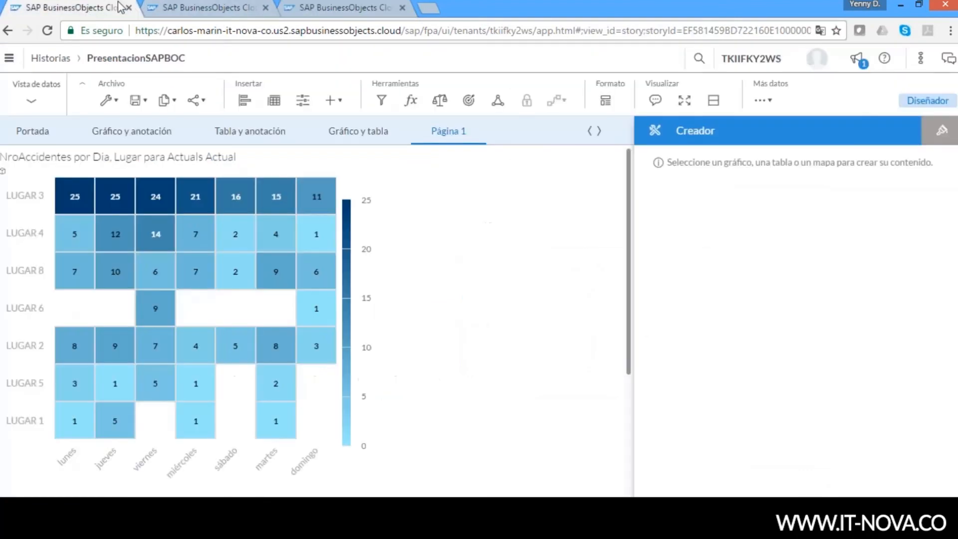
{"action": "left_click", "coordinate": [295, 231]}
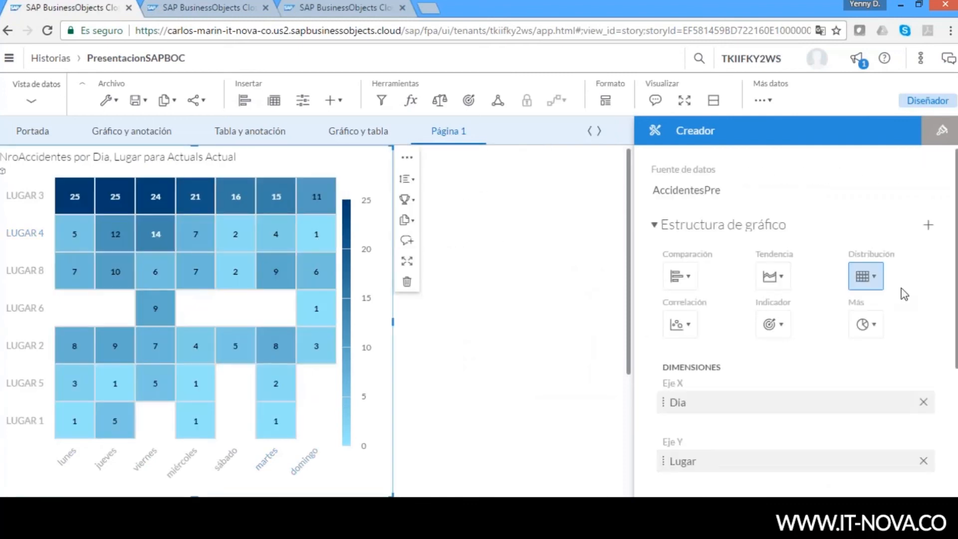
{"action": "scroll", "coordinate": [956, 305], "scroll_direction": "down", "scroll_amount": 4}
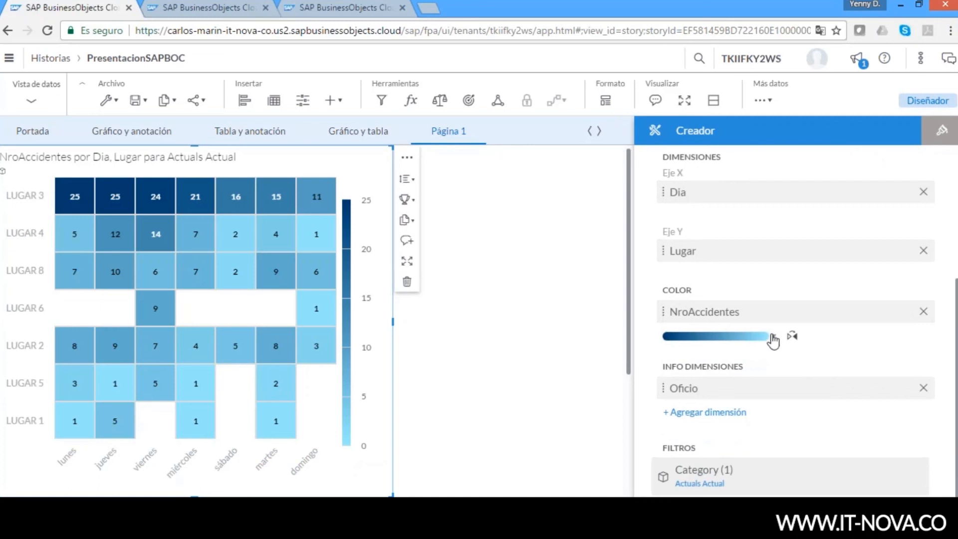
{"action": "left_click", "coordinate": [773, 338]}
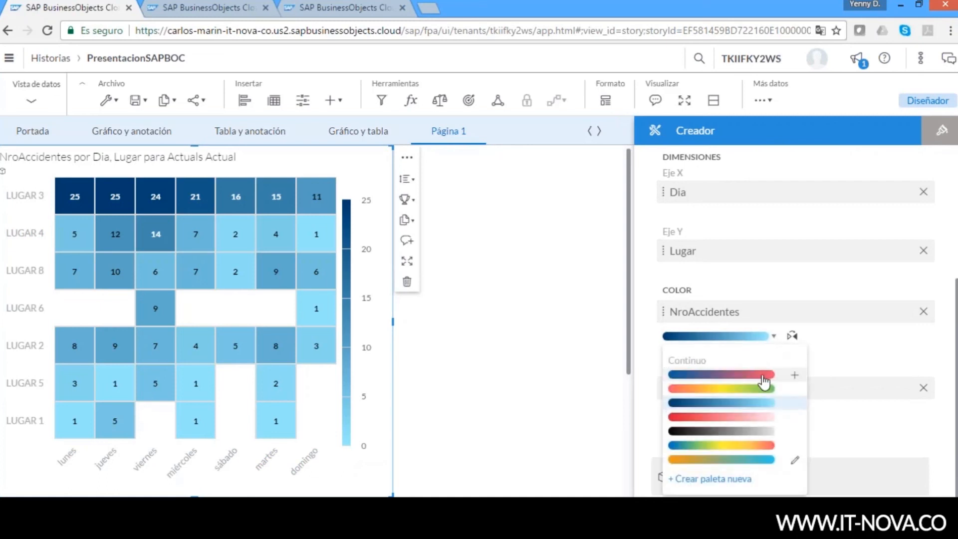
{"action": "left_click", "coordinate": [763, 389]}
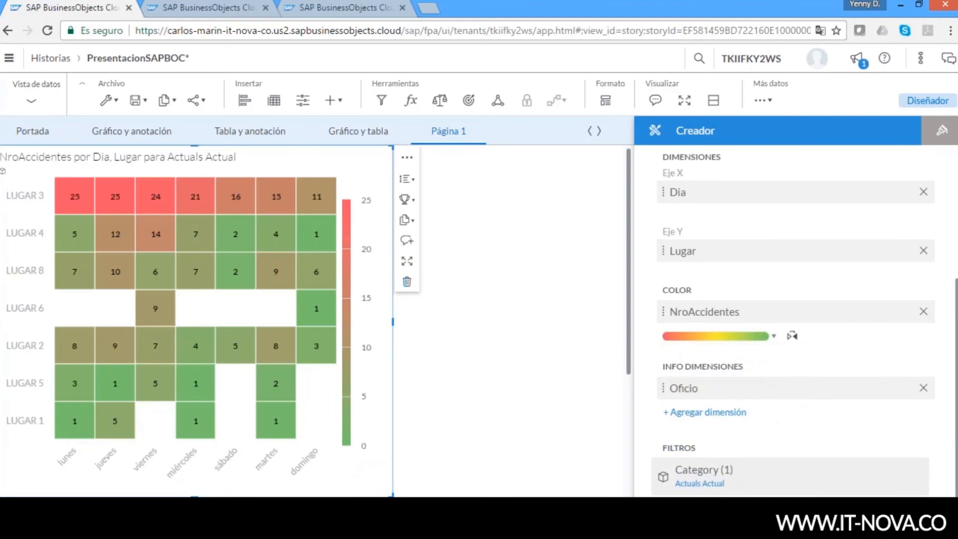
{"action": "left_click", "coordinate": [136, 107]}
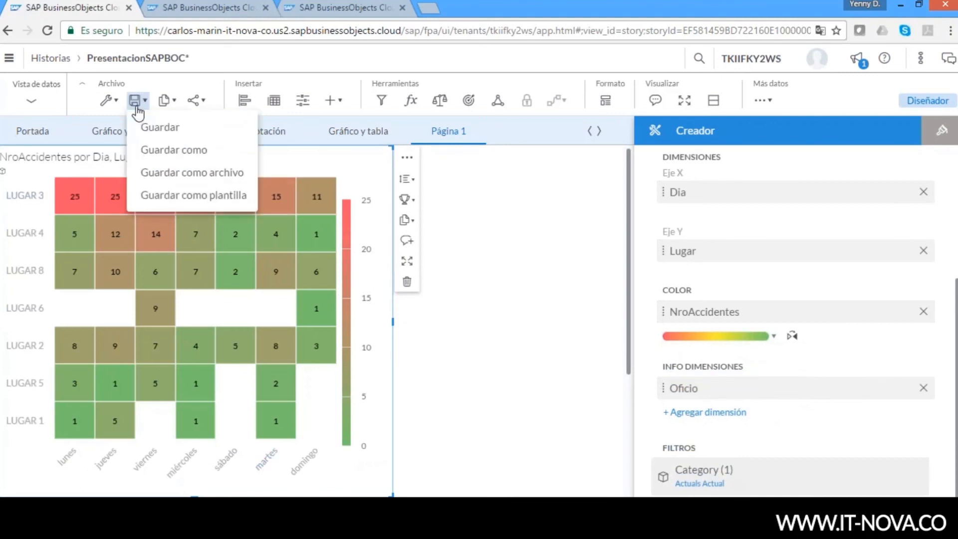
{"action": "left_click", "coordinate": [144, 124]}
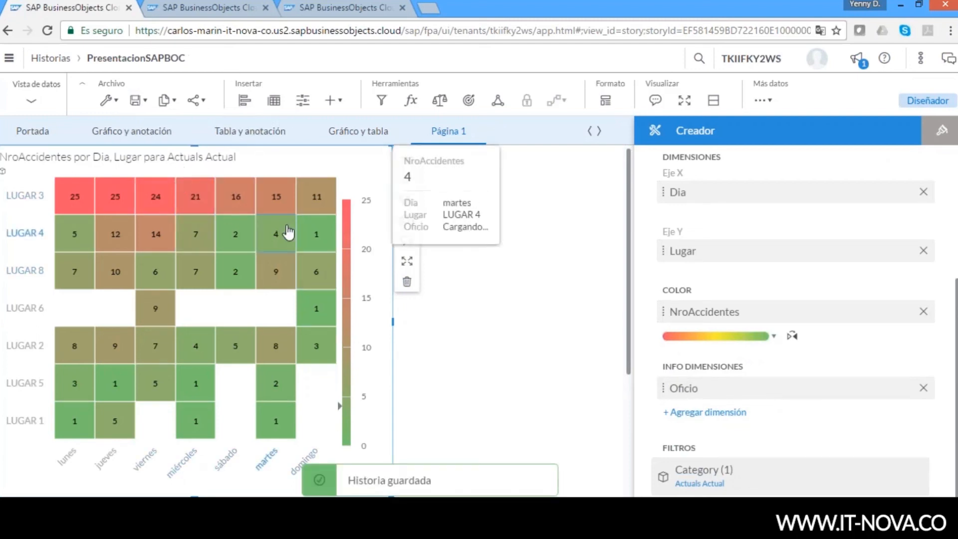
Open the Taller Accidentes story from the story list and view its Inicio page
{"action": "left_click", "coordinate": [10, 59]}
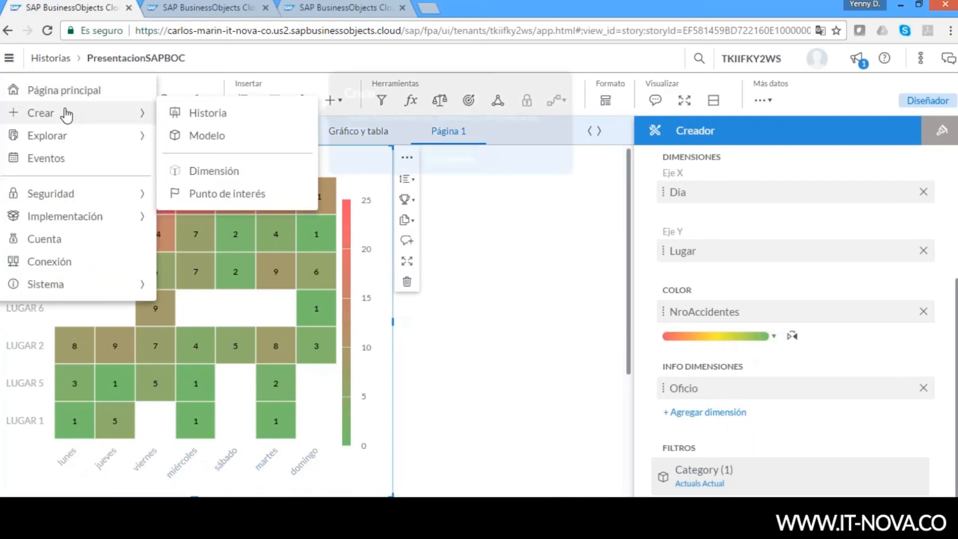
{"action": "mouse_move", "coordinate": [77, 145]}
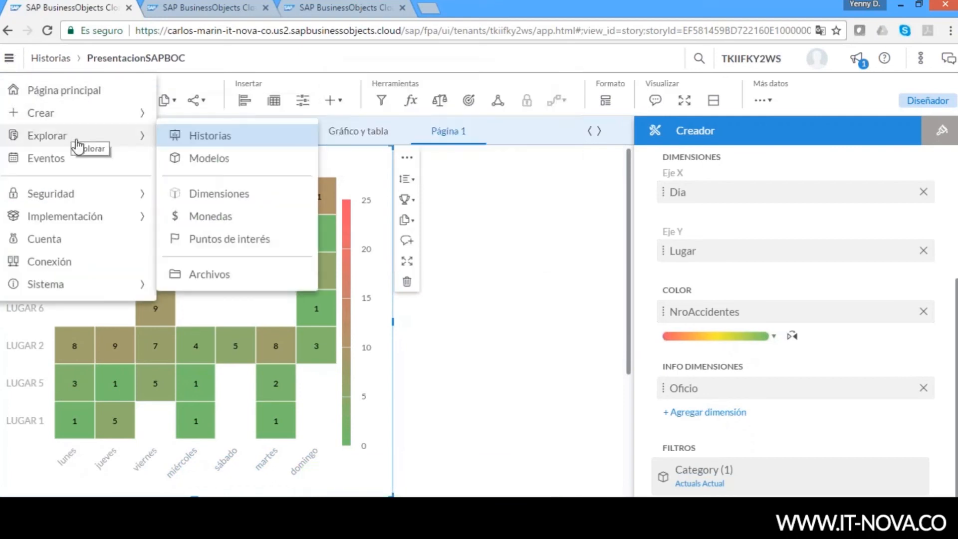
{"action": "left_click", "coordinate": [196, 141]}
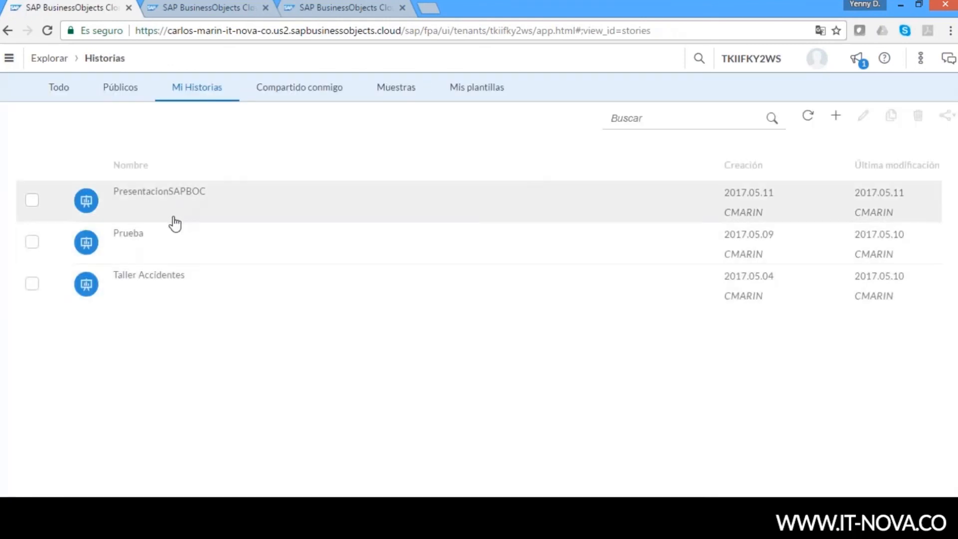
{"action": "left_click", "coordinate": [169, 280]}
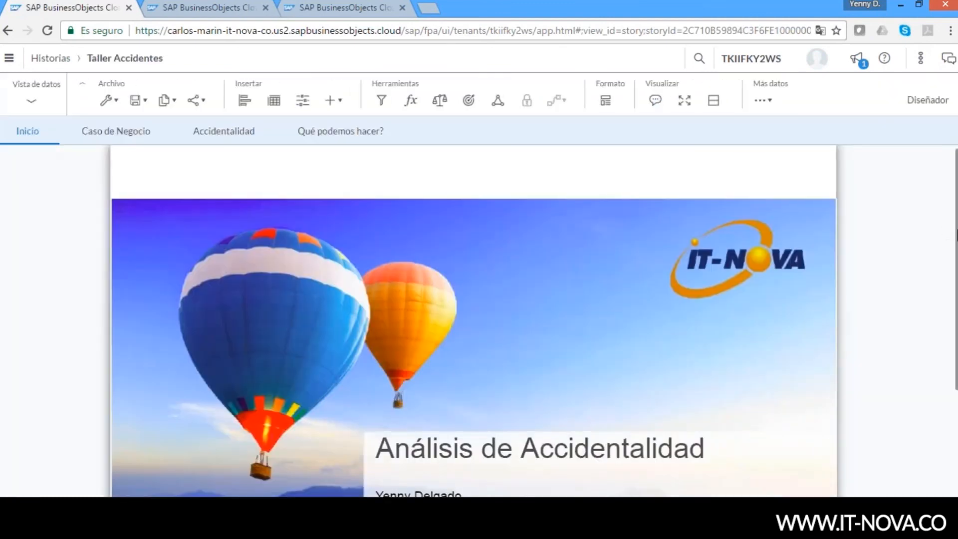
{"action": "scroll", "coordinate": [472, 321], "scroll_direction": "down", "scroll_amount": 1}
{"action": "scroll", "coordinate": [447, 223], "scroll_direction": "up", "scroll_amount": 1}
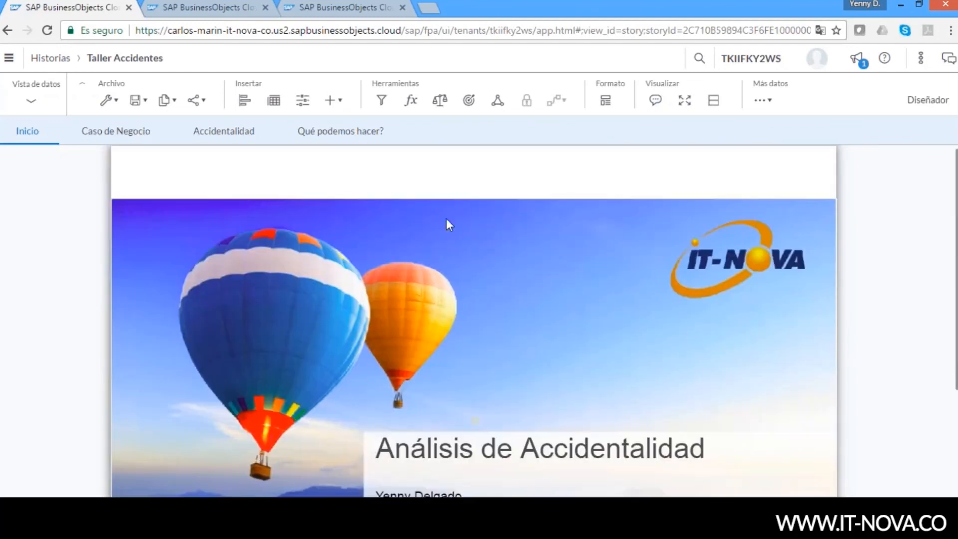
In the data view, chart Nro Registros by Instalación, filtering to INSTALACIÓN 1 and clearing that filter again
{"action": "left_click", "coordinate": [29, 100]}
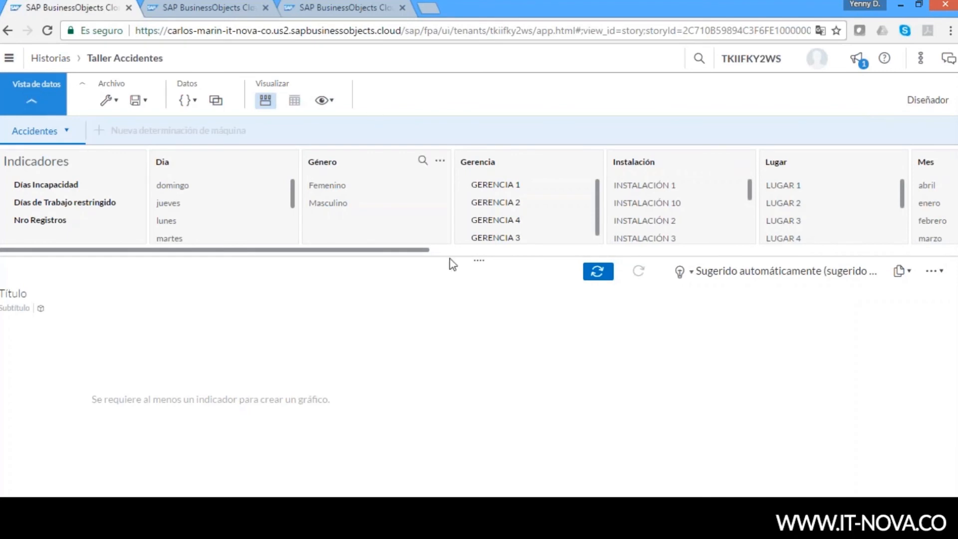
{"action": "left_click", "coordinate": [648, 190]}
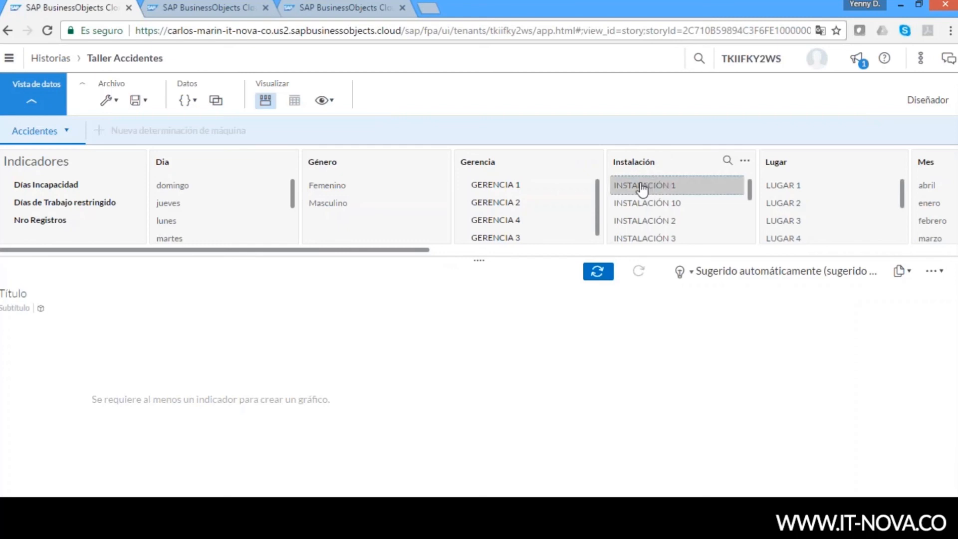
{"action": "left_click", "coordinate": [52, 225]}
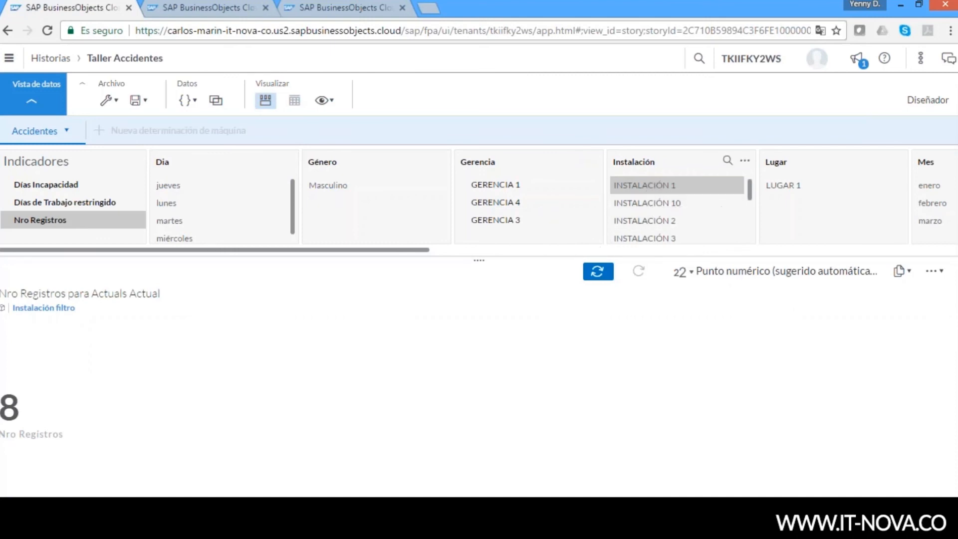
{"action": "left_click", "coordinate": [644, 166]}
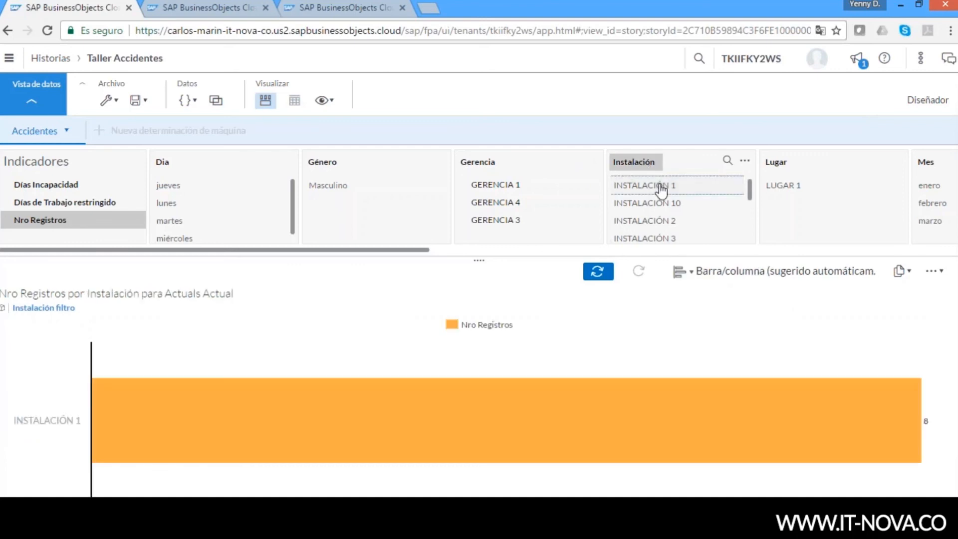
{"action": "left_click", "coordinate": [632, 181]}
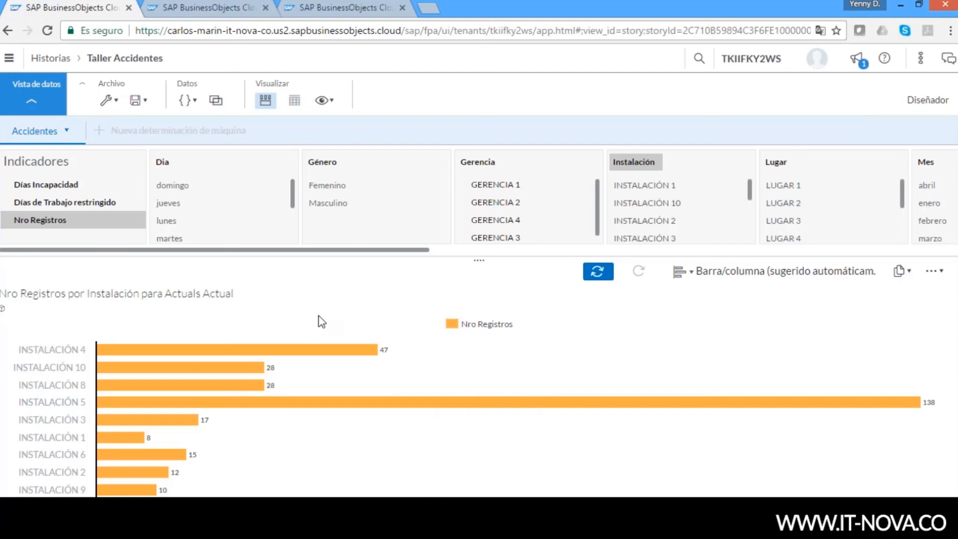
Filter the exploration to domingo, add the Dia dimension to the chart, and clear the day filter
{"action": "left_click", "coordinate": [172, 189]}
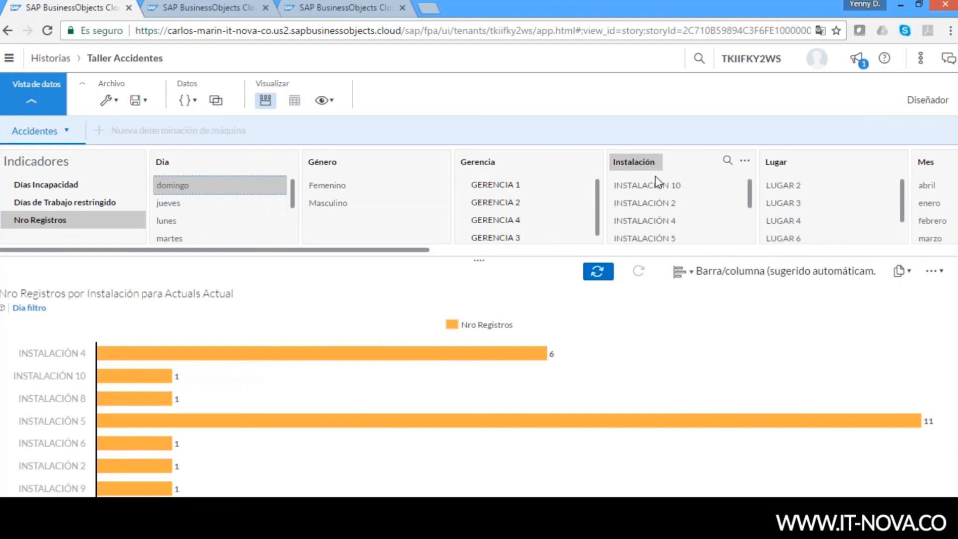
{"action": "left_click_drag", "start_coordinate": [391, 249], "coordinate": [321, 270]}
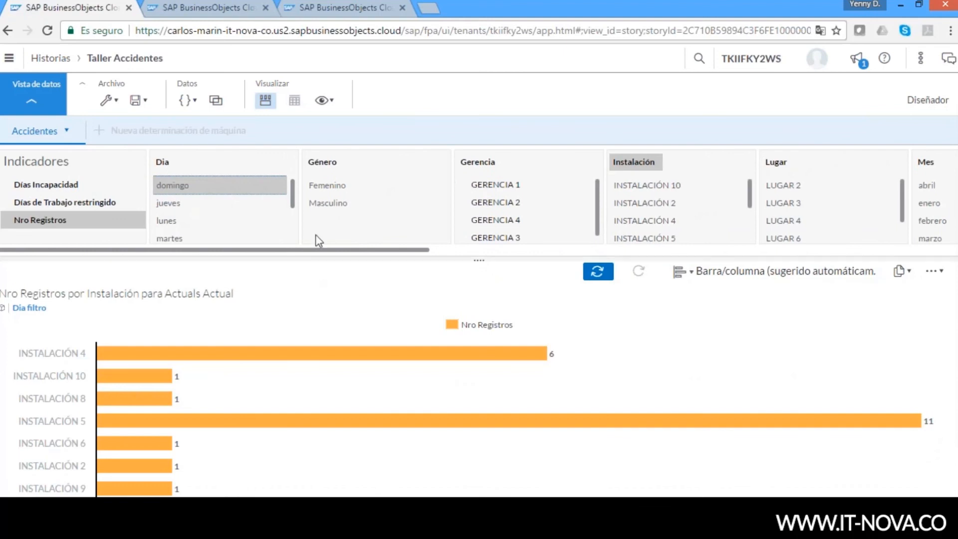
{"action": "left_click", "coordinate": [164, 162]}
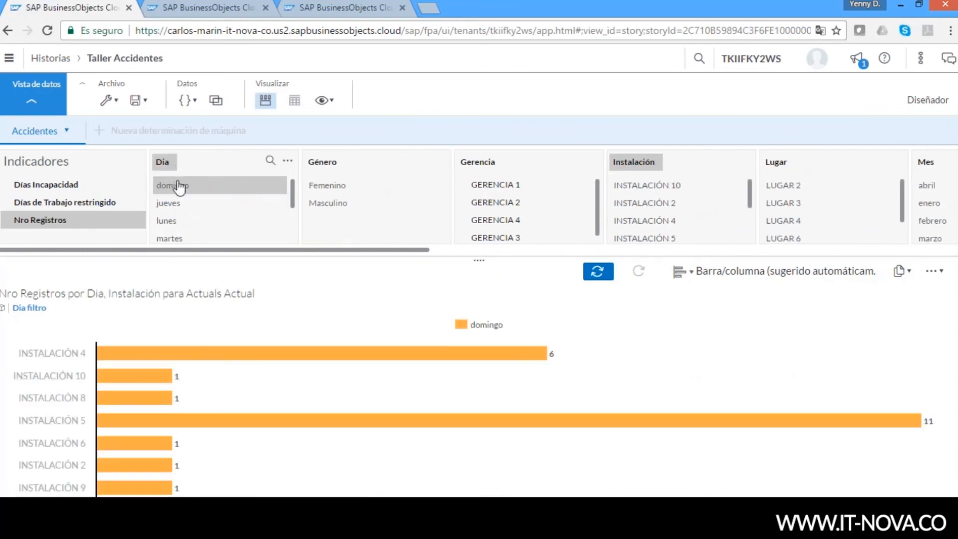
{"action": "left_click", "coordinate": [179, 185]}
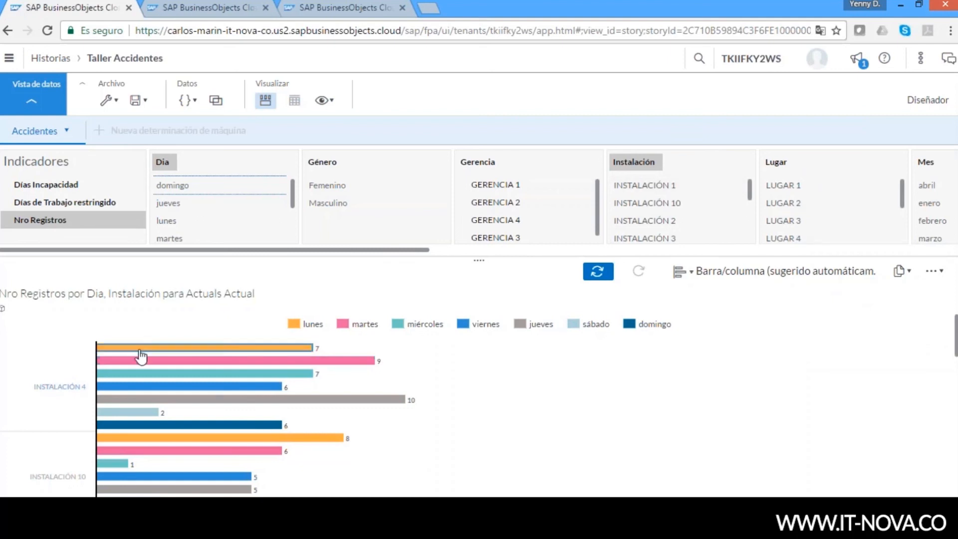
{"action": "mouse_move", "coordinate": [200, 425]}
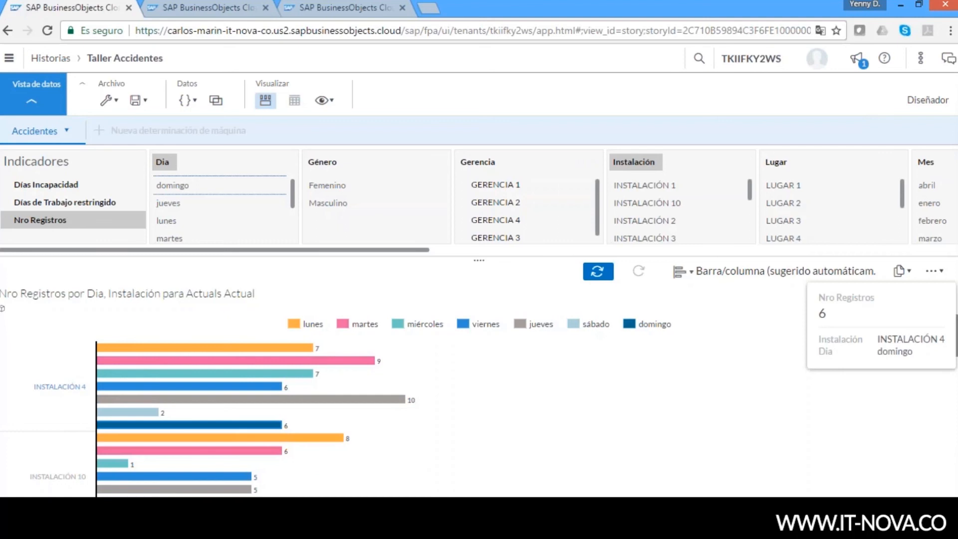
Switch the exploration's measure to Días Incapacidad and replace the Instalación dimension with Género
{"action": "left_click", "coordinate": [54, 219]}
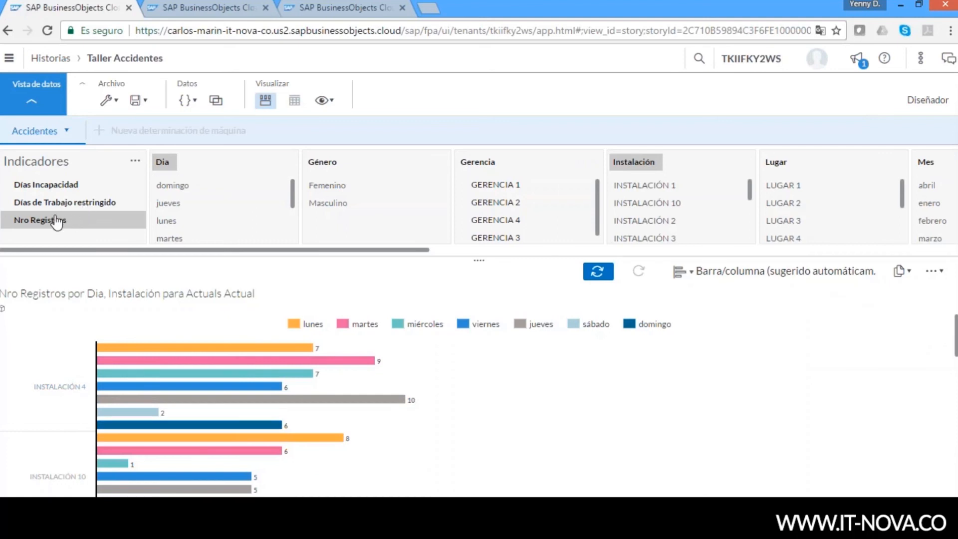
{"action": "left_click", "coordinate": [55, 185]}
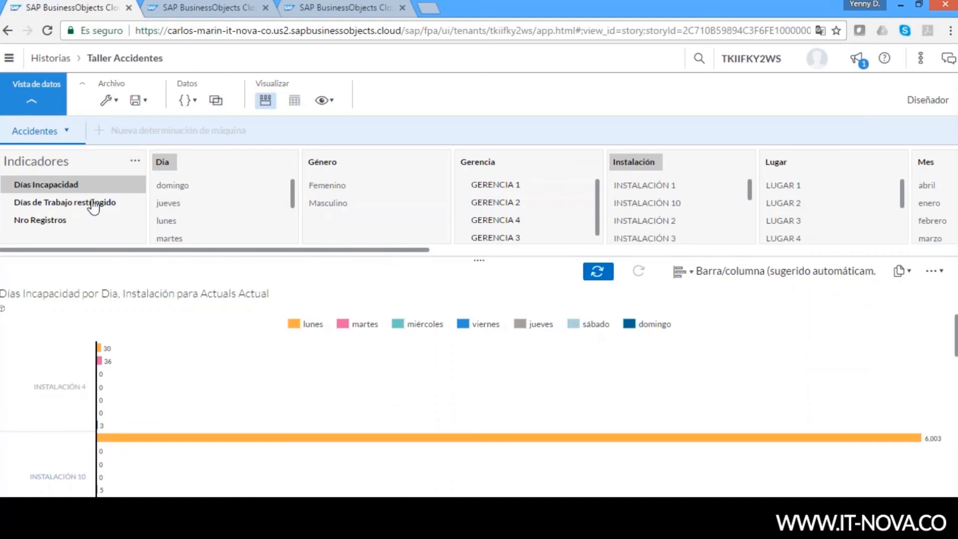
{"action": "left_click", "coordinate": [323, 165]}
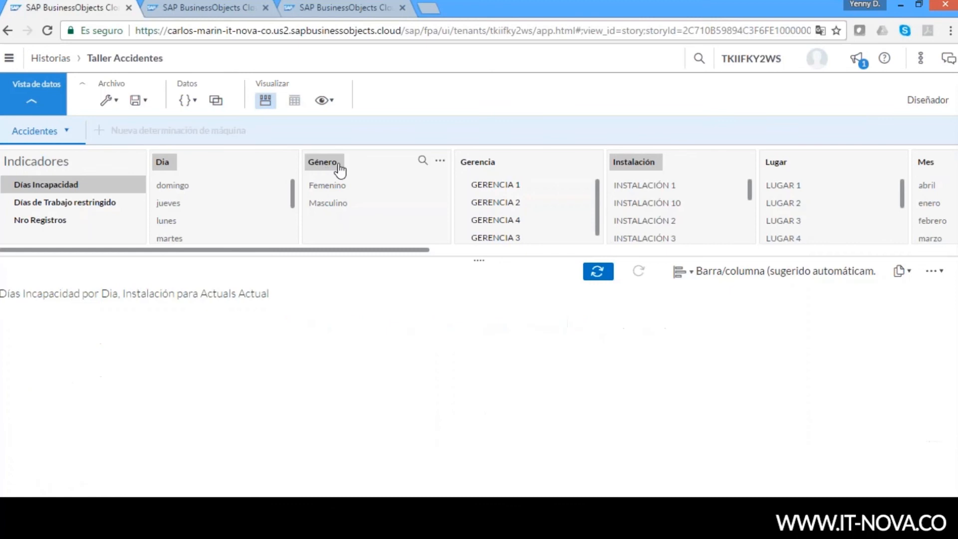
{"action": "left_click", "coordinate": [650, 163]}
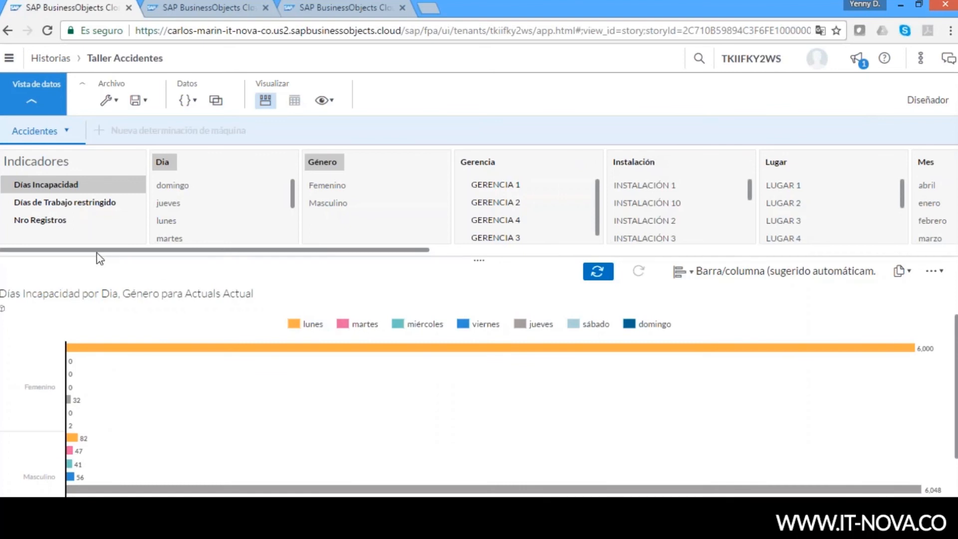
Replace Días Incapacidad with Nro Registros as the measure of the Dia and Género chart
{"action": "left_click", "coordinate": [50, 221]}
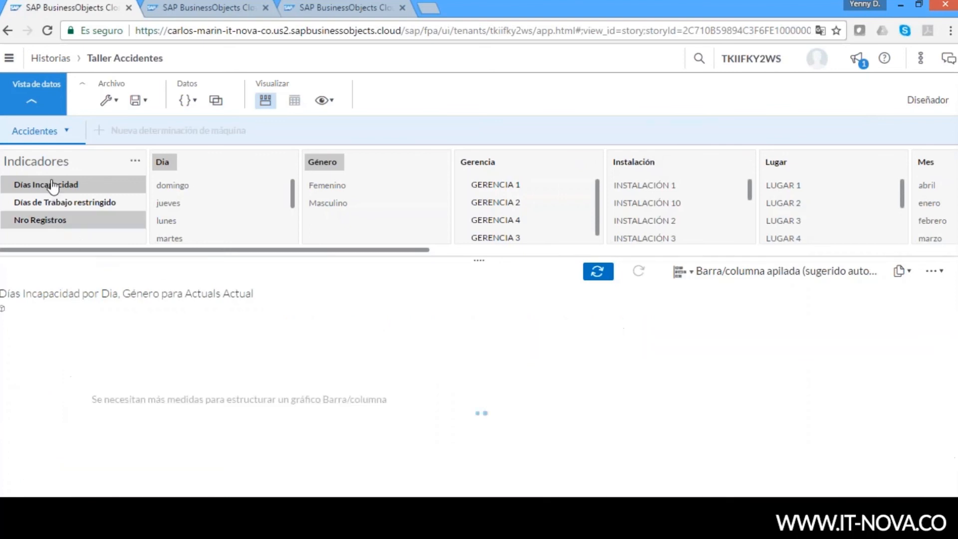
{"action": "left_click", "coordinate": [54, 185]}
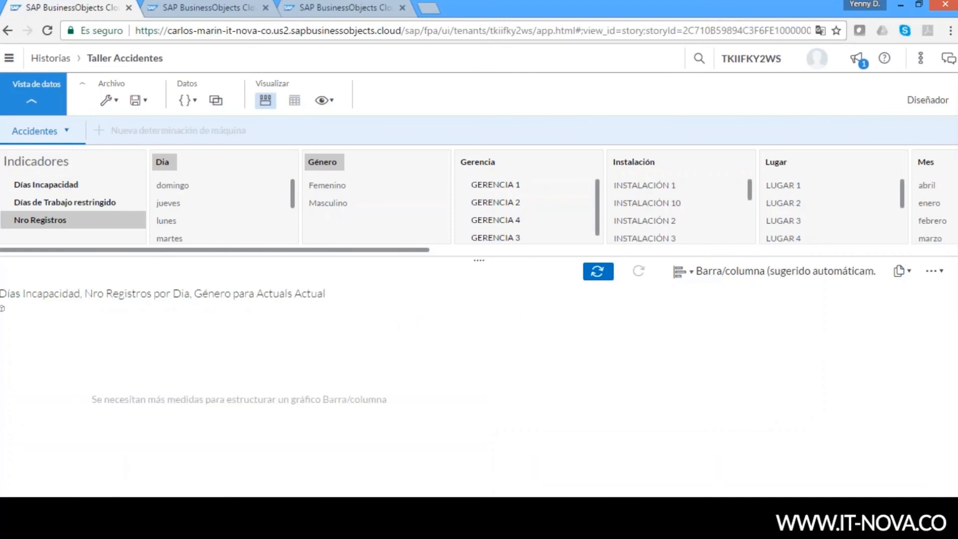